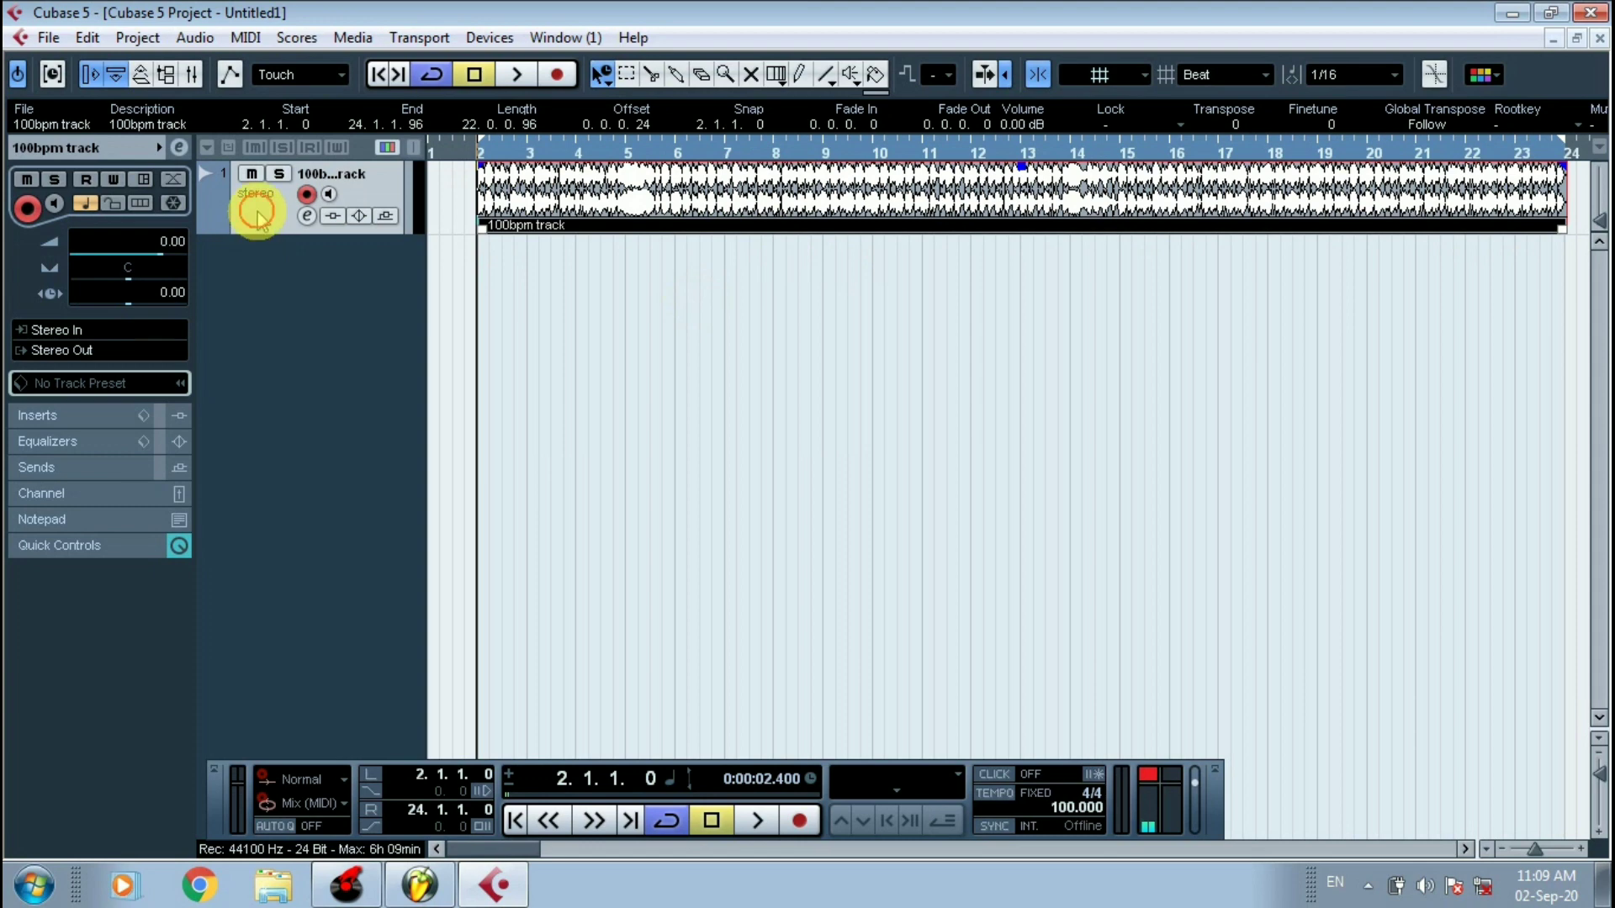
# Play the 100bpm track with the metronome click turned on, stop, and return the playhead to bar 2.
pyautogui.moveTo(433, 150); pyautogui.dragTo(461, 118)
pyautogui.press('space')
pyautogui.press('c')
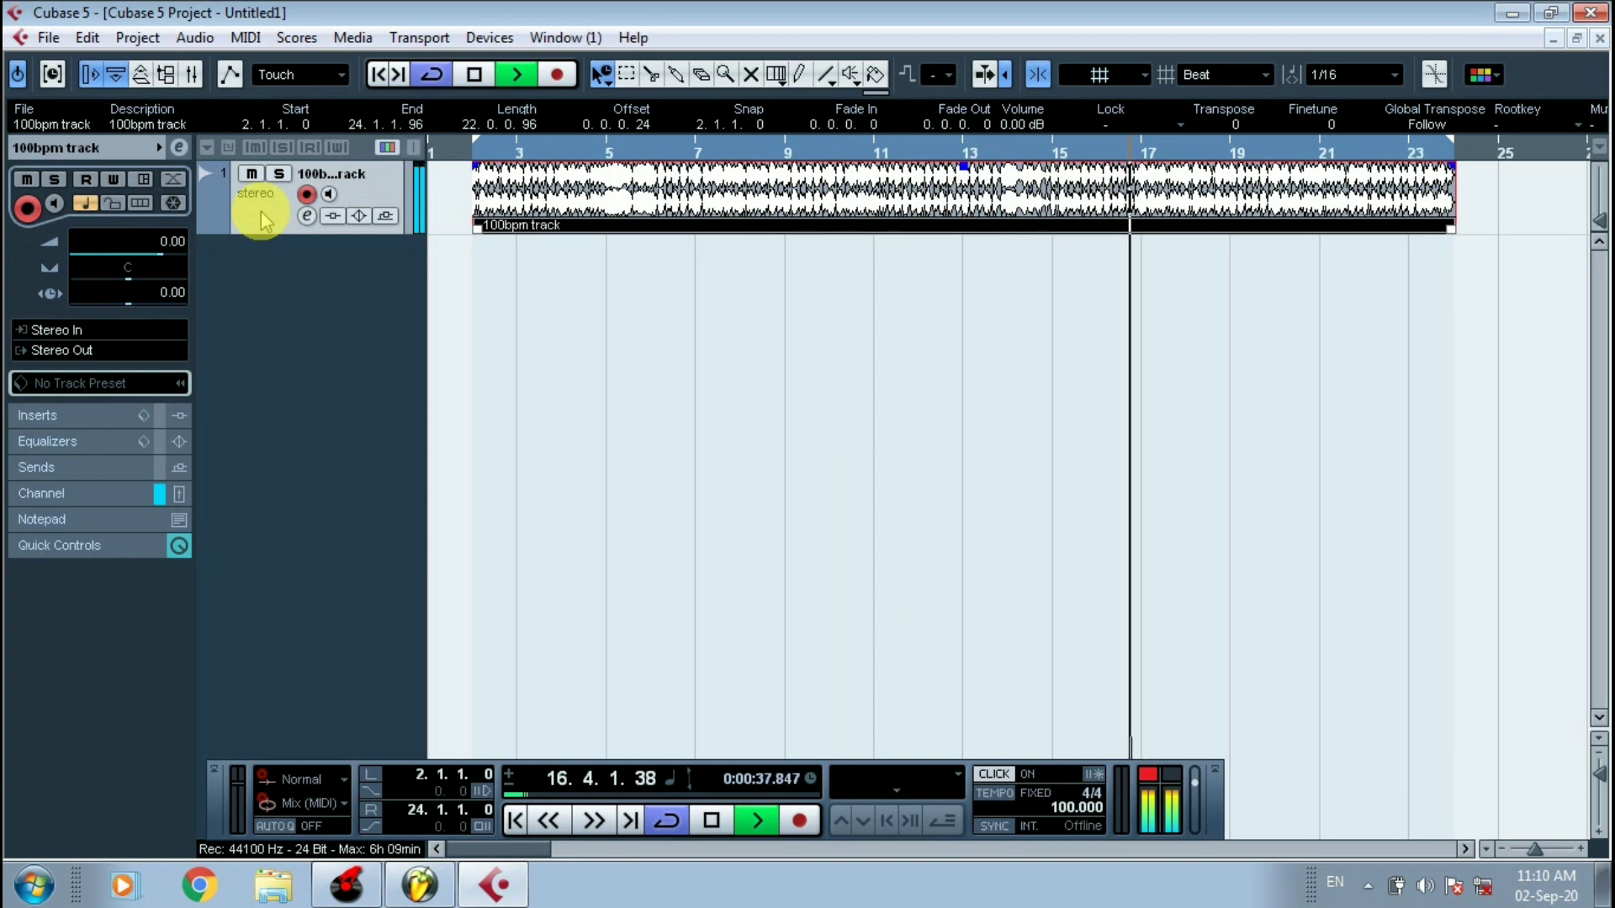
pyautogui.press('space')
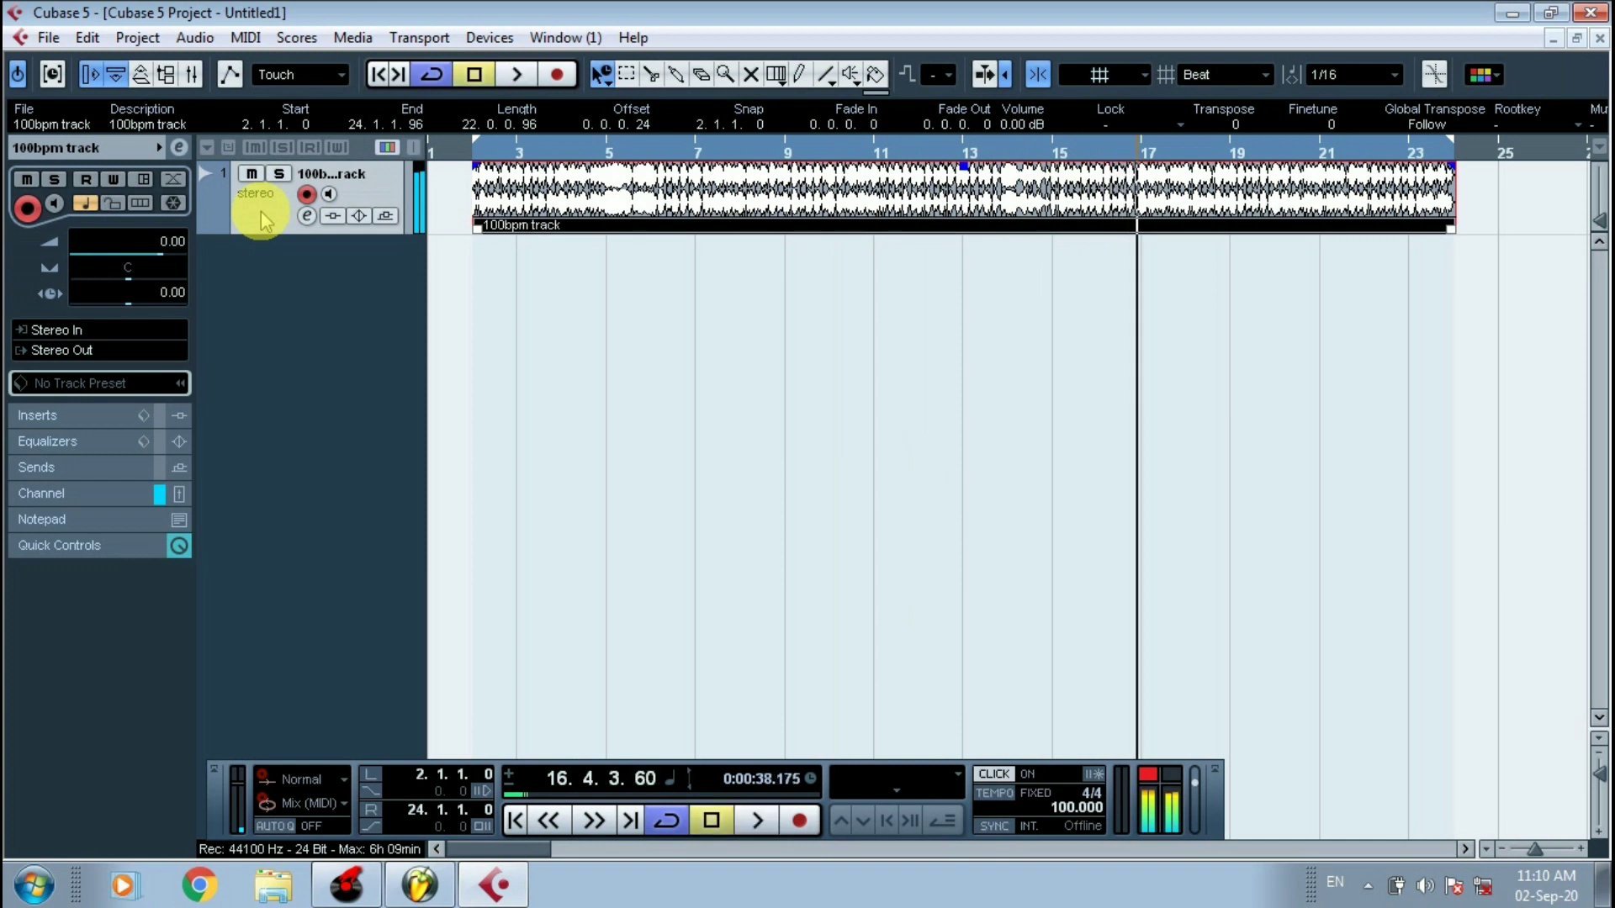
pyautogui.click(473, 155)
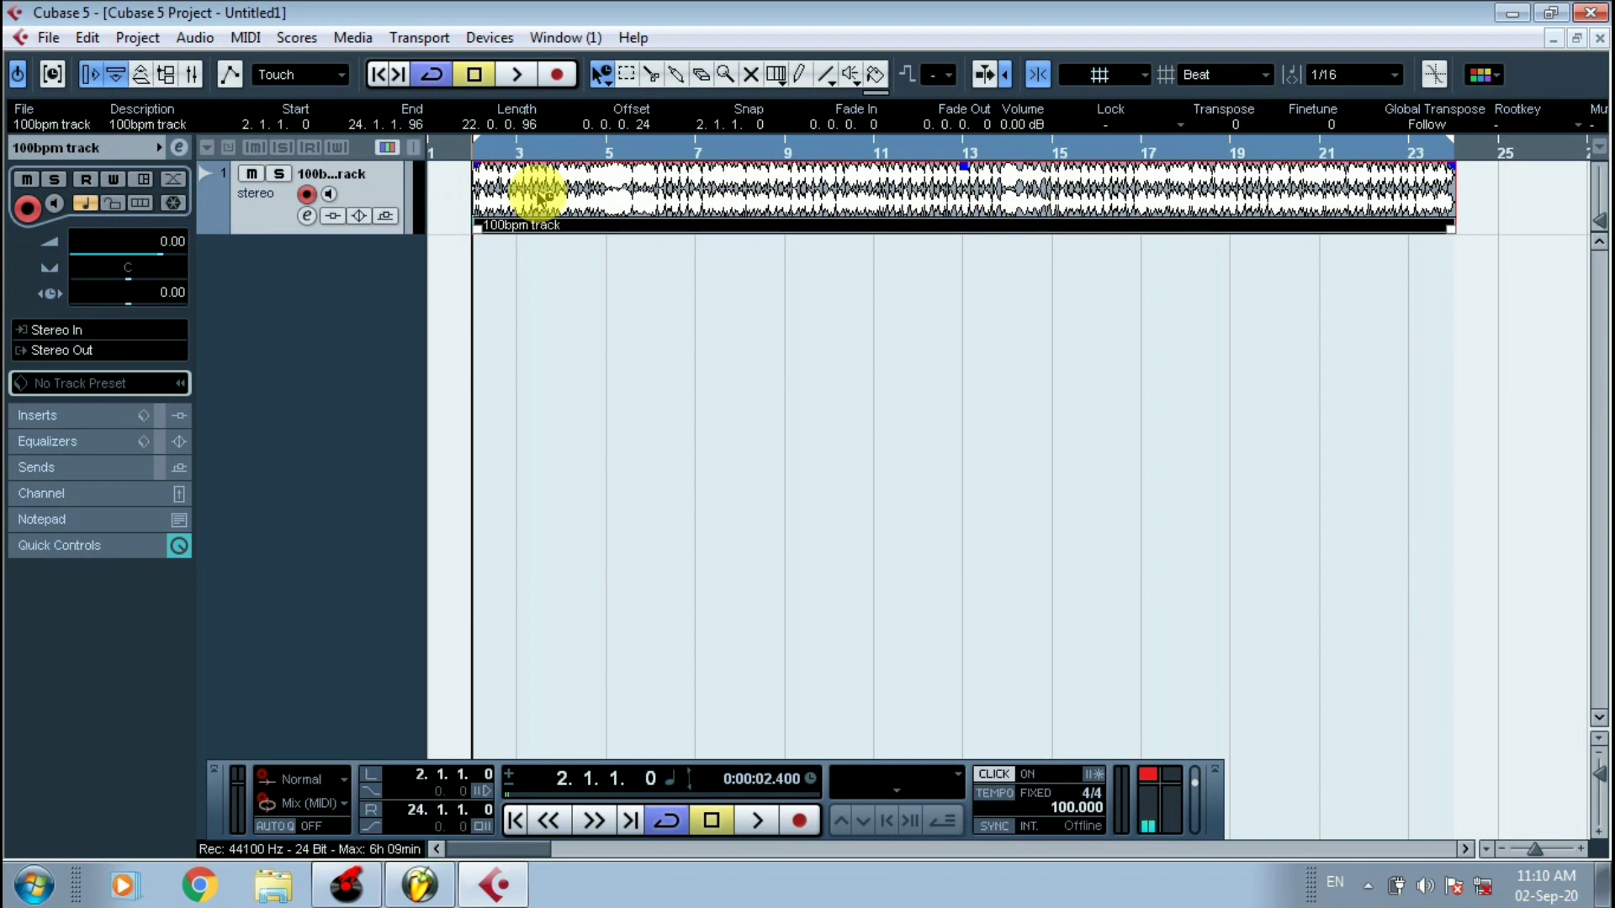
# Inspect the channel settings of the 100bpm track and close them.
pyautogui.click(251, 214)
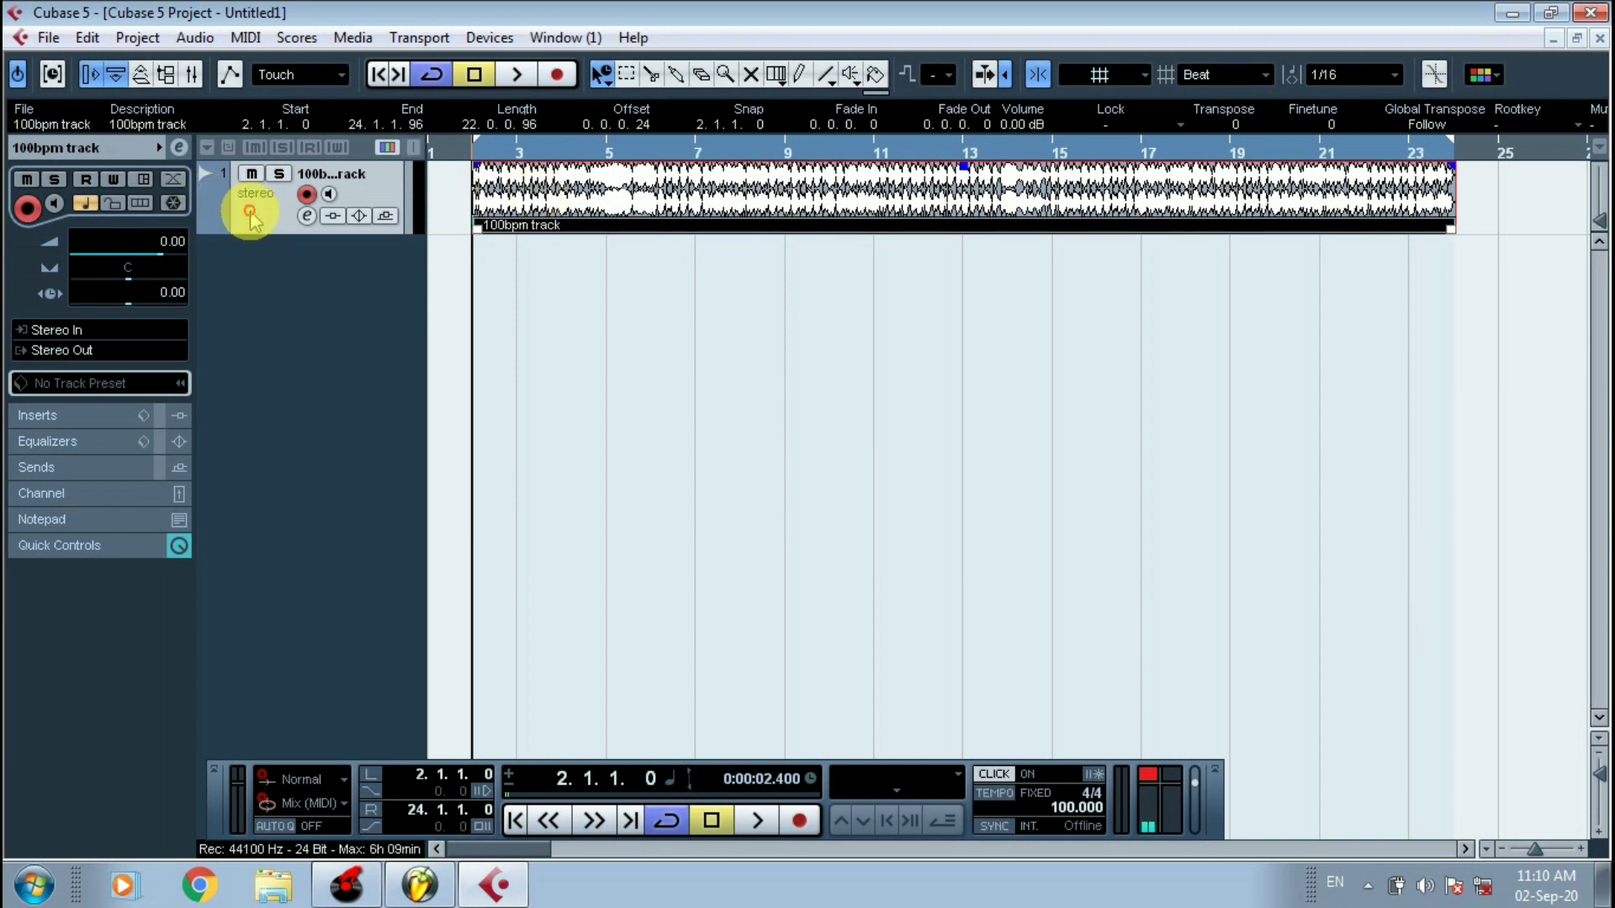
pyautogui.press('s')
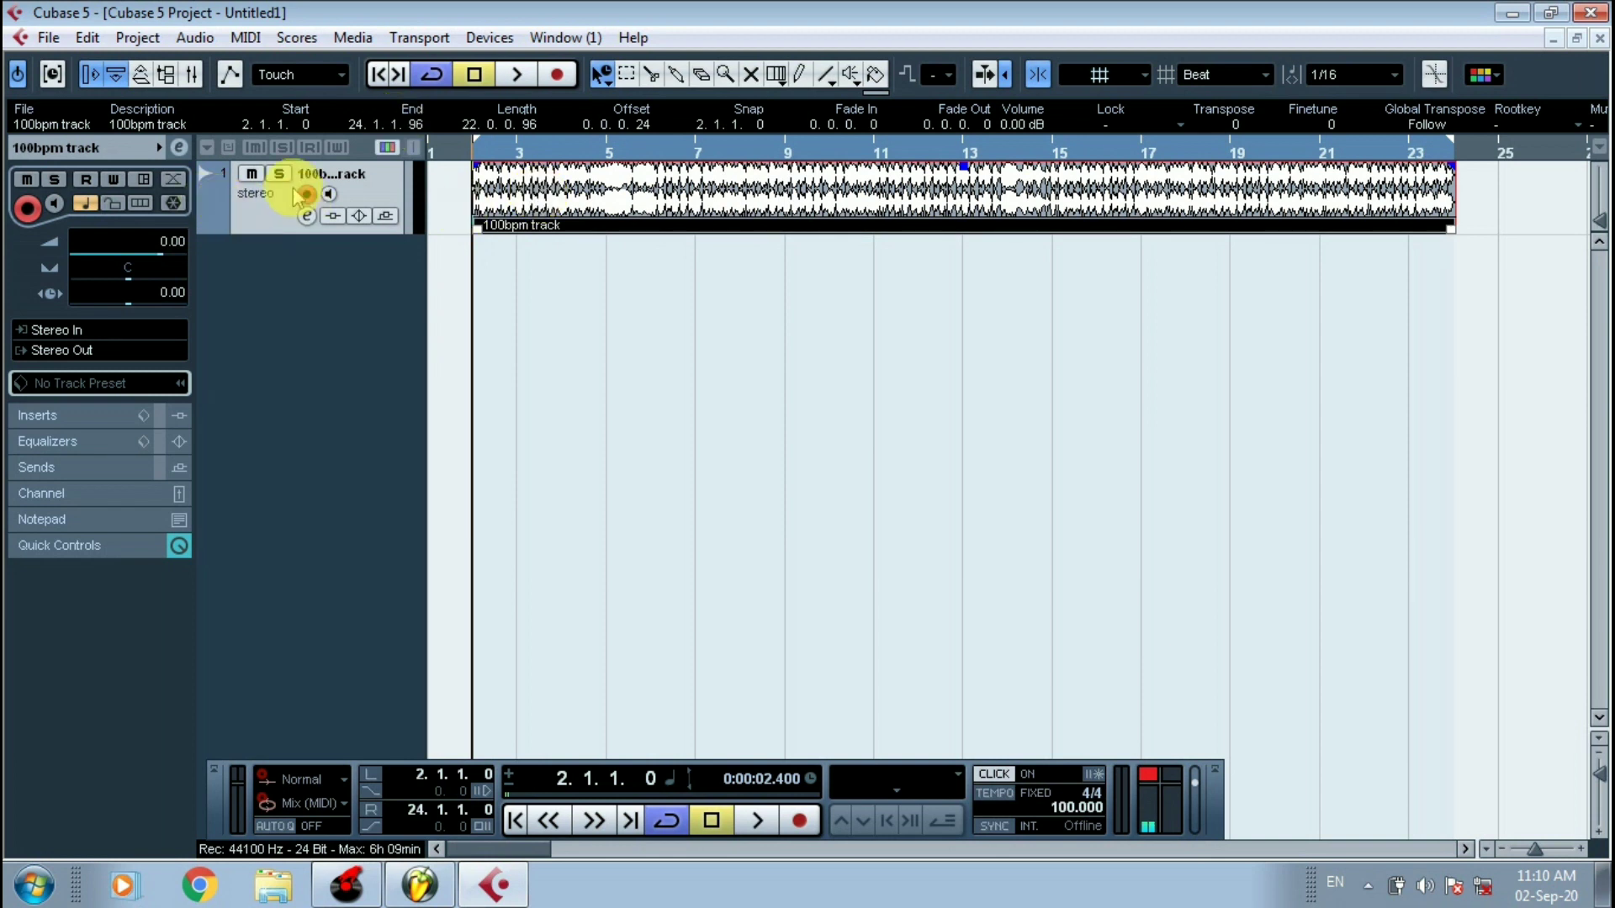
pyautogui.click(307, 217)
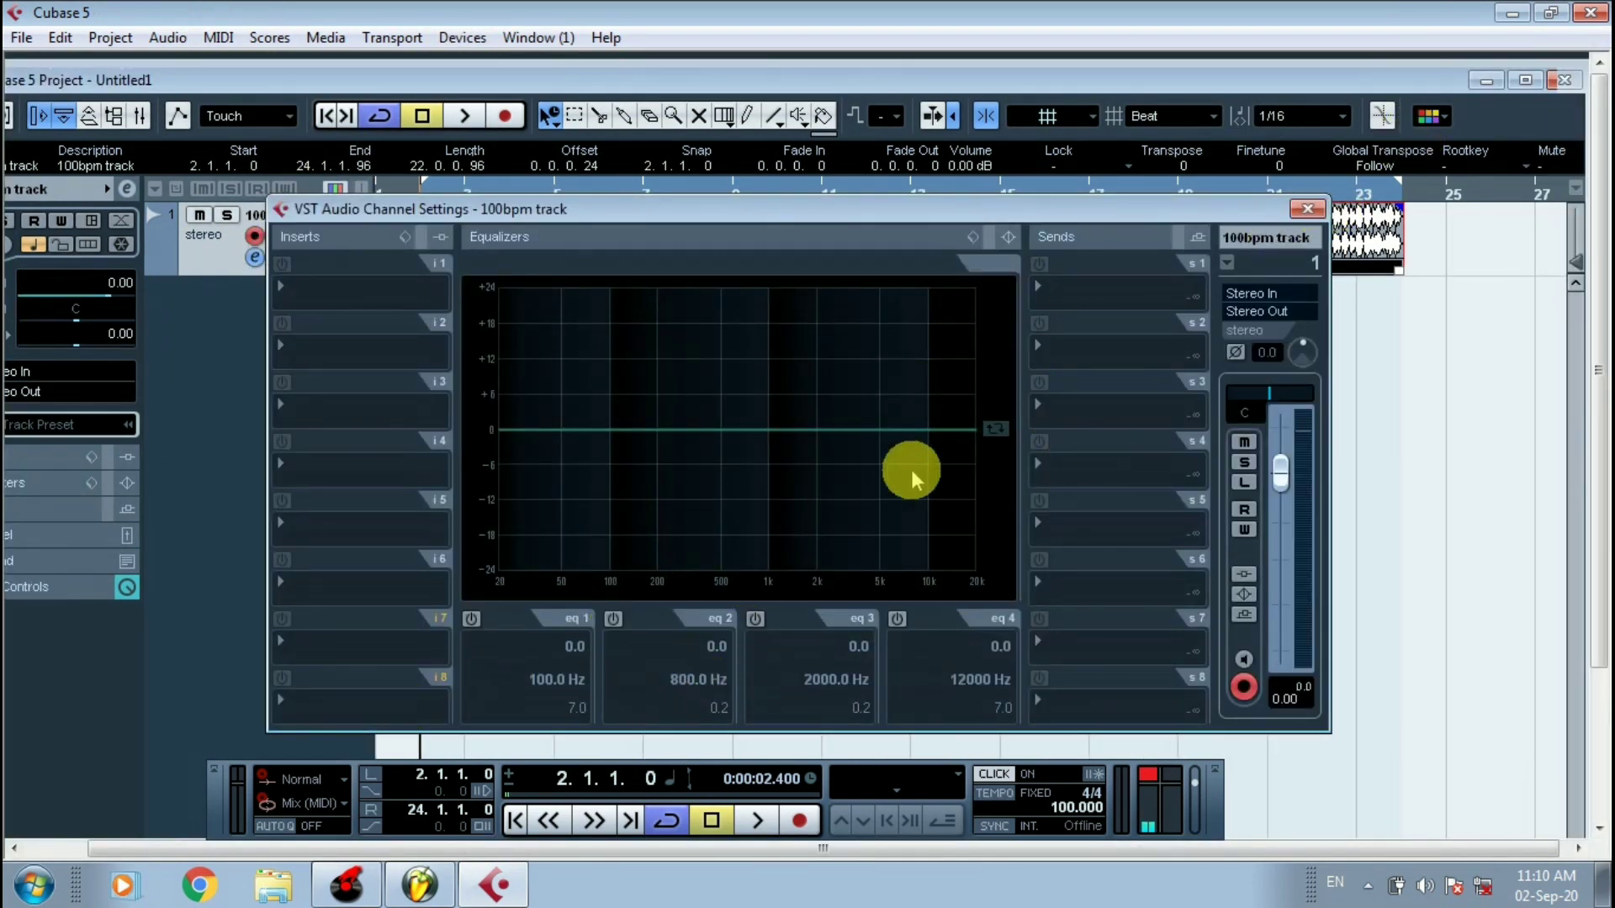
pyautogui.click(1304, 210)
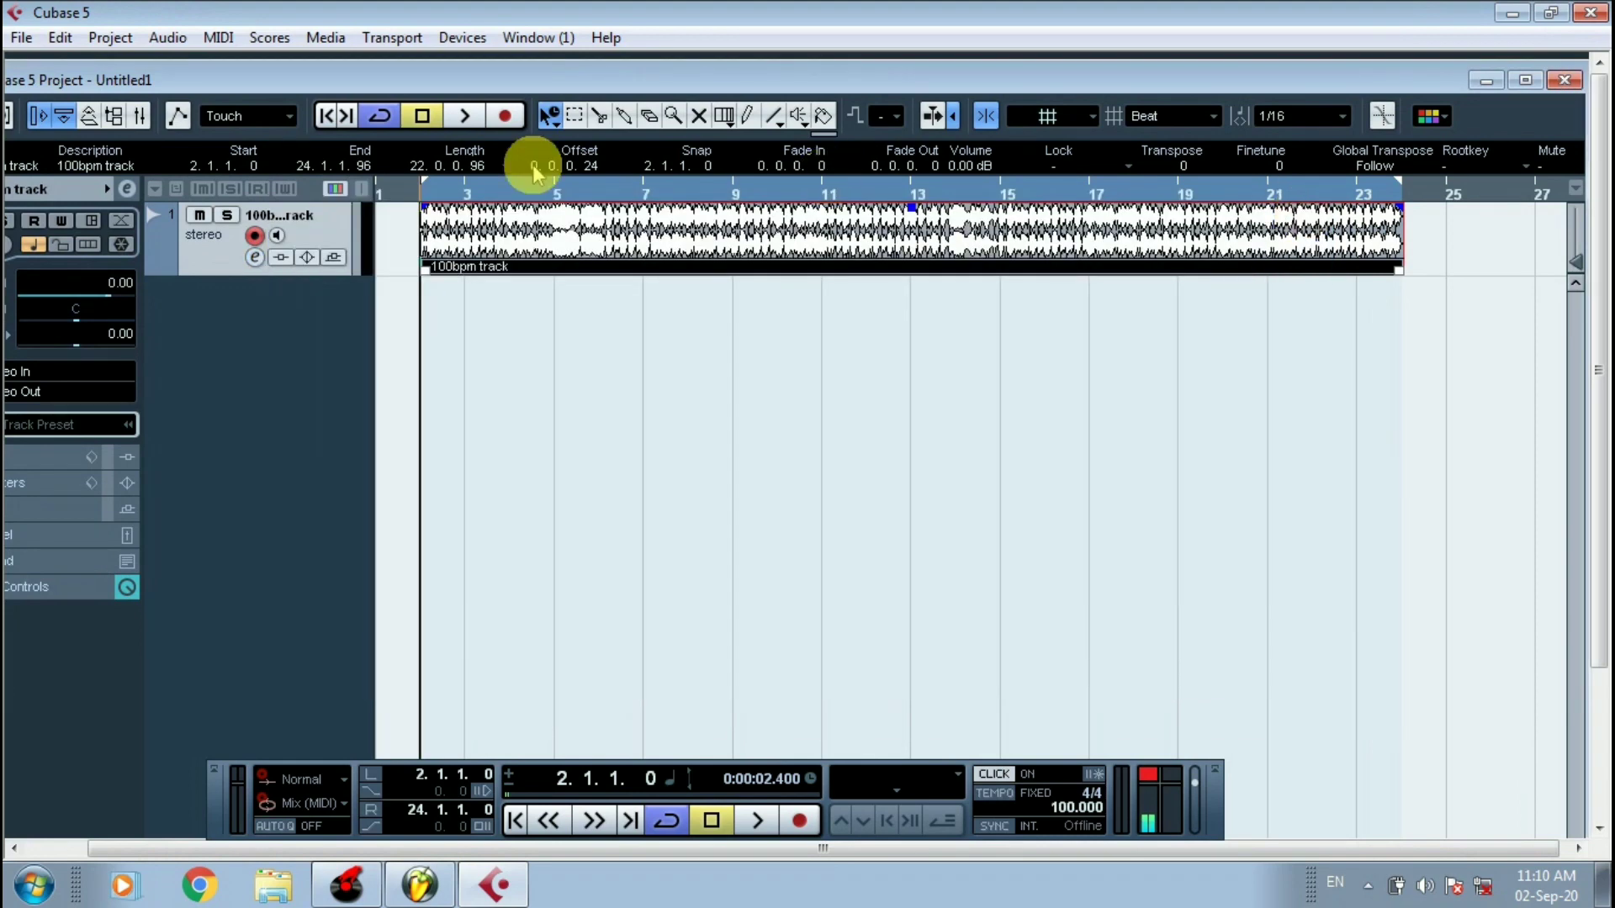
# Open the main Mixer and reposition its window over the project.
pyautogui.moveTo(513, 81); pyautogui.dragTo(523, 58)
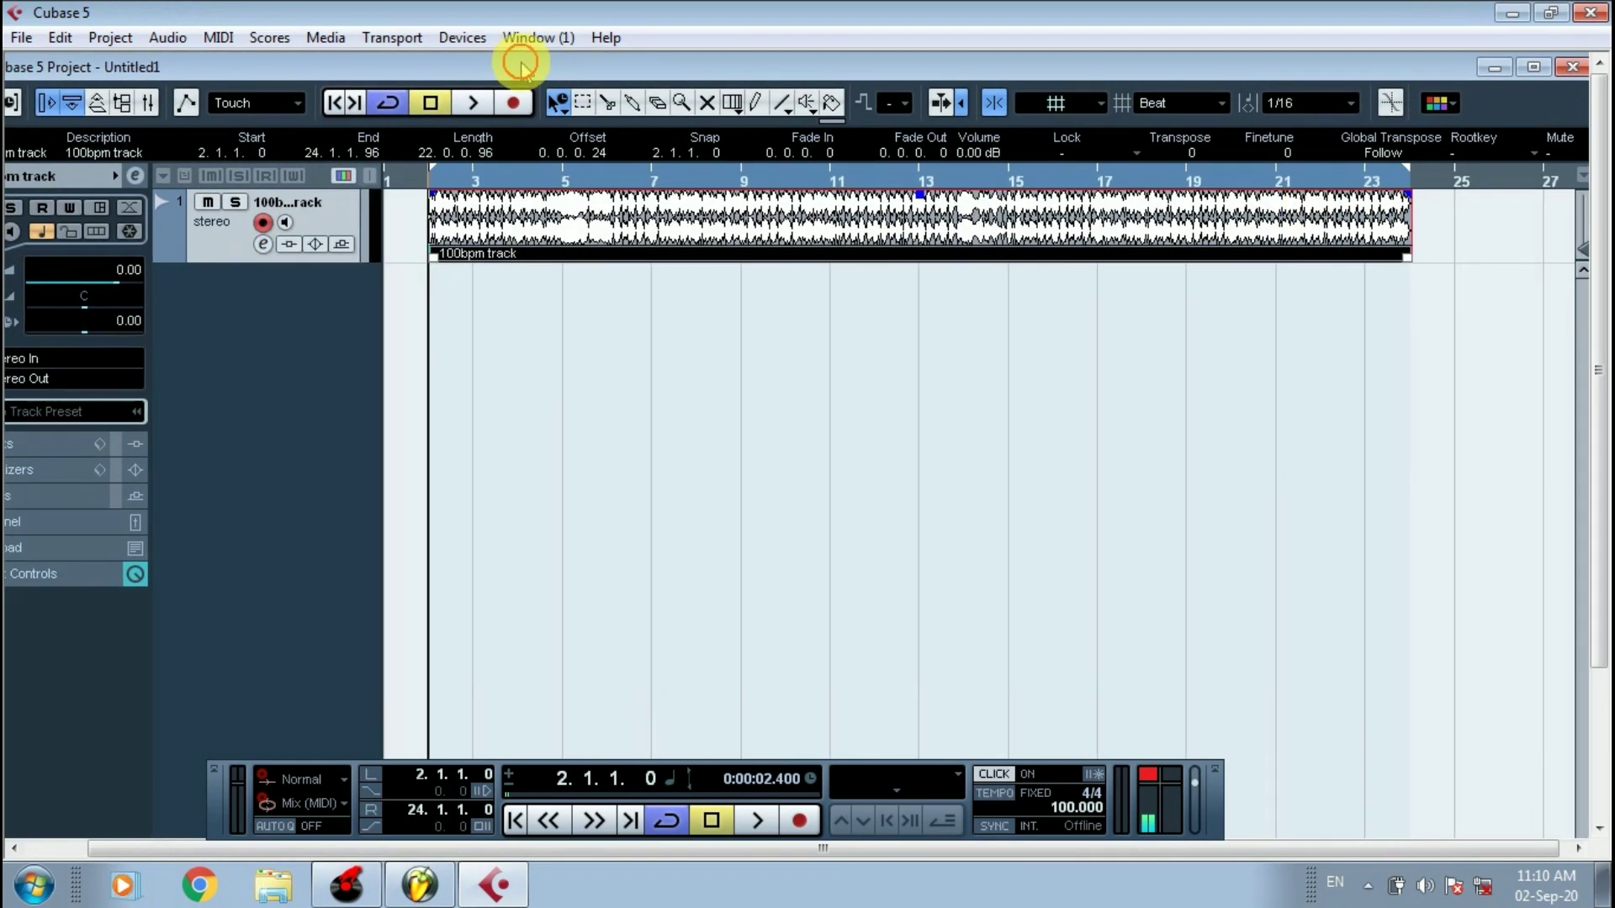
pyautogui.click(463, 38)
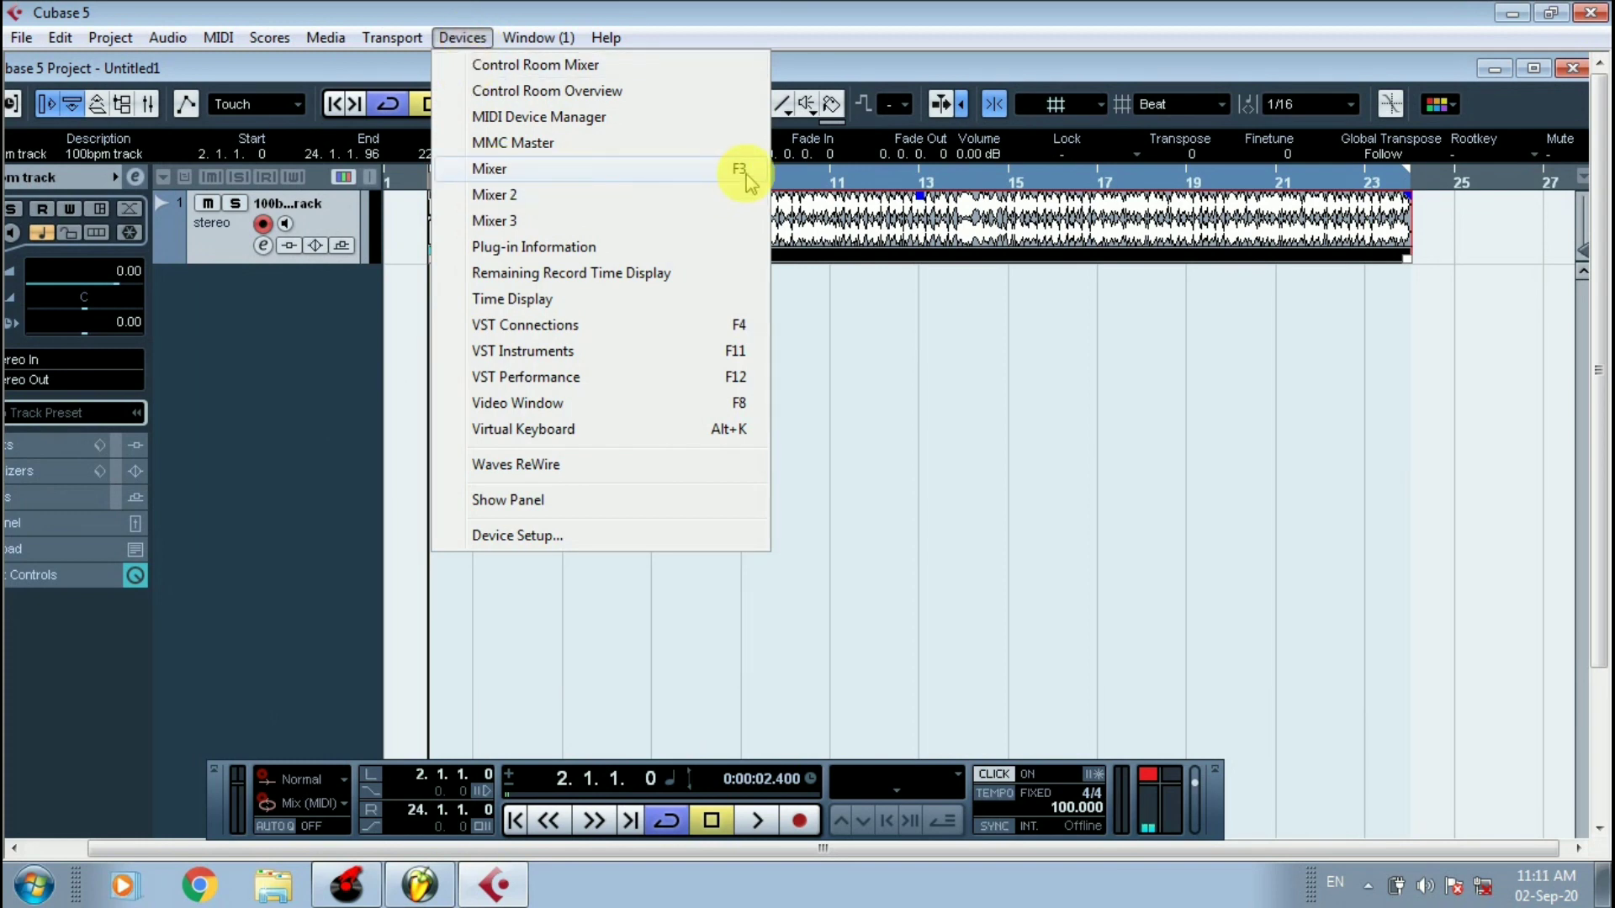
pyautogui.click(565, 184)
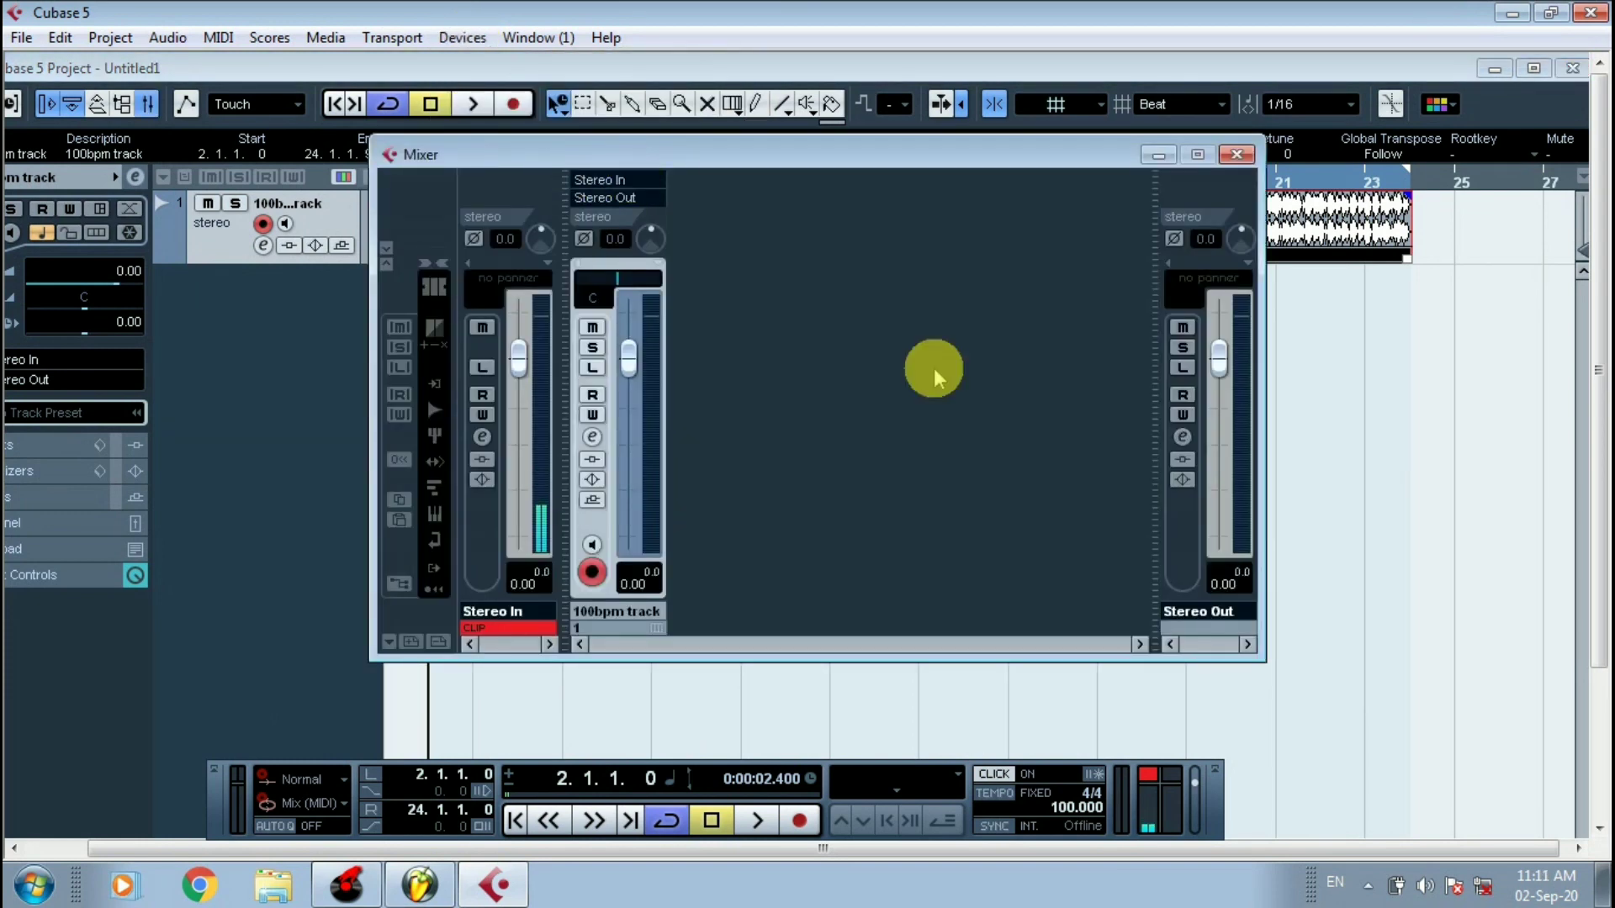
pyautogui.moveTo(926, 151); pyautogui.dragTo(967, 515)
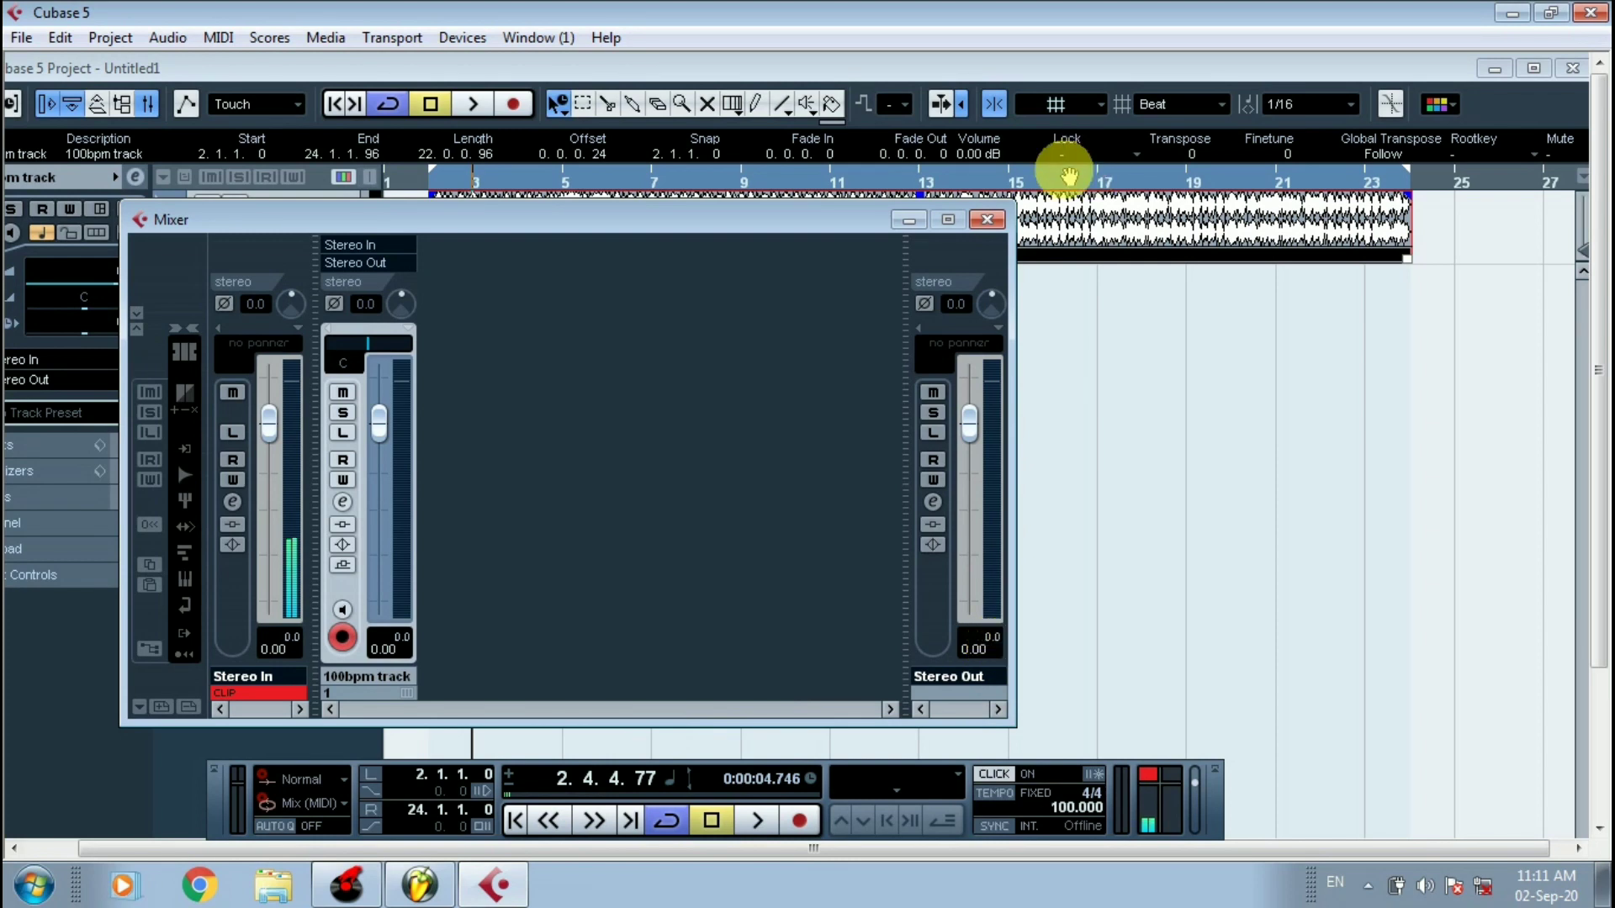
# Open the Stereo Out channel settings and arrange their window alongside the Mixer.
pyautogui.click(933, 503)
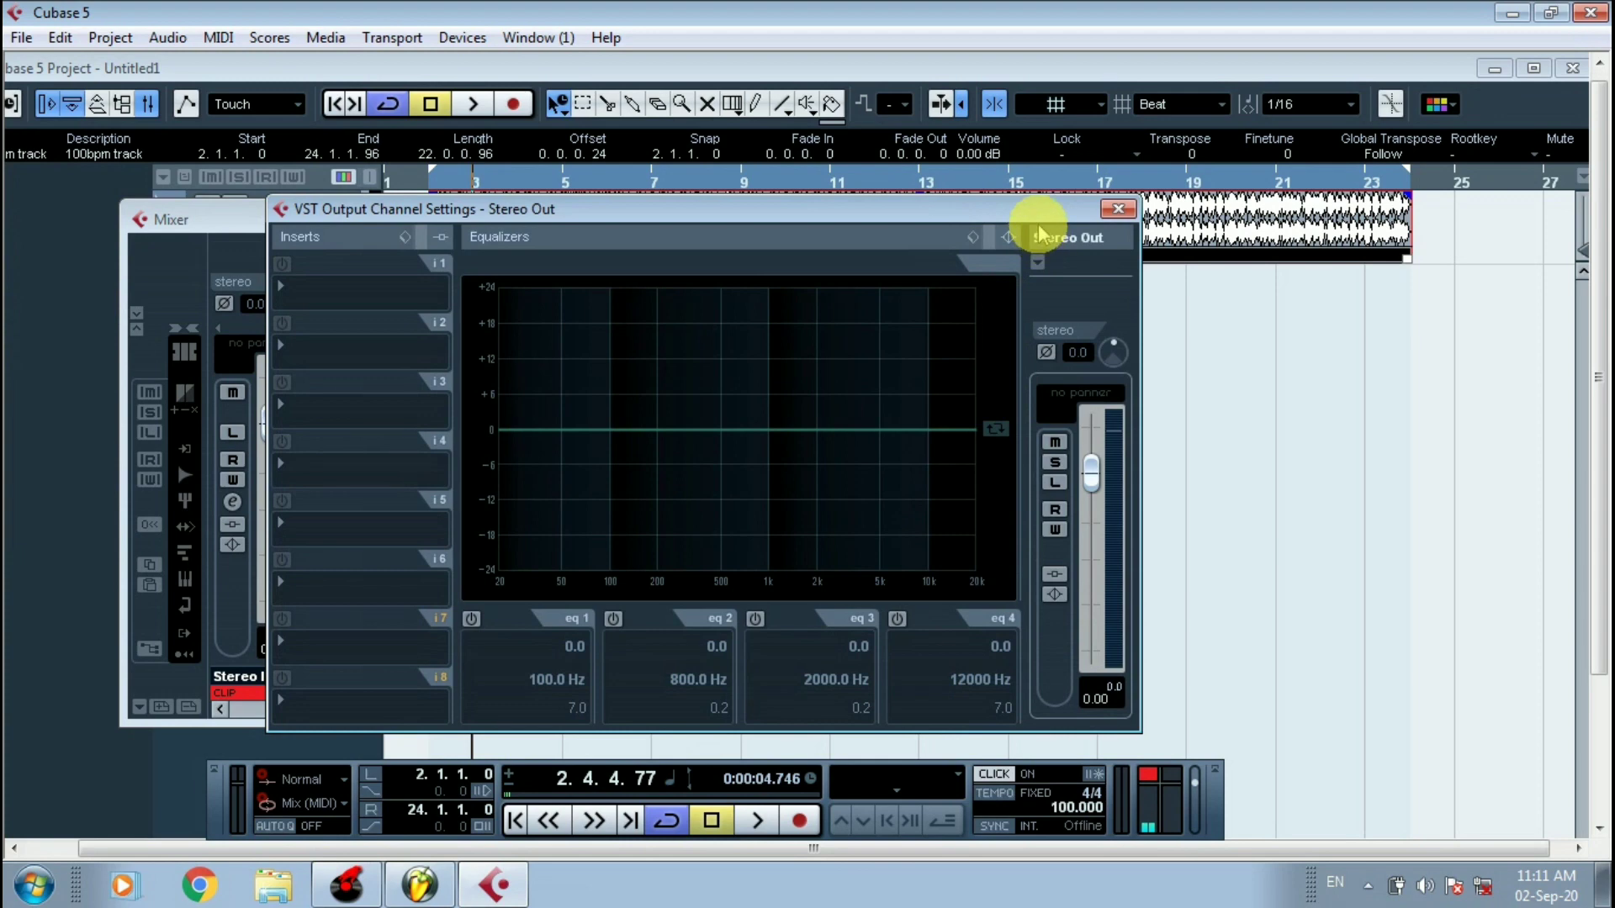
pyautogui.moveTo(1009, 214); pyautogui.dragTo(816, 259)
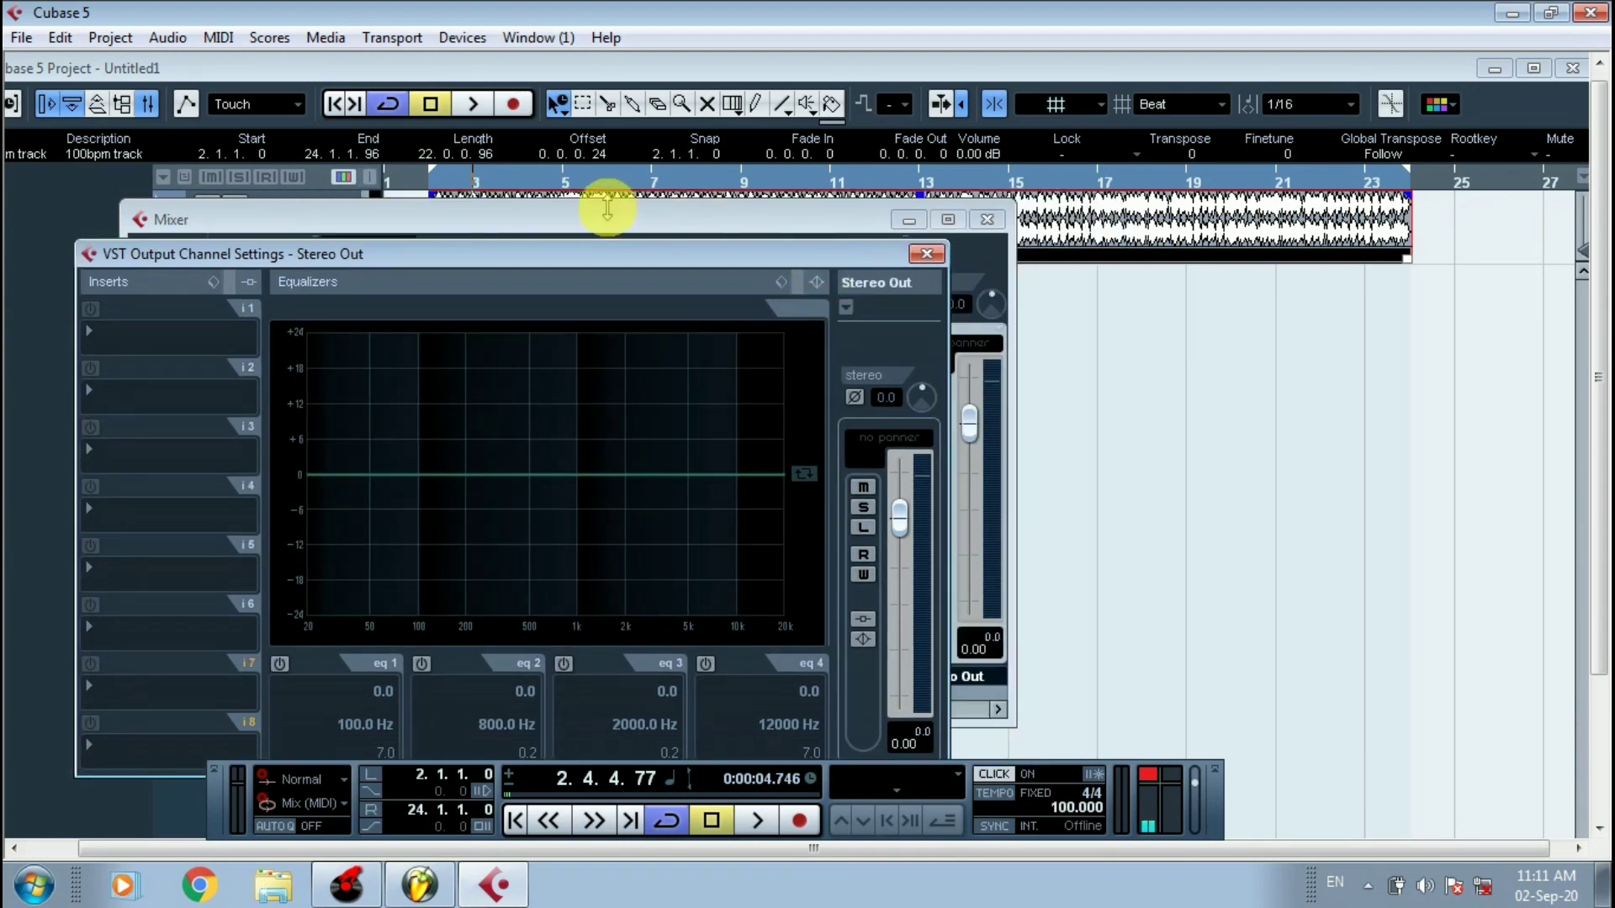
pyautogui.moveTo(606, 207); pyautogui.dragTo(1396, 313)
pyautogui.click(592, 259)
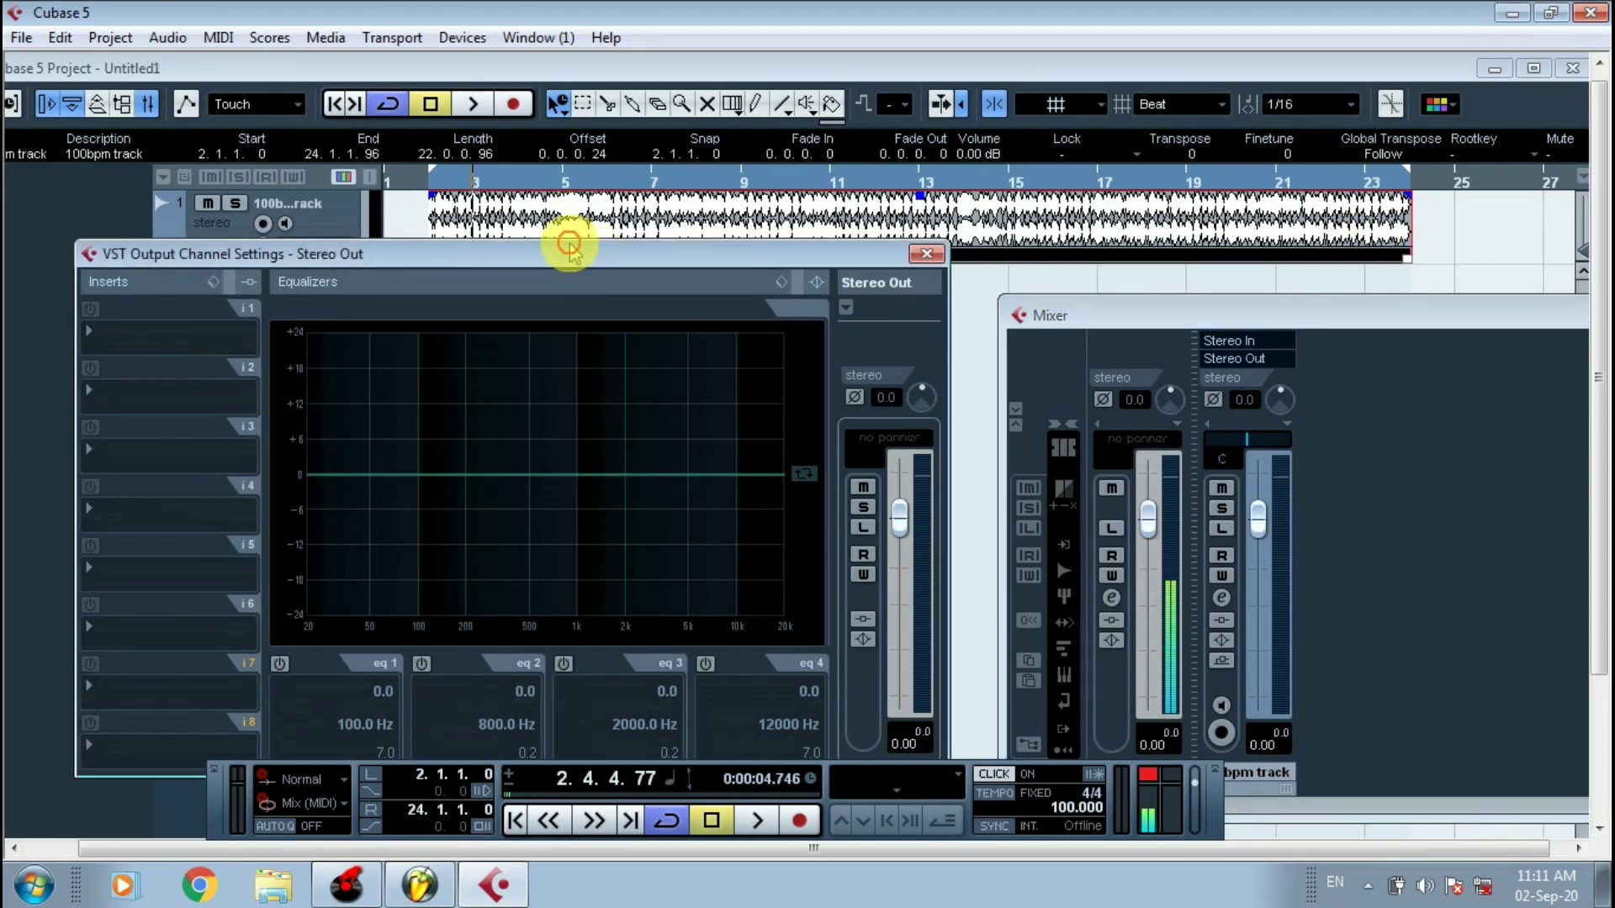
pyautogui.moveTo(569, 244); pyautogui.dragTo(668, 225)
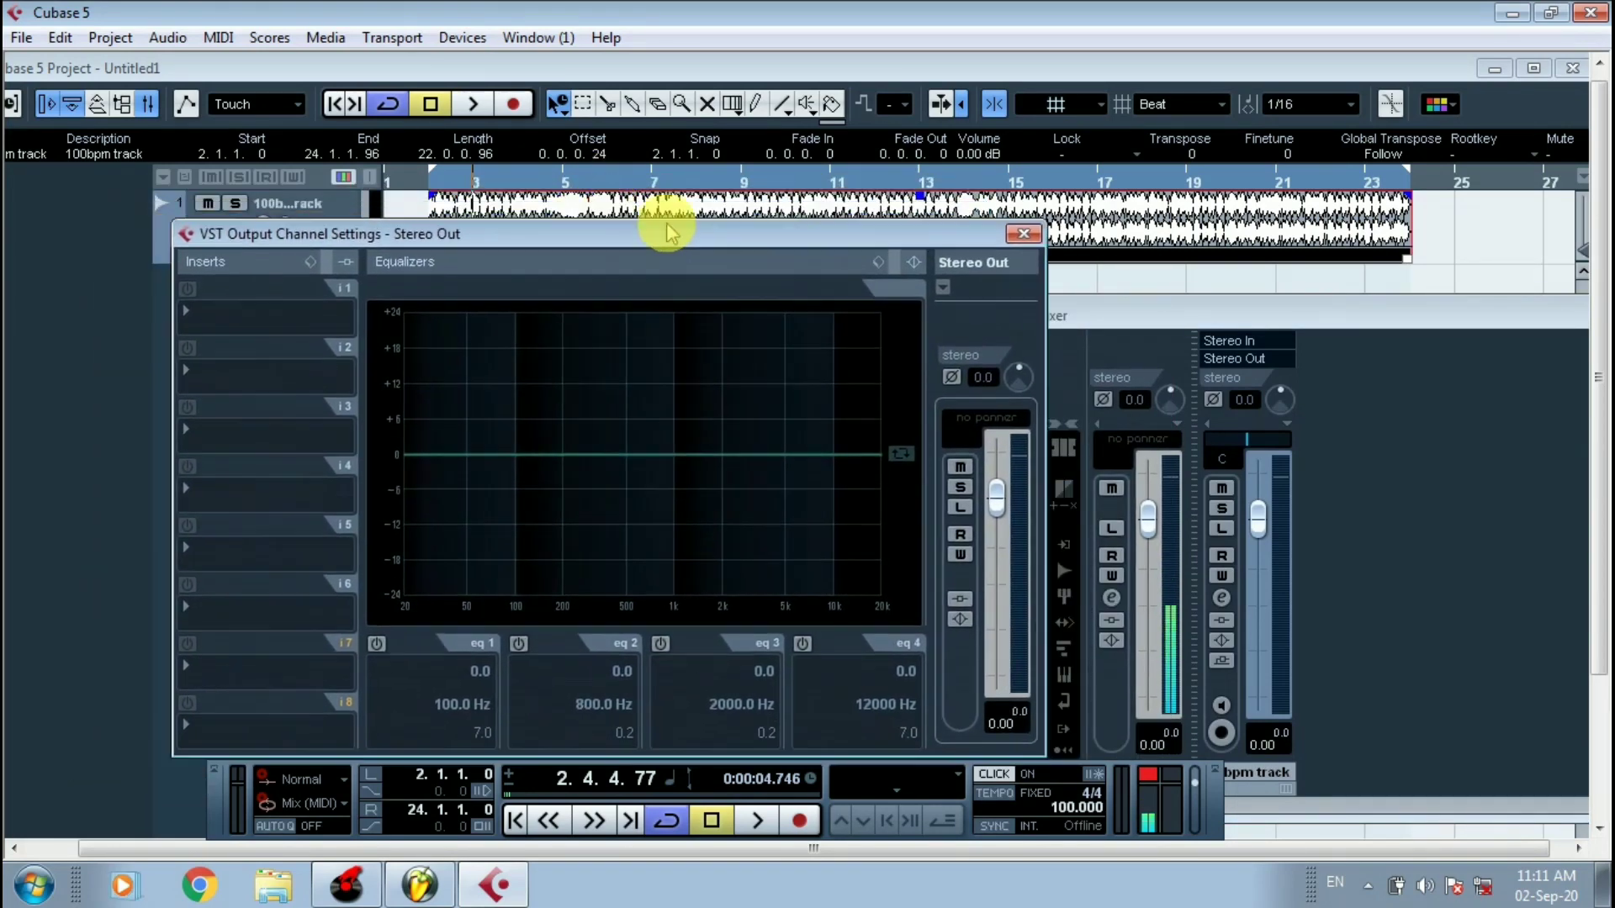
# Enable Stereo Out EQ bands 2 and 3, boosting band 3 about 3.2 dB at 2799 Hz and band 2 about 2.6 dB at 288 Hz.
pyautogui.click(516, 648)
pyautogui.click(662, 646)
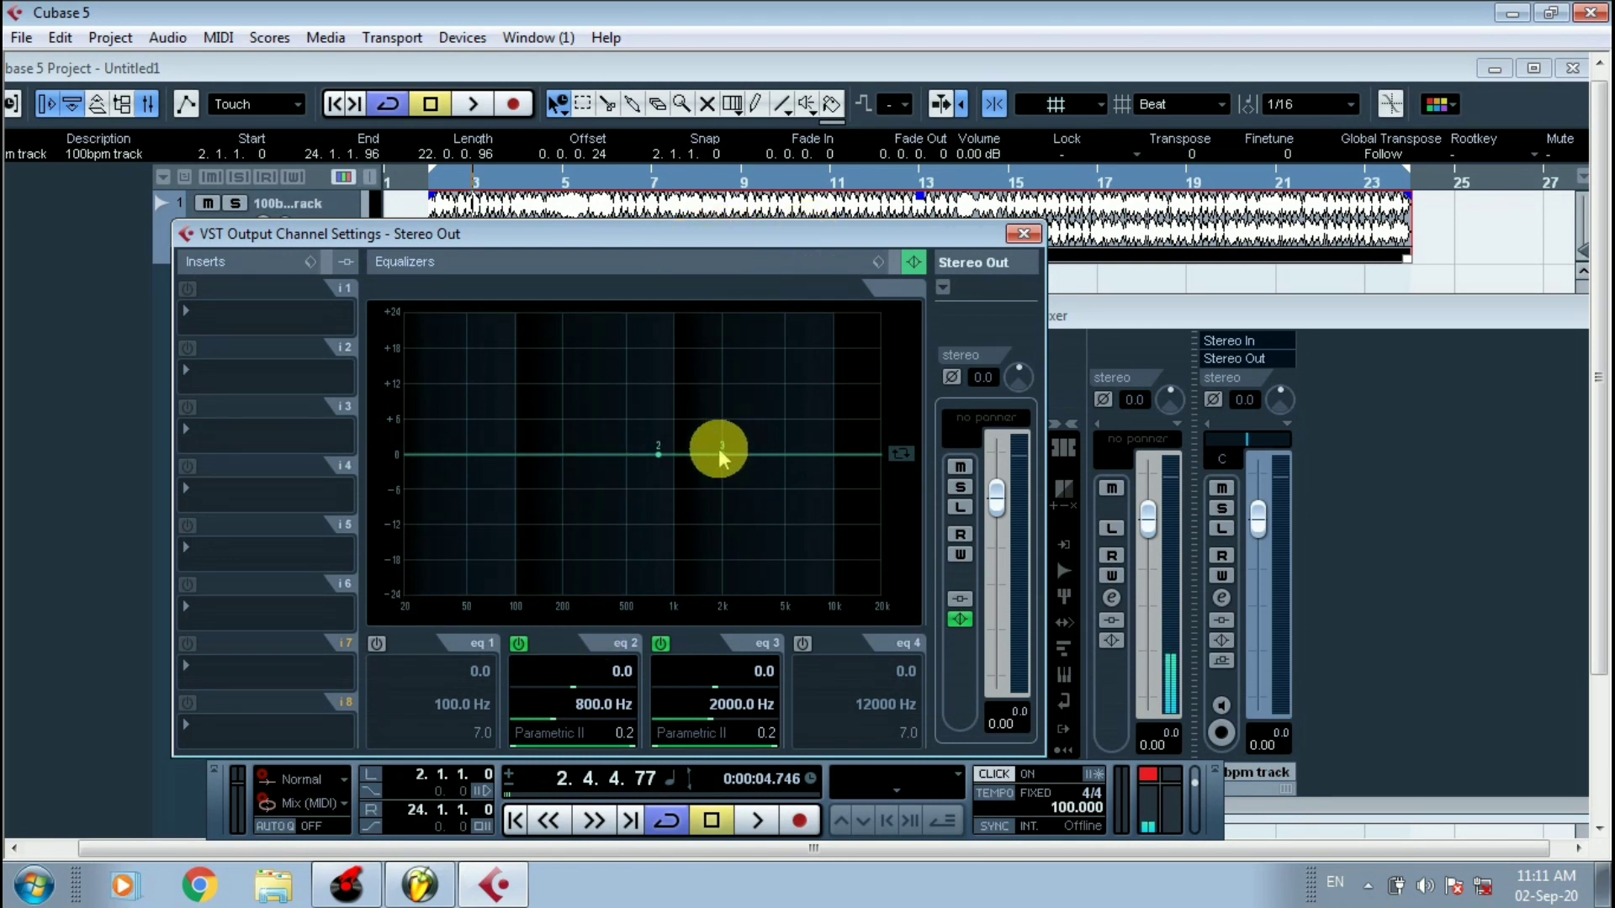
pyautogui.moveTo(720, 455)
pyautogui.mouseDown()
pyautogui.moveTo(757, 437)
pyautogui.moveTo(696, 447)
pyautogui.moveTo(747, 439)
pyautogui.mouseUp()
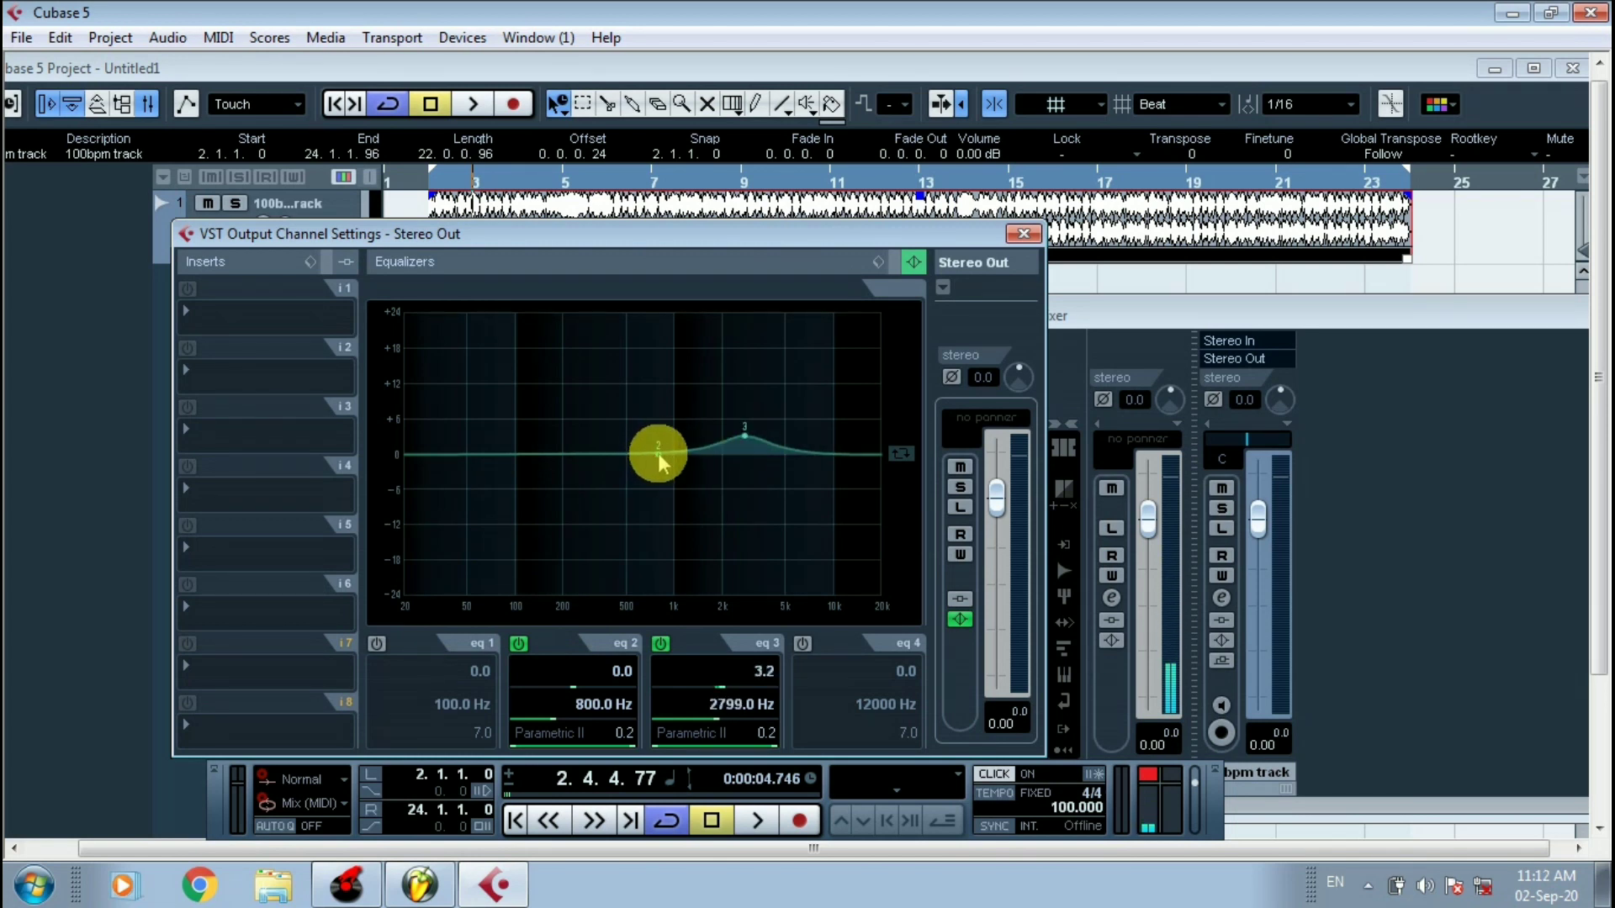
pyautogui.moveTo(650, 452); pyautogui.dragTo(589, 438)
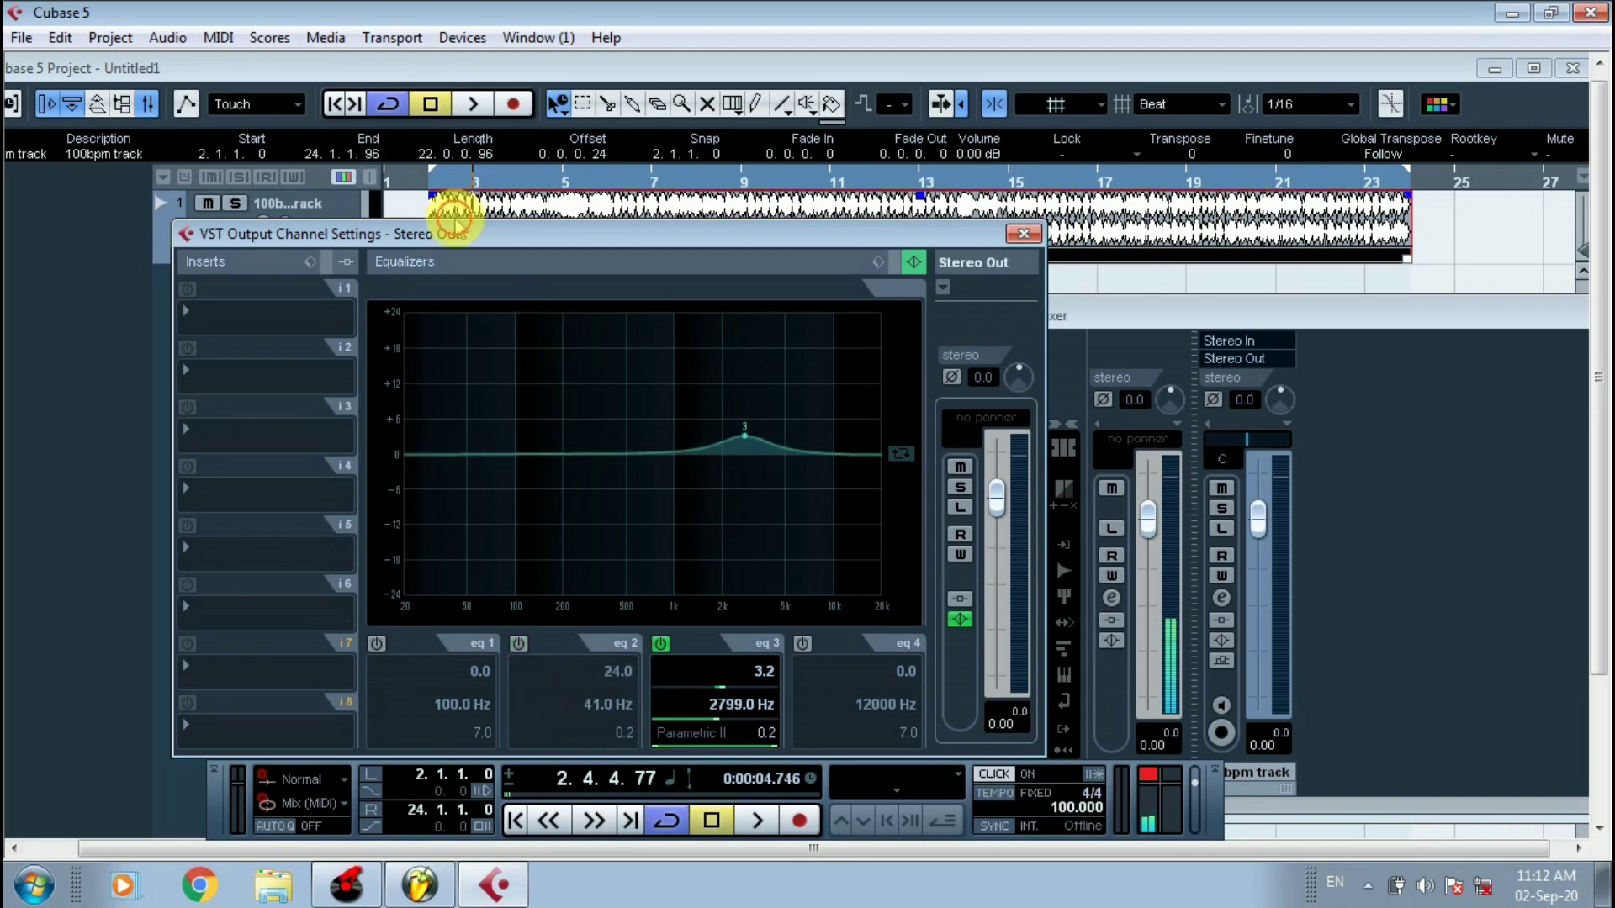
pyautogui.moveTo(586, 438)
pyautogui.mouseDown()
pyautogui.moveTo(566, 317)
pyautogui.moveTo(583, 454)
pyautogui.moveTo(590, 439)
pyautogui.mouseUp()
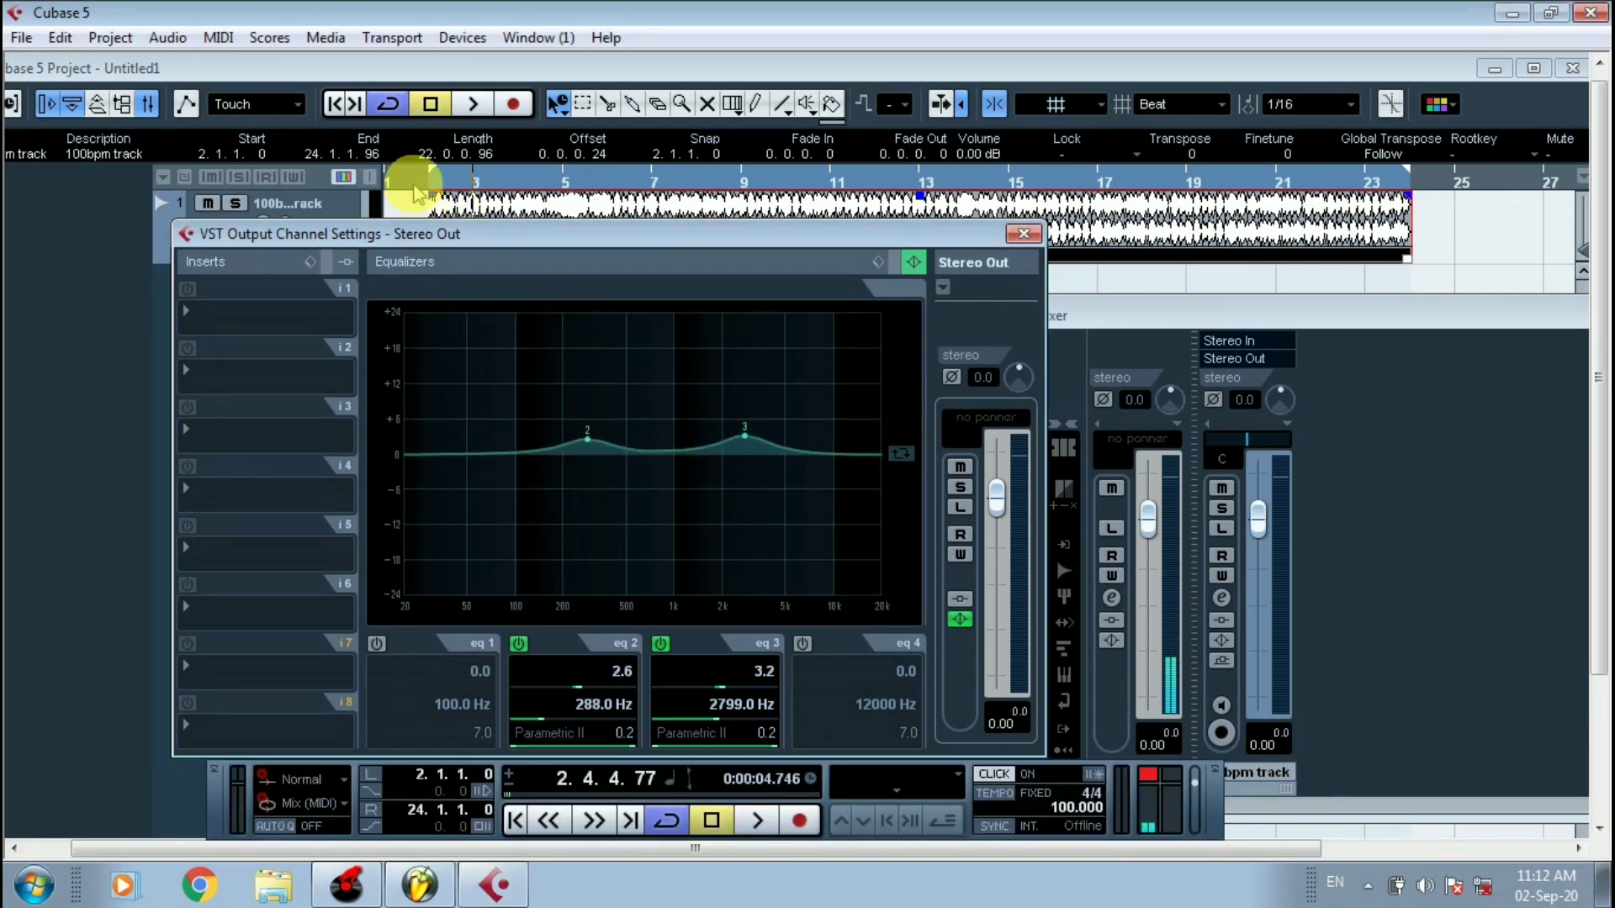
# Start playback just before bar 2 and reopen the Mixer and the Stereo Out channel settings.
pyautogui.click(414, 185)
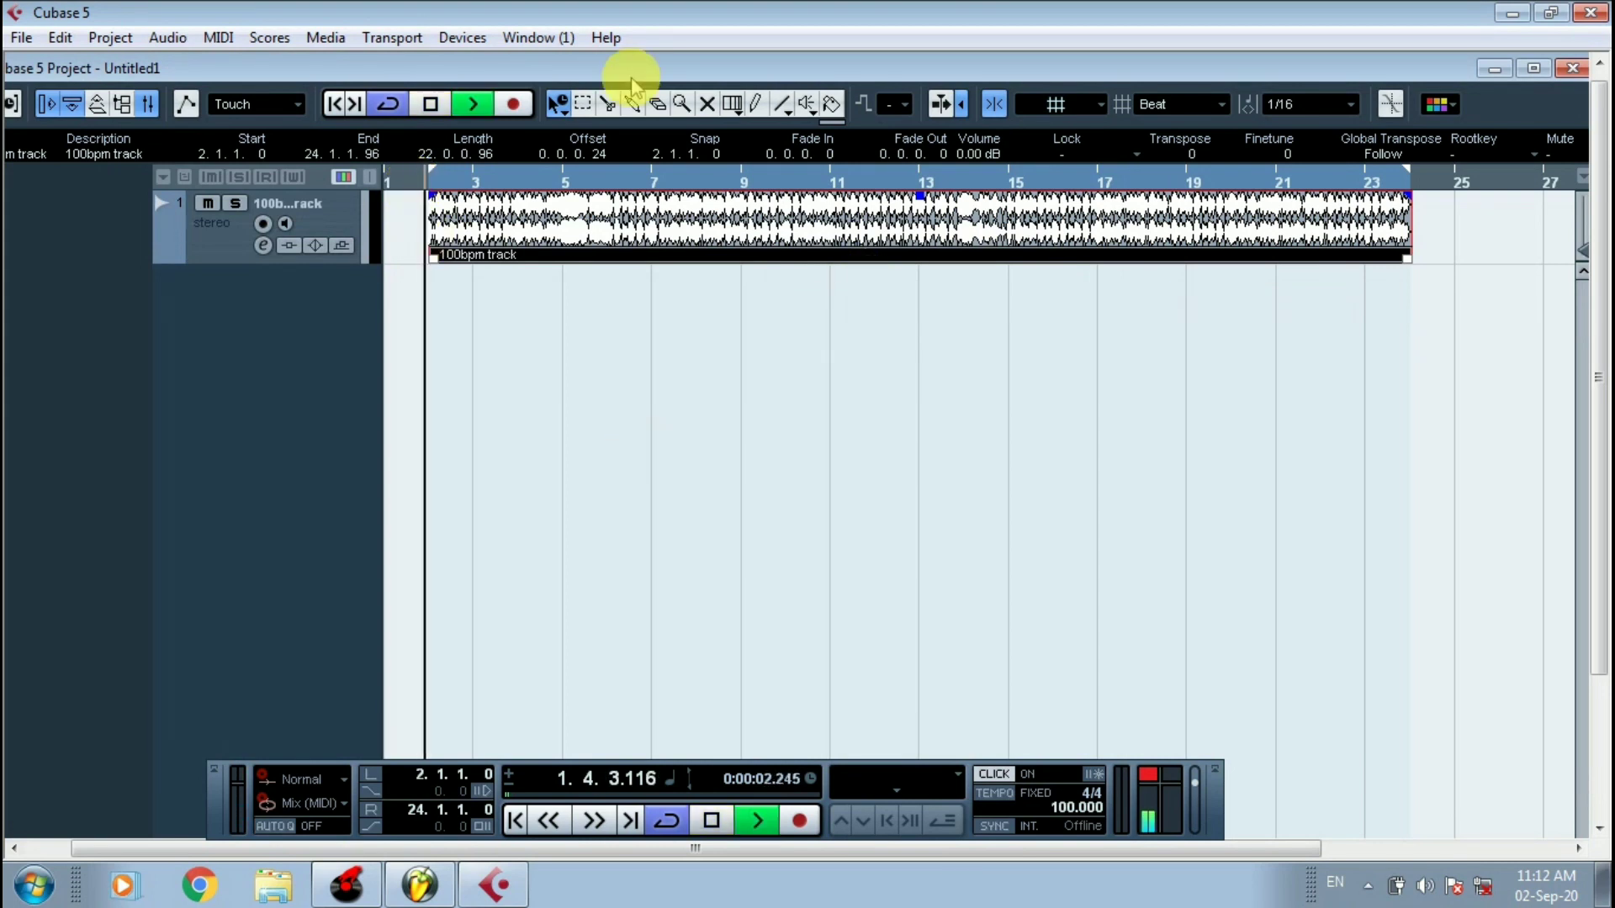
pyautogui.click(462, 37)
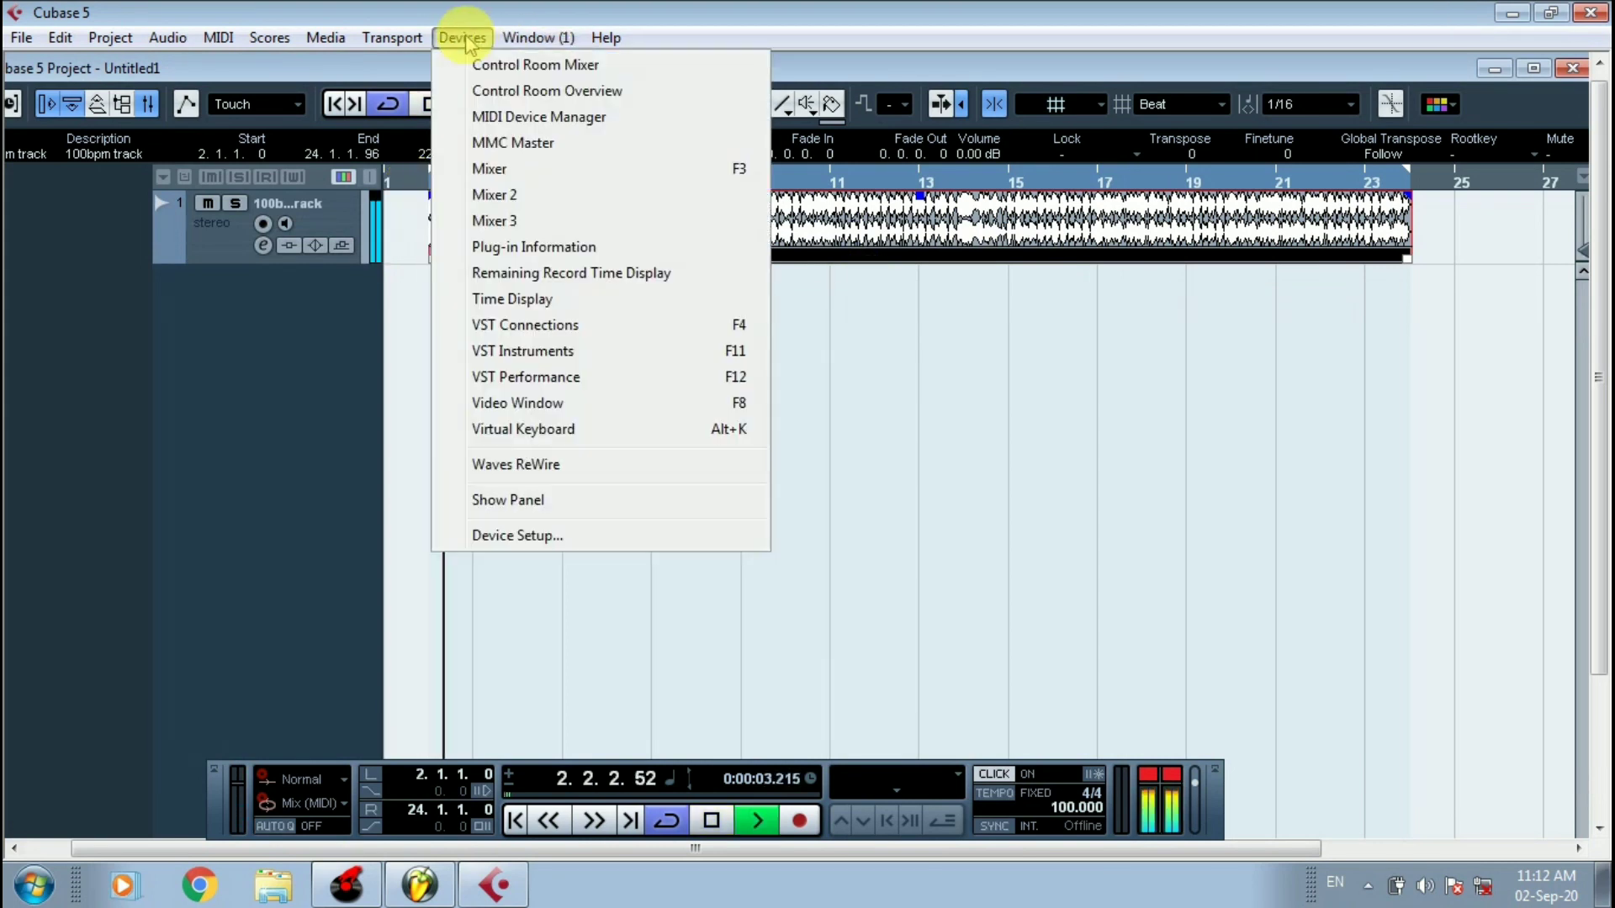
pyautogui.click(503, 172)
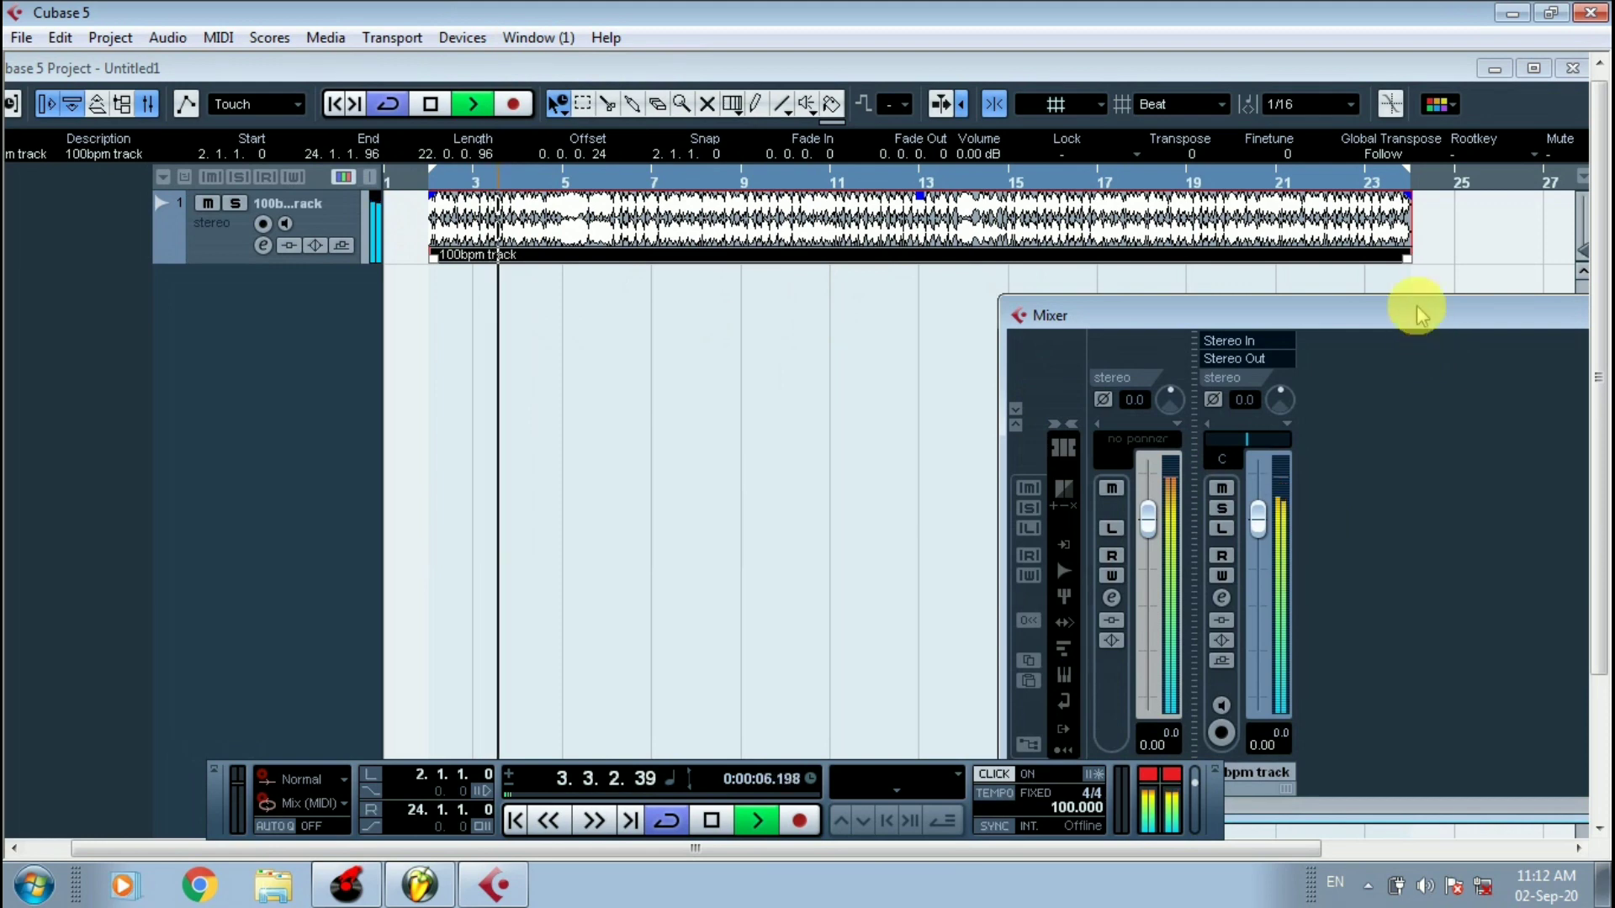
pyautogui.moveTo(1417, 310); pyautogui.dragTo(1166, 219)
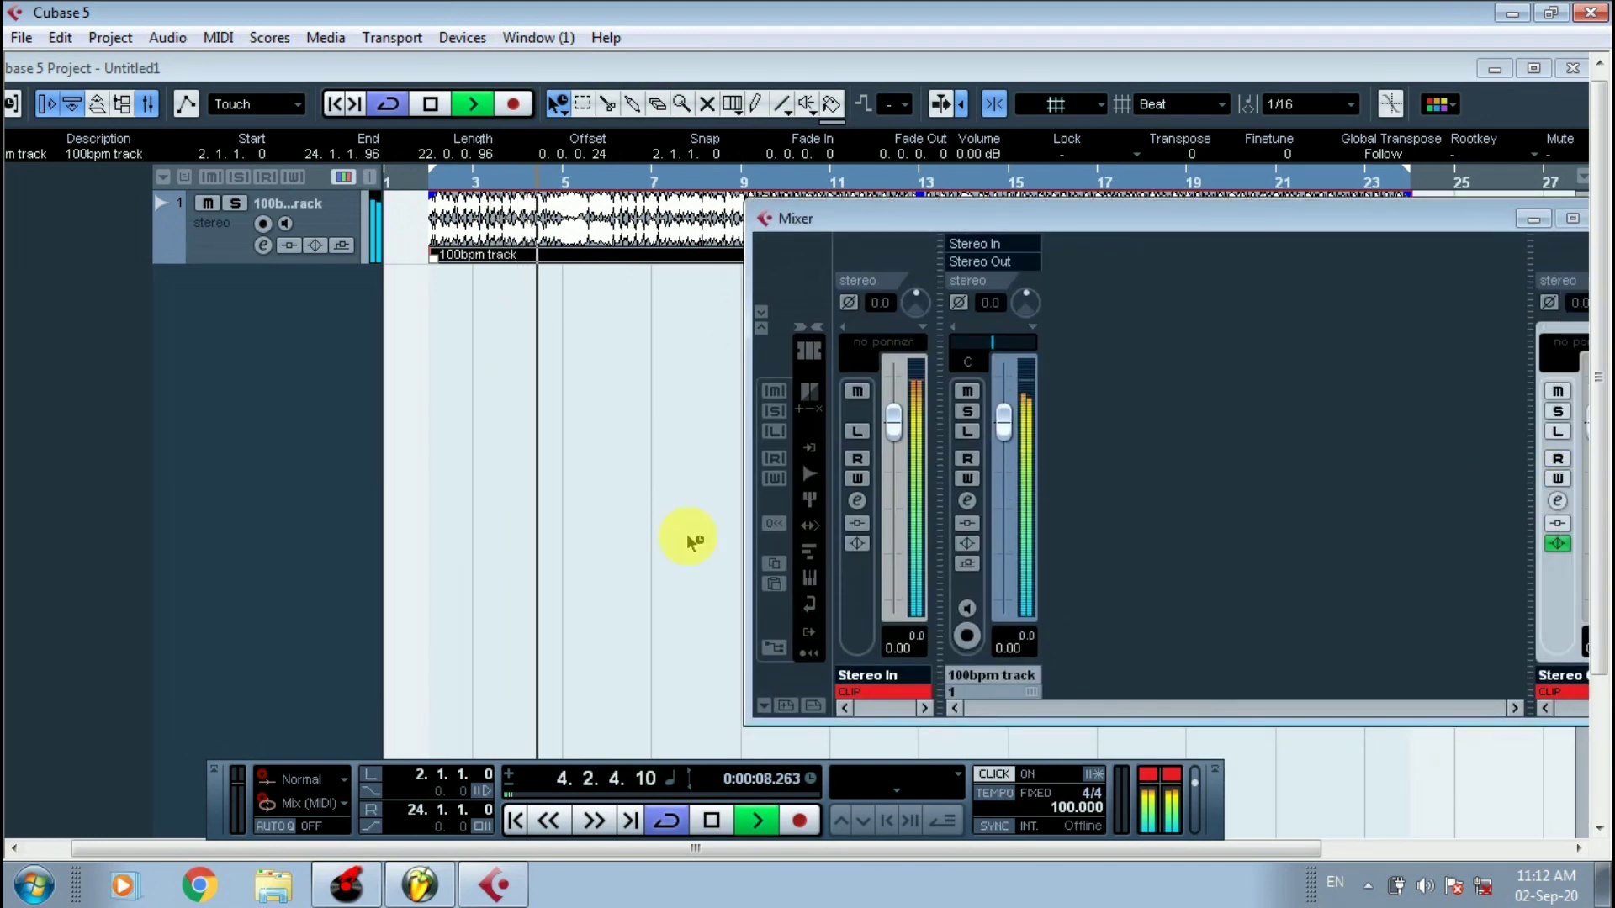
pyautogui.click(1557, 502)
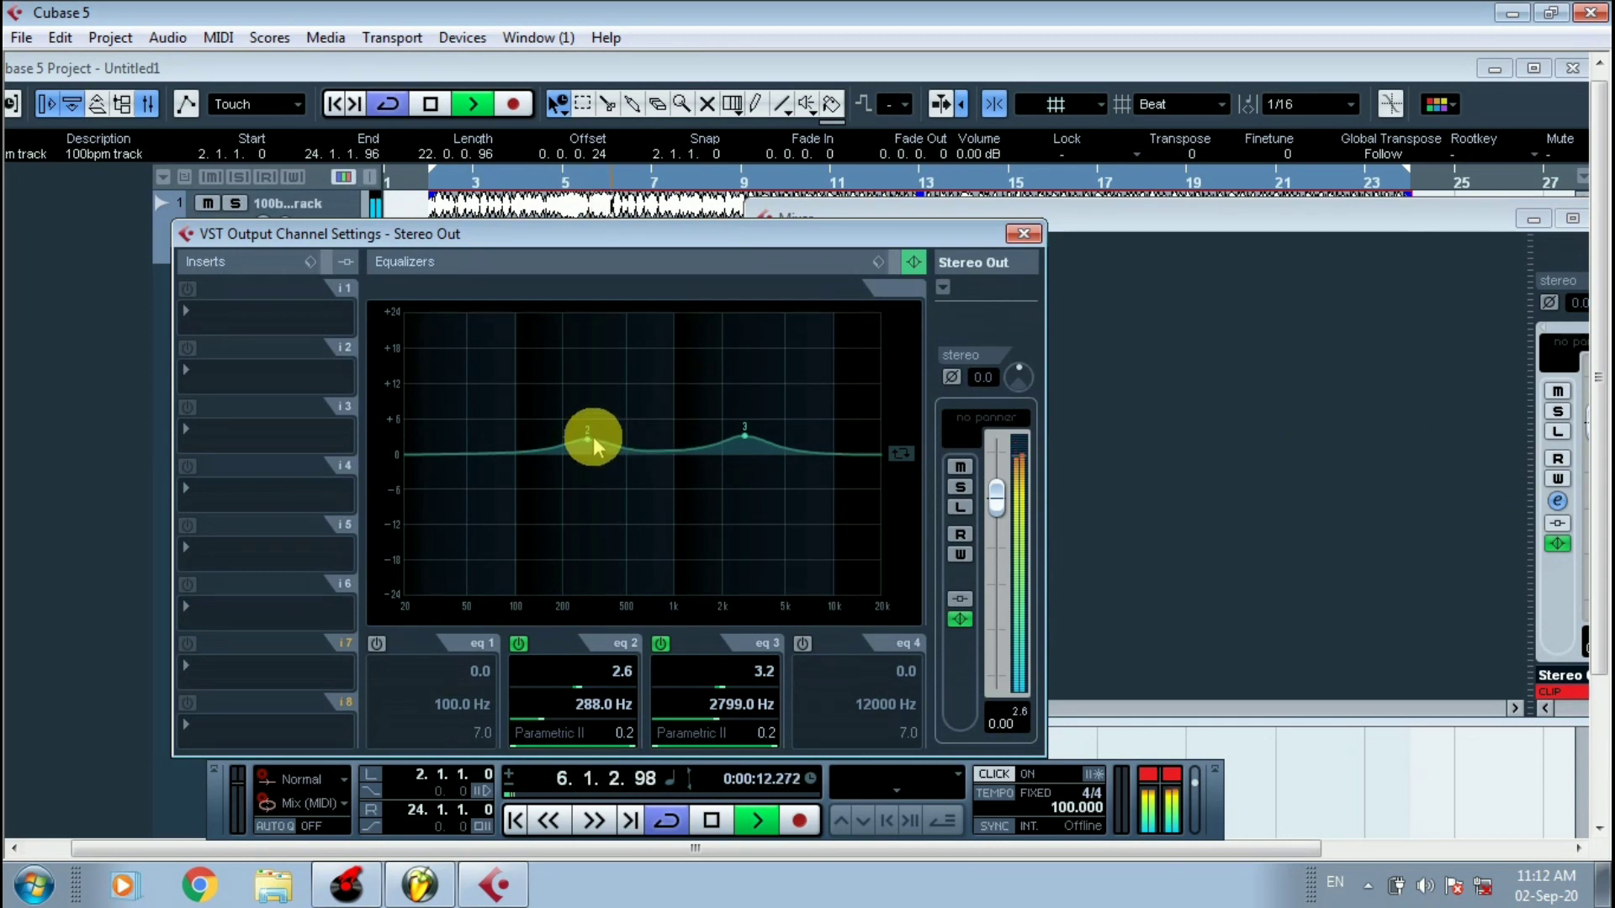
# Try extreme EQ moves during playback, cutting band 2 to -24 dB at 21 Hz and boosting band 3 about 10.8 dB at 6581 Hz.
pyautogui.moveTo(591, 443); pyautogui.dragTo(412, 604)
pyautogui.press('space')
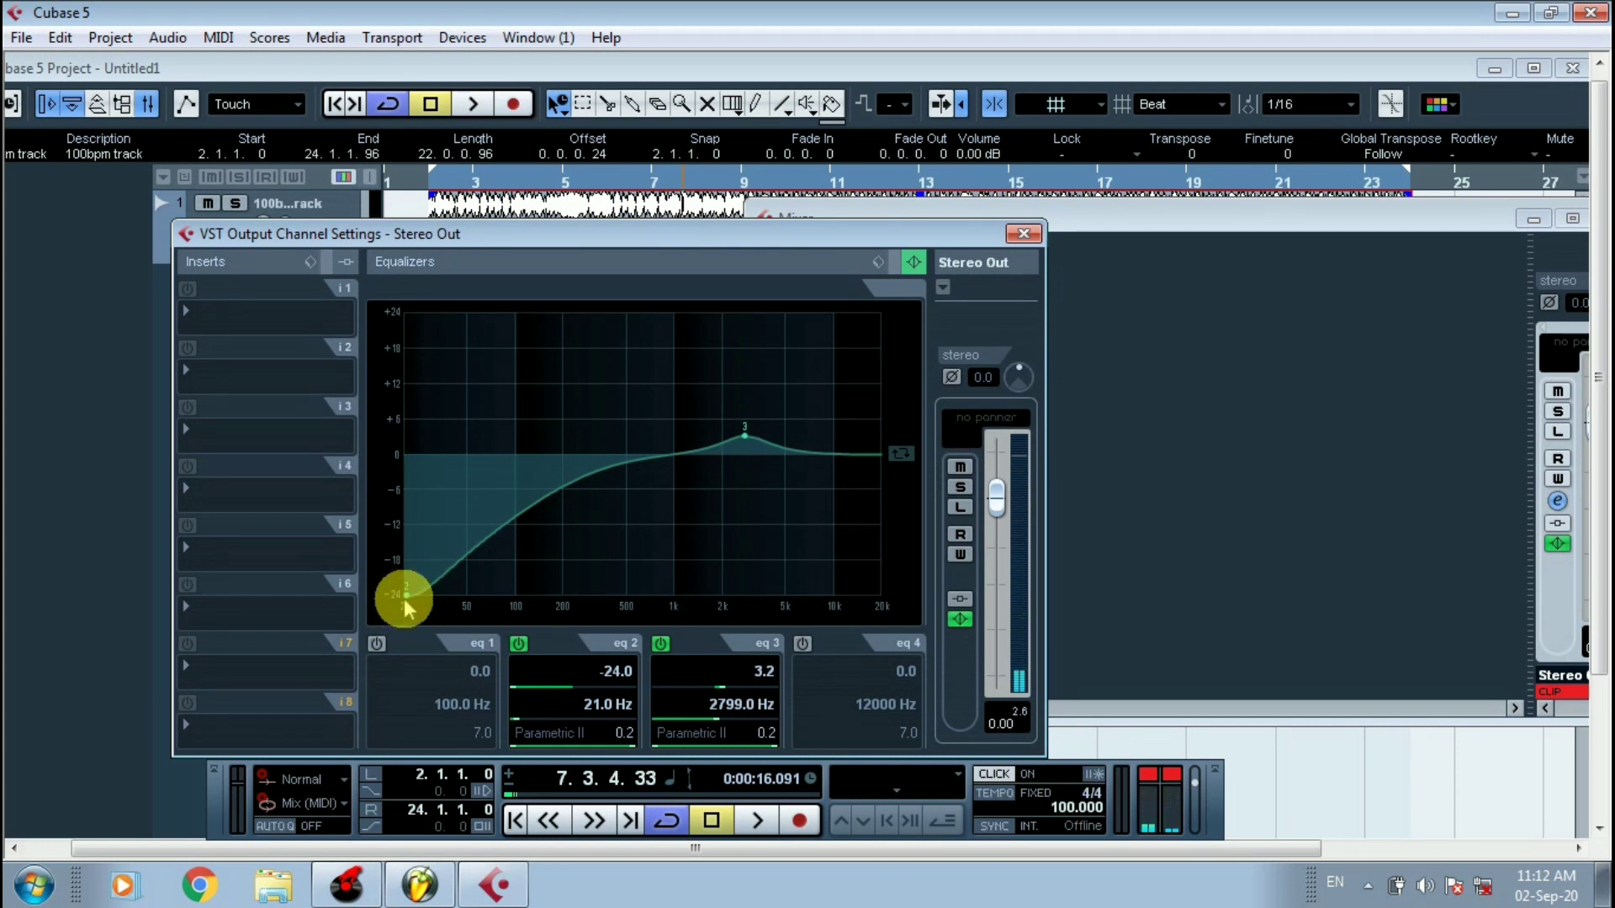
pyautogui.press('space')
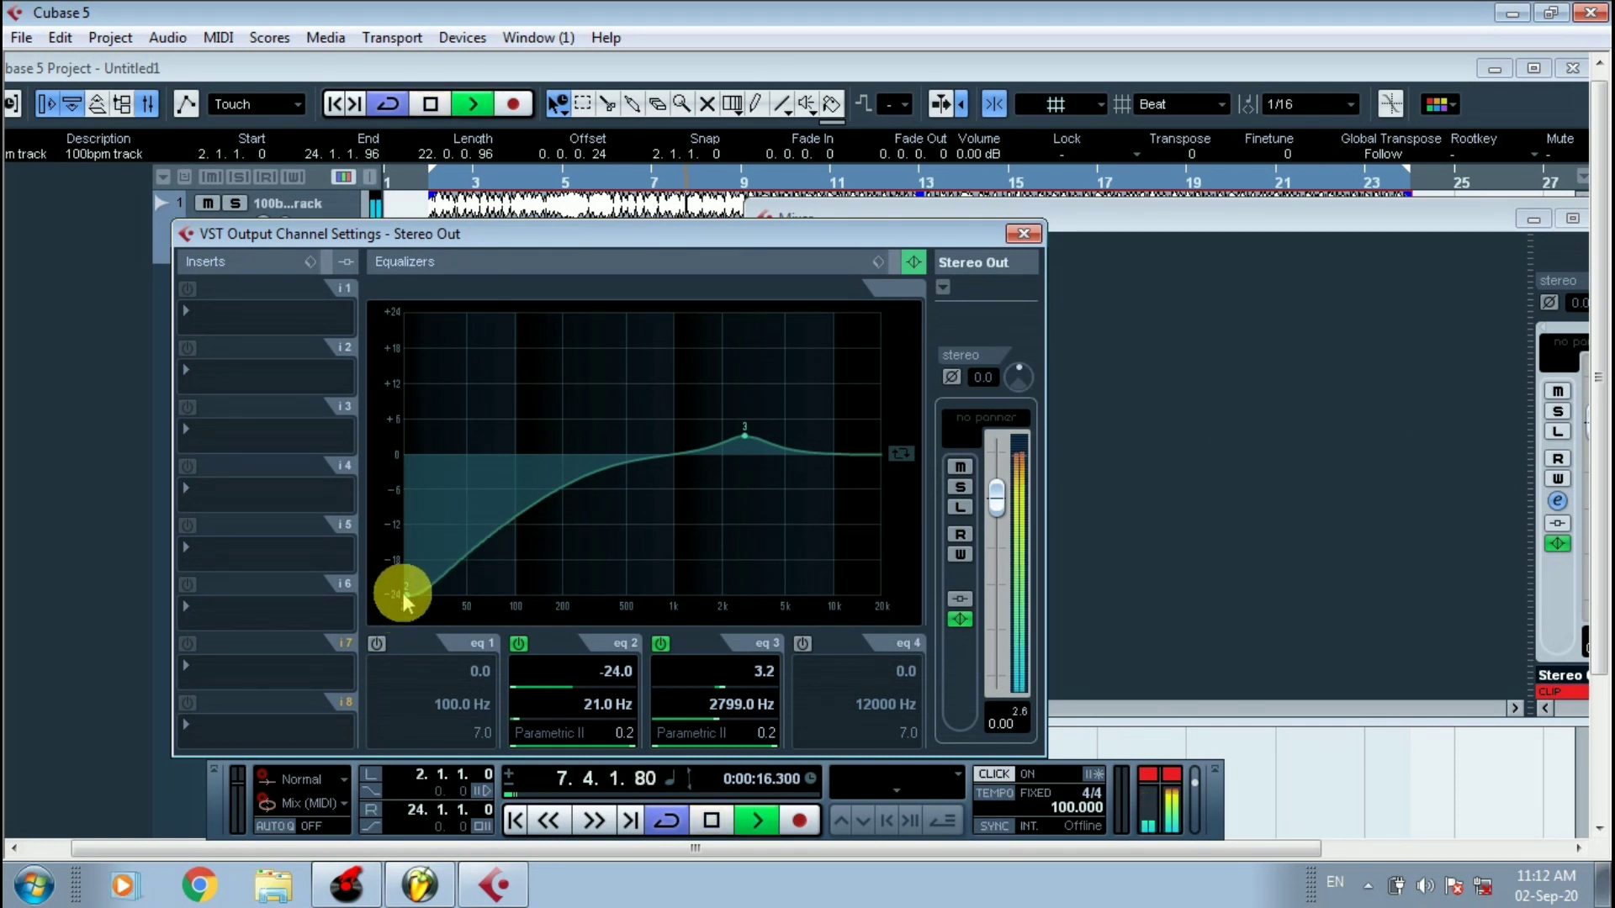
pyautogui.moveTo(404, 598); pyautogui.dragTo(542, 436)
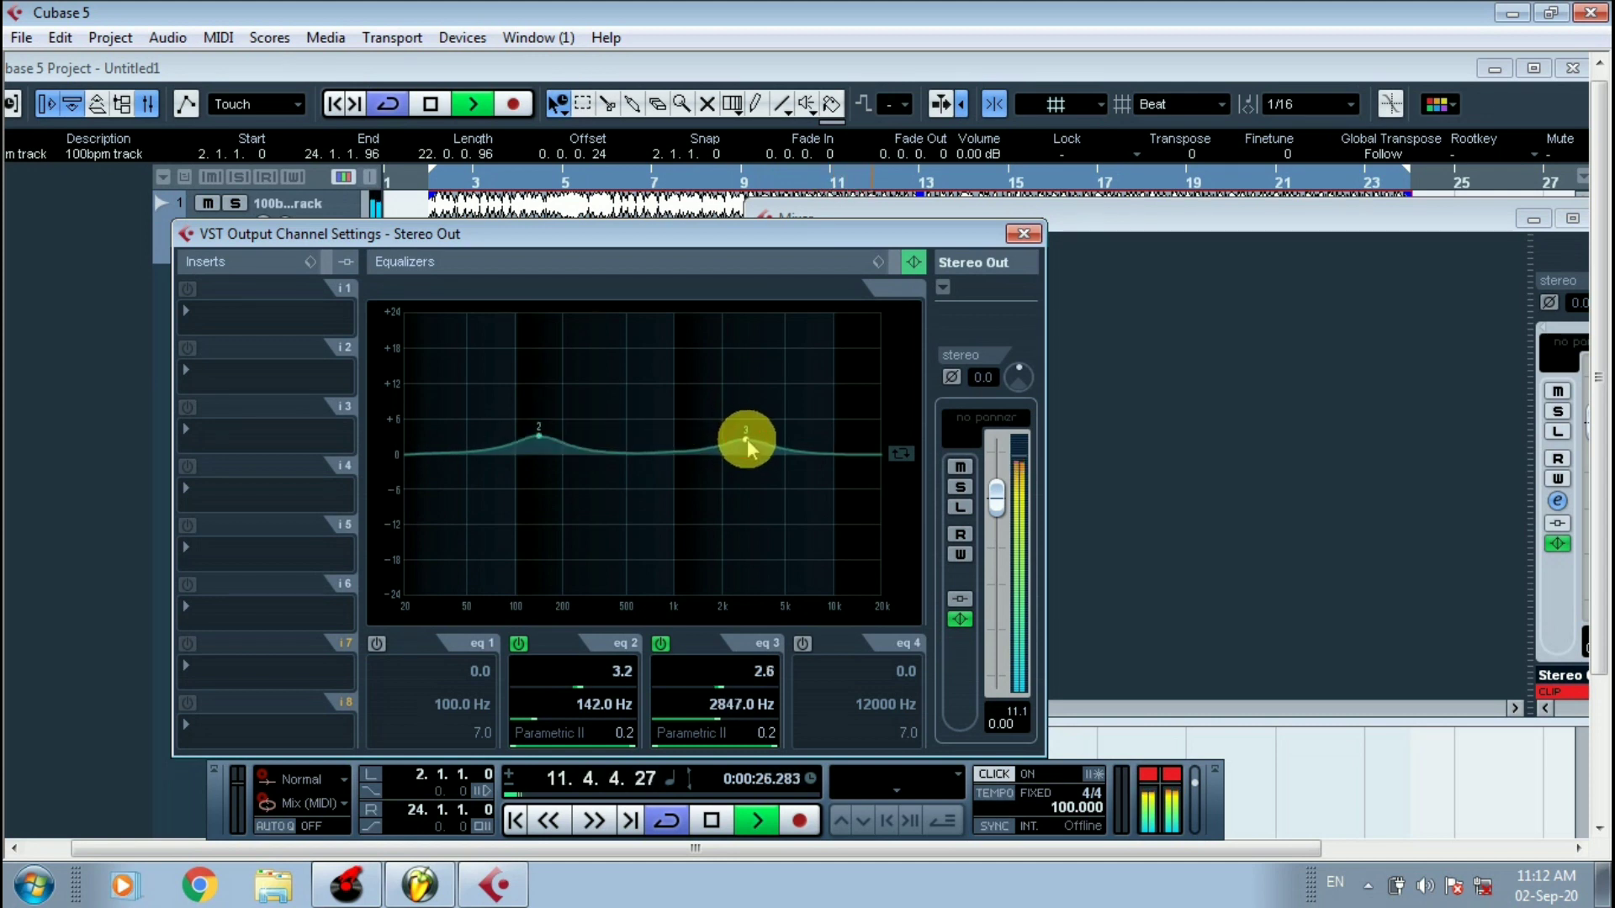
pyautogui.moveTo(751, 448); pyautogui.dragTo(808, 399)
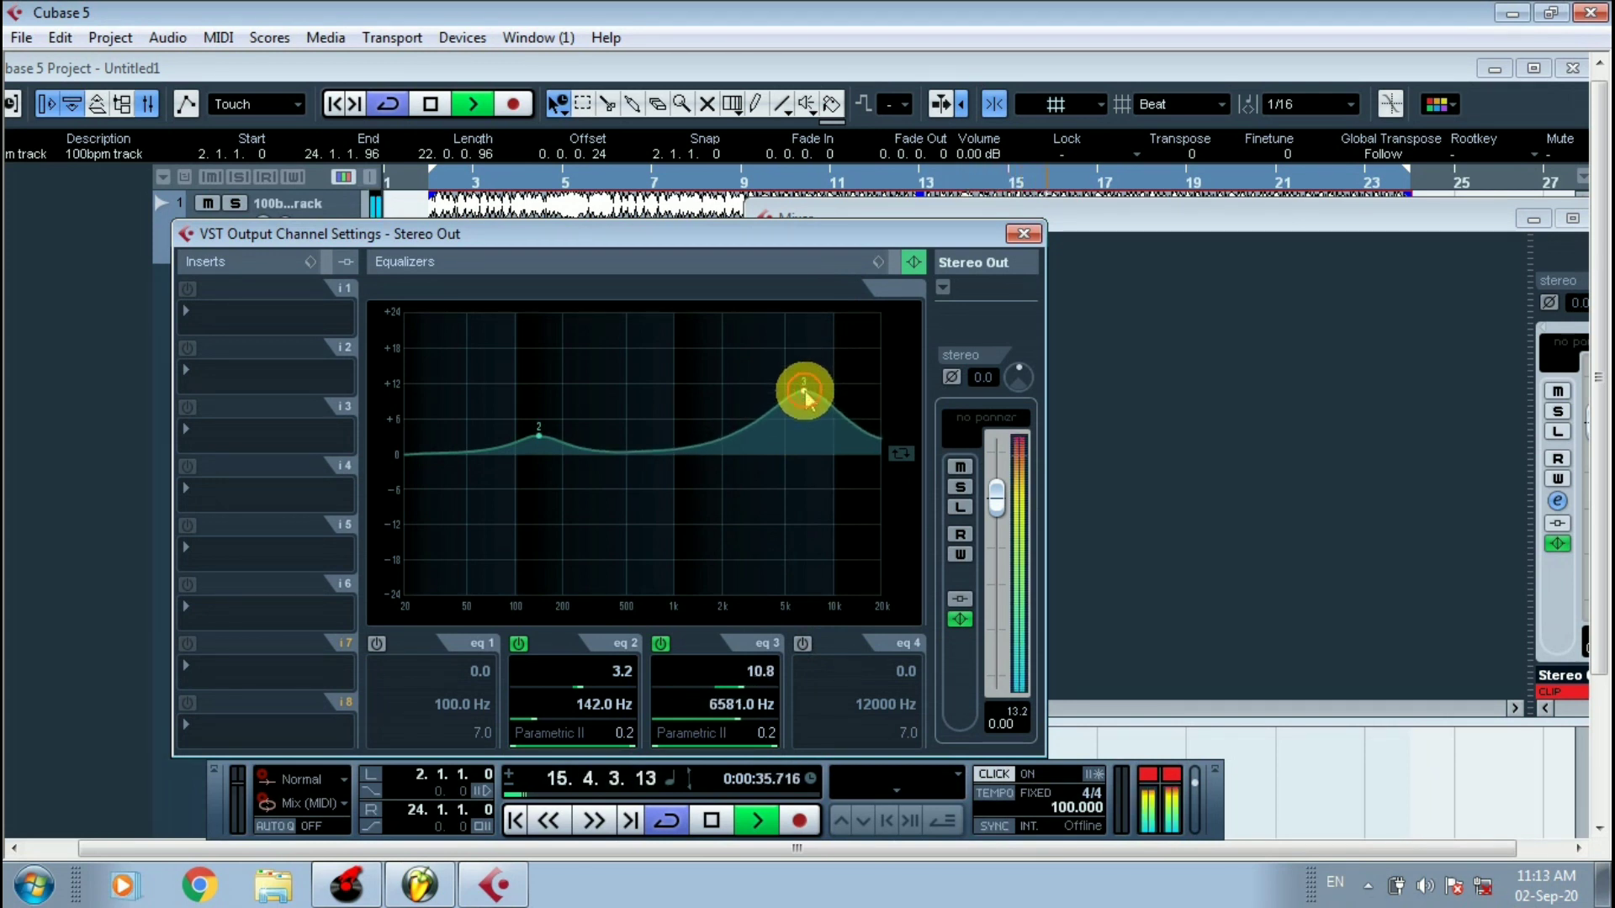
pyautogui.press('space')
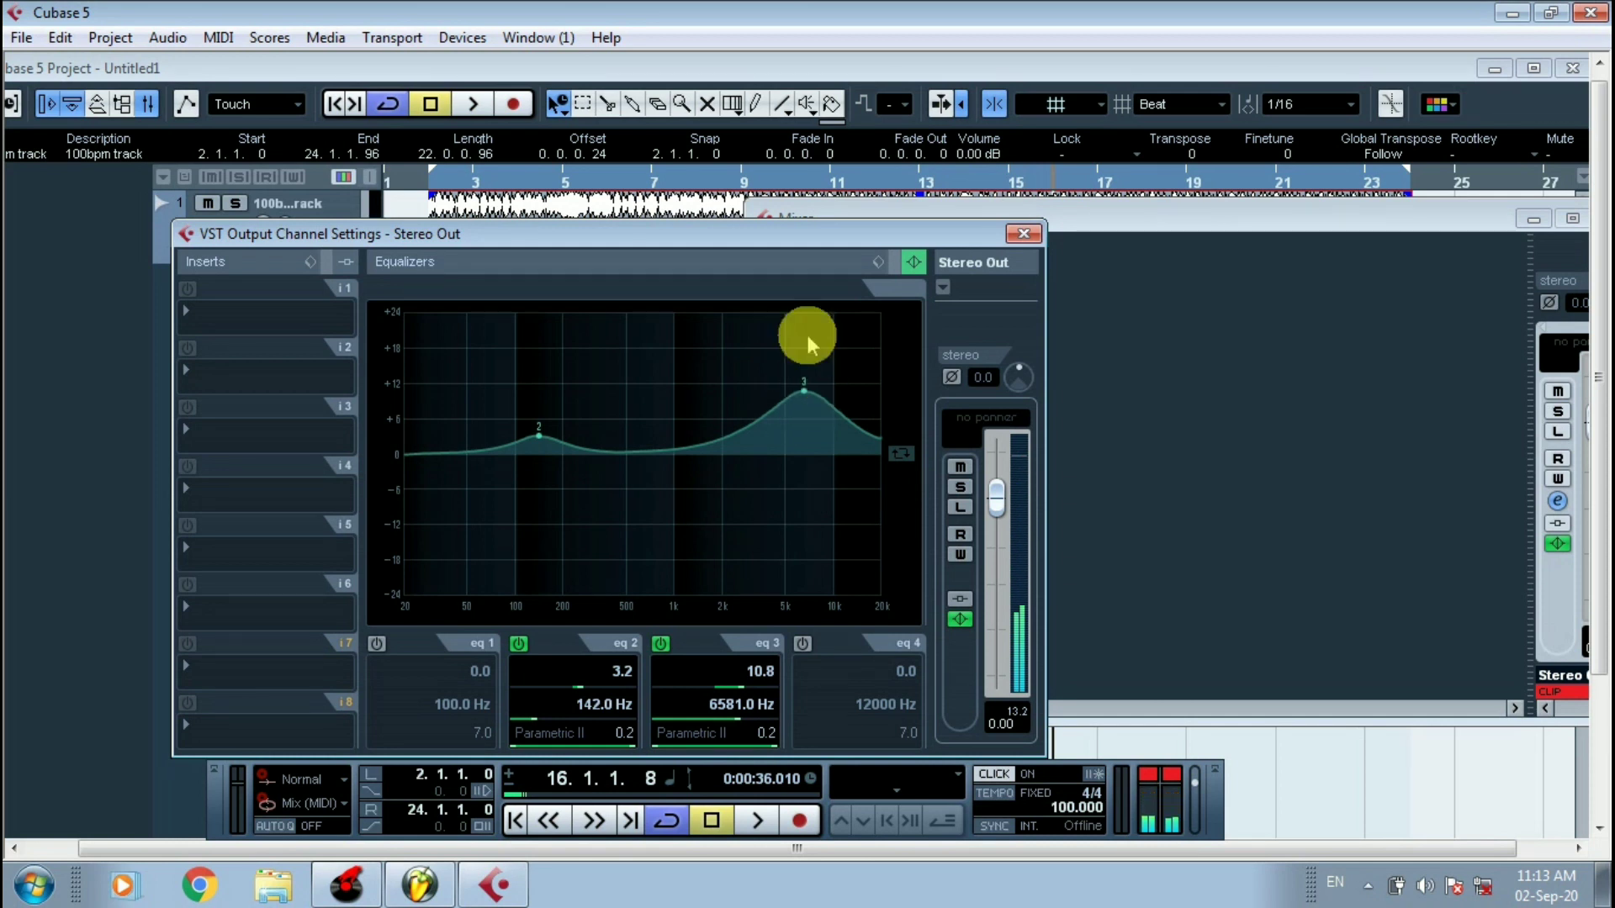
# Set EQ band 3 to about 2.8 dB at 2946 Hz and band 2 to about 2.4 dB at 293 Hz.
pyautogui.moveTo(801, 398); pyautogui.dragTo(752, 444)
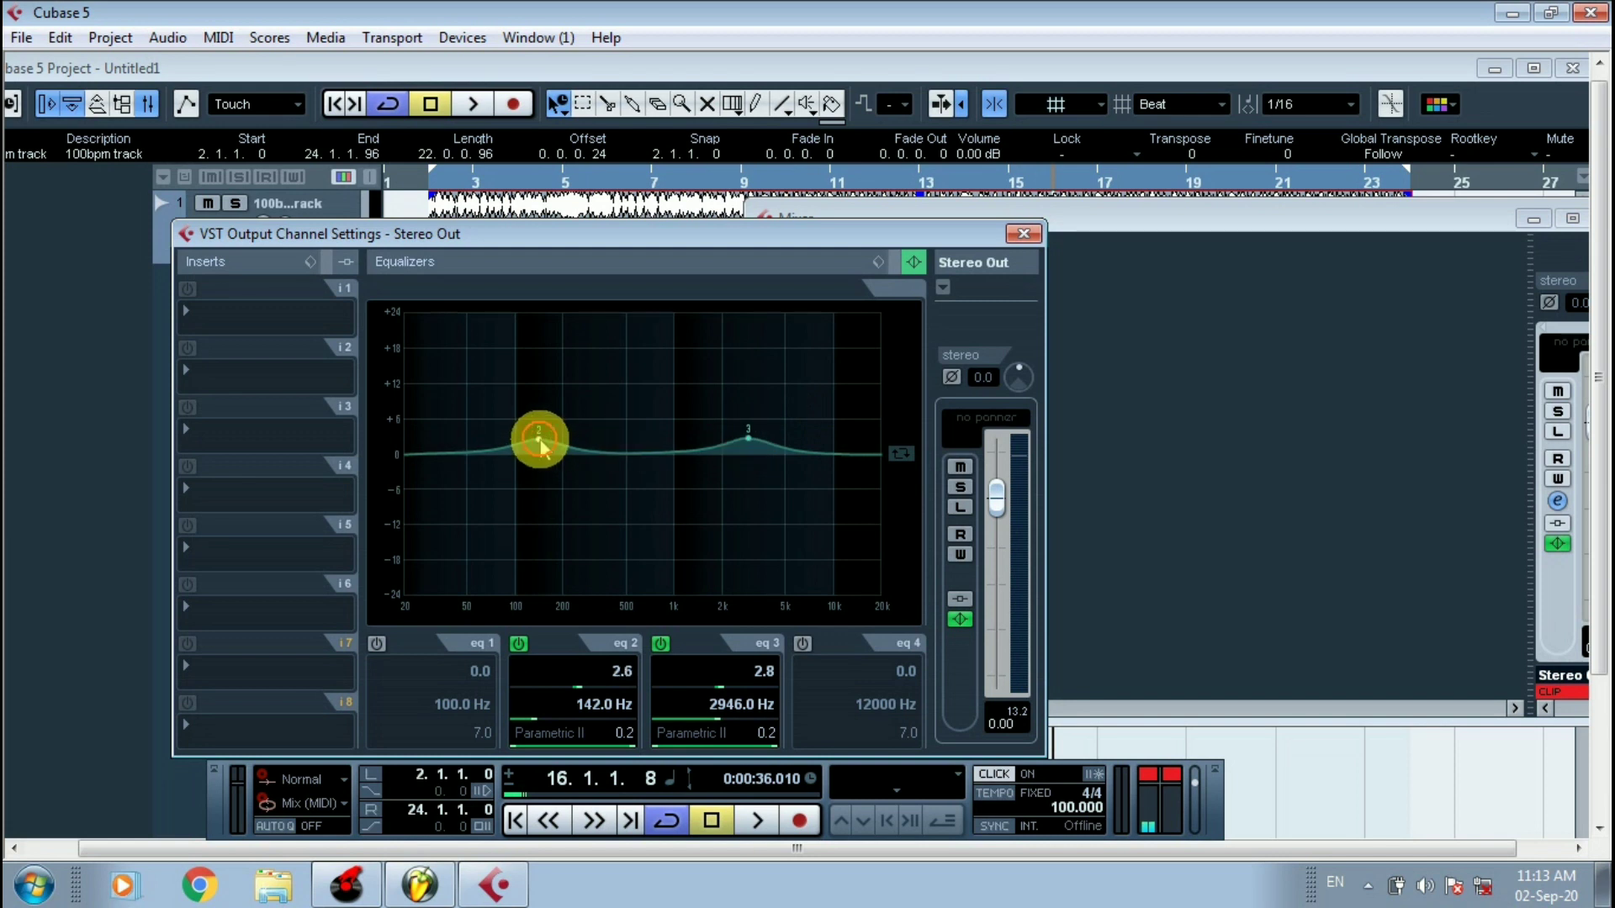
pyautogui.moveTo(539, 440); pyautogui.dragTo(590, 444)
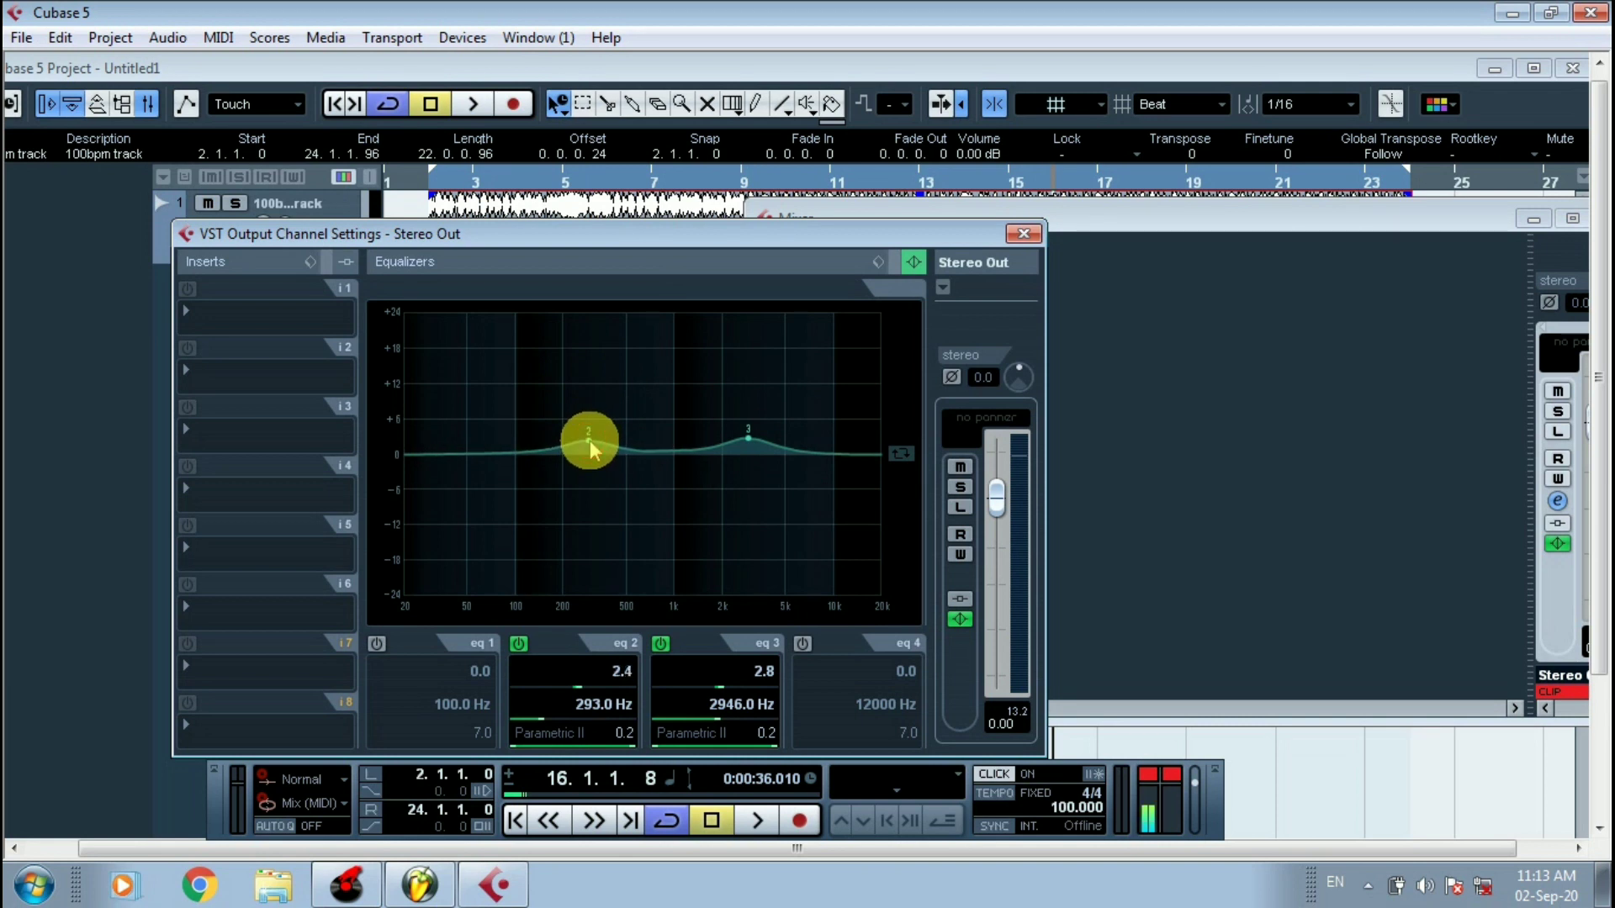
# Insert the L3-LL Multi Mono multiband dynamics plug-in in the Stereo Out channel's first insert slot.
pyautogui.moveTo(508, 242); pyautogui.dragTo(702, 246)
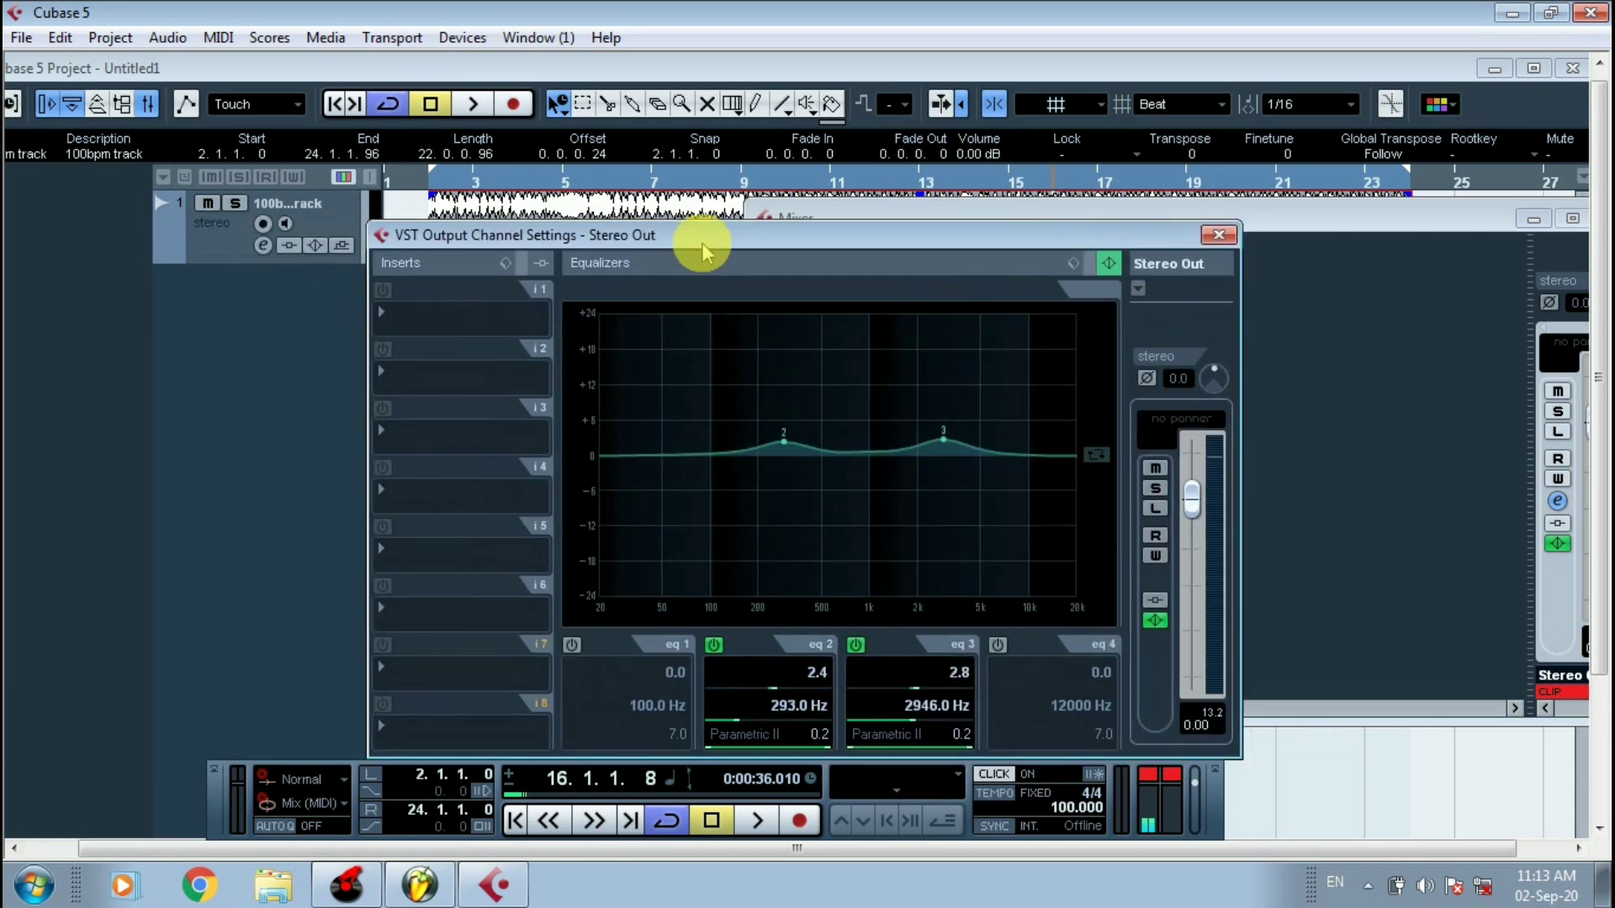
pyautogui.click(382, 316)
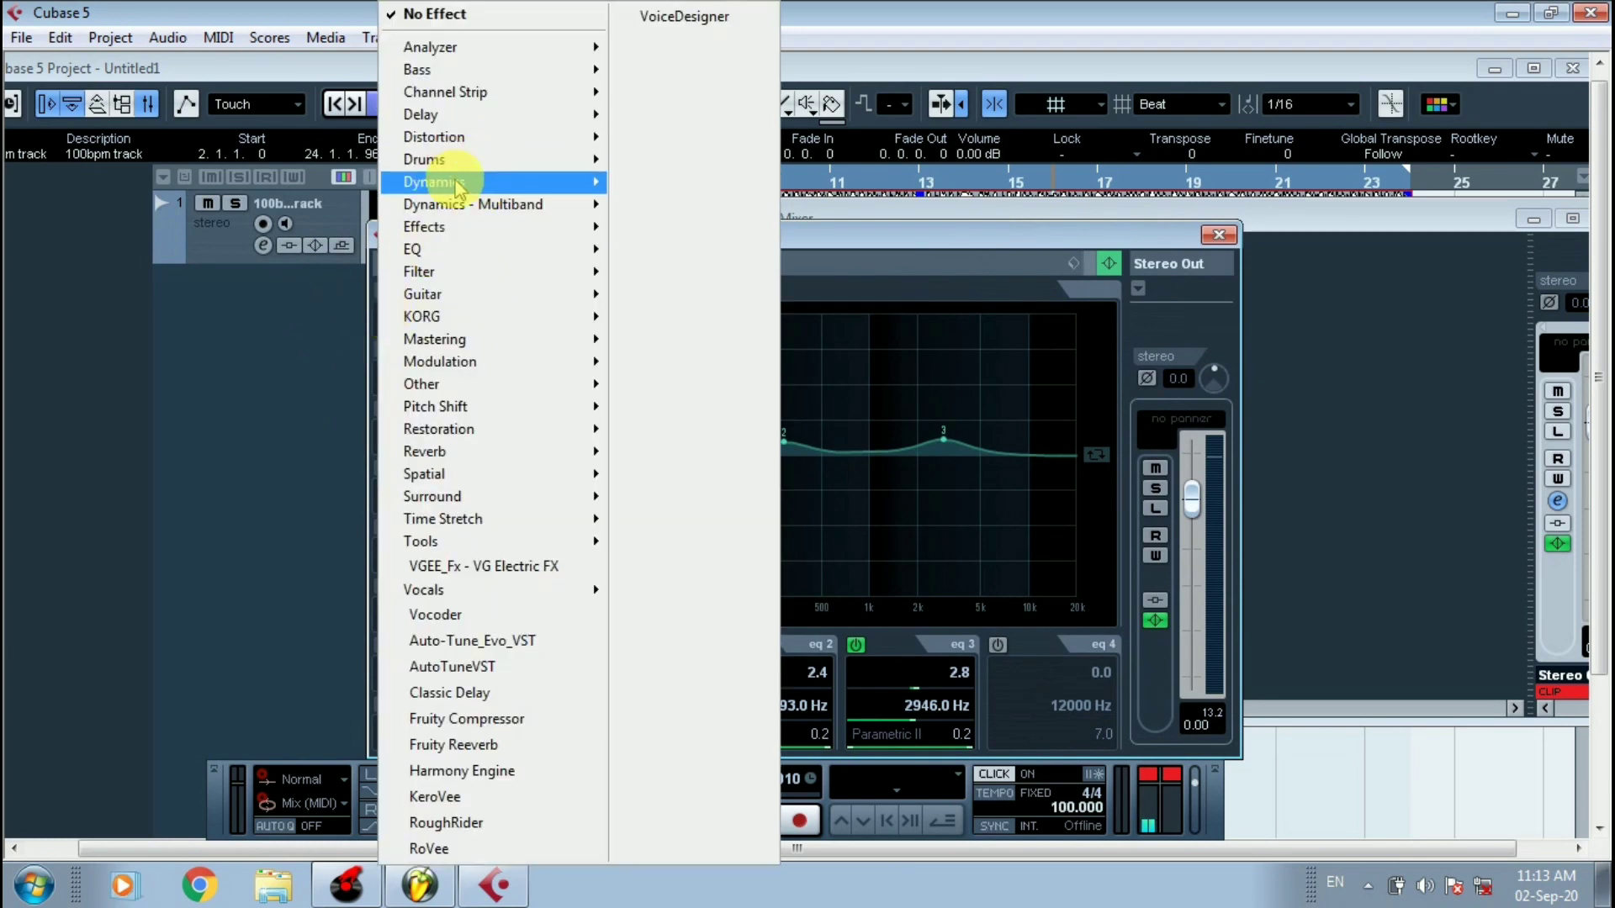
pyautogui.moveTo(455, 187)
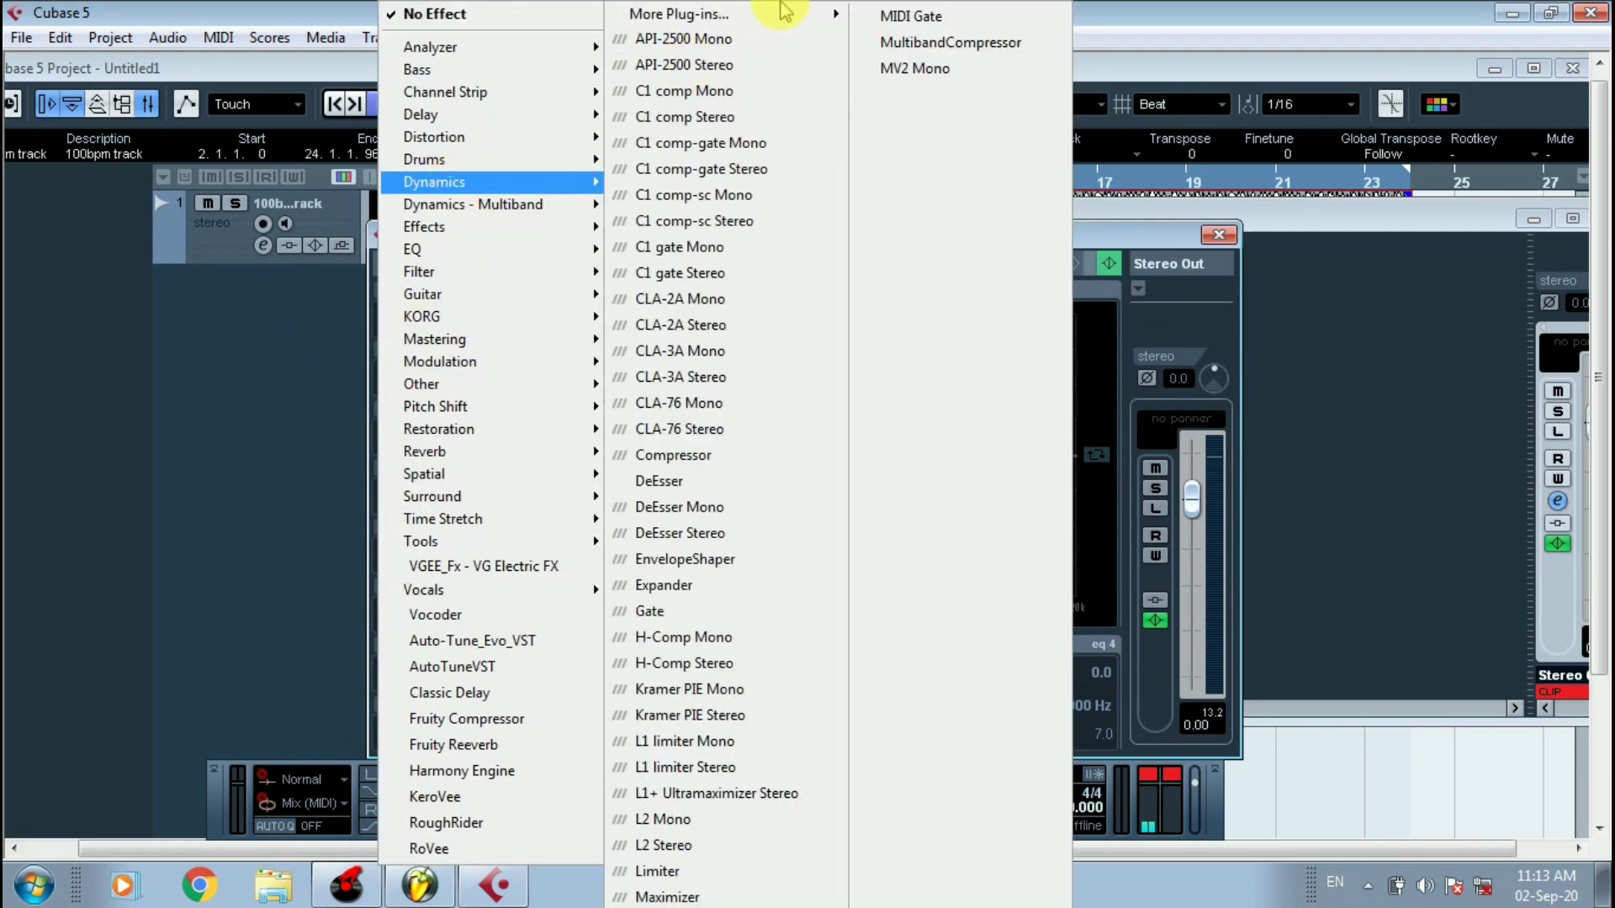
pyautogui.moveTo(744, 25)
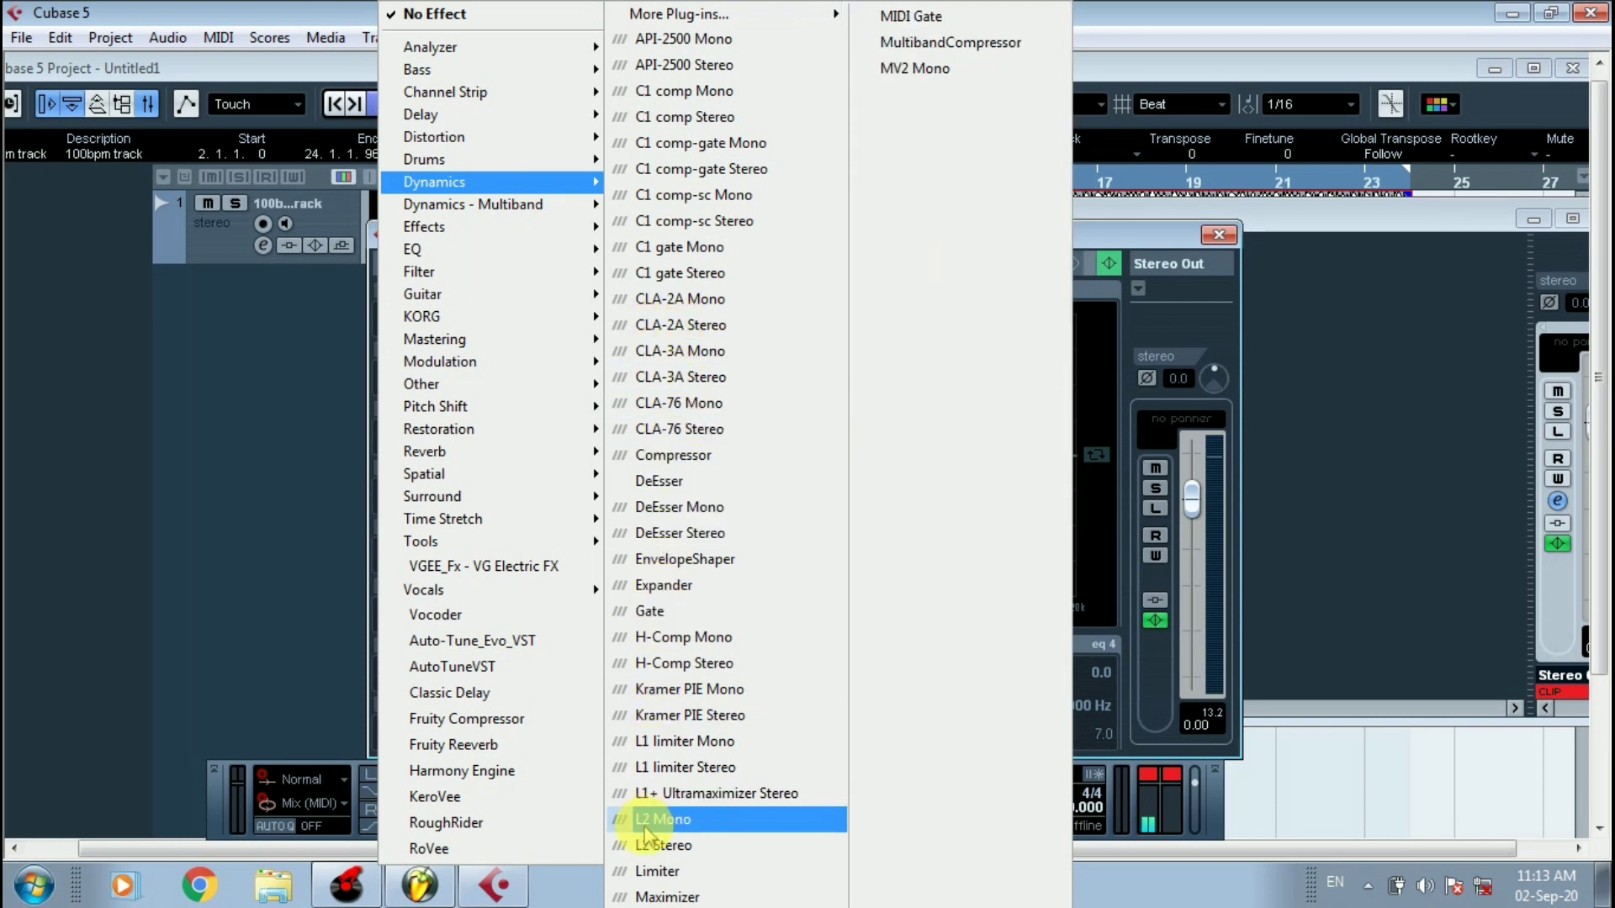
pyautogui.moveTo(496, 206)
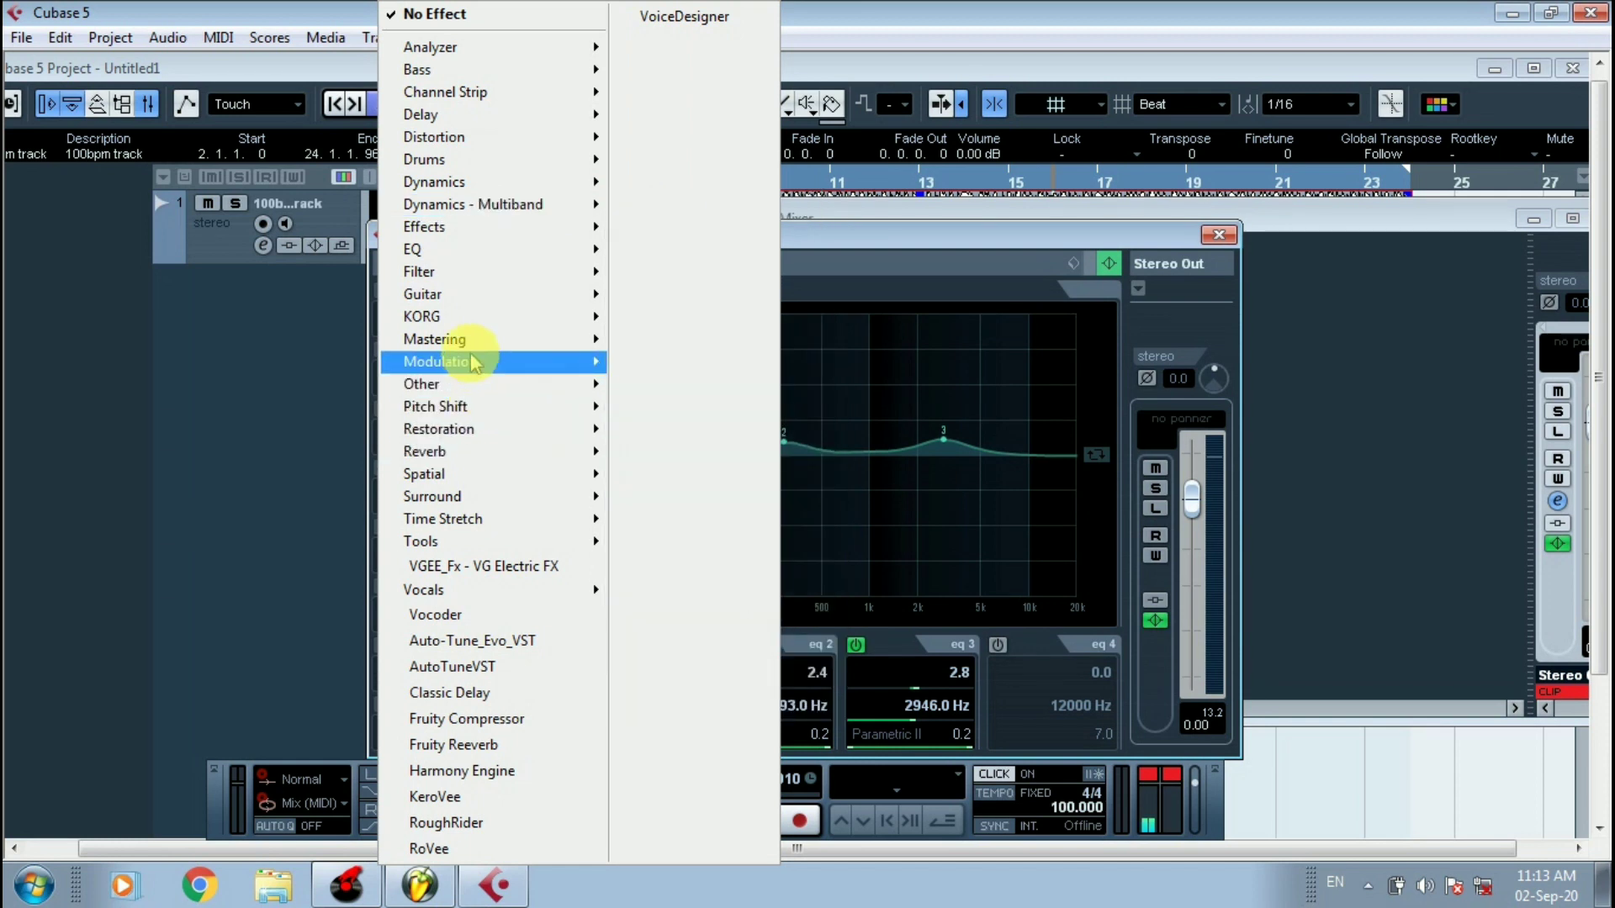
pyautogui.moveTo(469, 350)
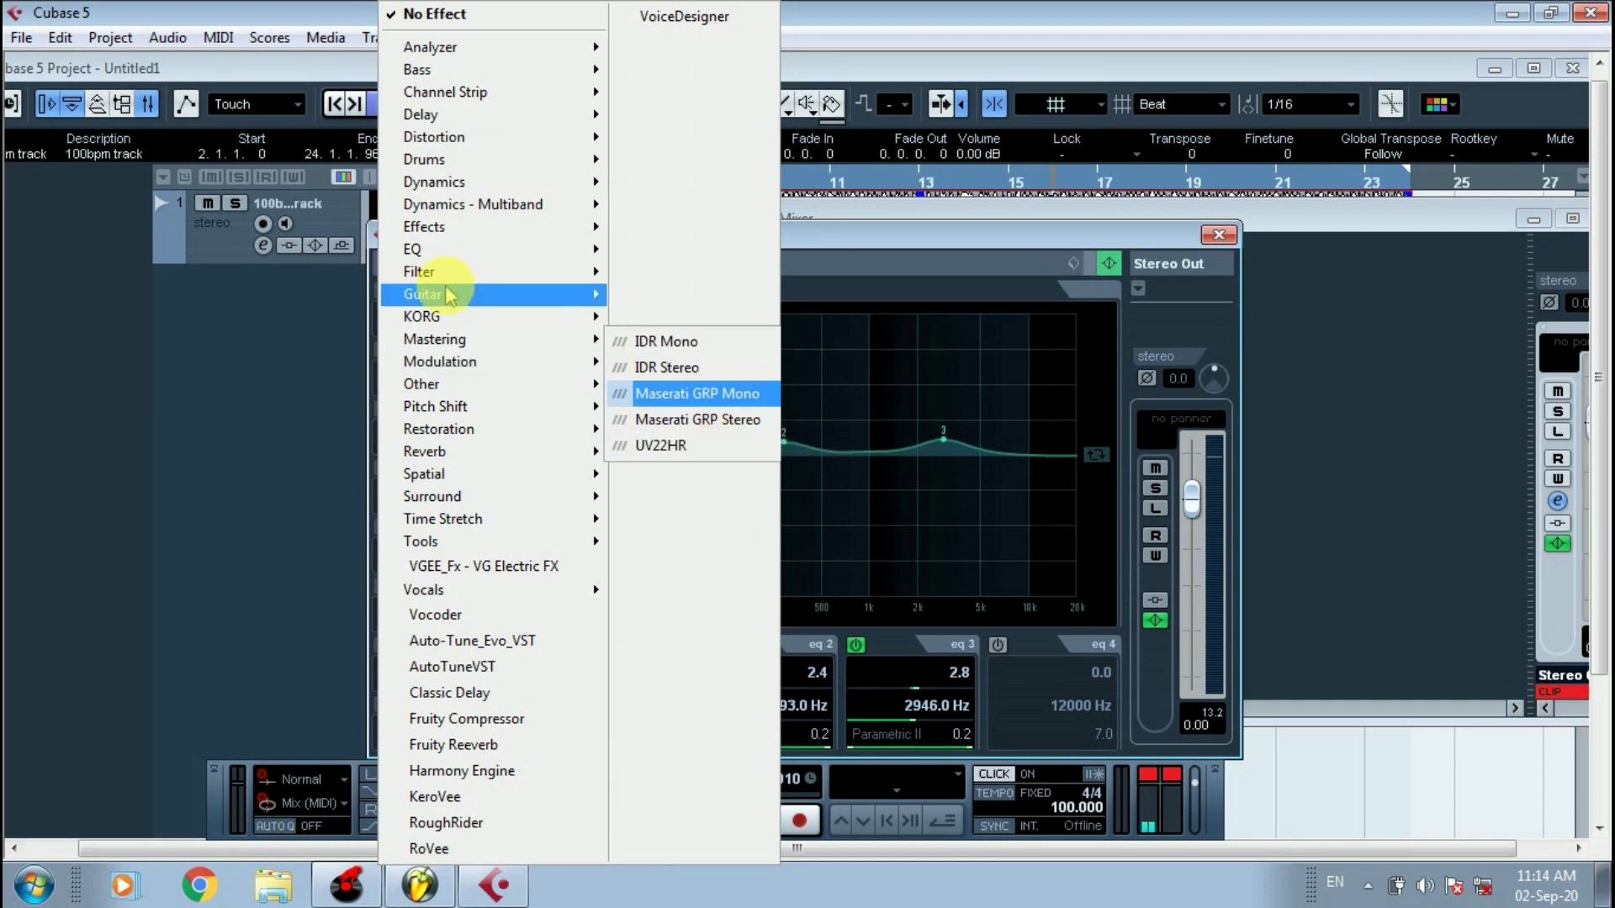
pyautogui.moveTo(448, 294)
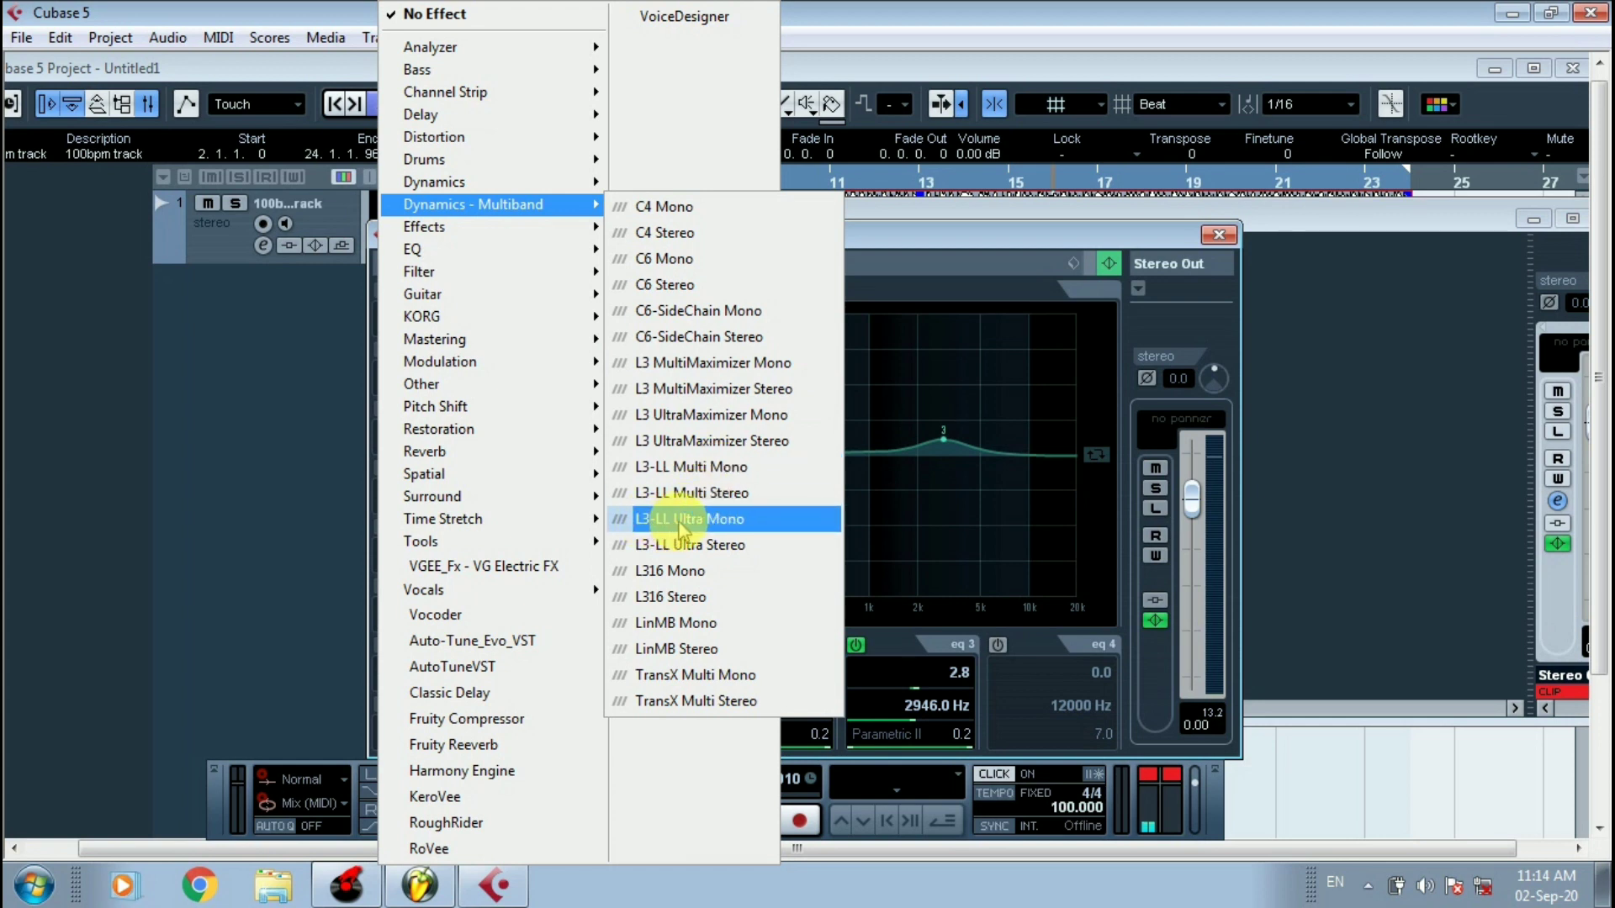
pyautogui.click(662, 470)
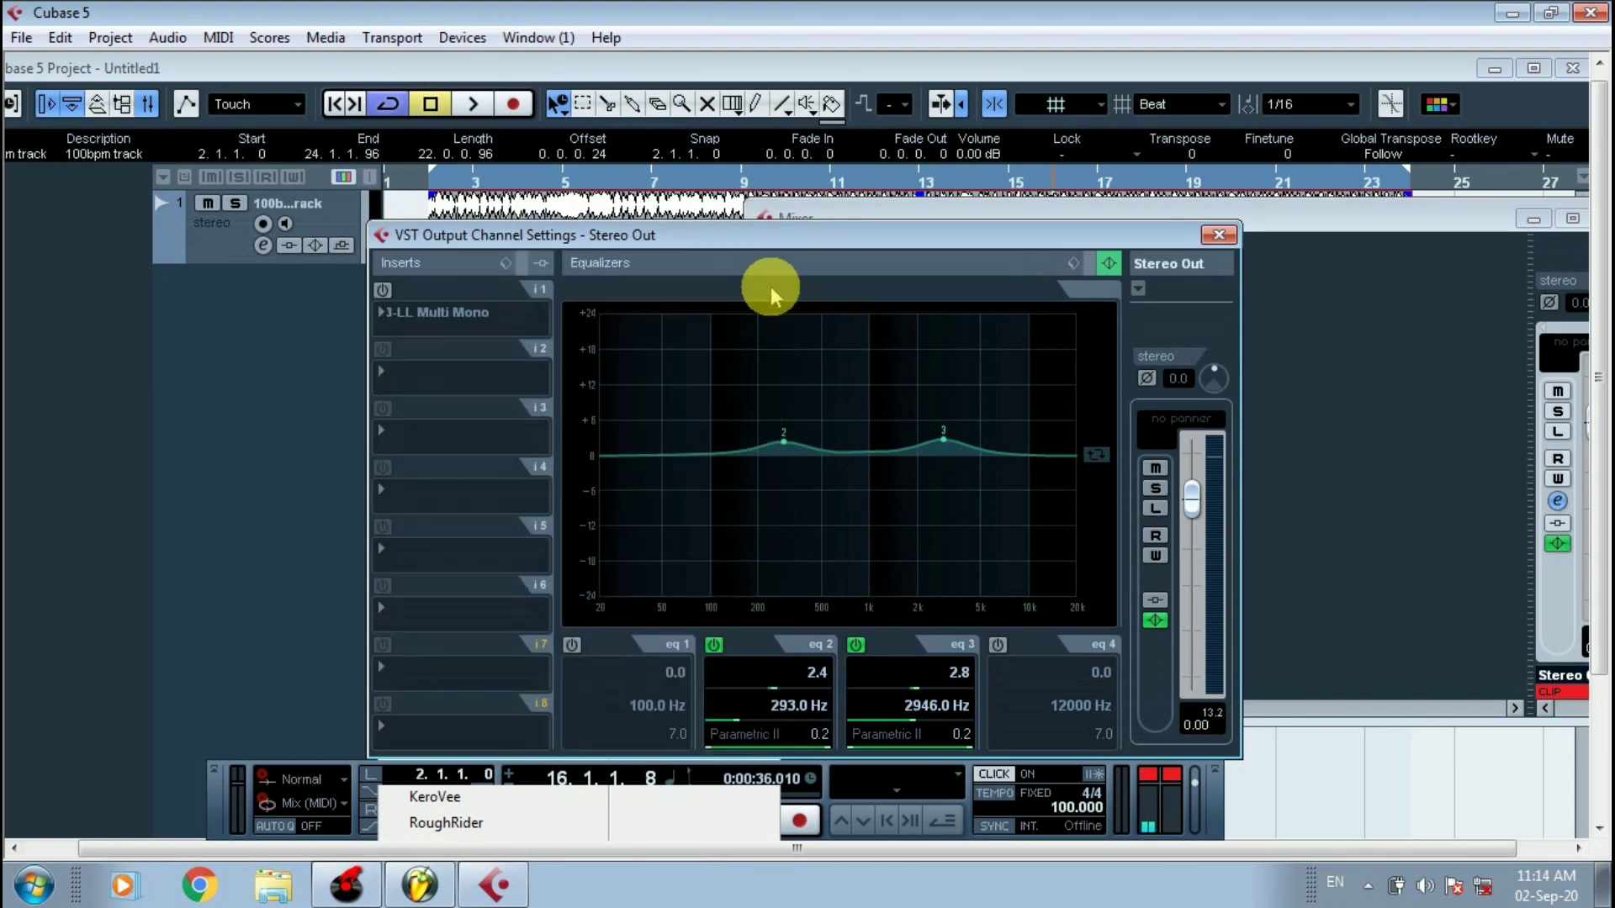
pyautogui.moveTo(719, 298); pyautogui.dragTo(755, 269)
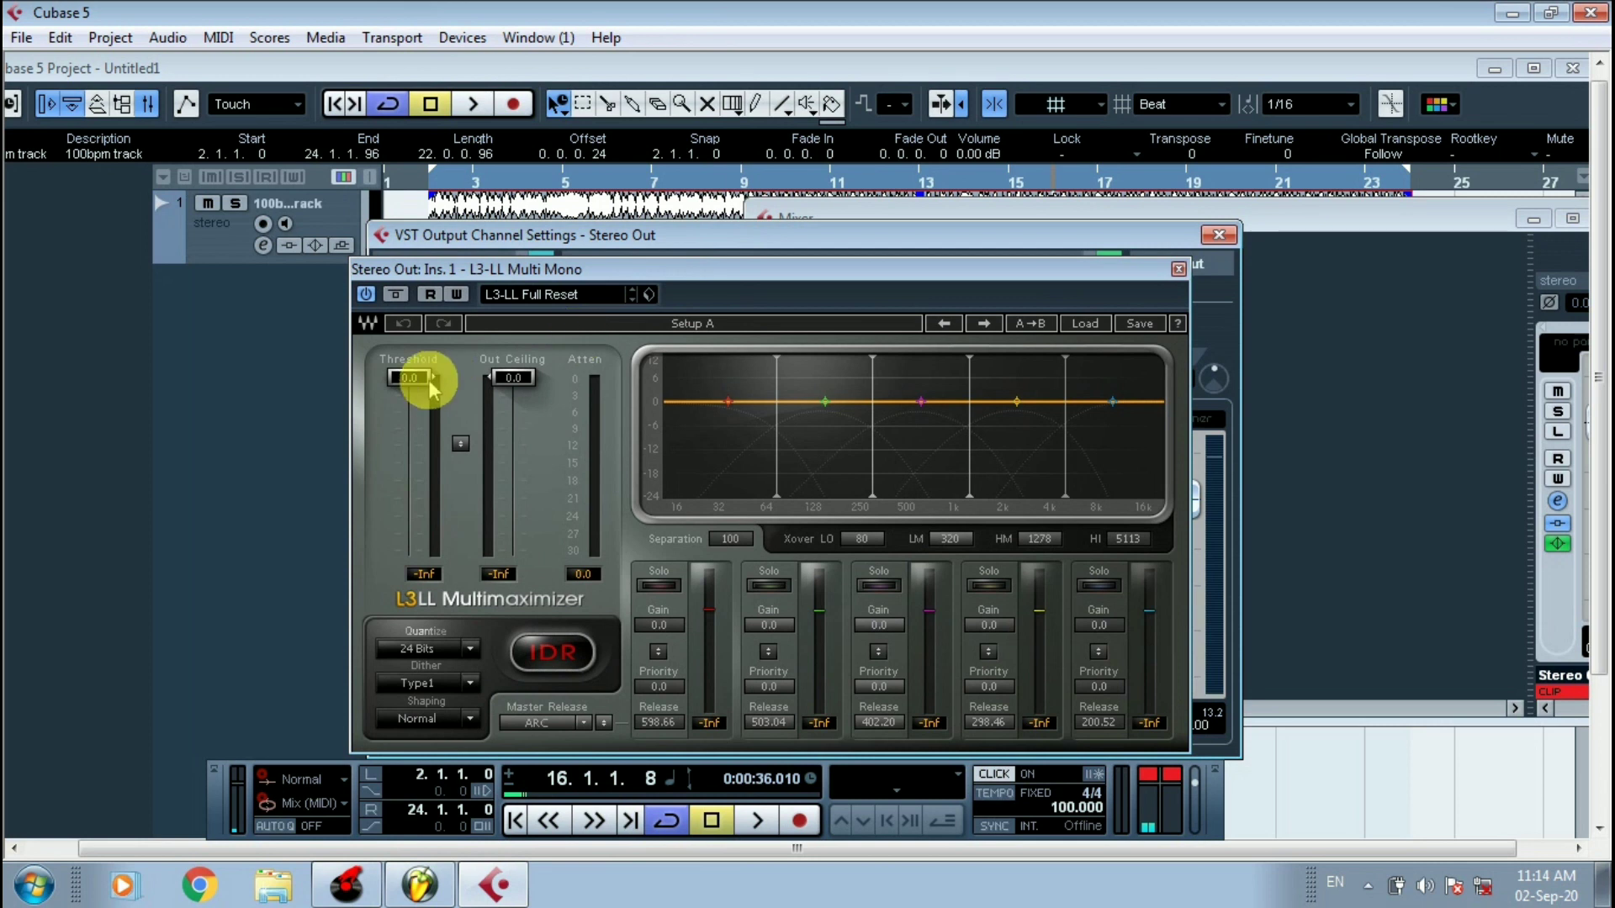
pyautogui.click(1083, 325)
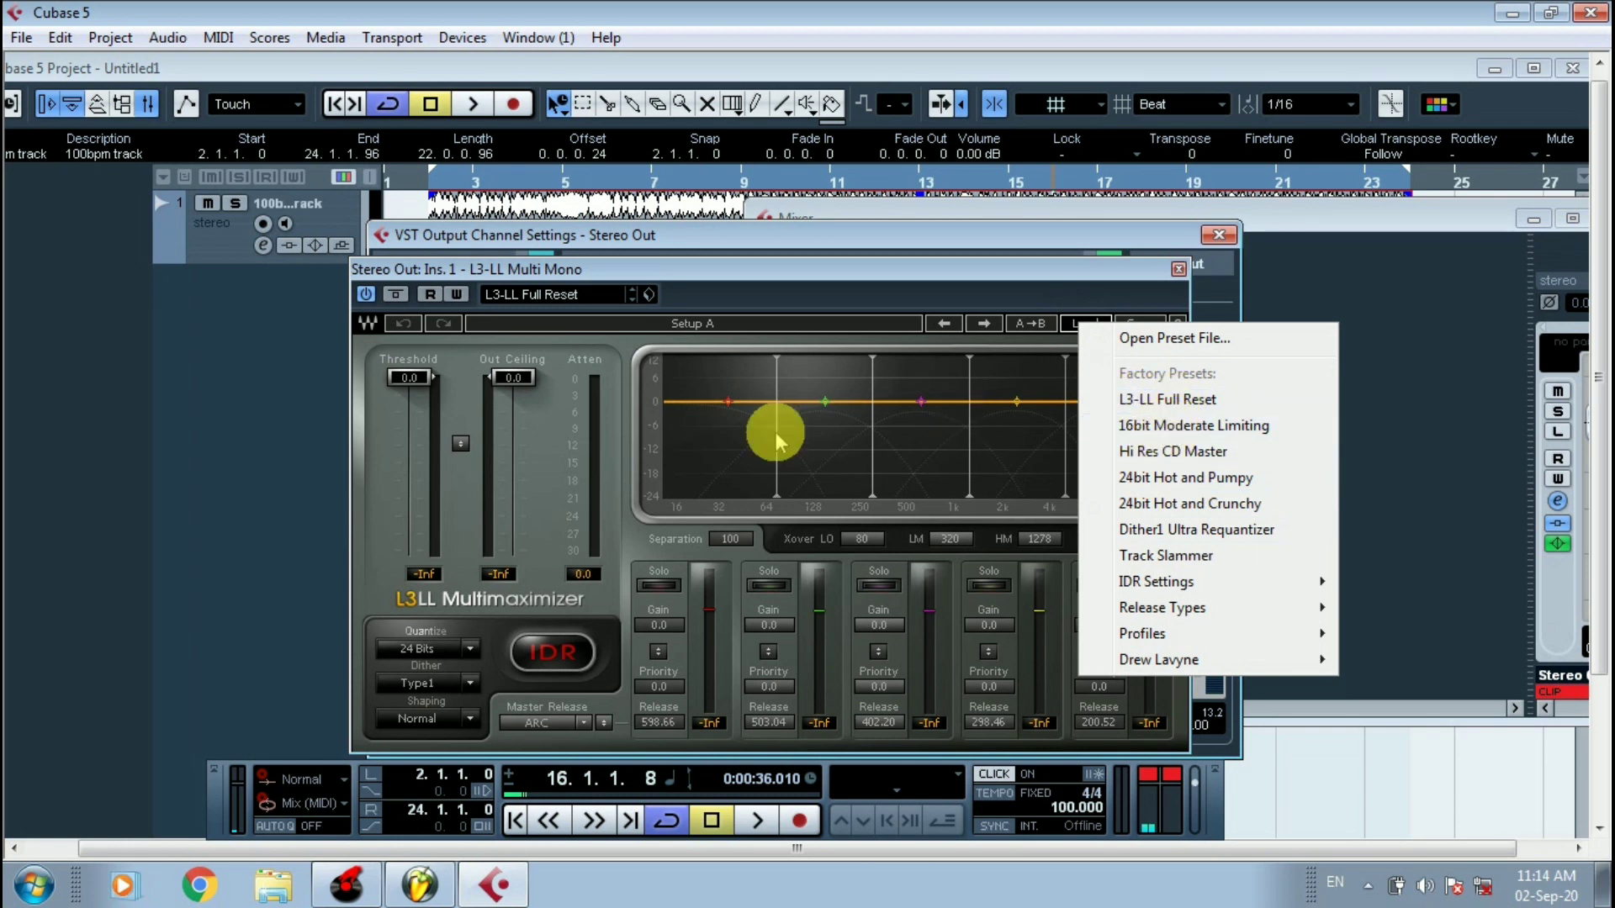
pyautogui.click(755, 278)
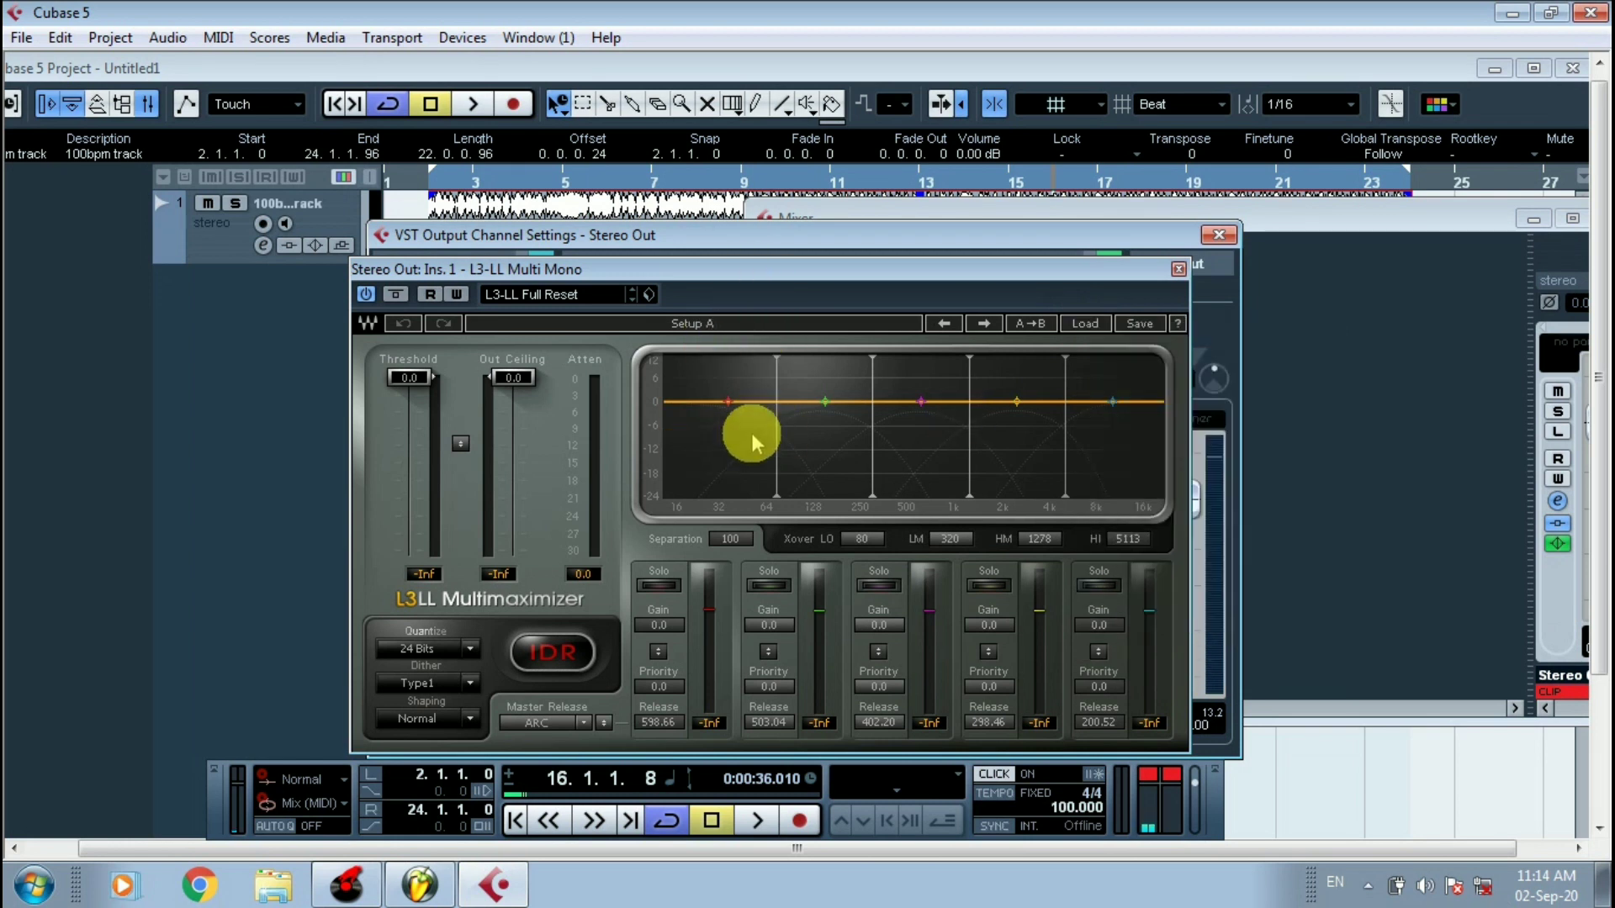
pyautogui.click(1083, 322)
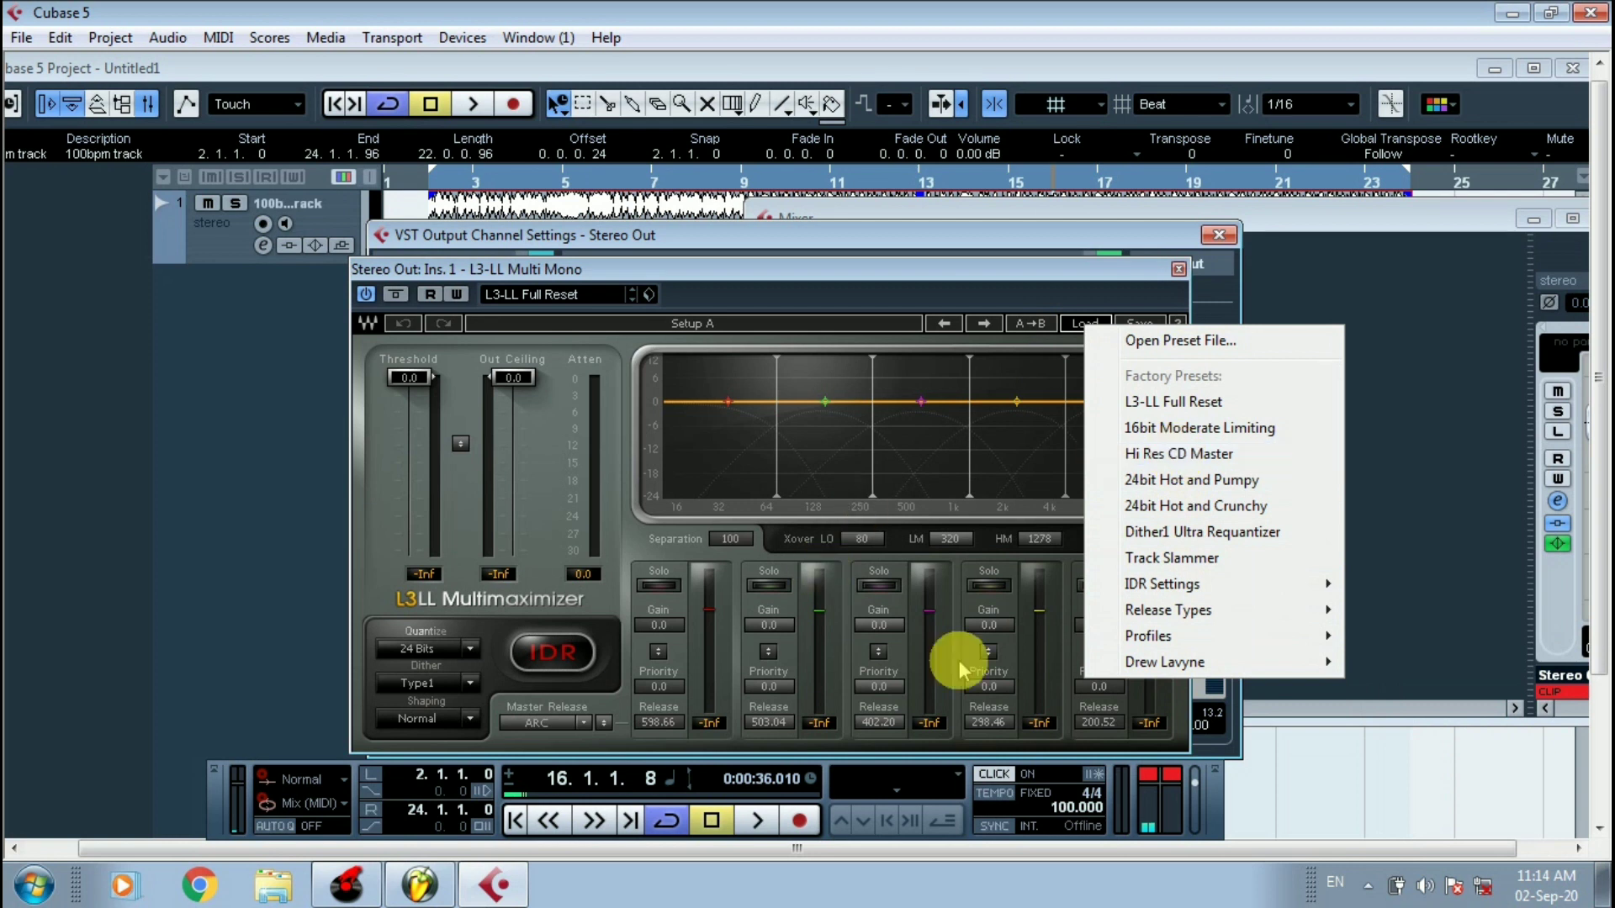
pyautogui.click(995, 282)
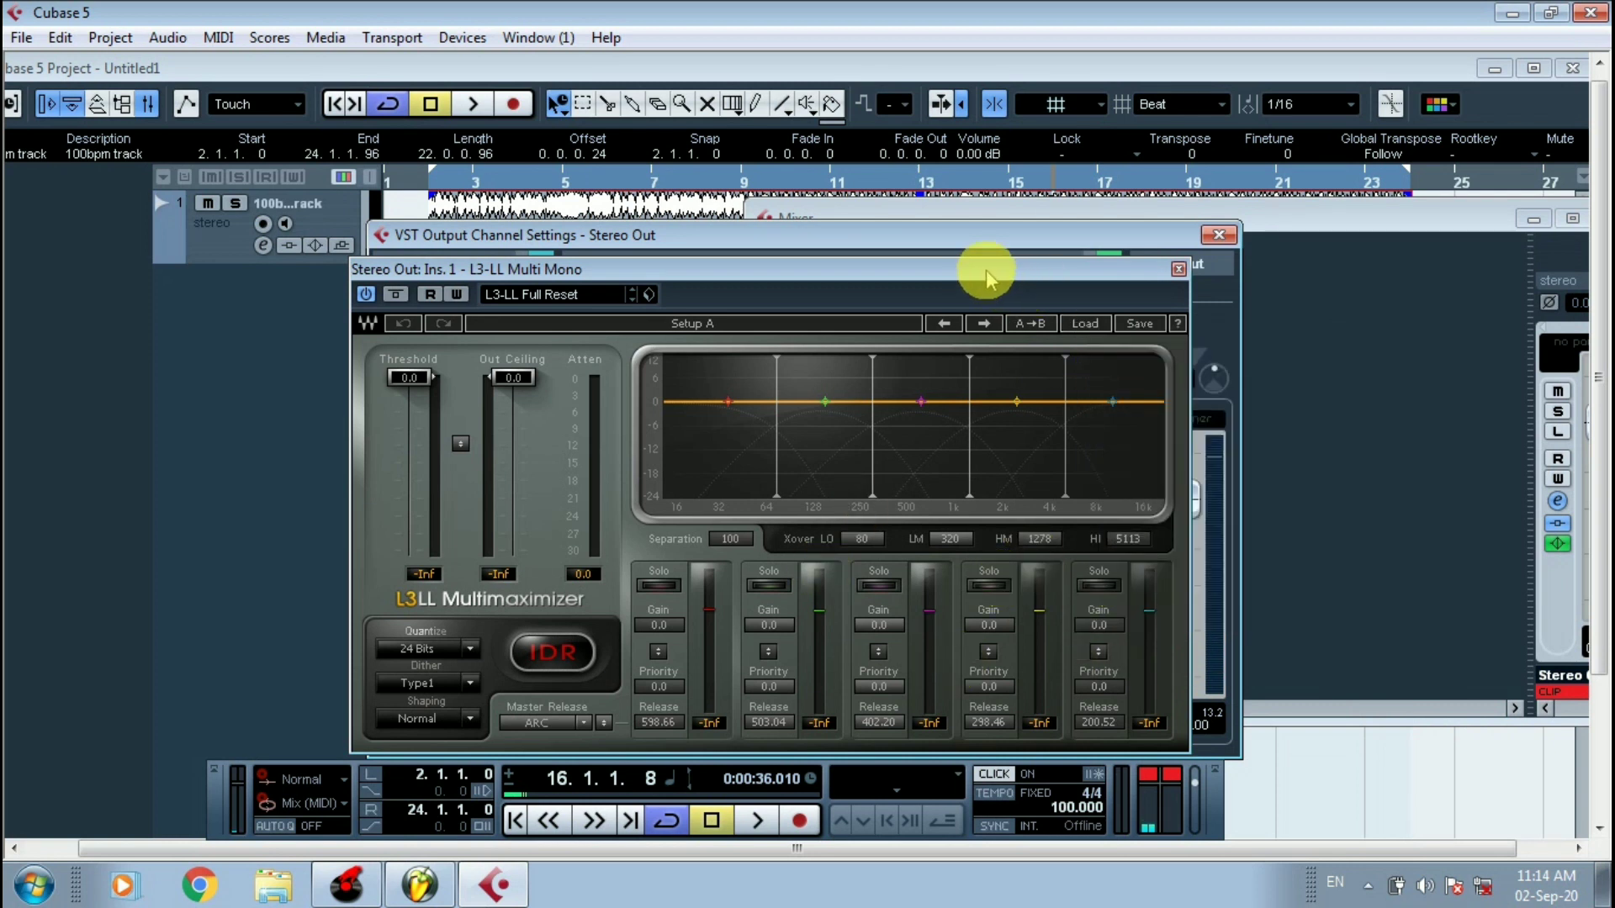
# Try the 16bit Moderate Limiting factory preset in the L3-LL plug-in during playback, and stop playback.
pyautogui.press('space')
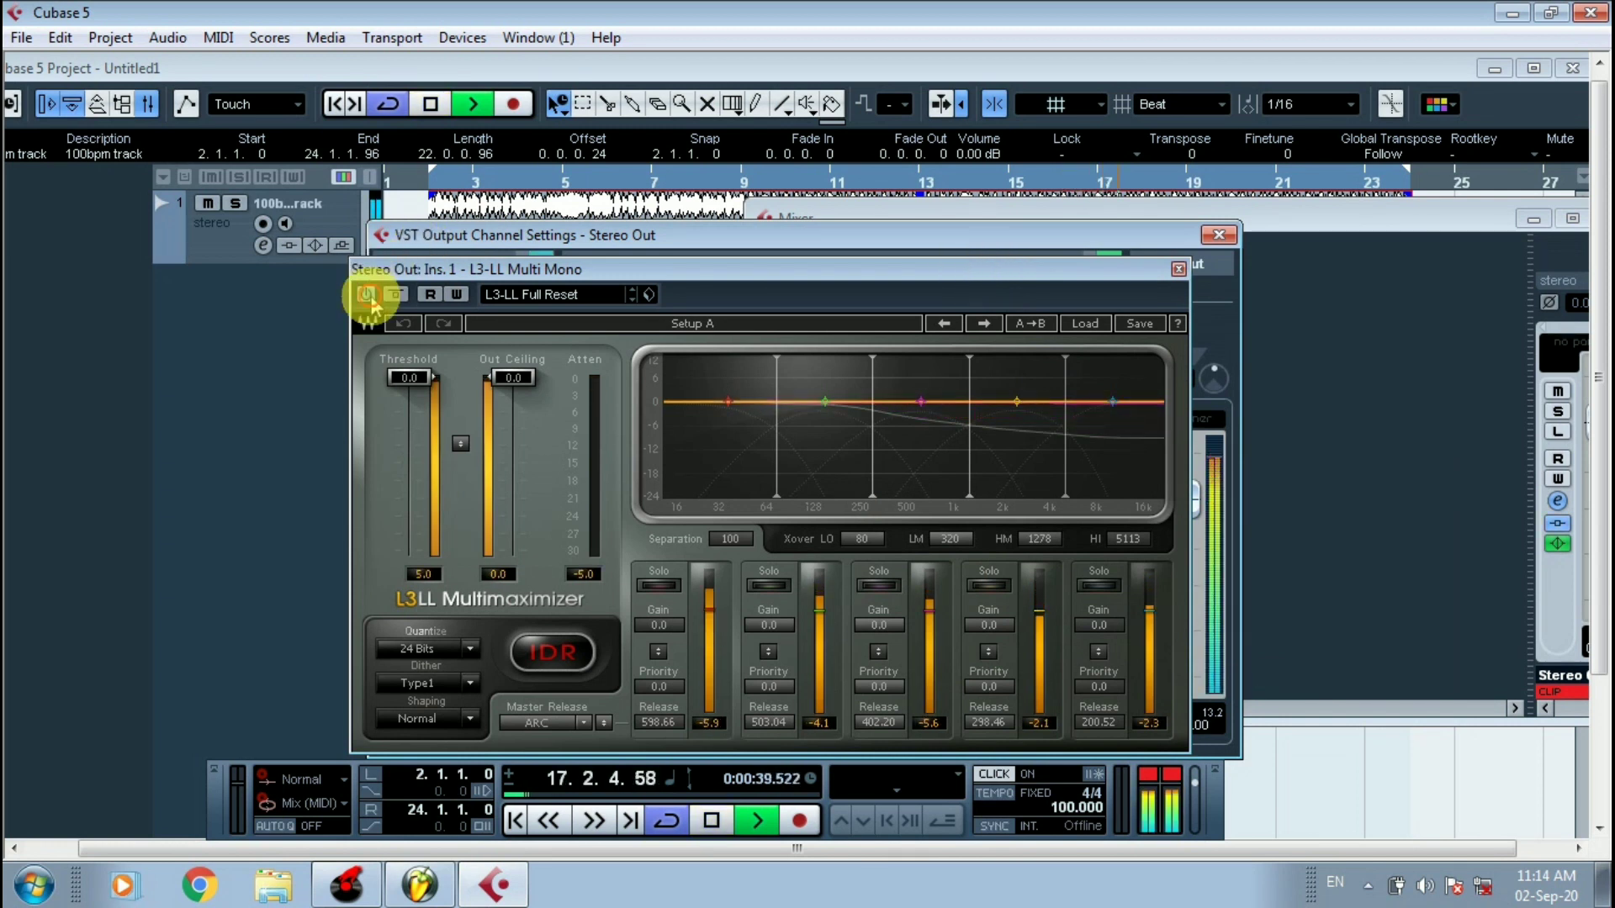
pyautogui.click(1083, 325)
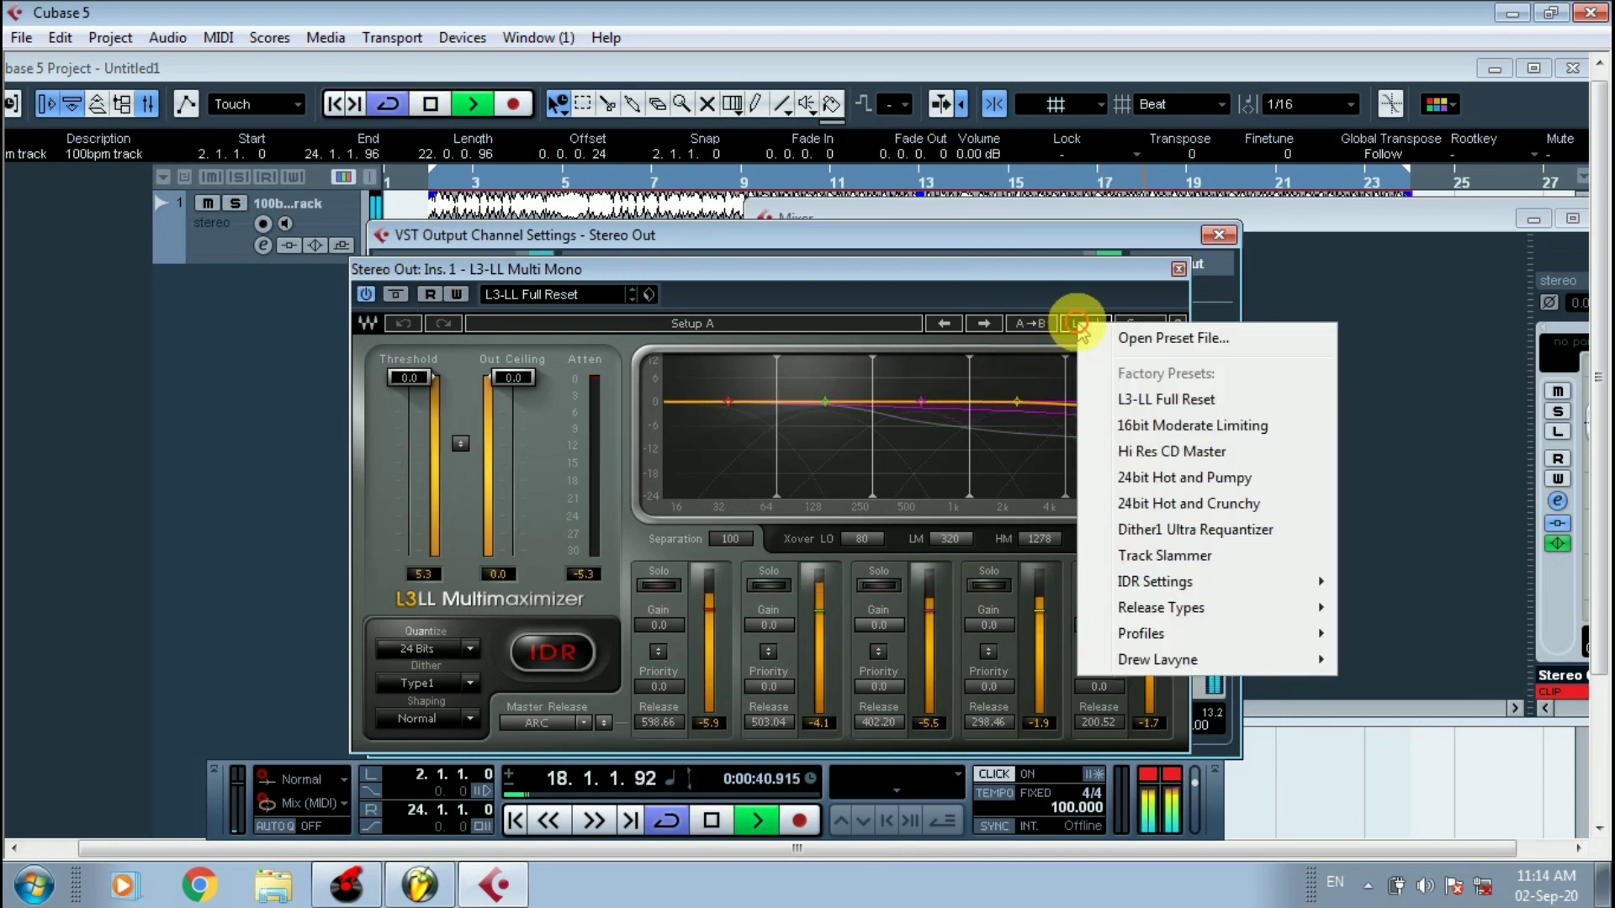
pyautogui.click(1111, 426)
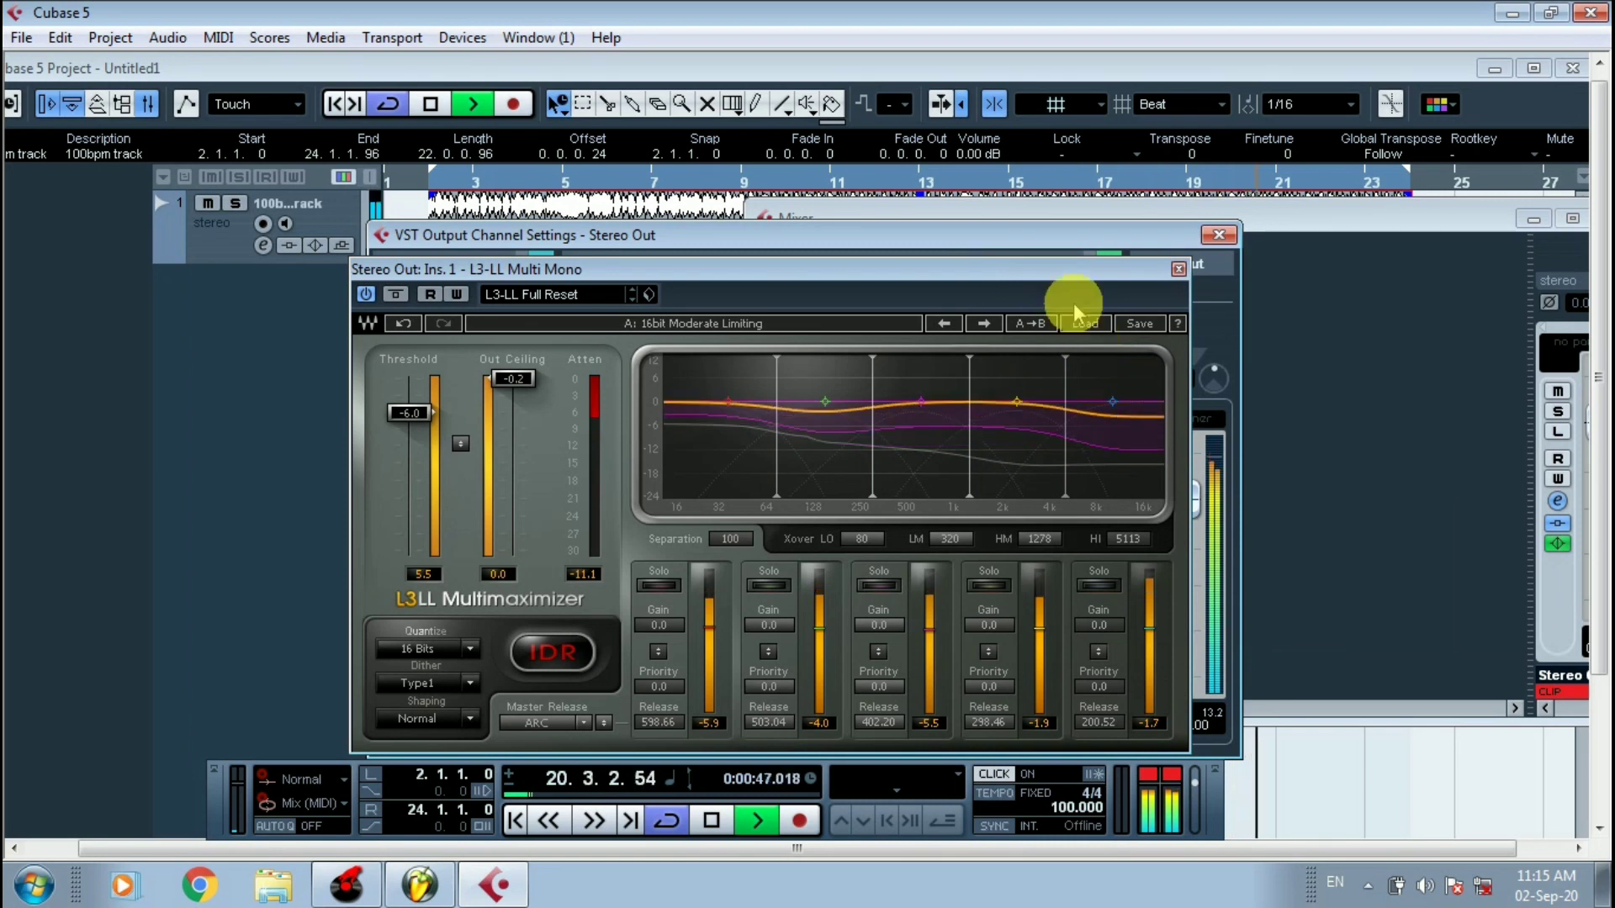
pyautogui.press('space')
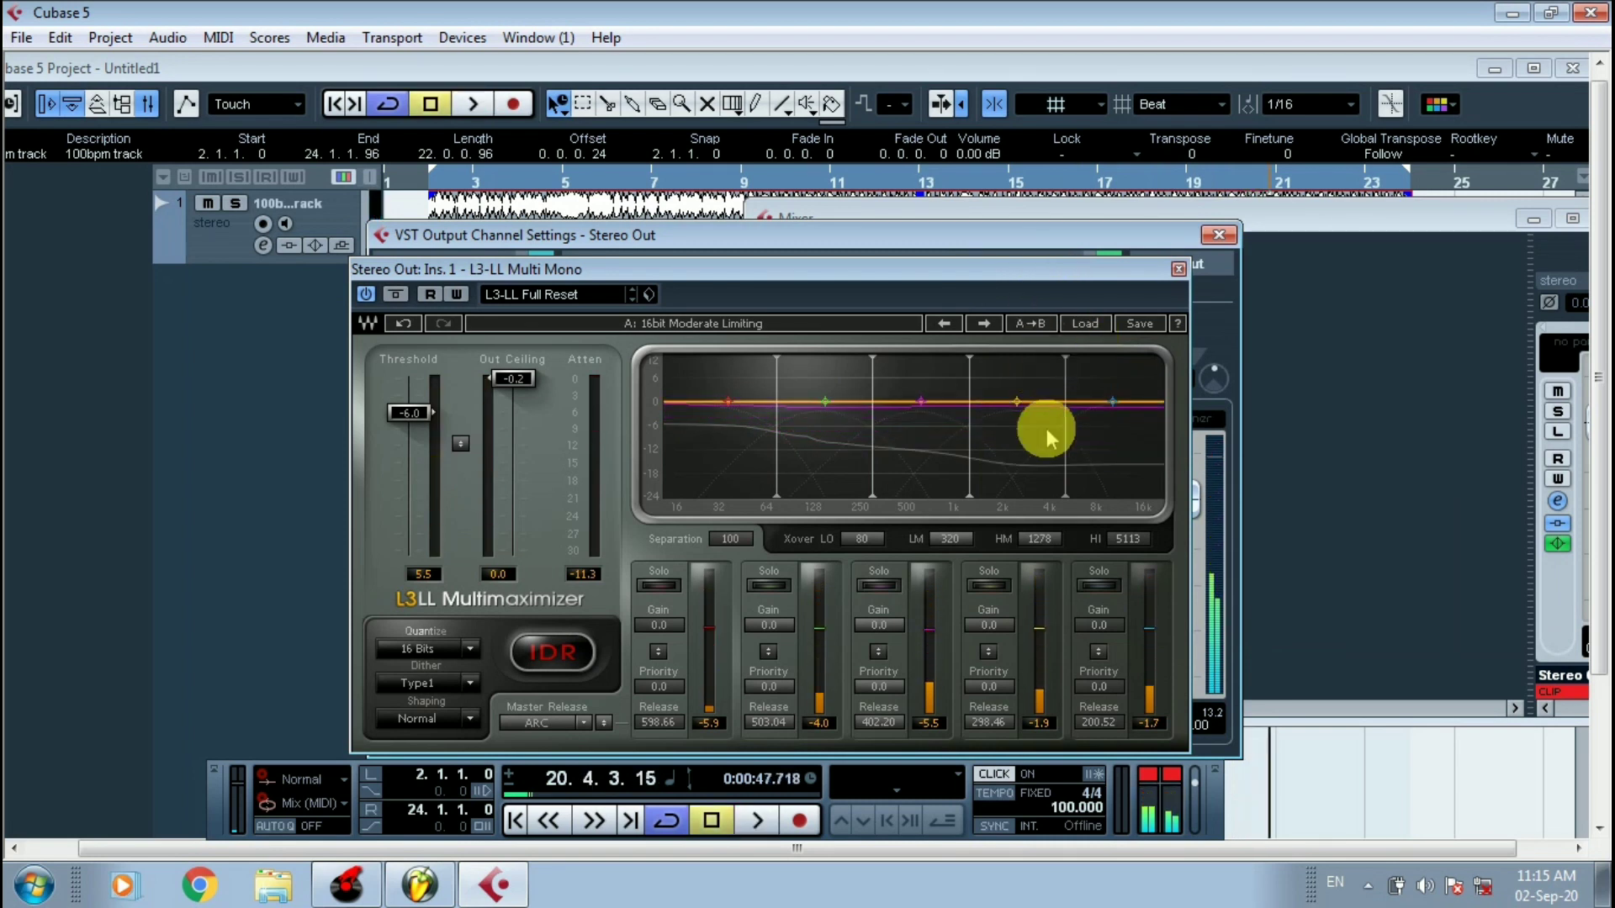
# Play the track in two passes to compare the sound with the L3-LL insert switched off and on.
pyautogui.click(1087, 325)
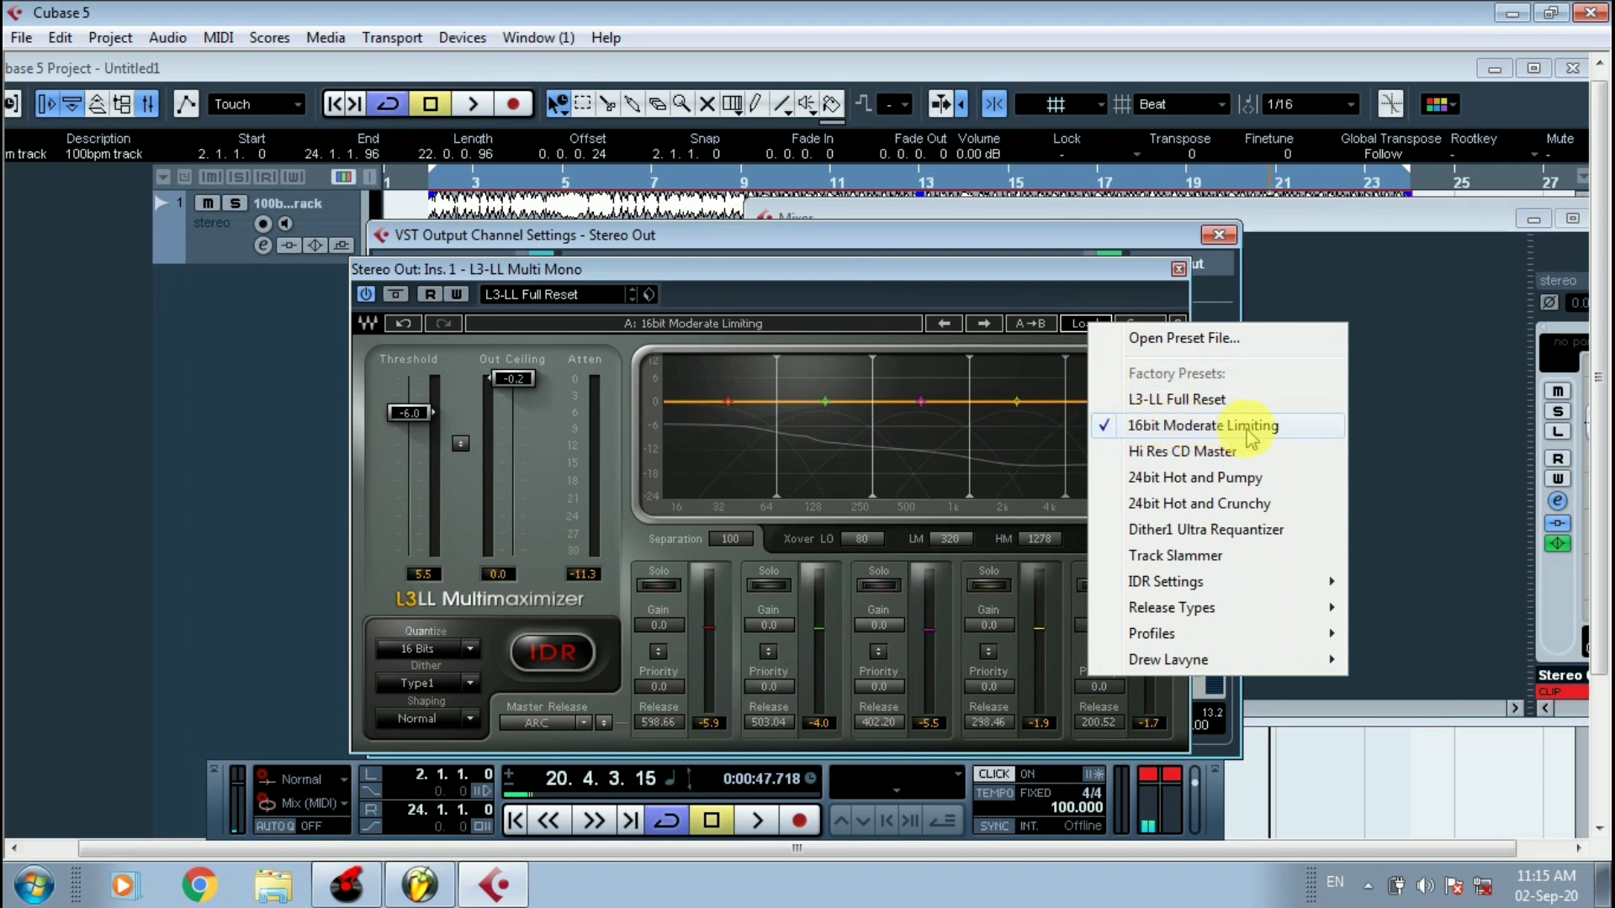
pyautogui.click(973, 263)
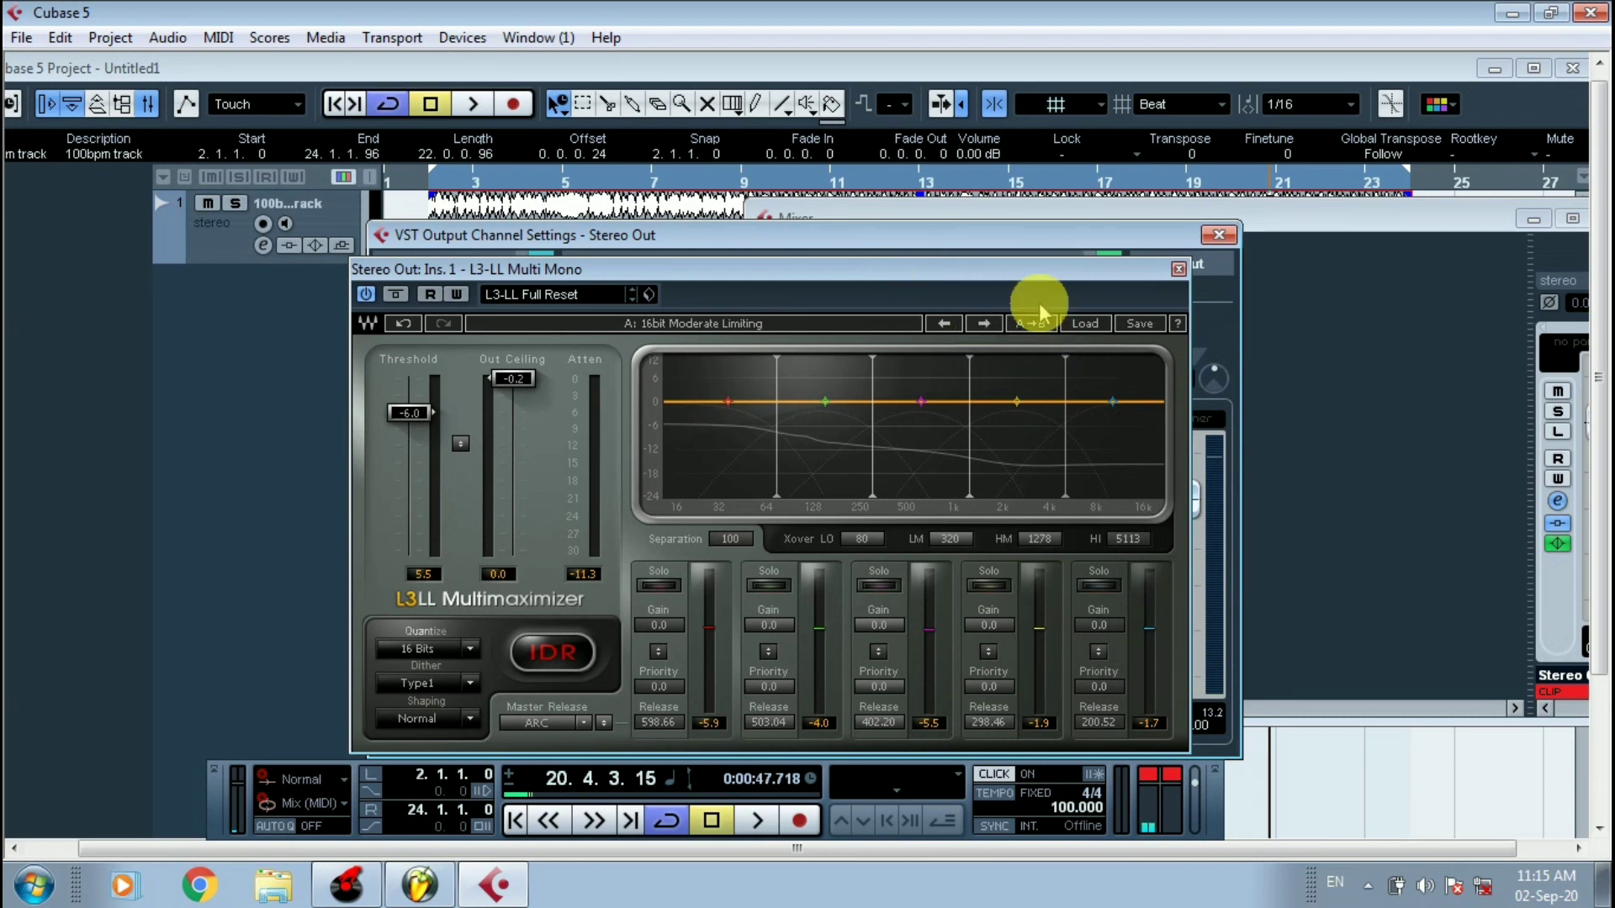
pyautogui.press('space')
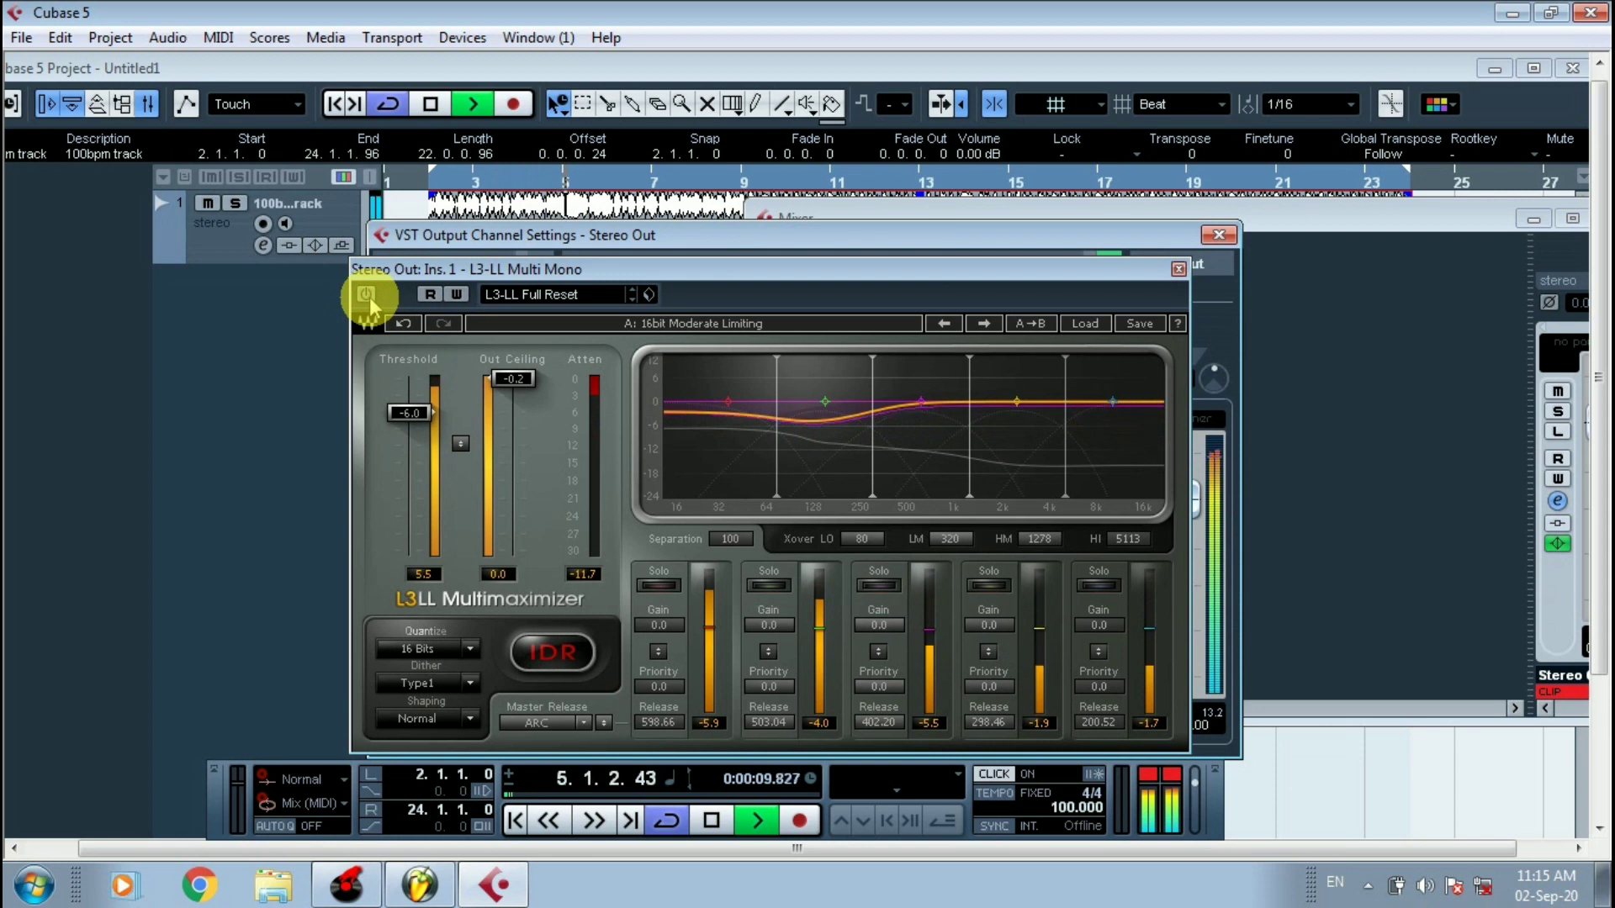
pyautogui.press('space')
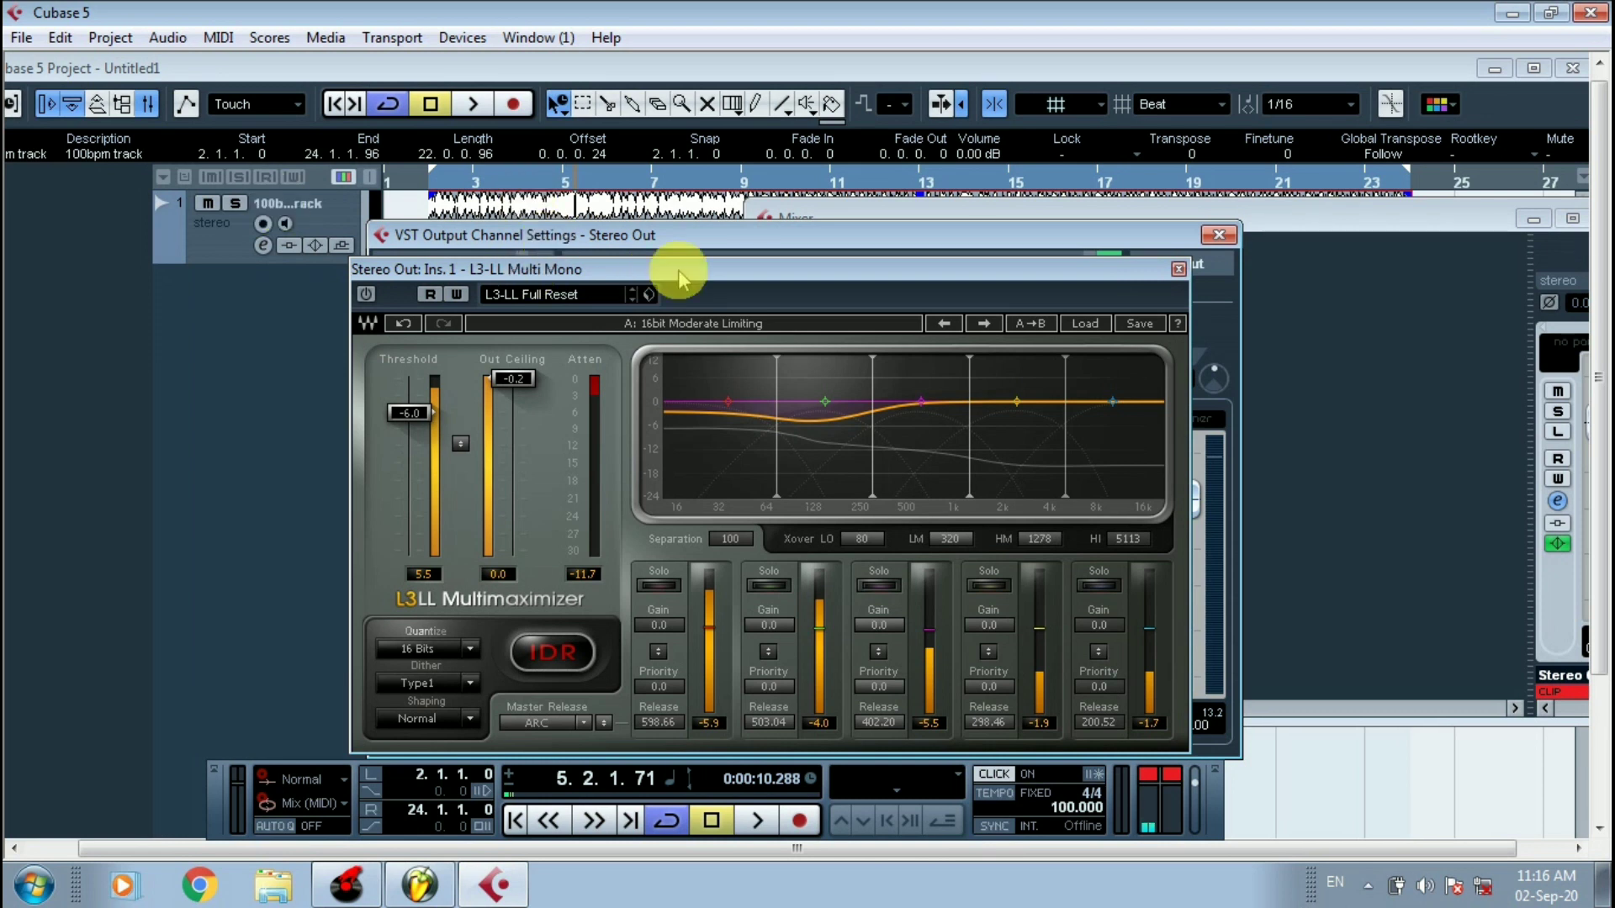
pyautogui.press('space')
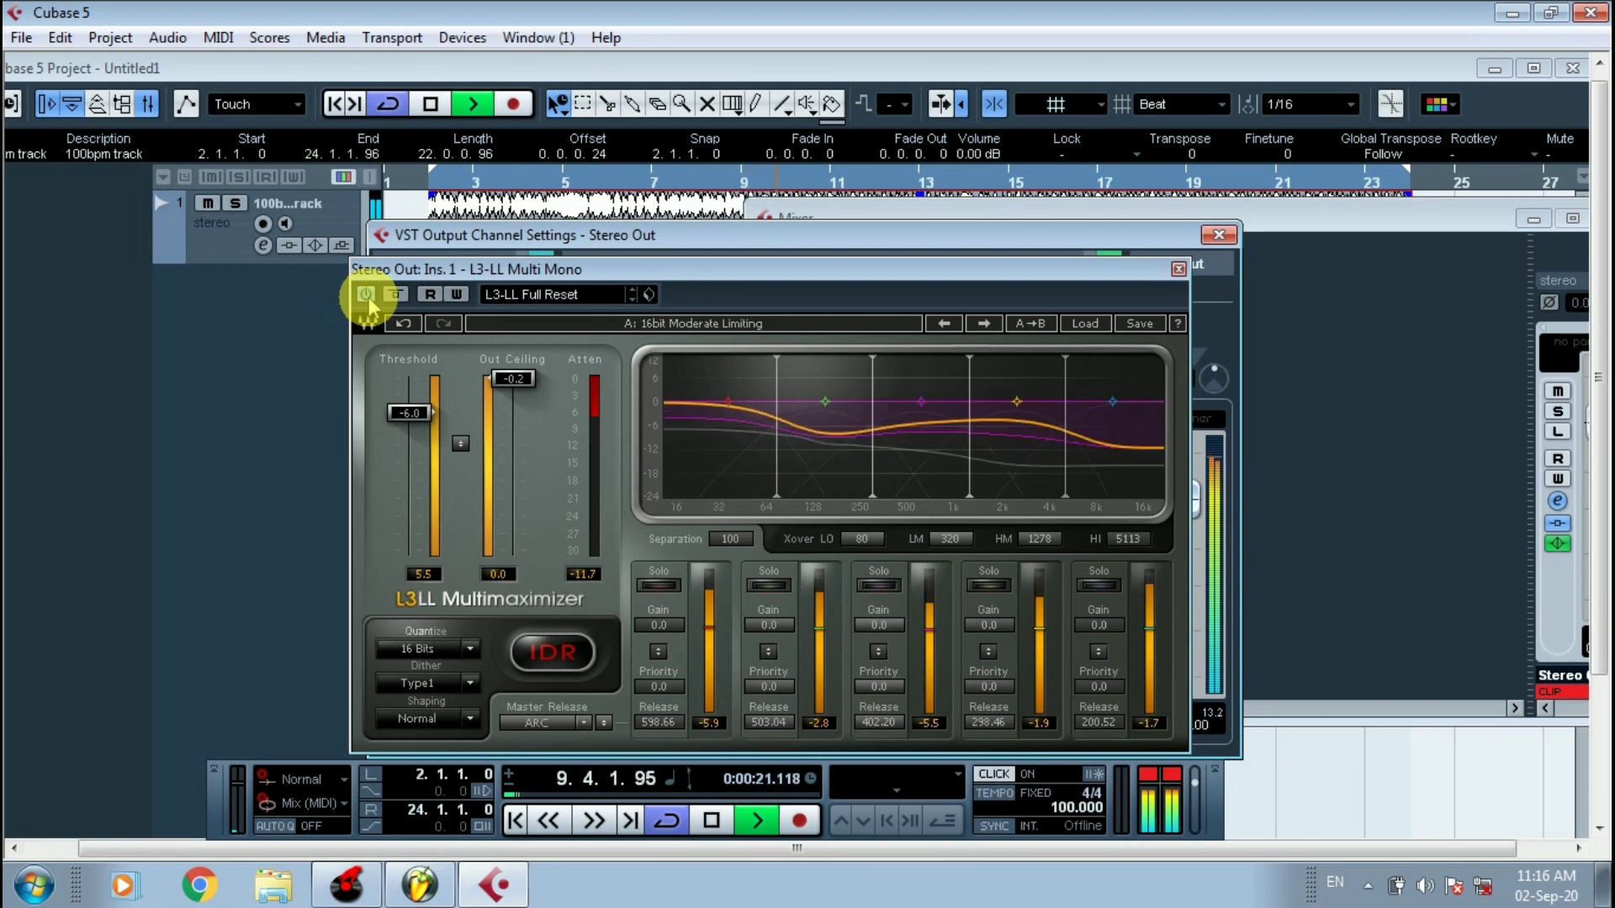
pyautogui.press('space')
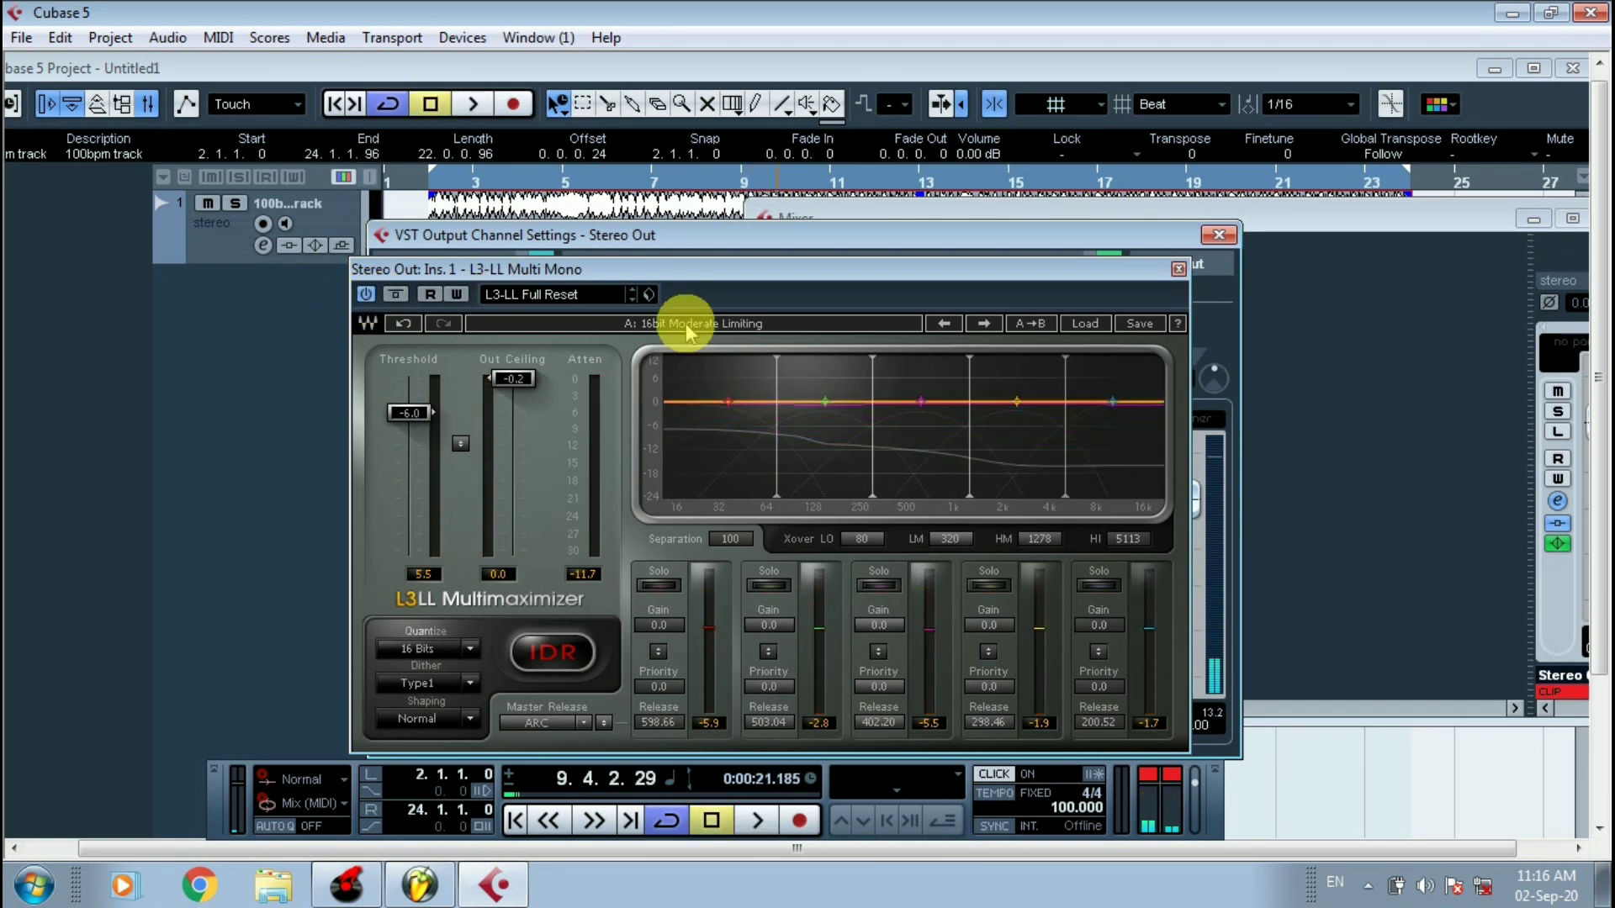
# Set L3-LL quantize to 20 Bits and try thresholds of 0.0, -8.8 and -3.5 during playback, comparing with the insert switched off.
pyautogui.click(1086, 323)
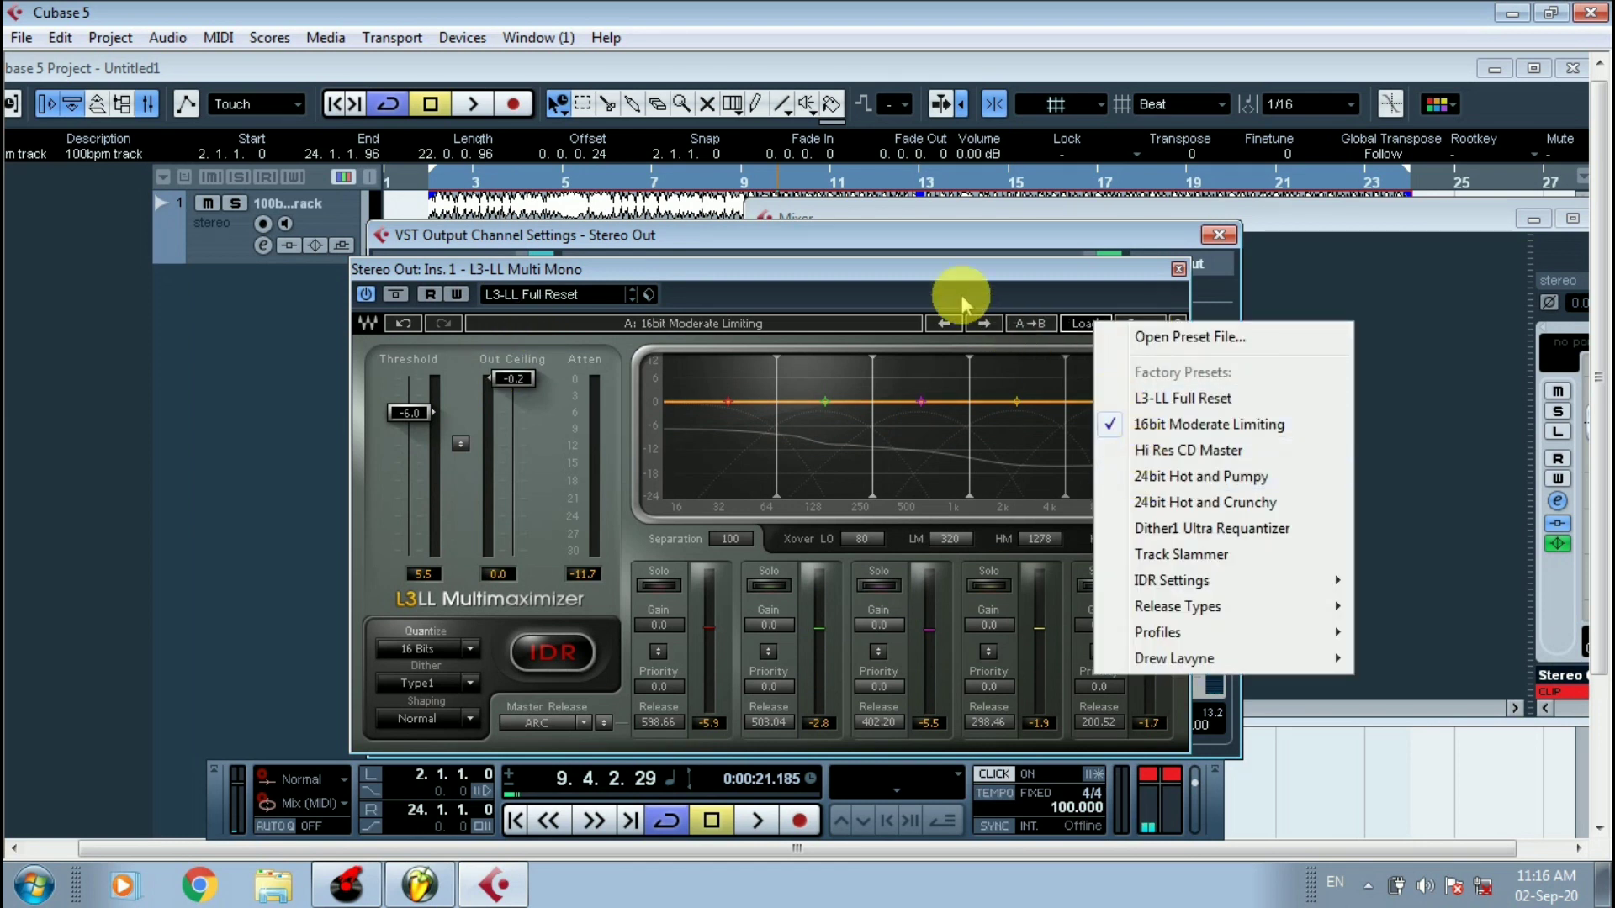
pyautogui.click(934, 270)
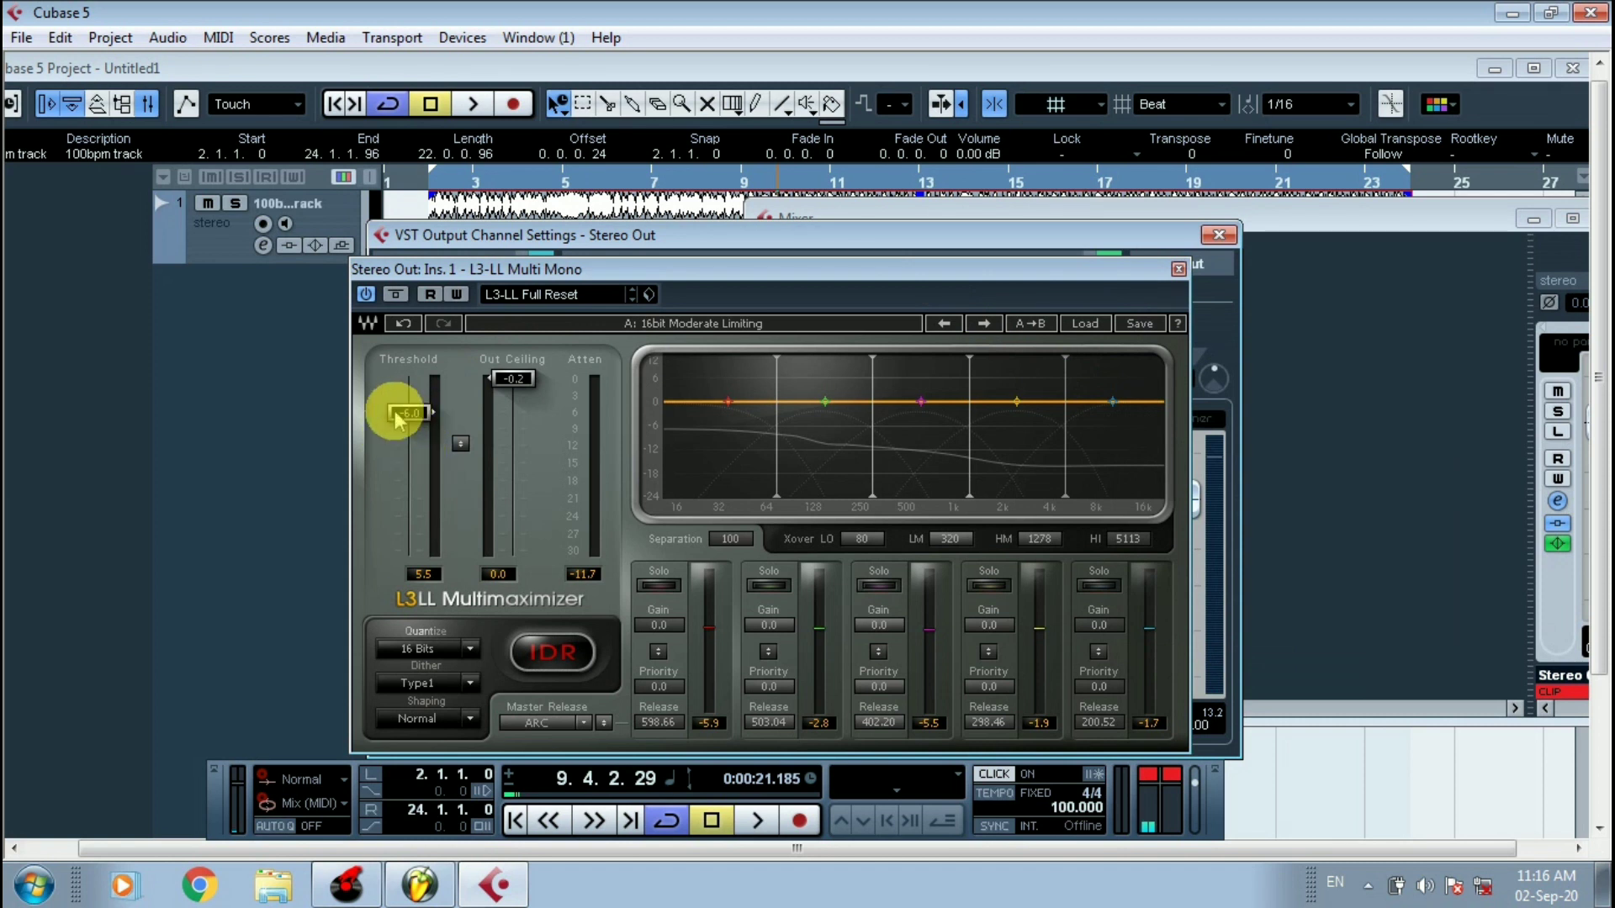
pyautogui.click(454, 654)
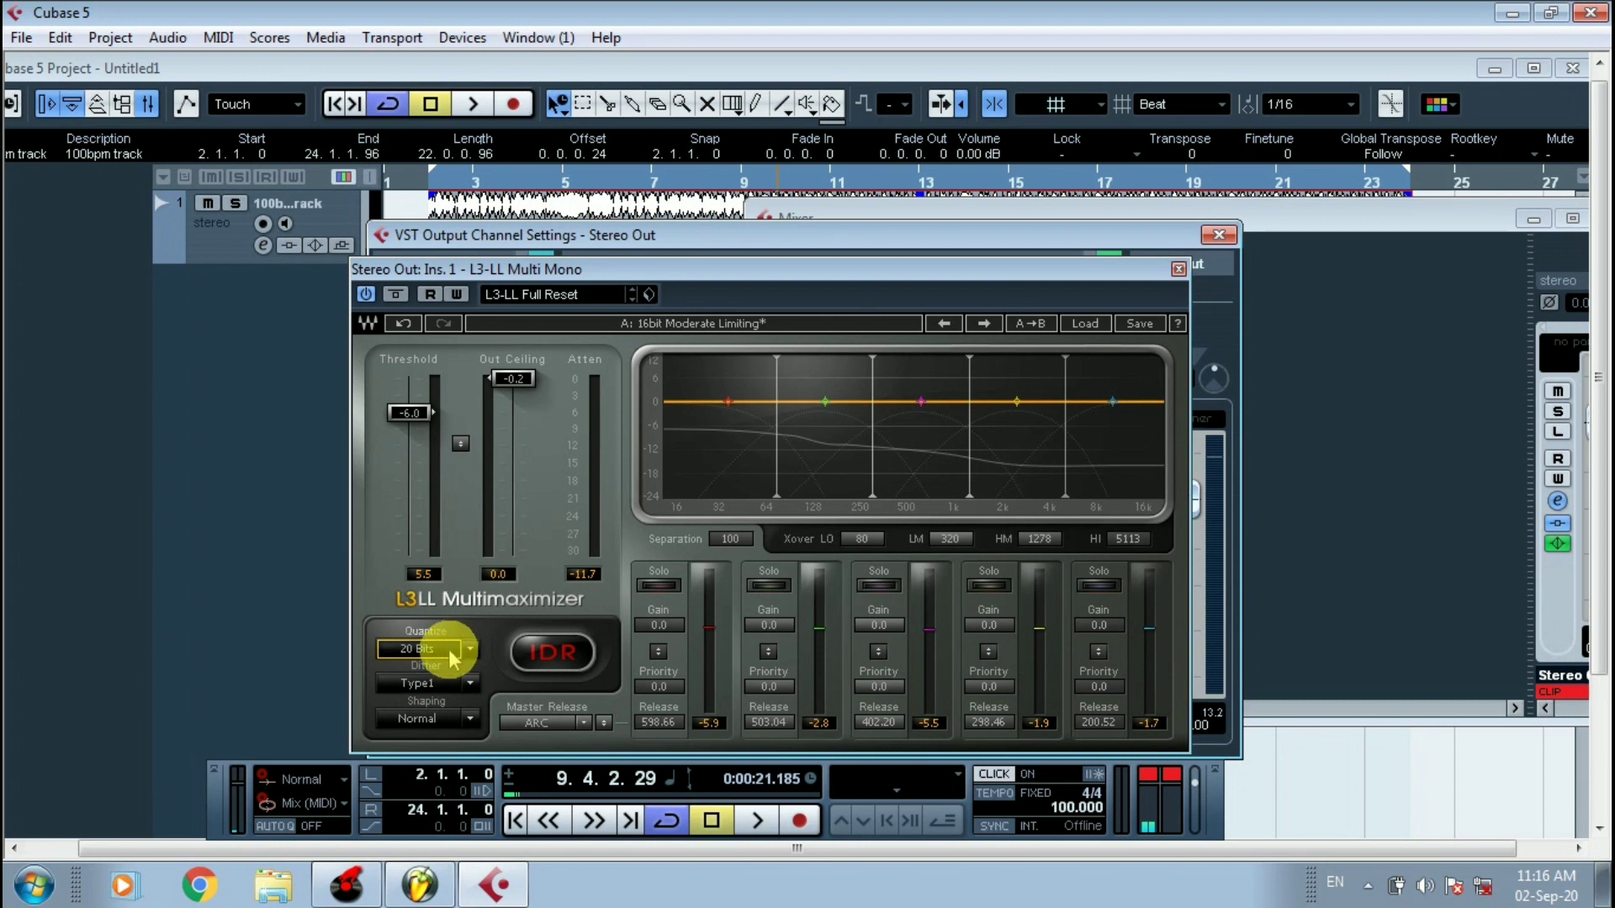
pyautogui.press('space')
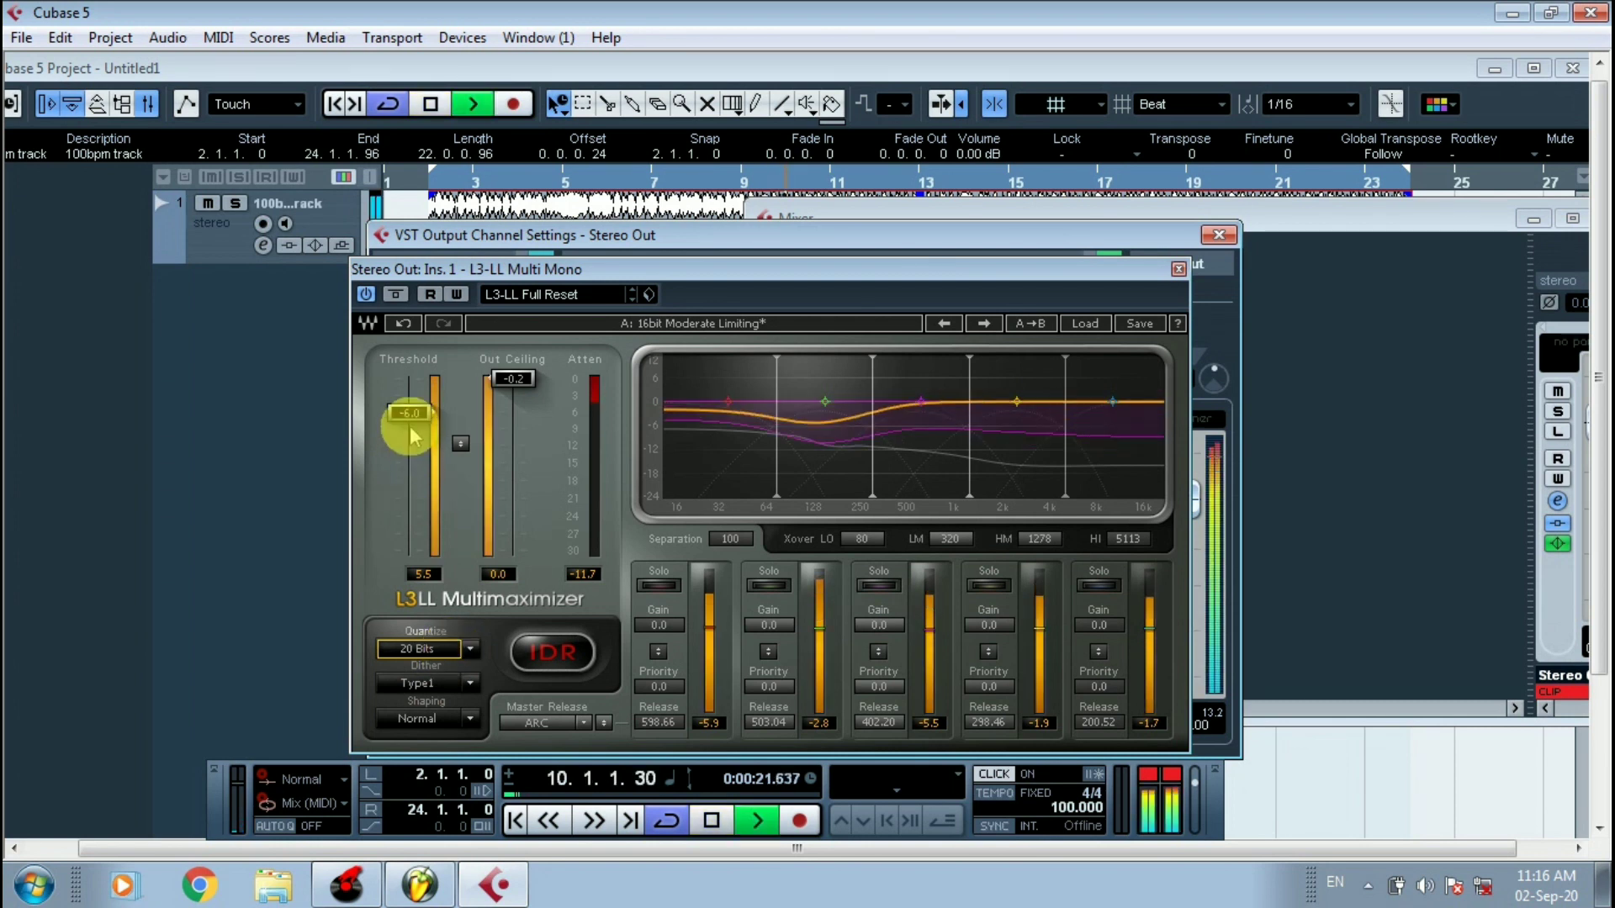
pyautogui.moveTo(431, 413); pyautogui.dragTo(411, 390)
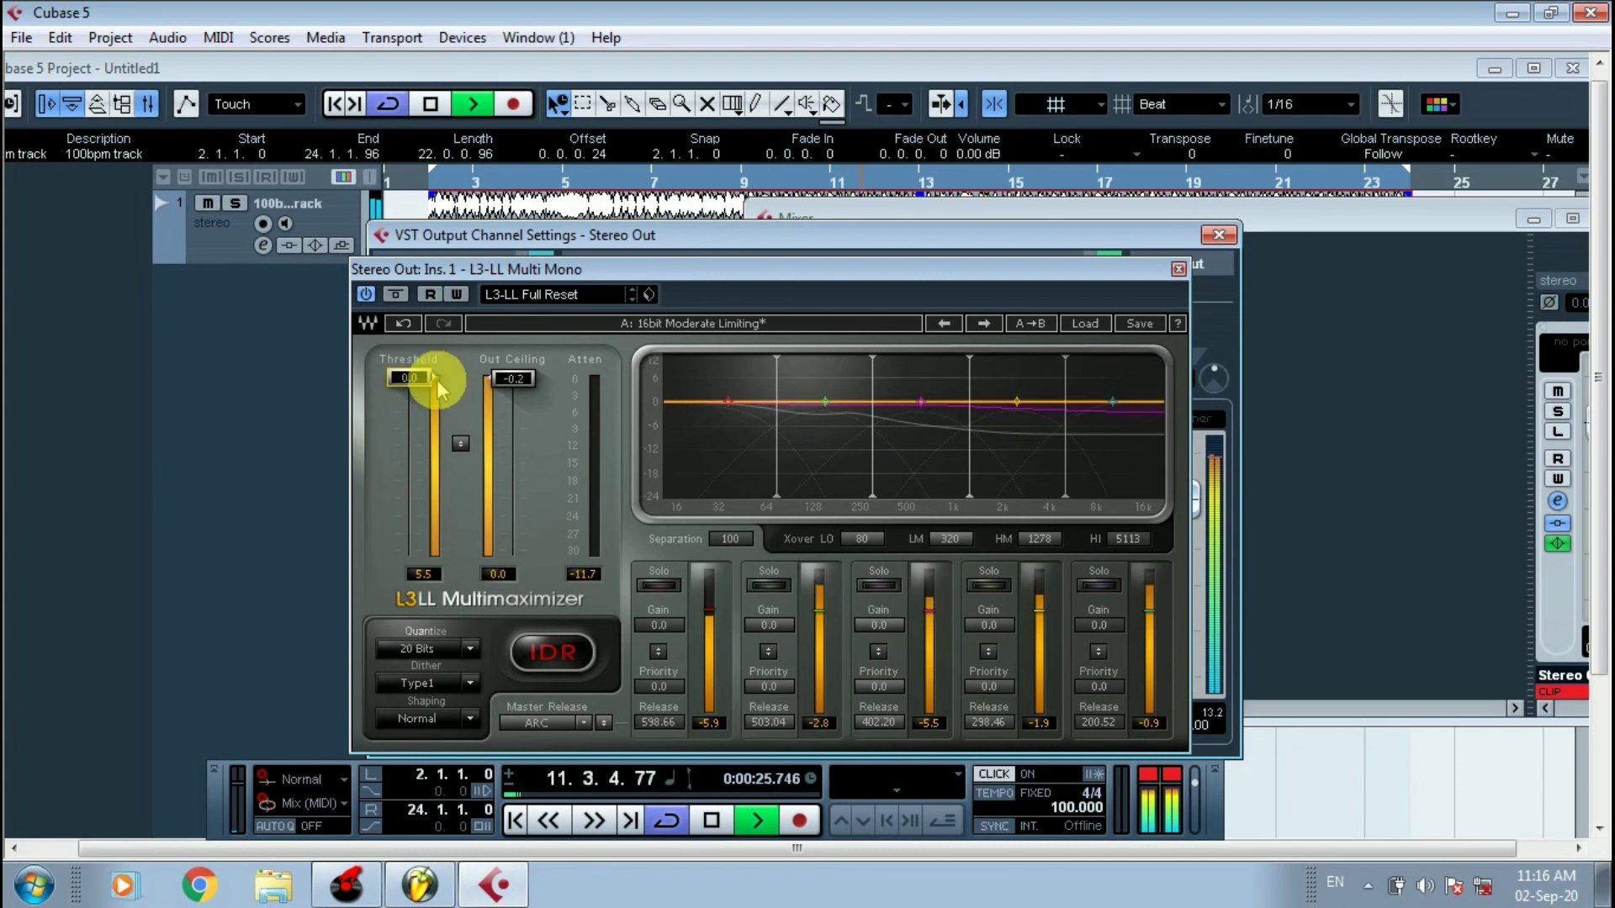
pyautogui.moveTo(406, 386); pyautogui.dragTo(430, 432)
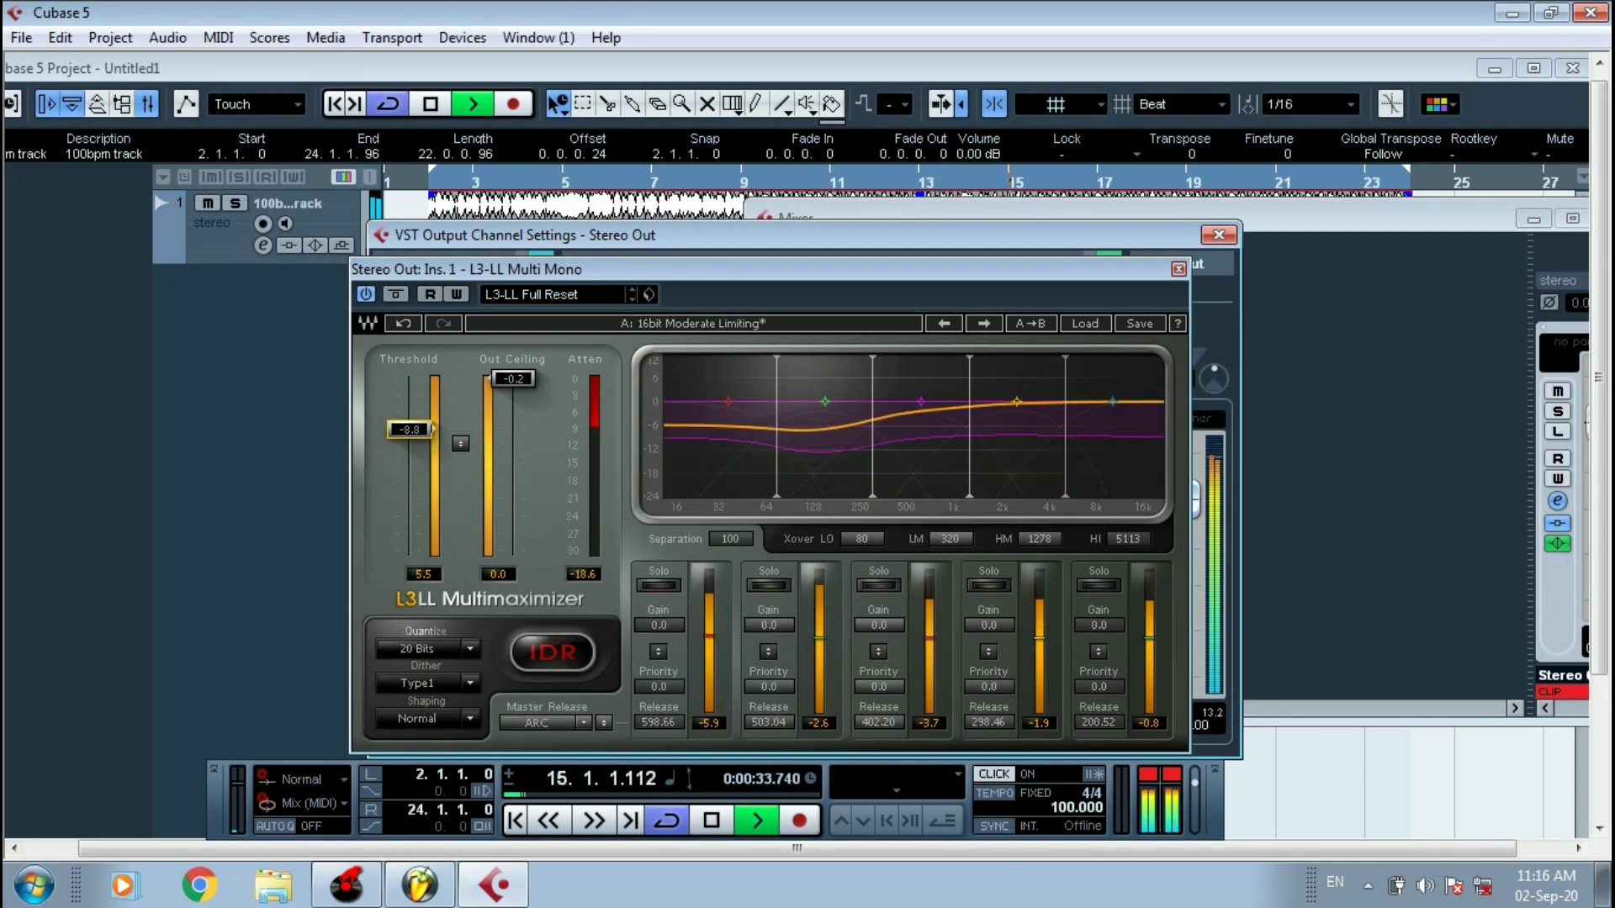
pyautogui.click(408, 433)
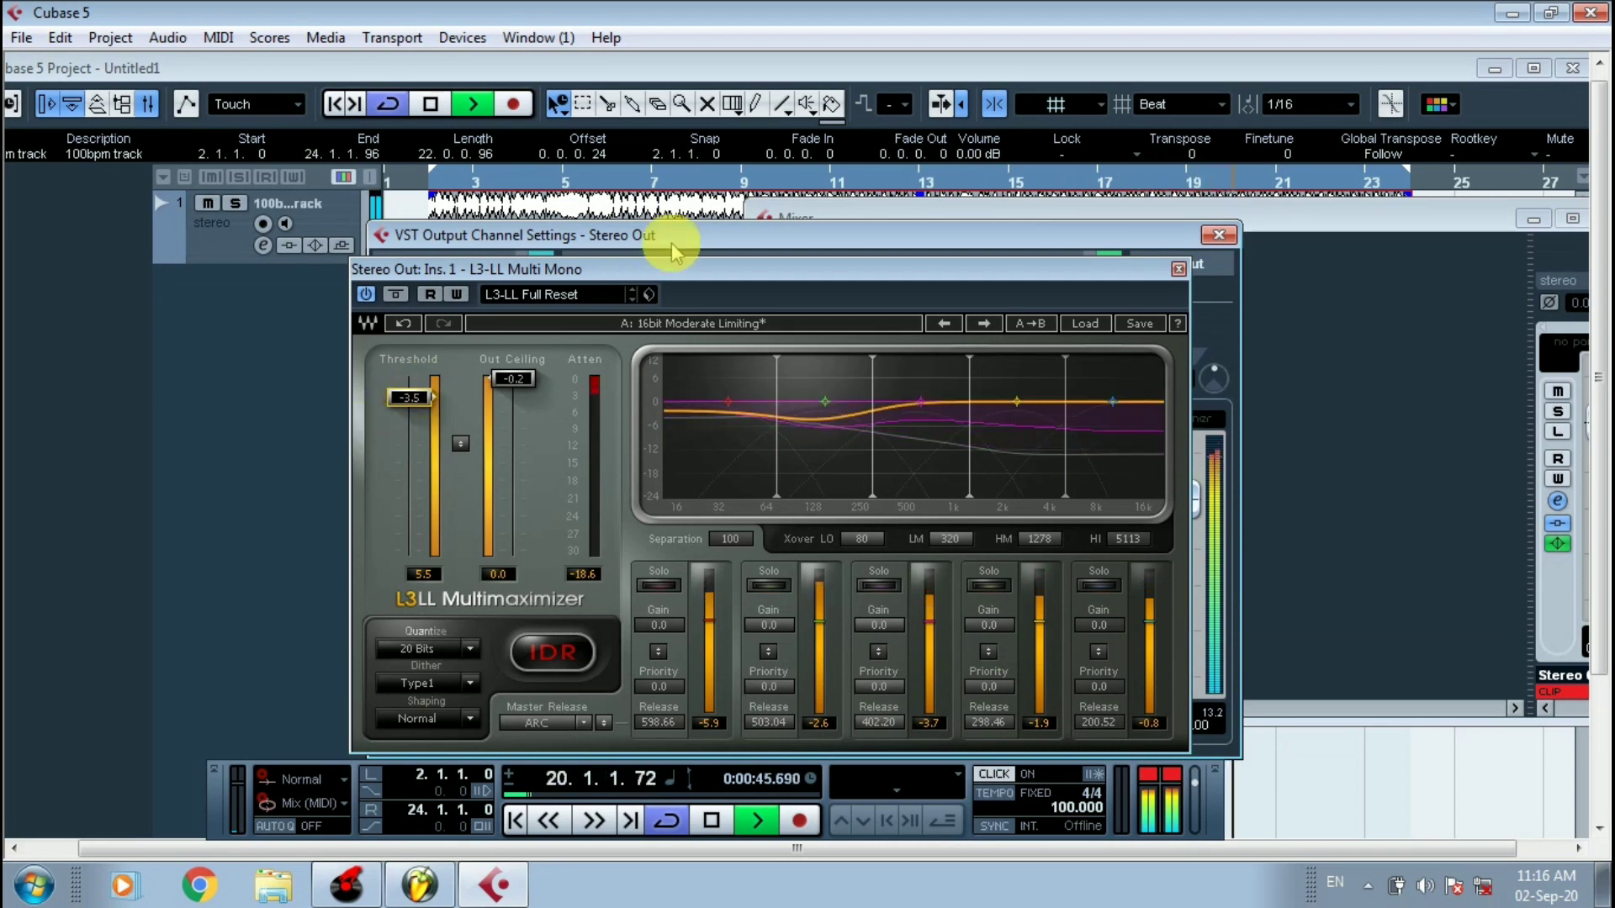
pyautogui.click(370, 303)
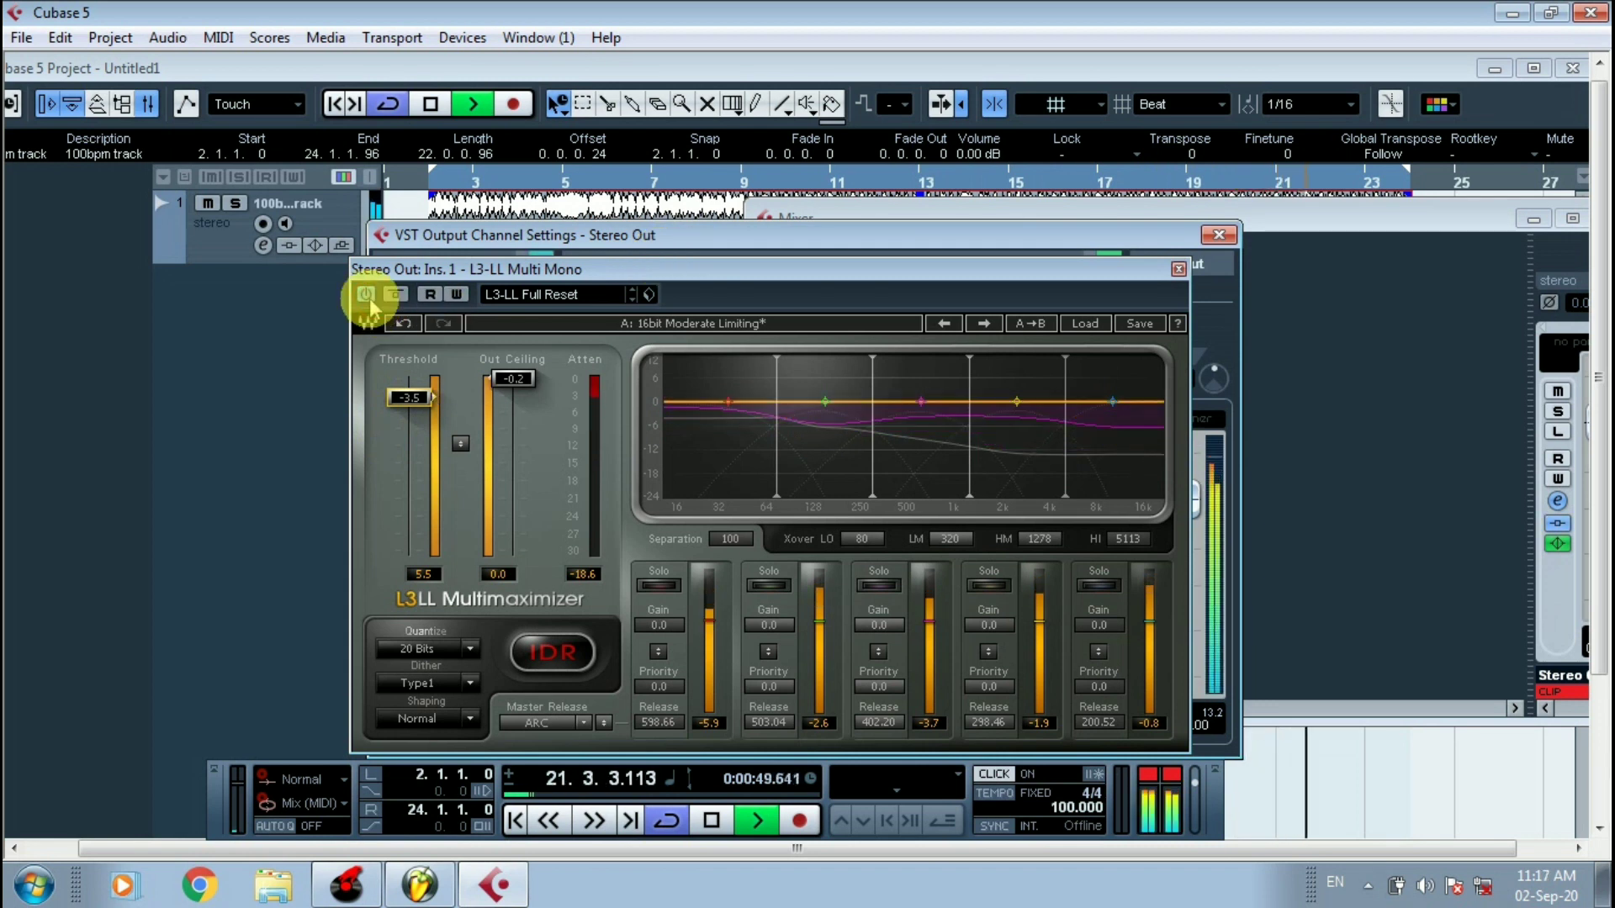
pyautogui.press('space')
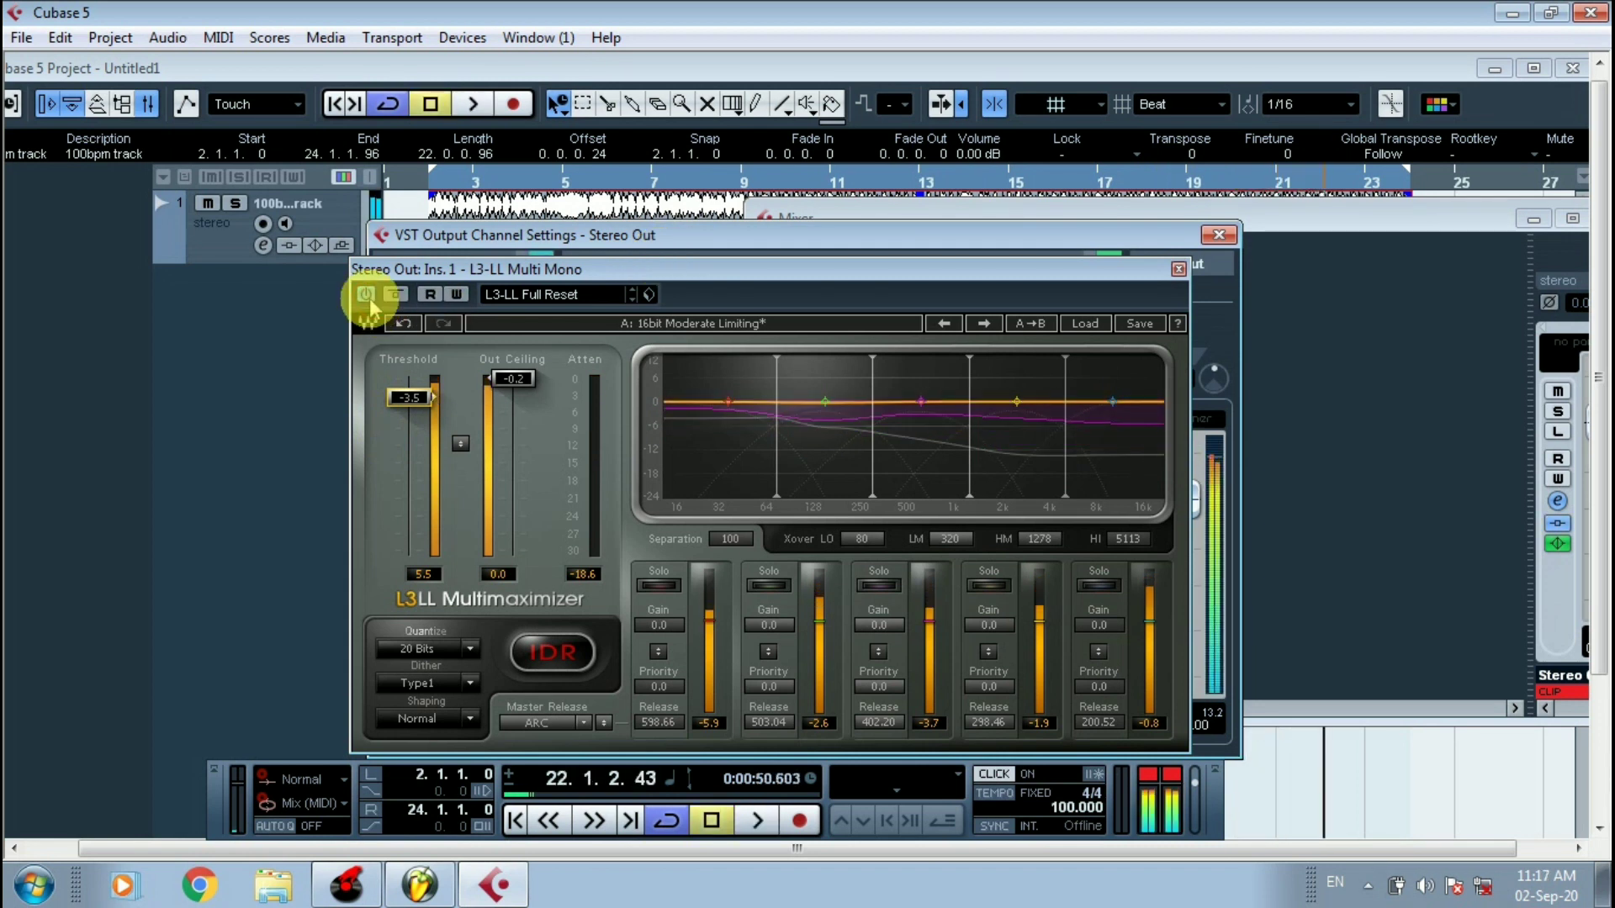
# Load the Dither1 Ultra Requantizer factory preset into the L3-LL plug-in.
pyautogui.click(407, 398)
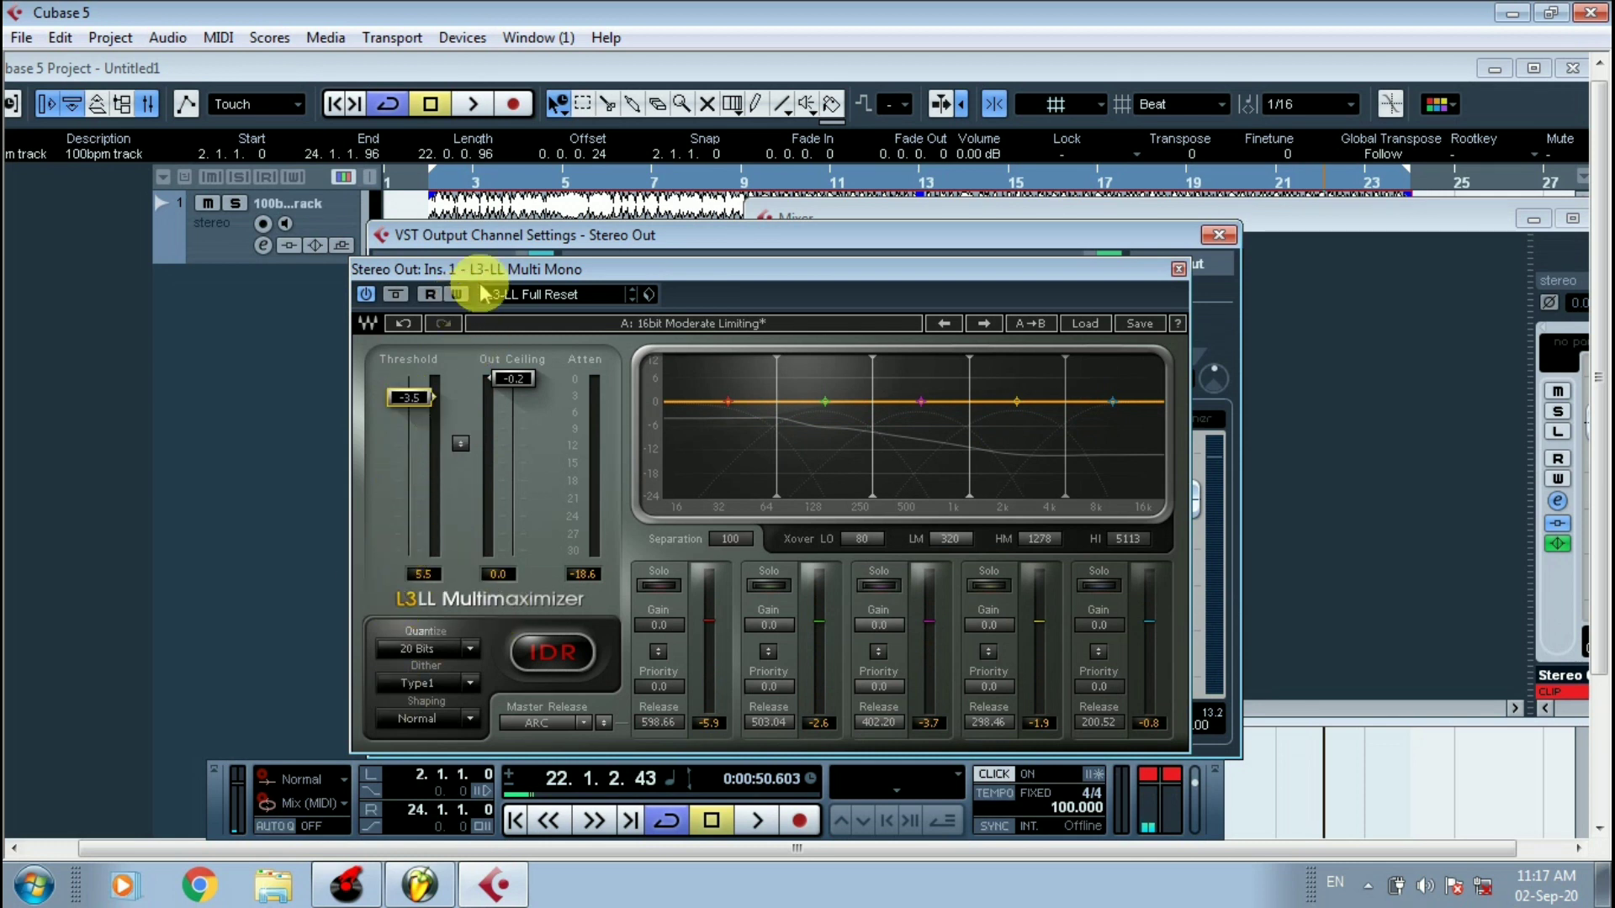
pyautogui.click(1090, 323)
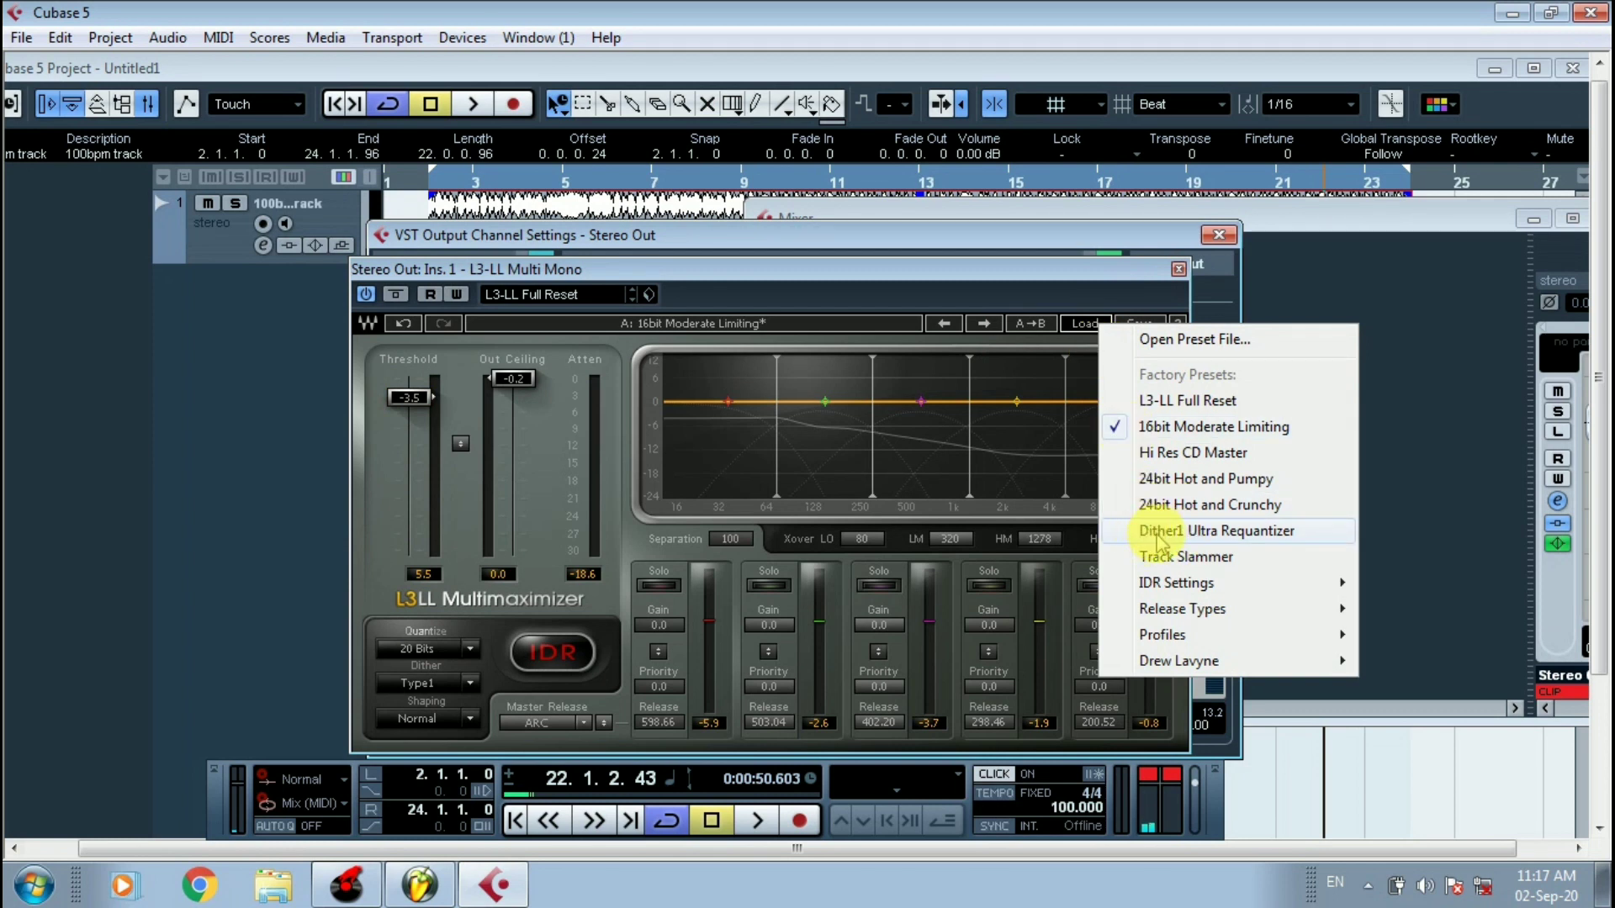
pyautogui.click(1232, 533)
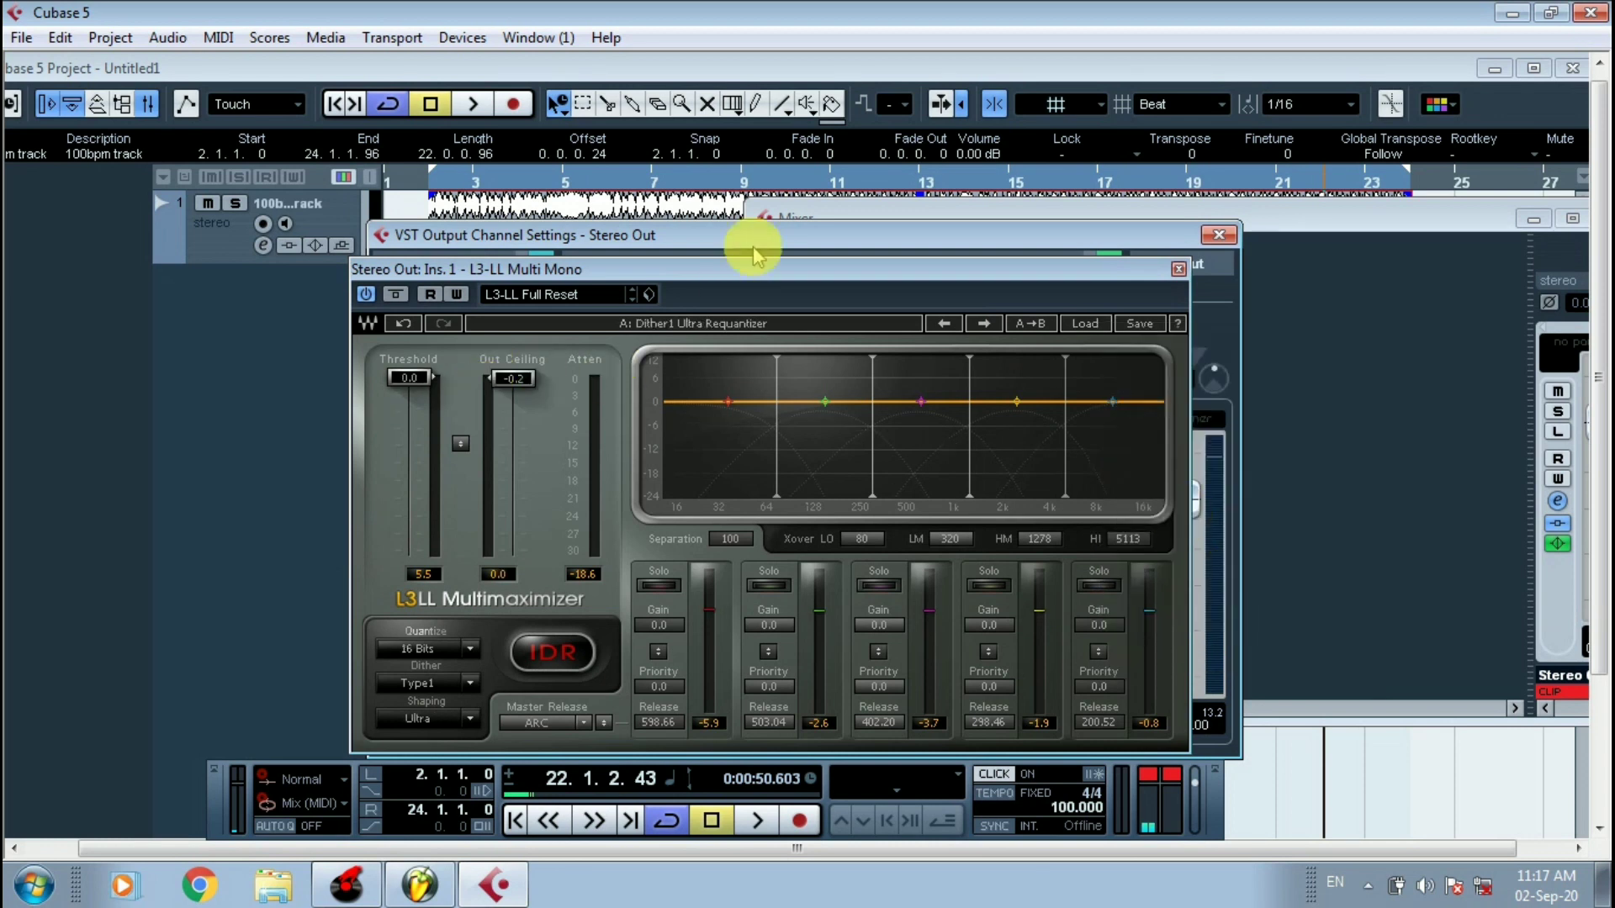
# Play the track, compare the L3-LL Multi insert switched off and on, try a threshold of -4.0, and stop playback.
pyautogui.press('space')
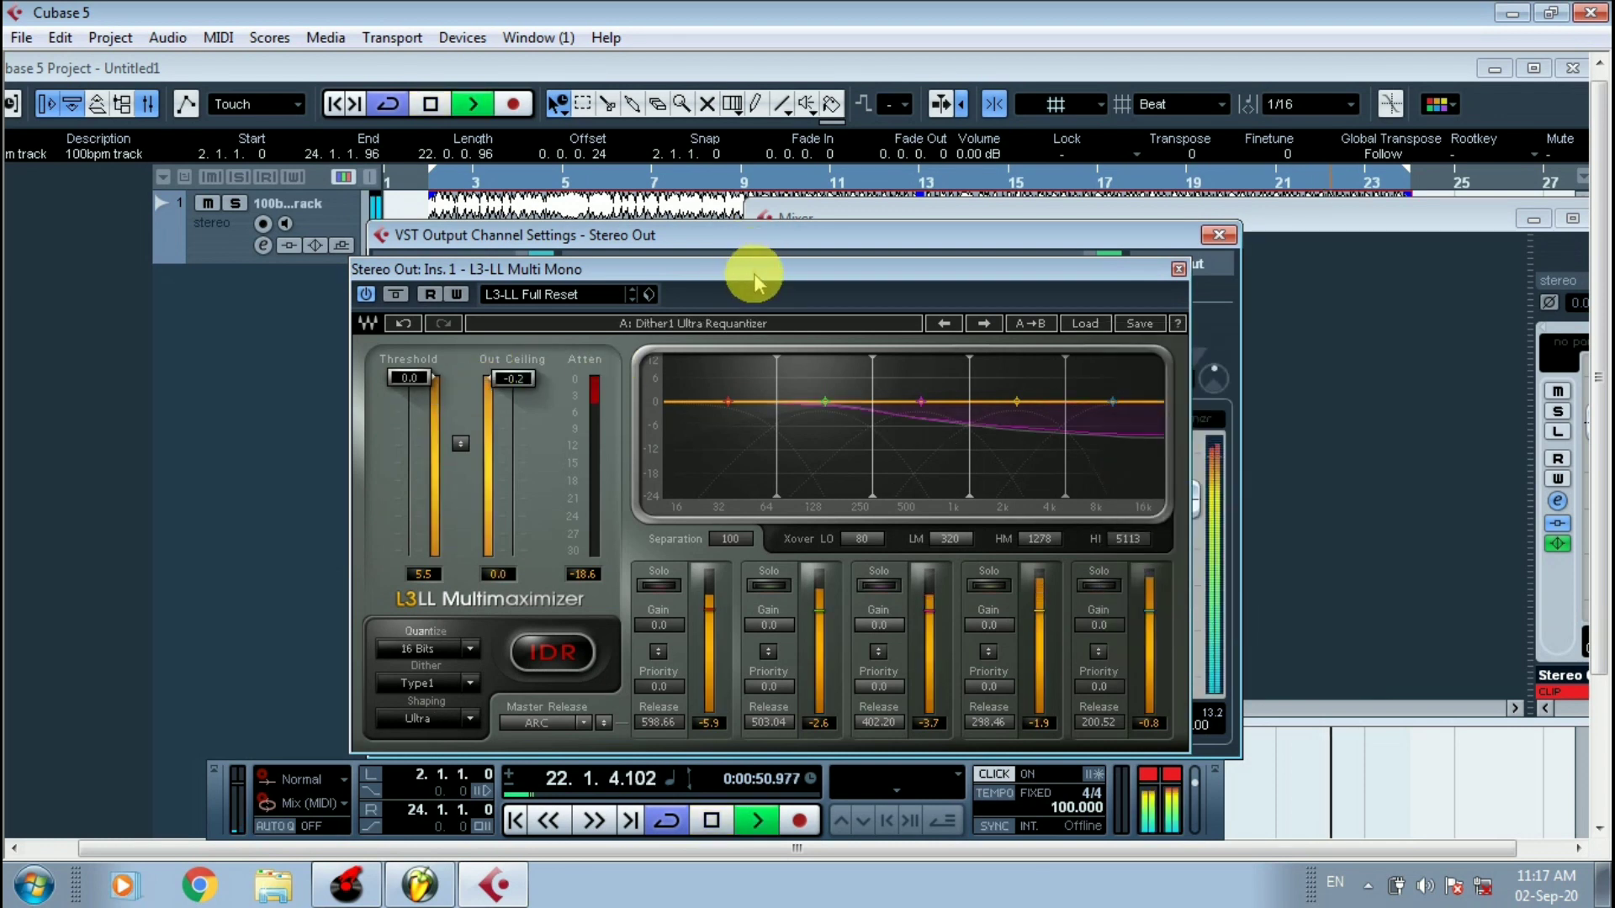
pyautogui.click(365, 296)
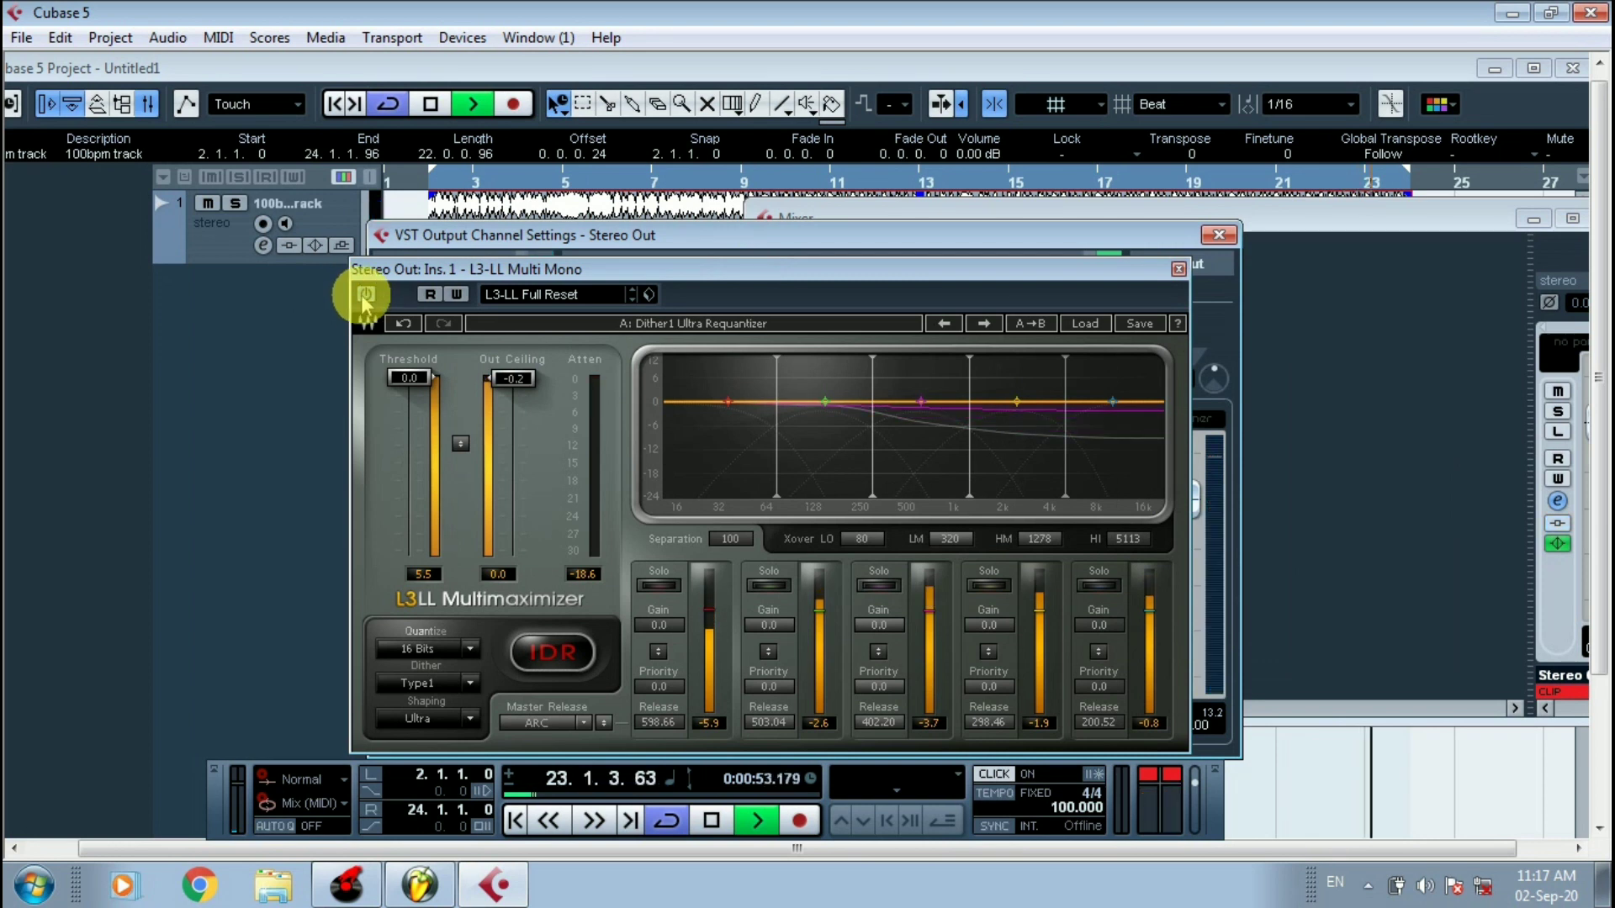
pyautogui.click(365, 296)
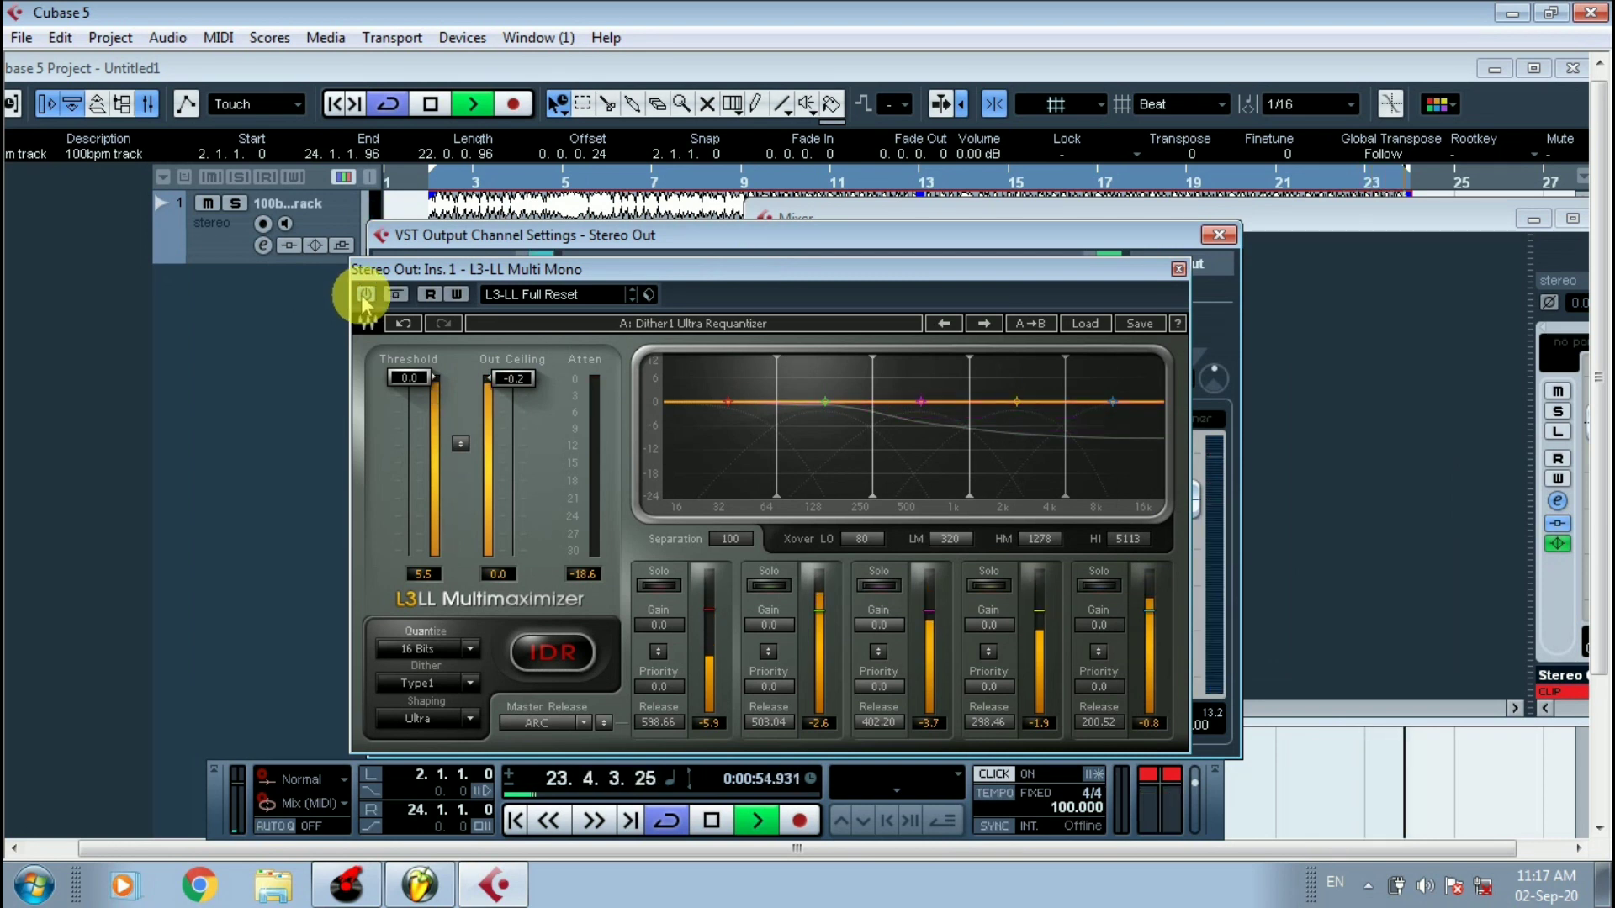
pyautogui.moveTo(409, 378); pyautogui.dragTo(402, 402)
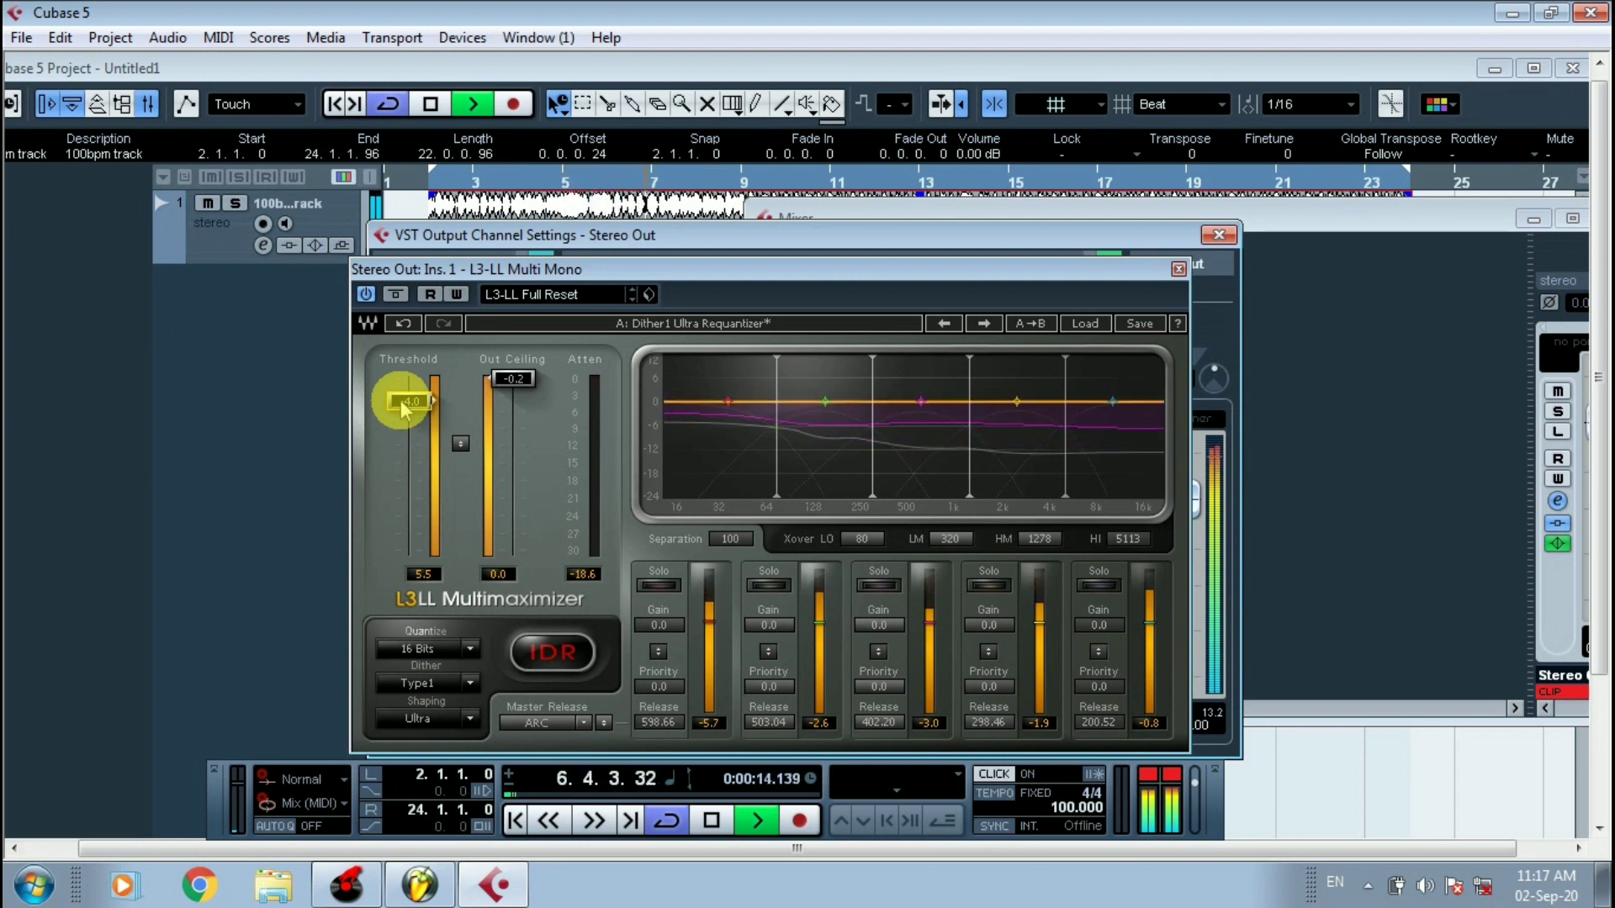
pyautogui.press('space')
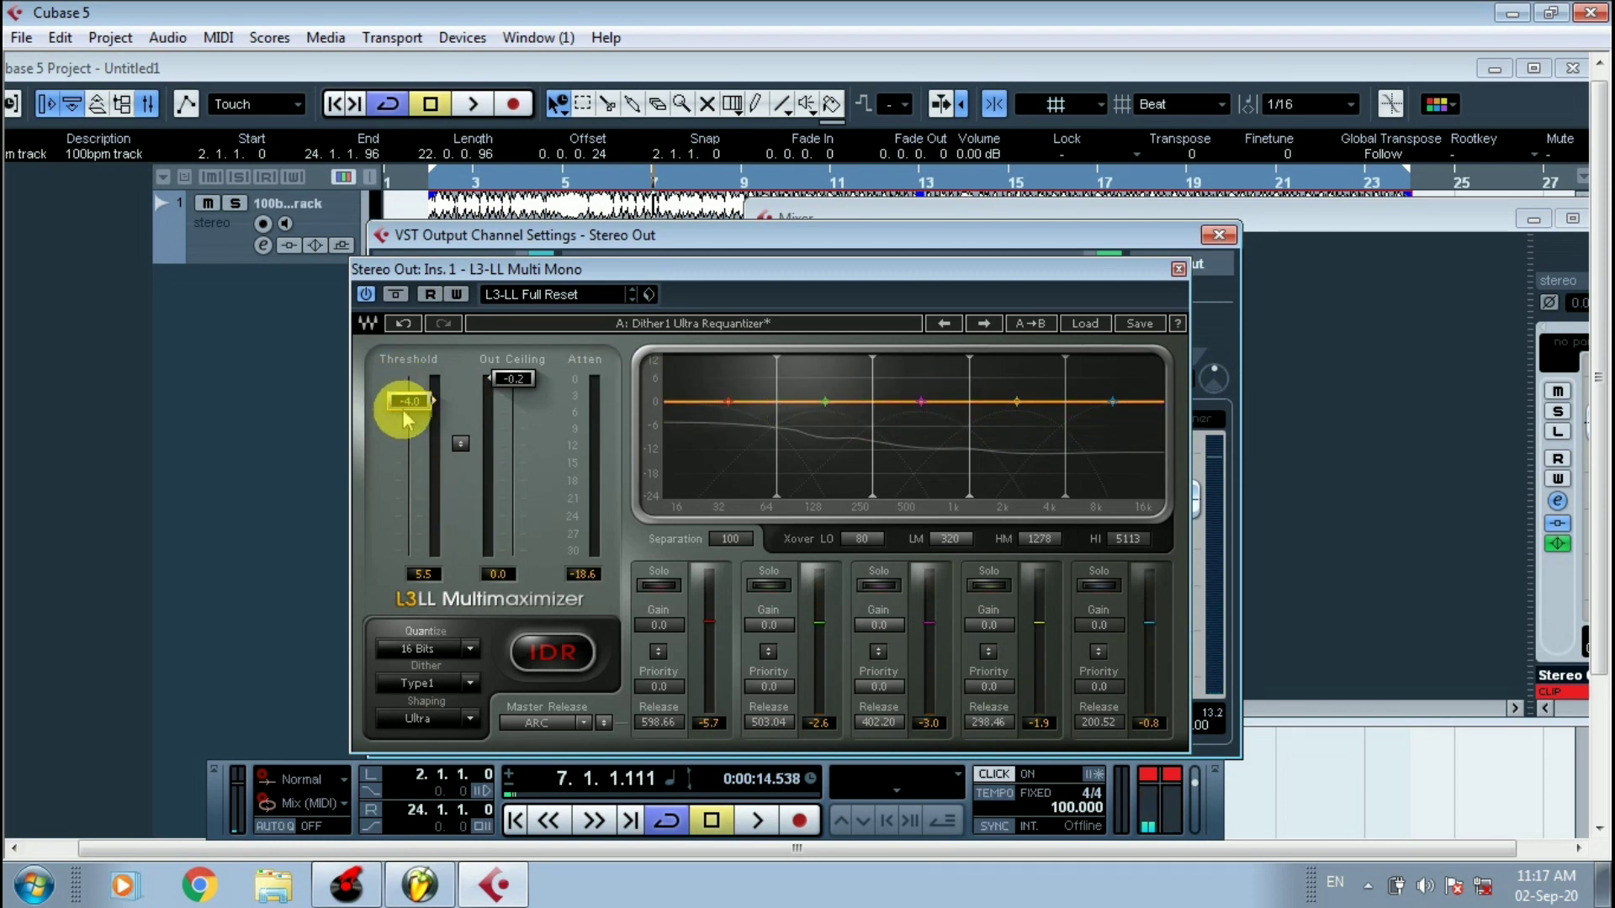
# Set the fourth band's gain to 0.1 in the L3-LL equalizer graph and raise the threshold to 0.0.
pyautogui.click(659, 625)
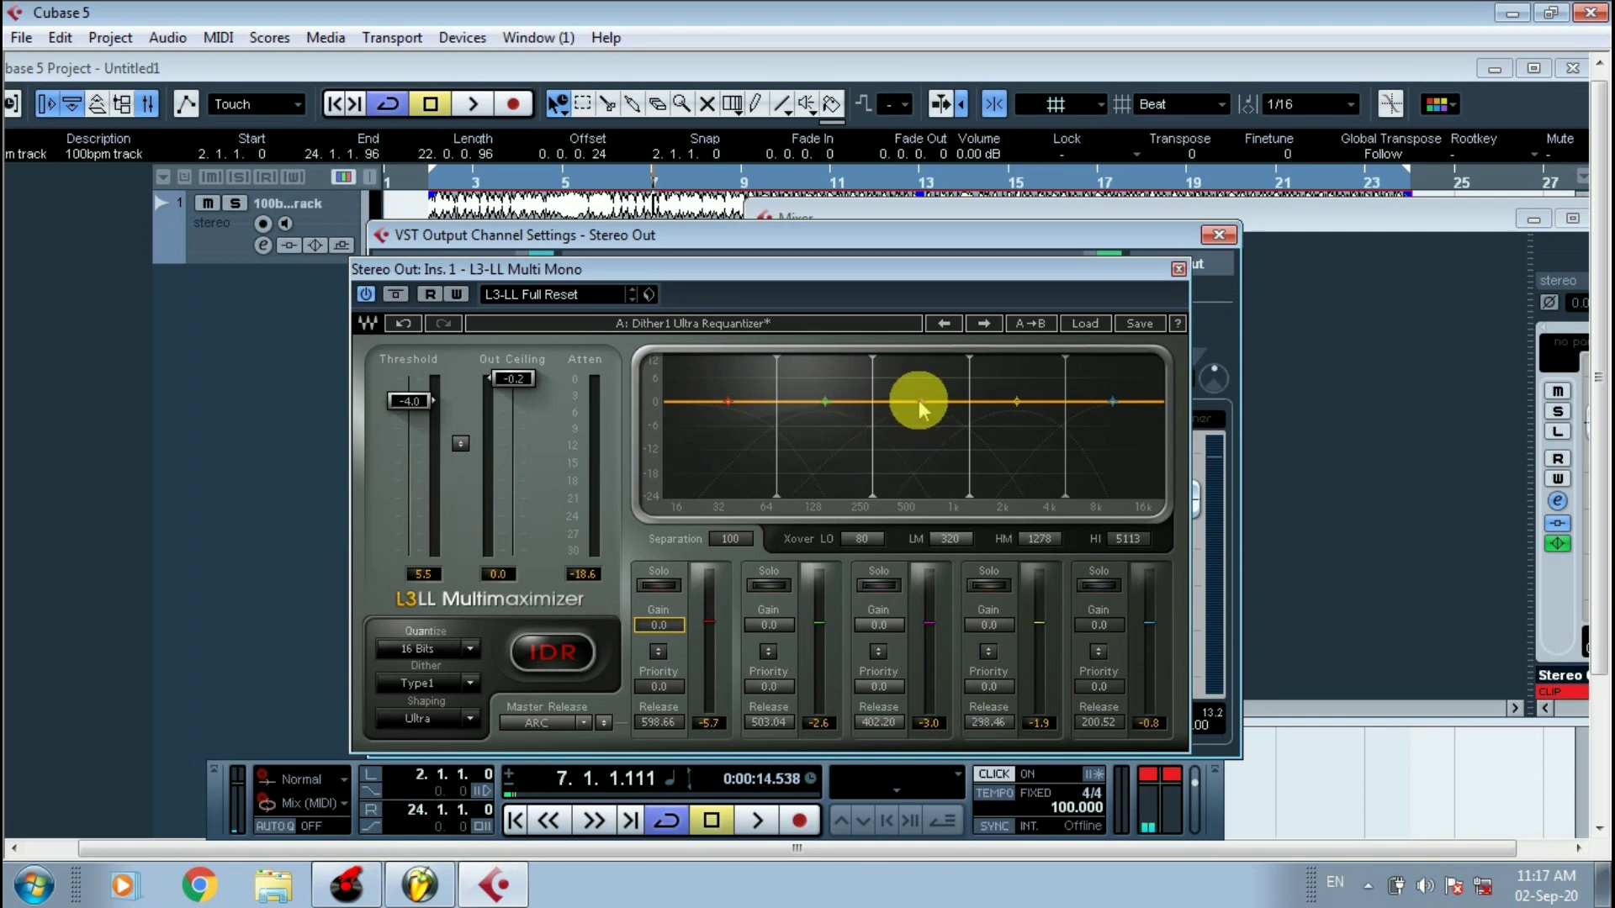
pyautogui.moveTo(1018, 397); pyautogui.dragTo(1017, 401)
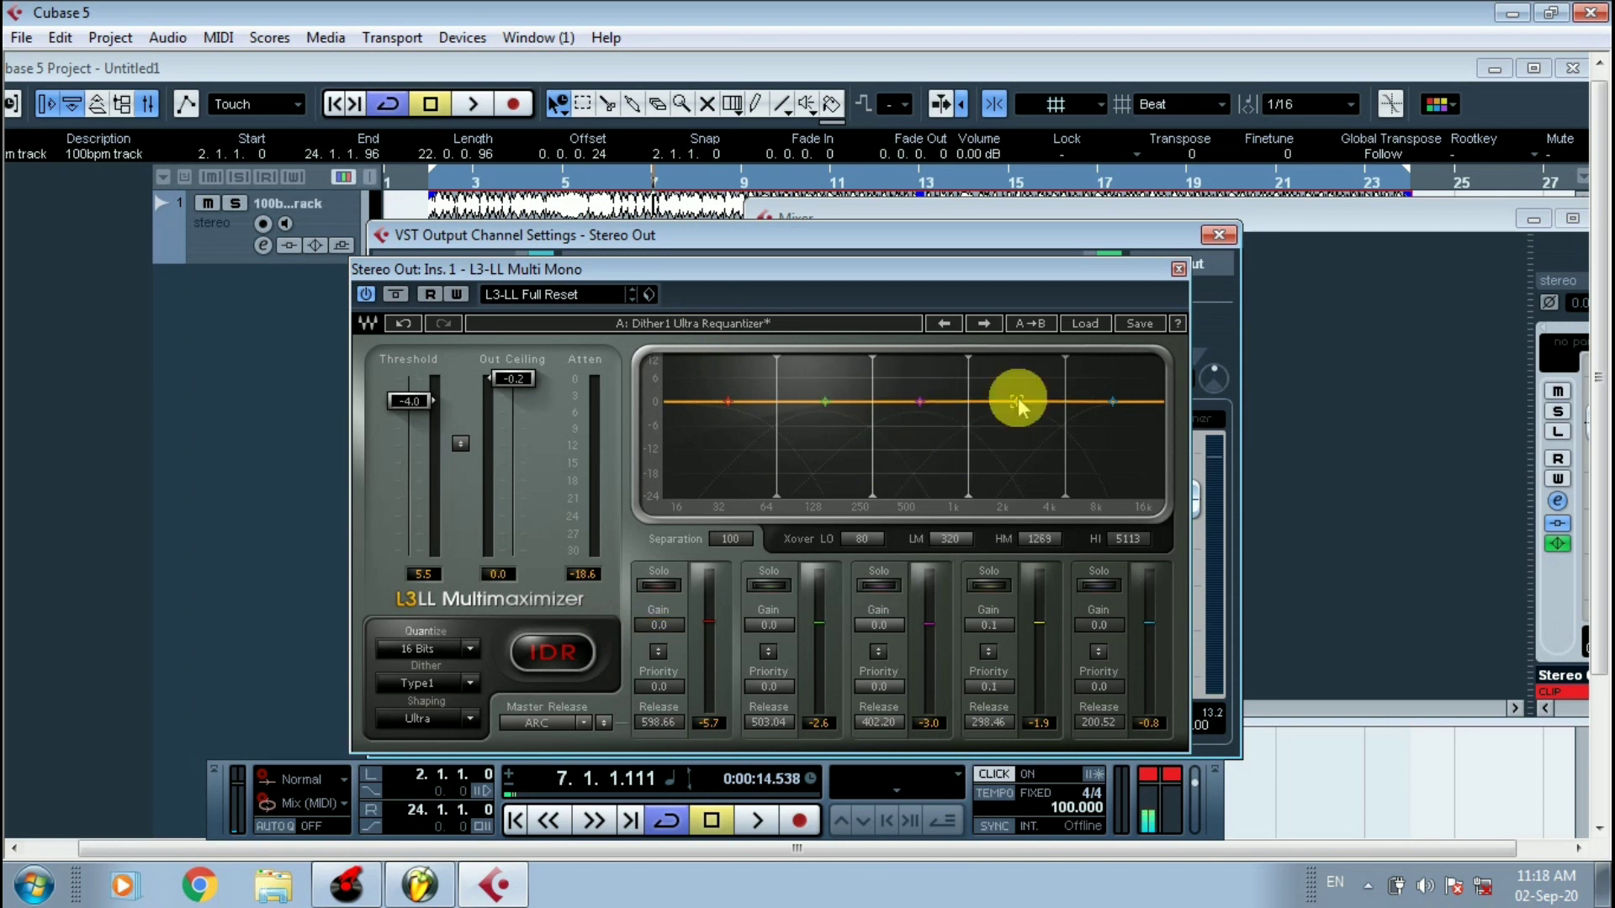
pyautogui.moveTo(409, 401); pyautogui.dragTo(409, 378)
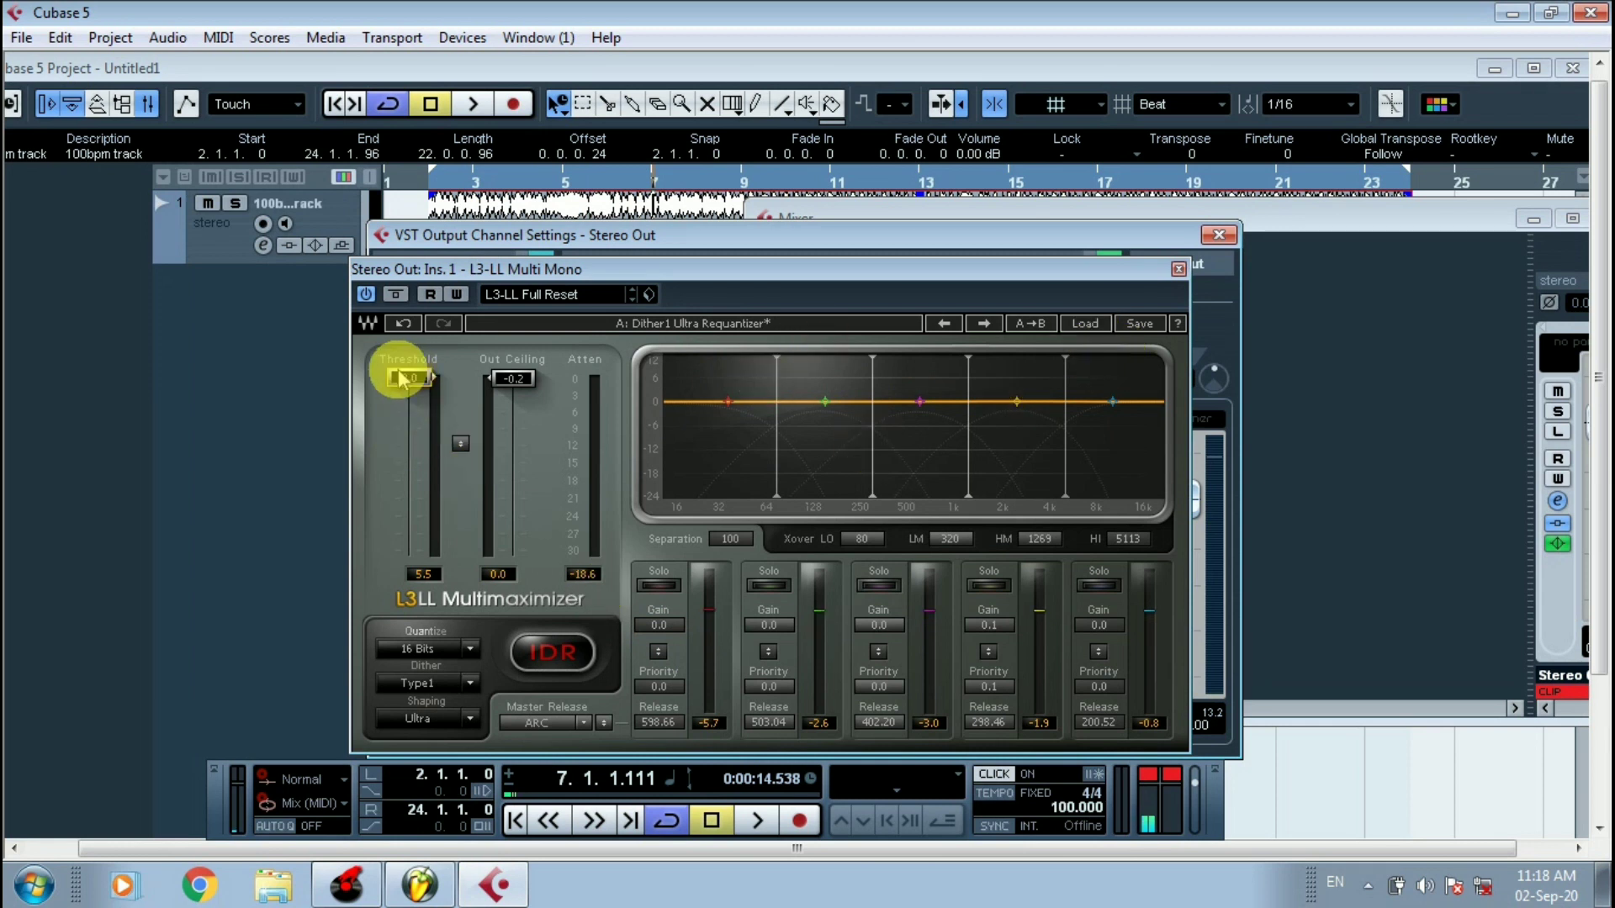
# During playback, boost the lowest band to 8.8 and the middle band to 4.3, set LM crossover 444 and threshold -4.0, and stop.
pyautogui.press('space')
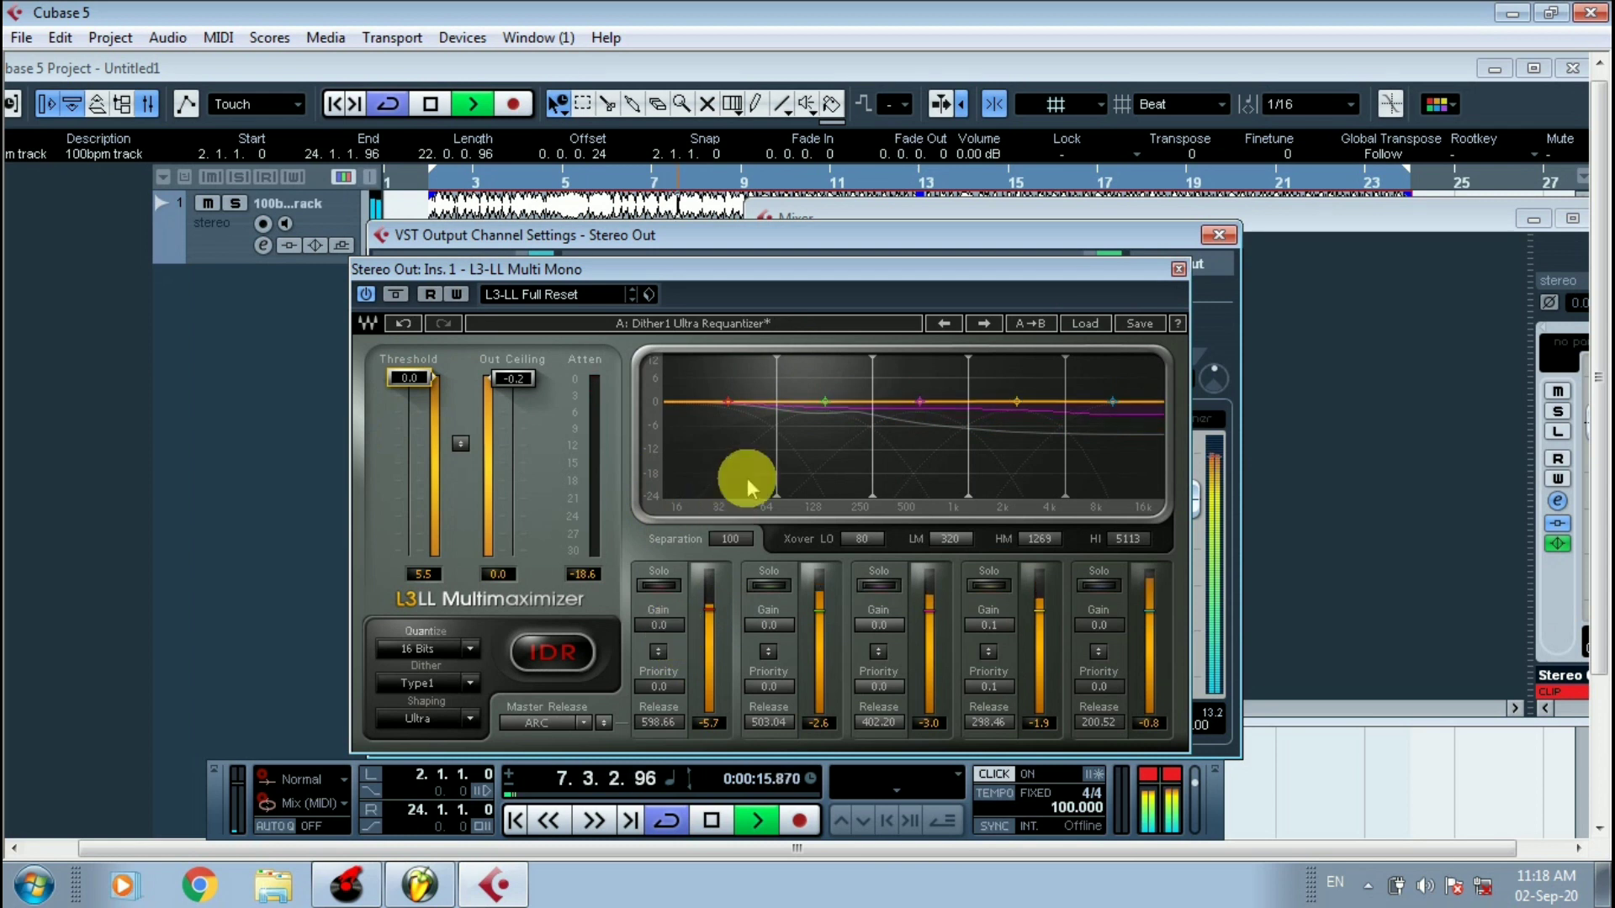
pyautogui.click(729, 375)
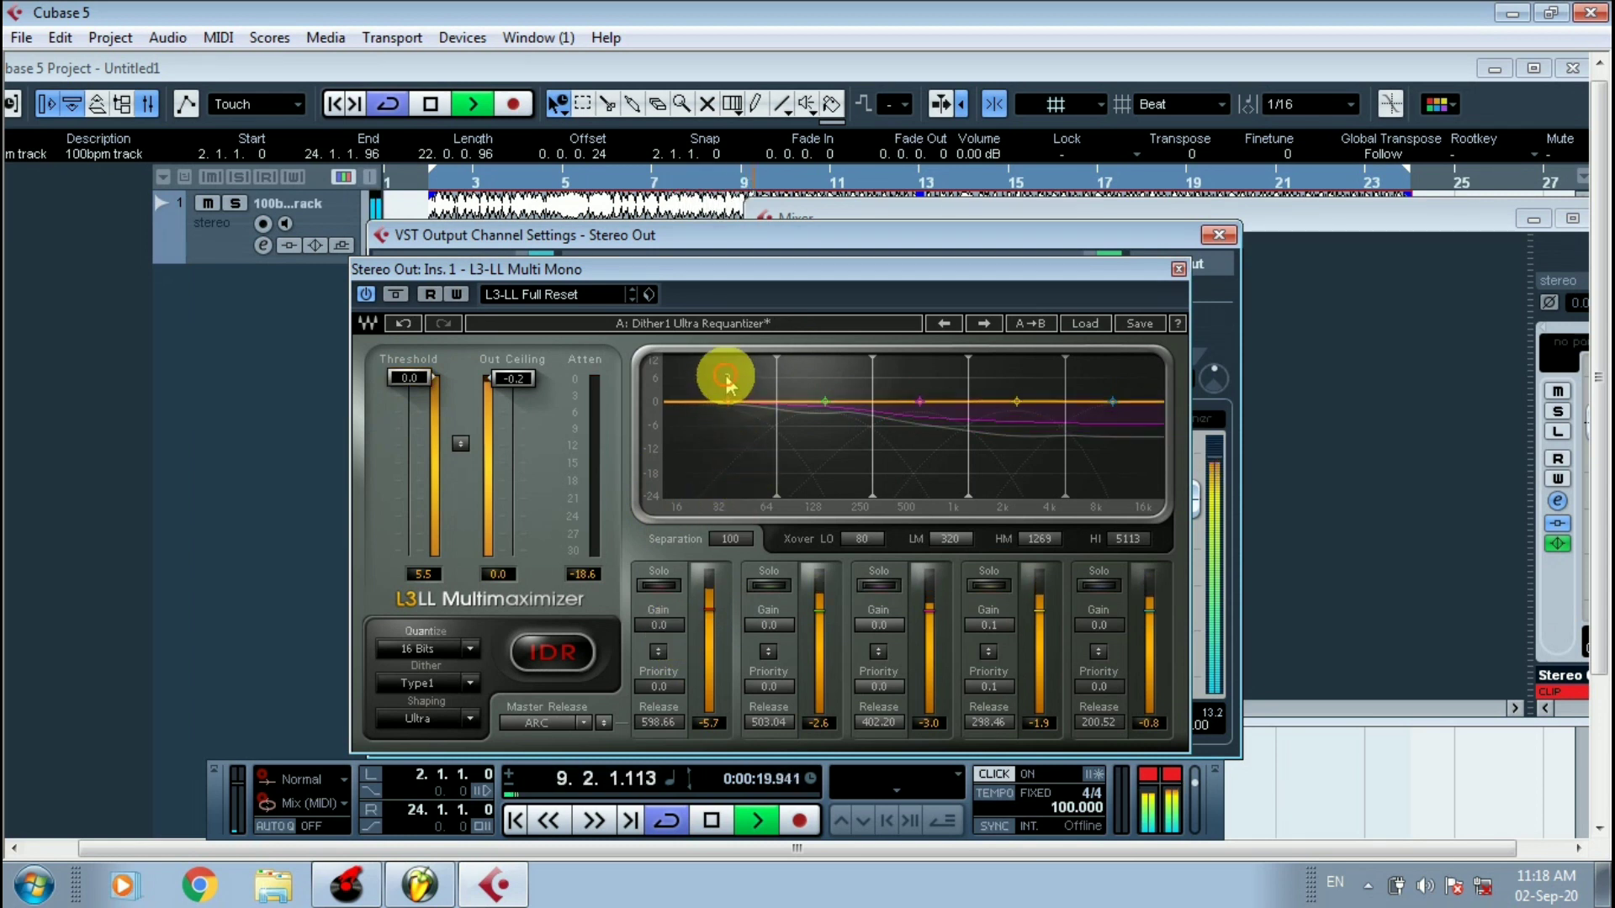
pyautogui.moveTo(729, 383)
pyautogui.mouseDown()
pyautogui.moveTo(725, 367)
pyautogui.moveTo(730, 406)
pyautogui.moveTo(721, 353)
pyautogui.moveTo(721, 451)
pyautogui.moveTo(723, 365)
pyautogui.mouseUp()
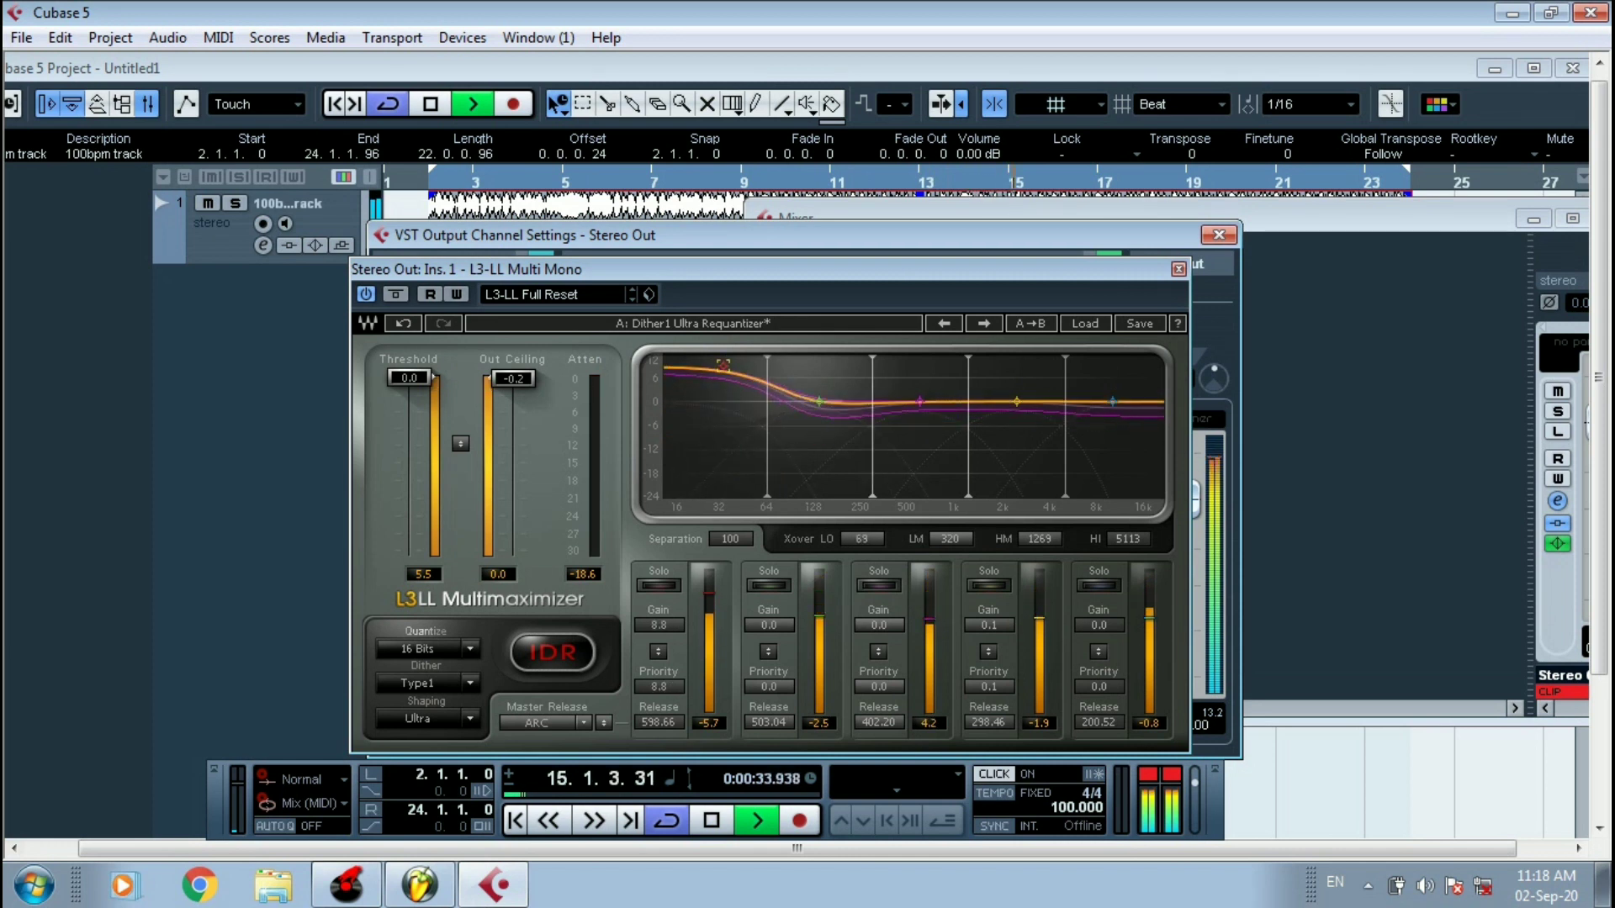
pyautogui.moveTo(915, 402)
pyautogui.mouseDown()
pyautogui.moveTo(933, 386)
pyautogui.moveTo(902, 401)
pyautogui.mouseUp()
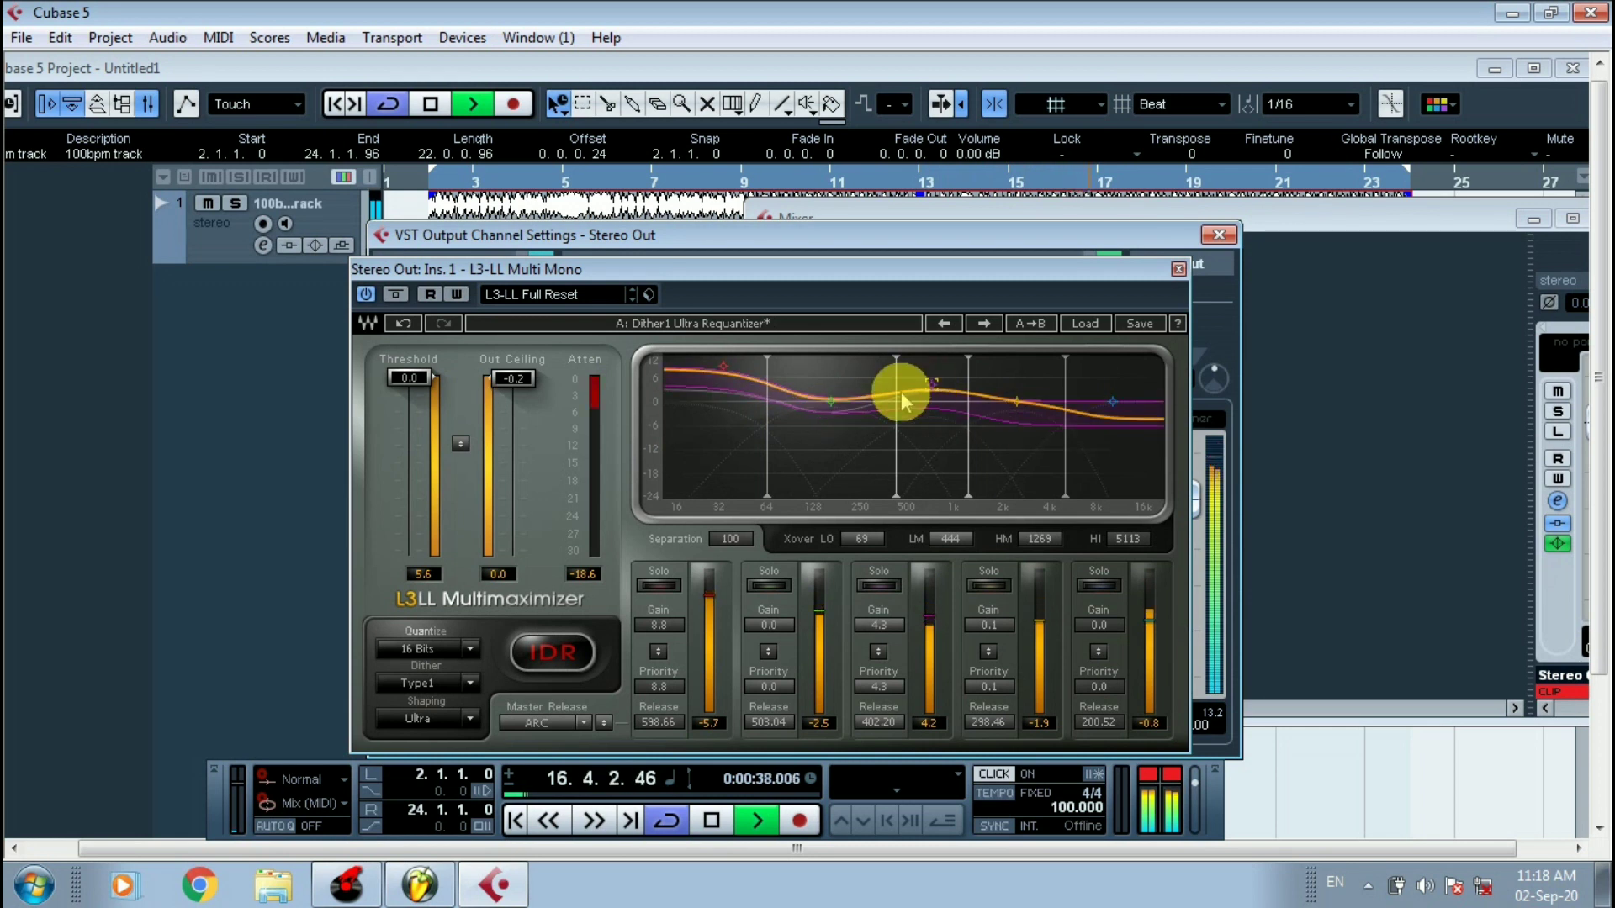
pyautogui.moveTo(408, 376); pyautogui.dragTo(383, 410)
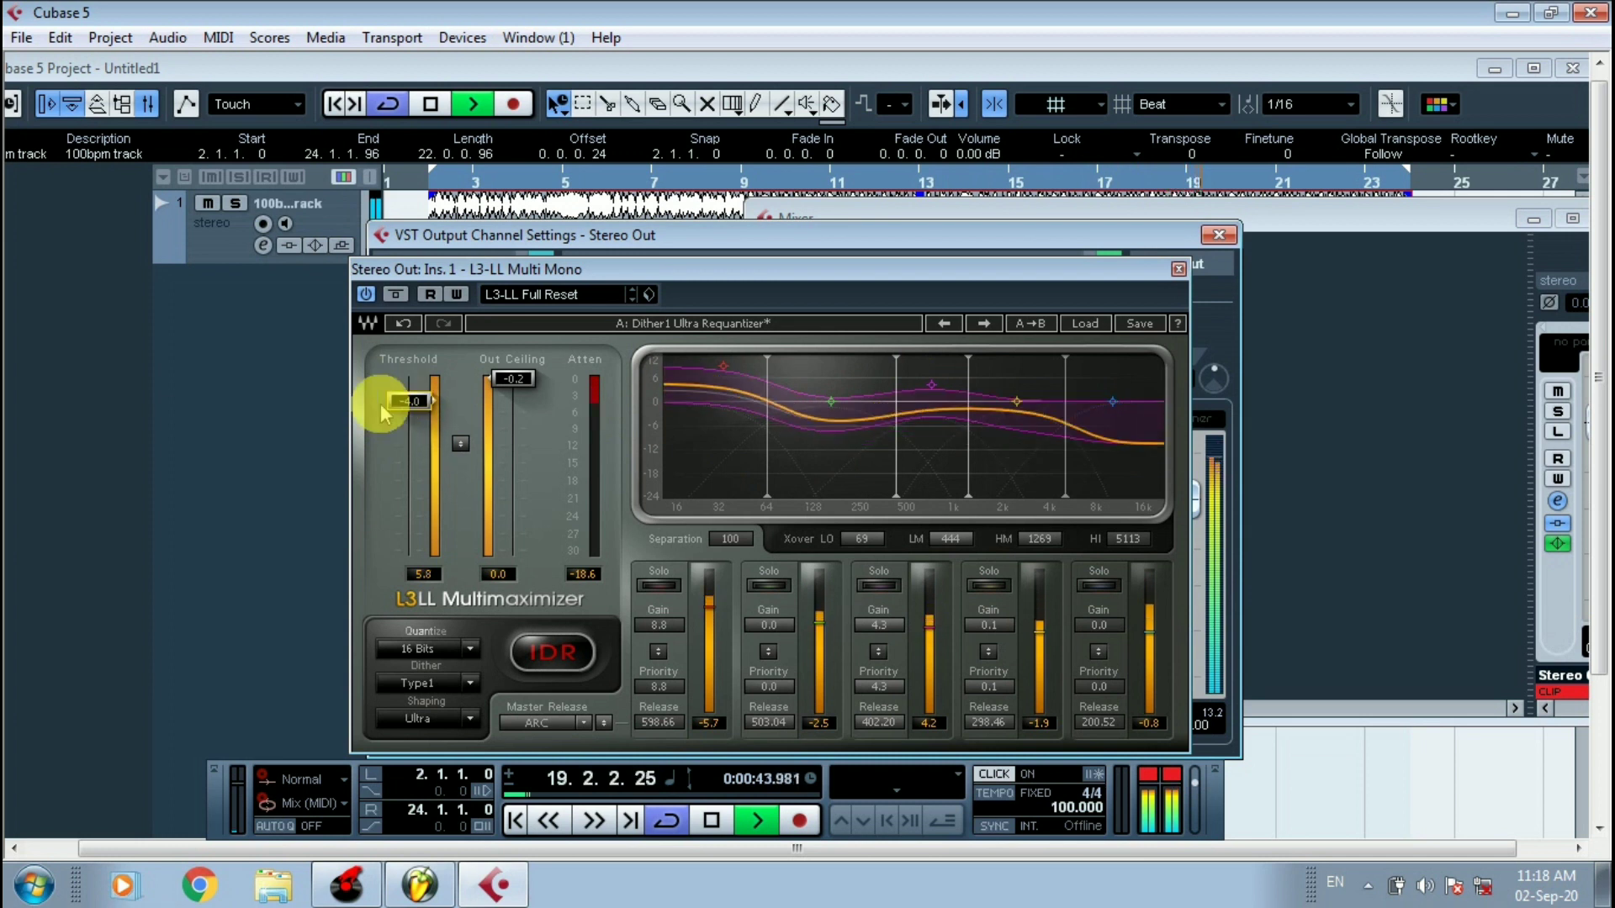
pyautogui.press('space')
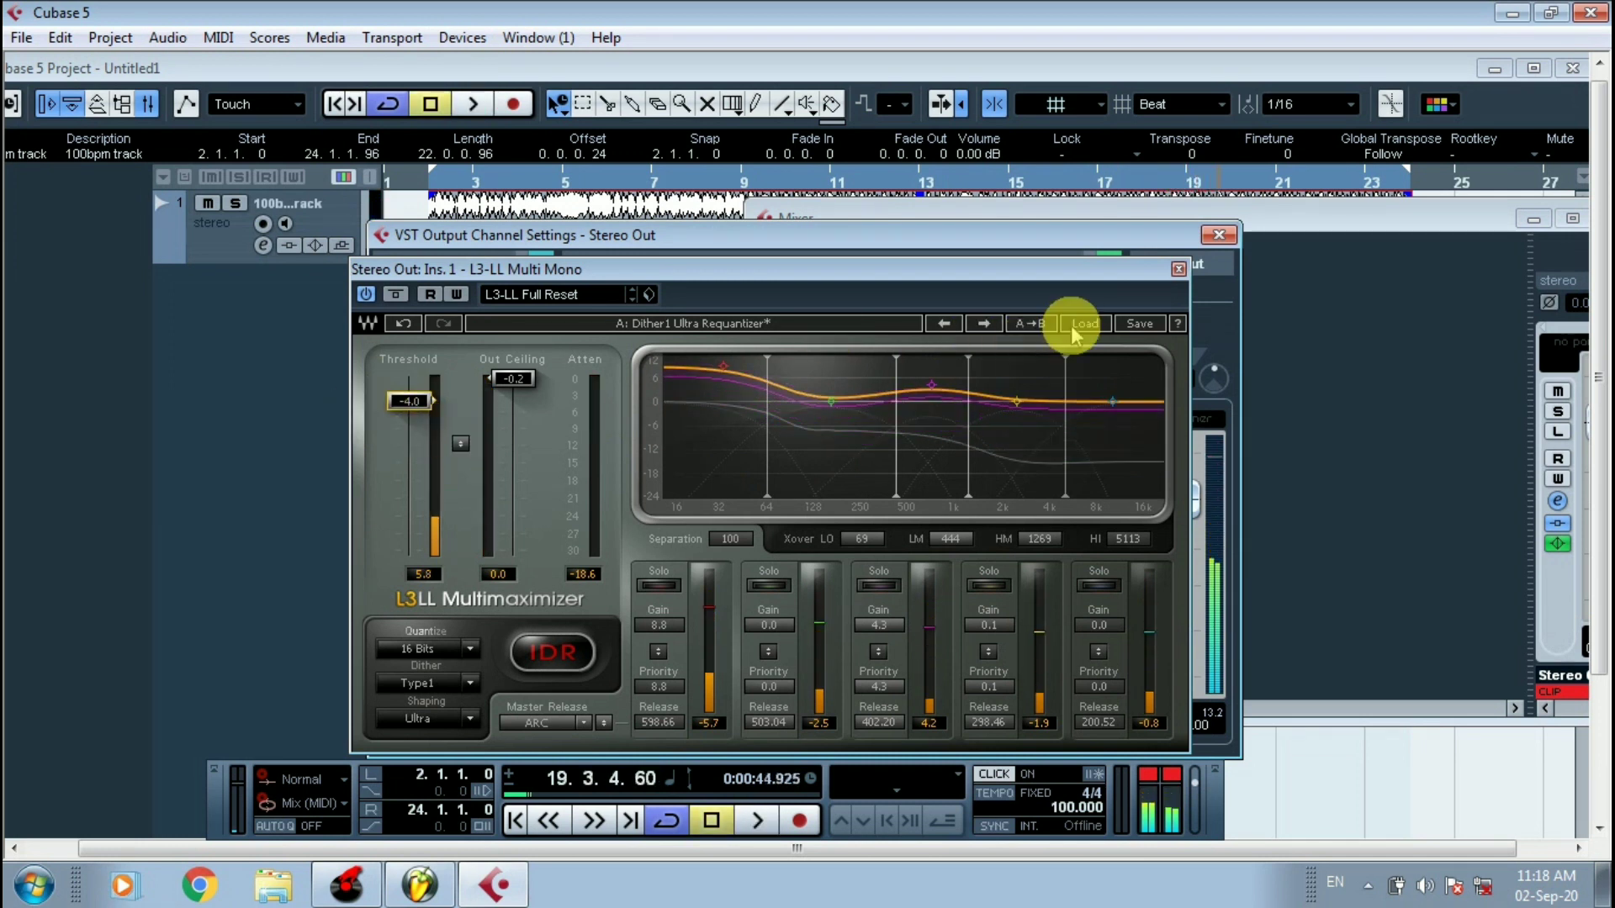
# Keep the current L3-LL preset and reduce the lowest band's gain to 3.6.
pyautogui.click(1084, 329)
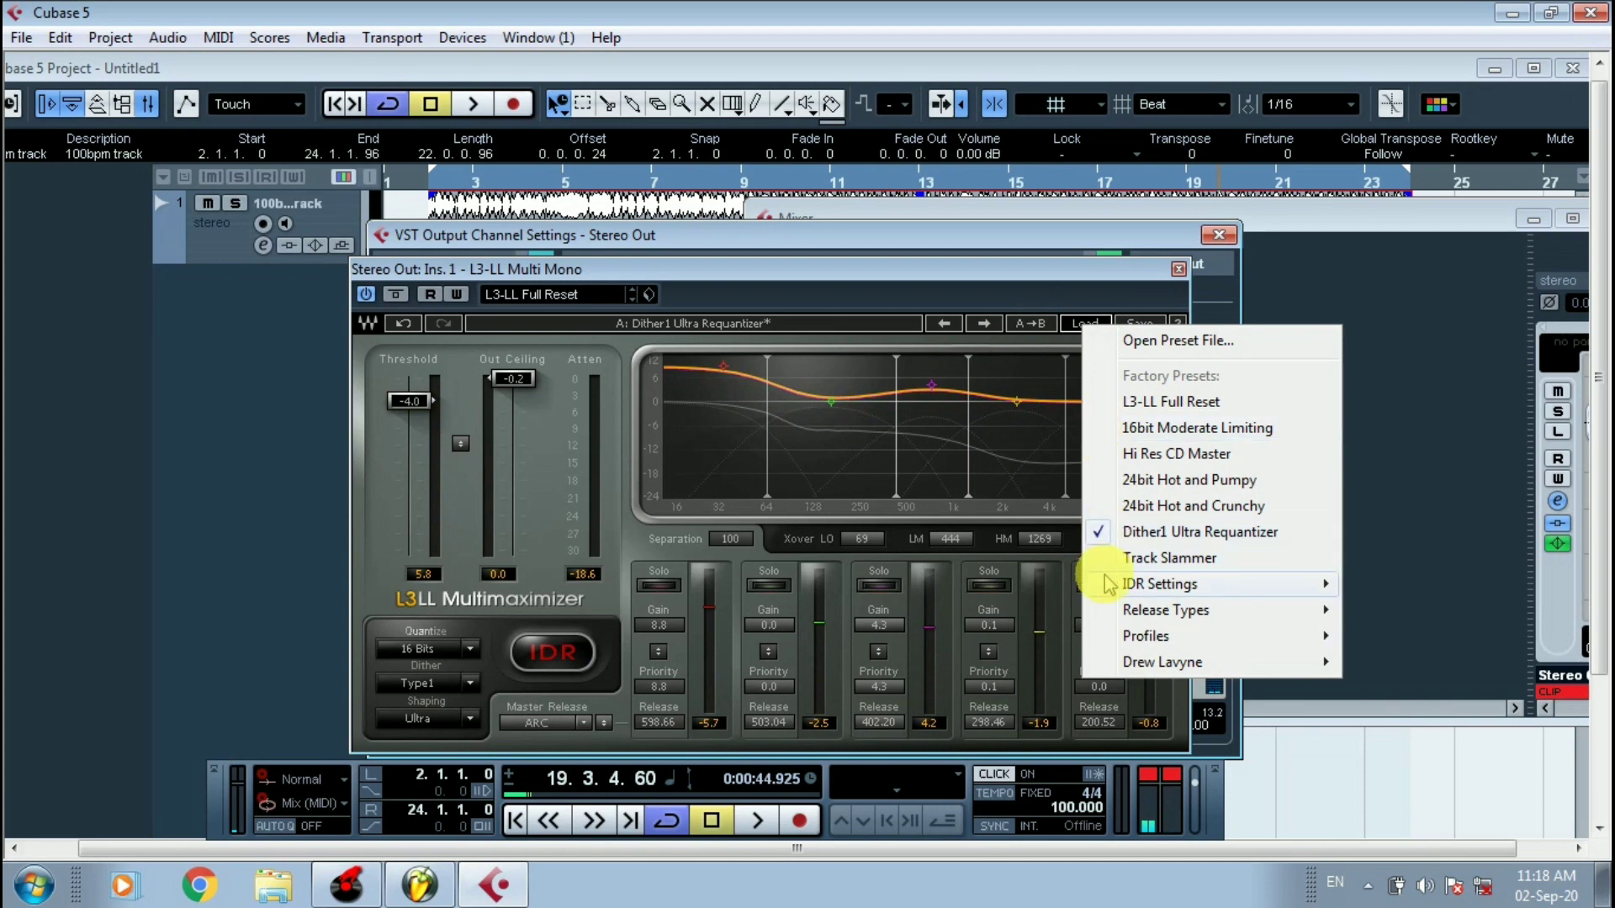
pyautogui.click(850, 270)
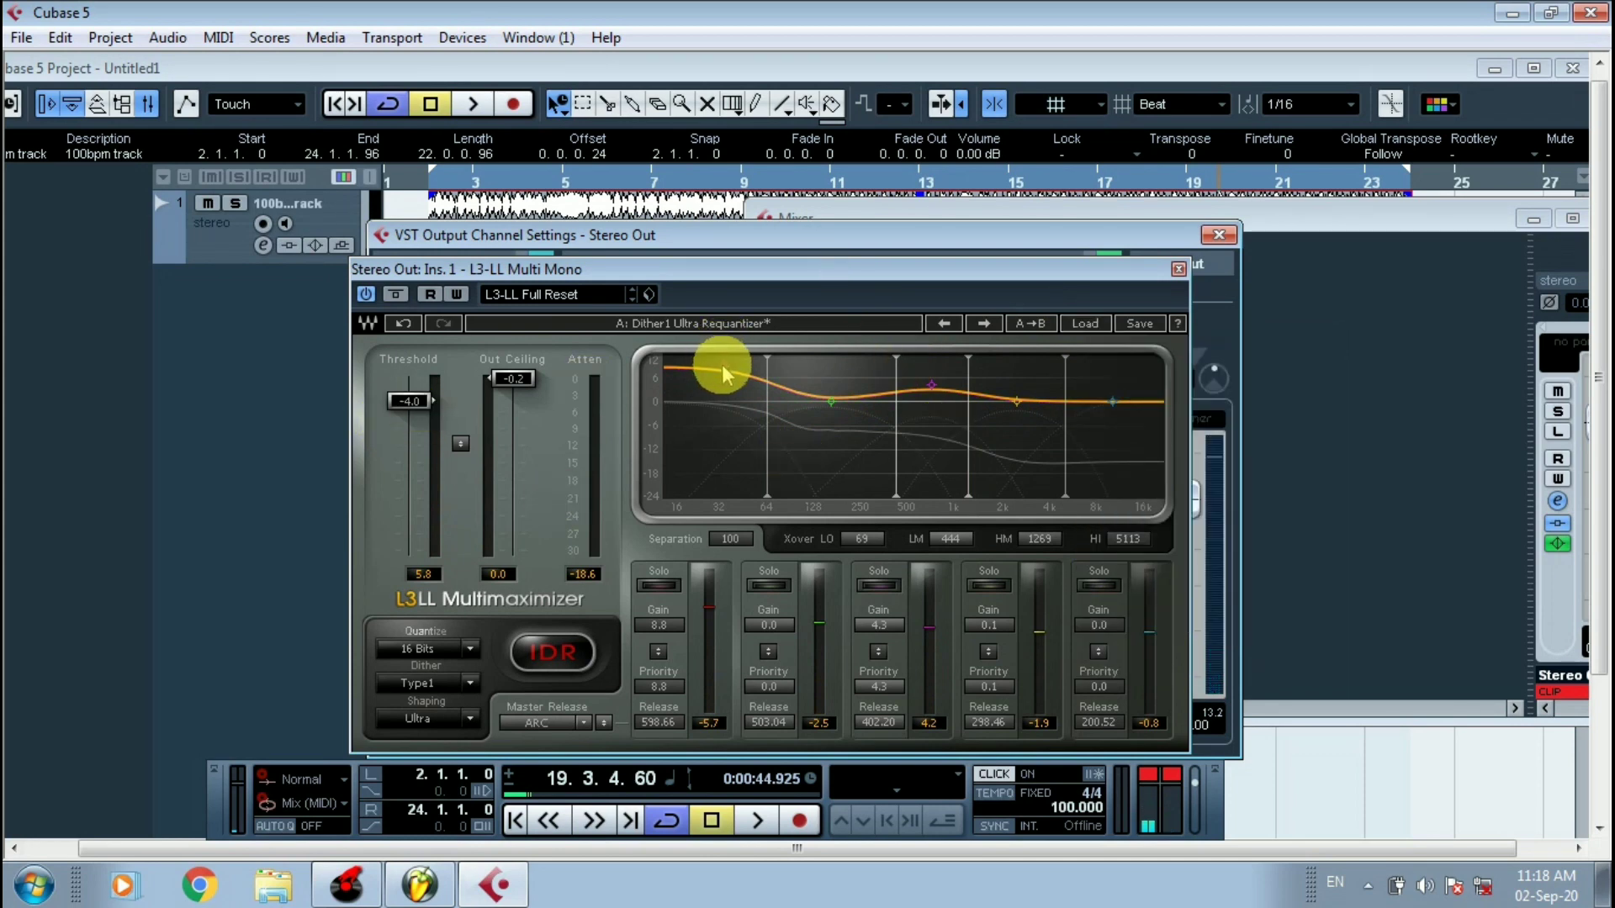
pyautogui.moveTo(721, 365); pyautogui.dragTo(722, 368)
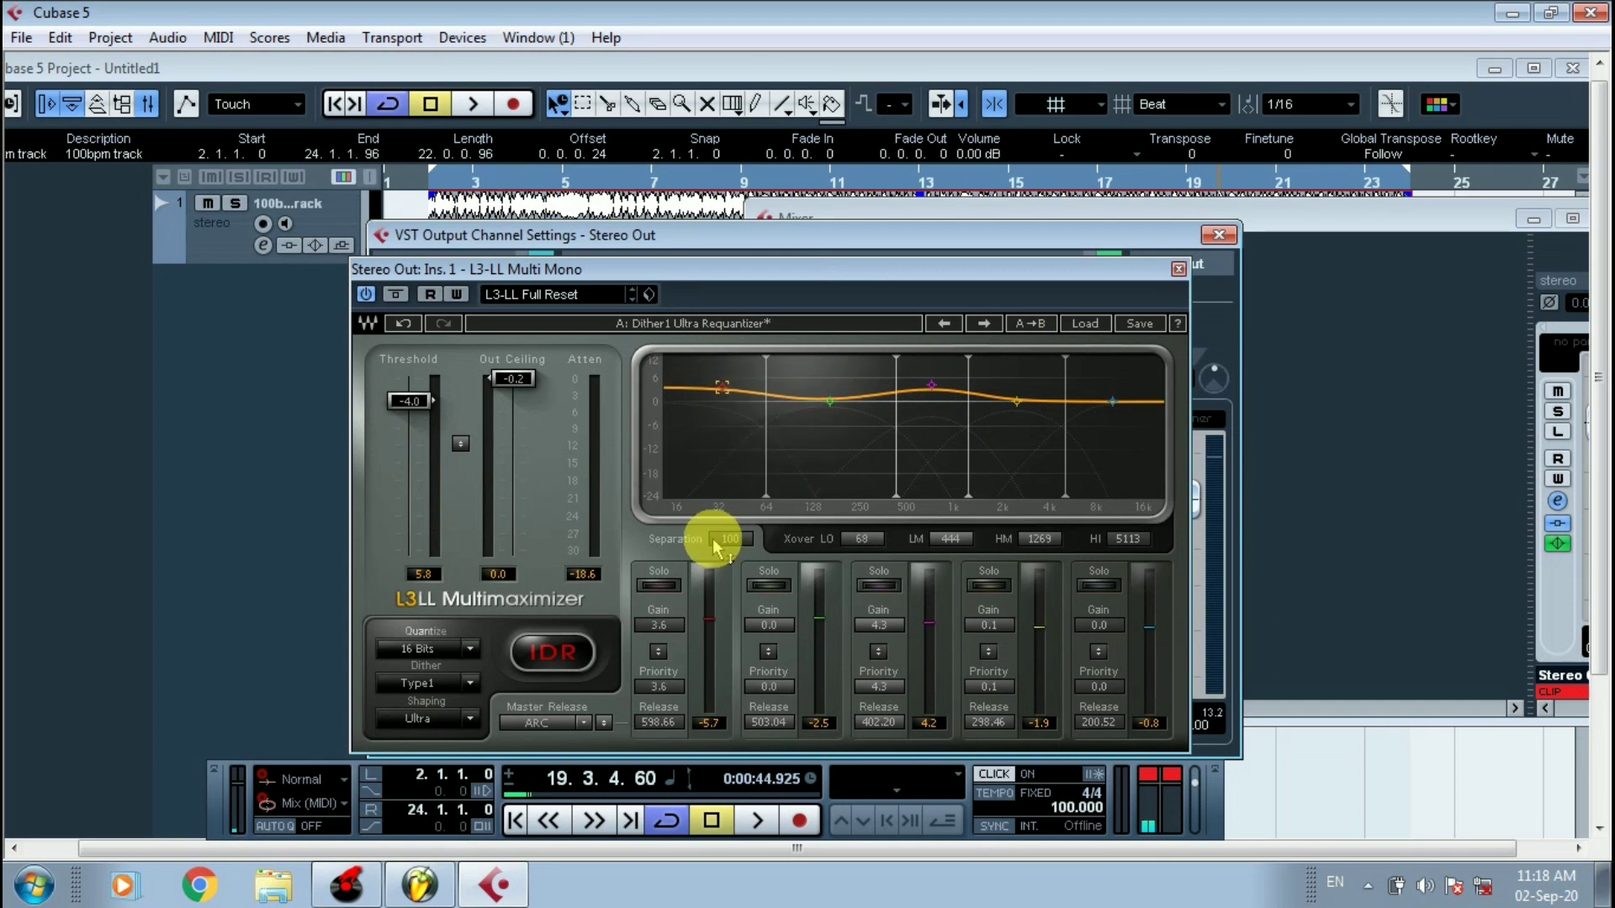
pyautogui.press('space')
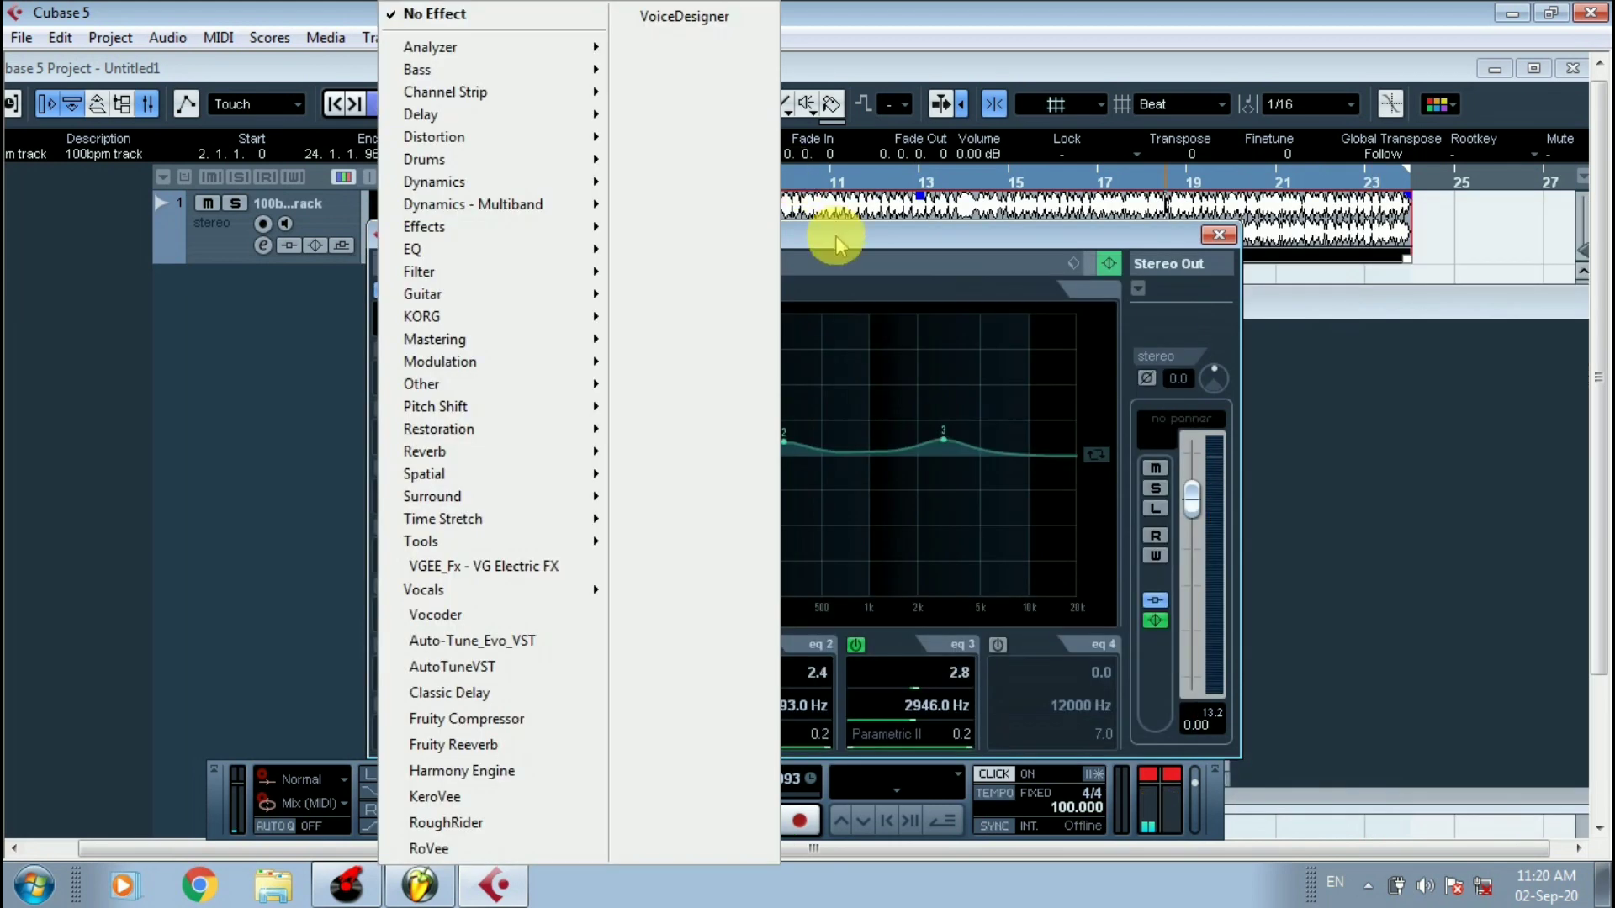
# Add the L3-LL Ultra Mono plug-in to insert slot 2 of the Stereo Out channel.
pyautogui.click(836, 244)
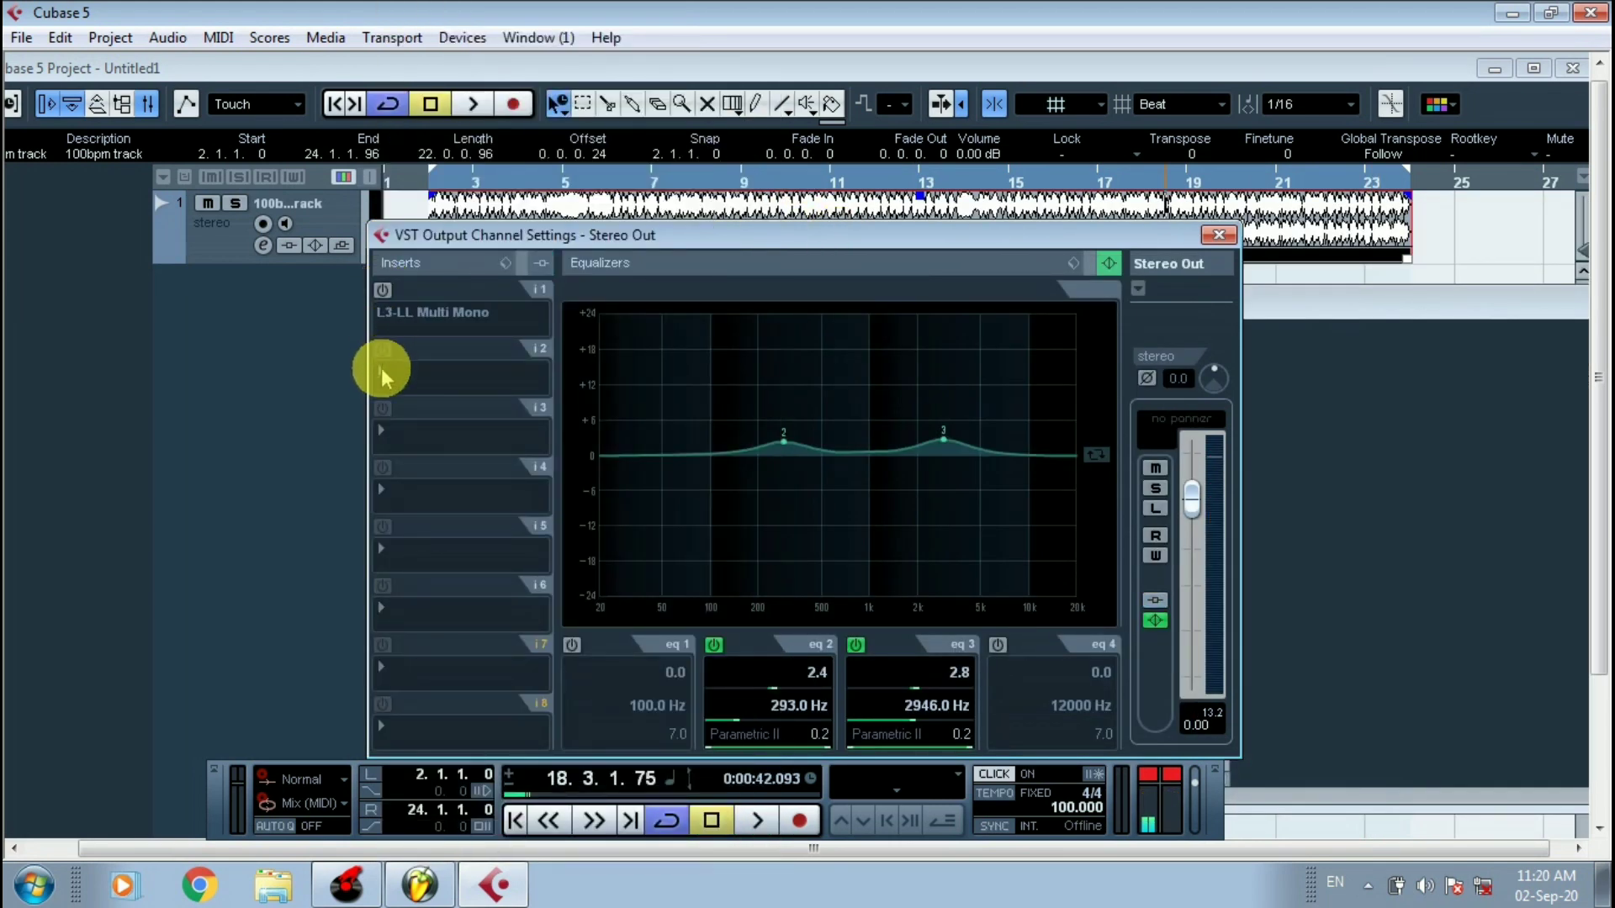
pyautogui.click(382, 376)
pyautogui.moveTo(599, 183)
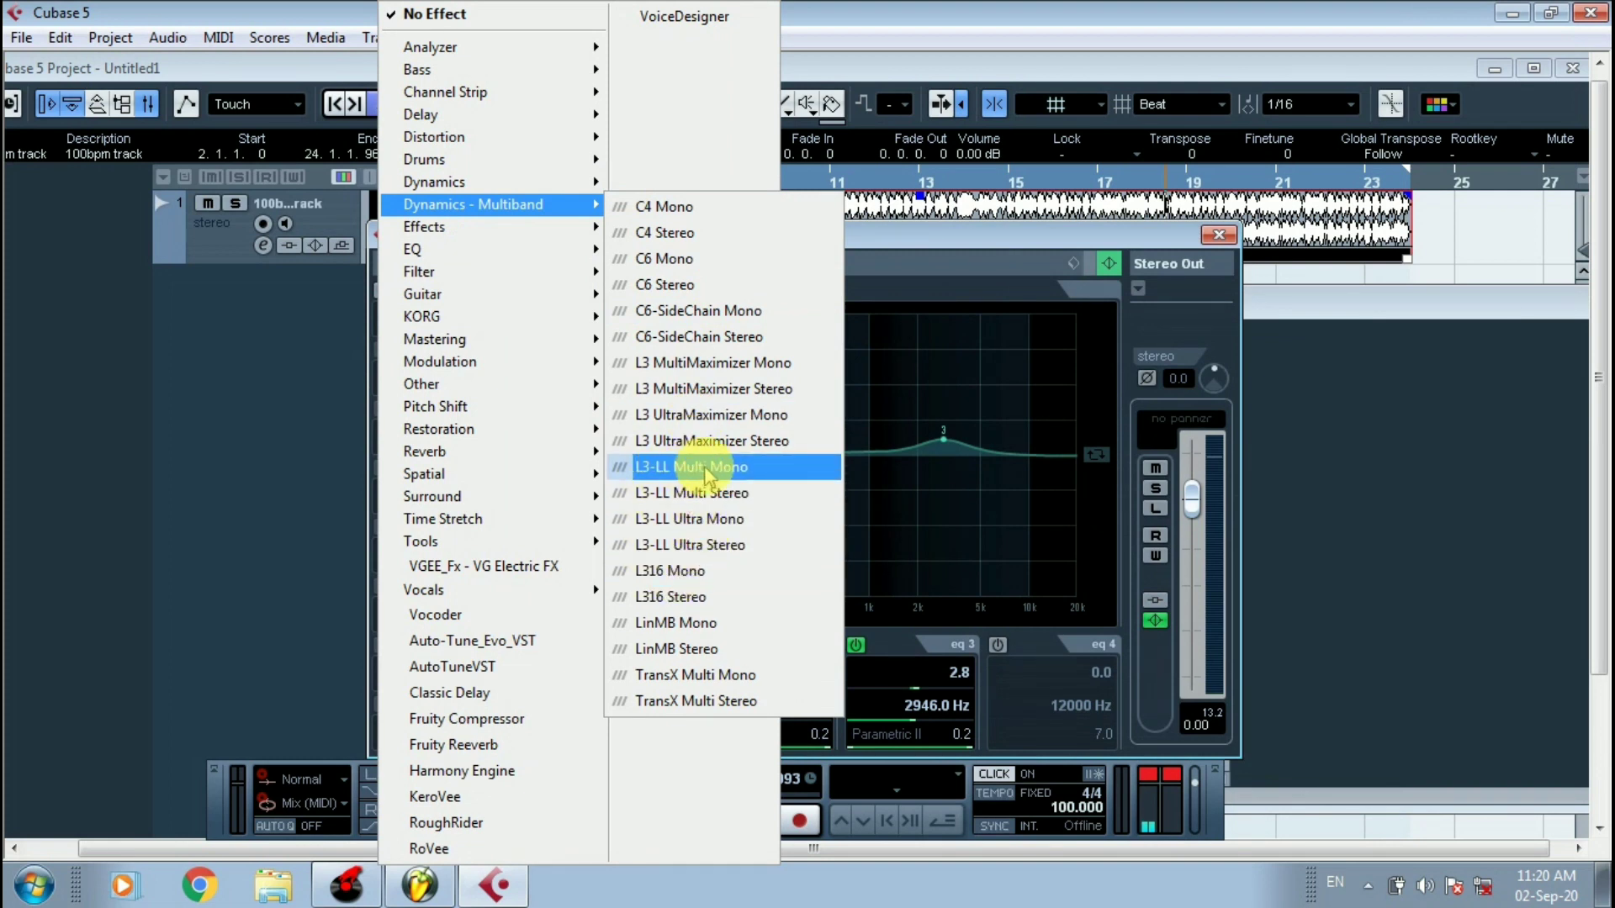
pyautogui.click(683, 521)
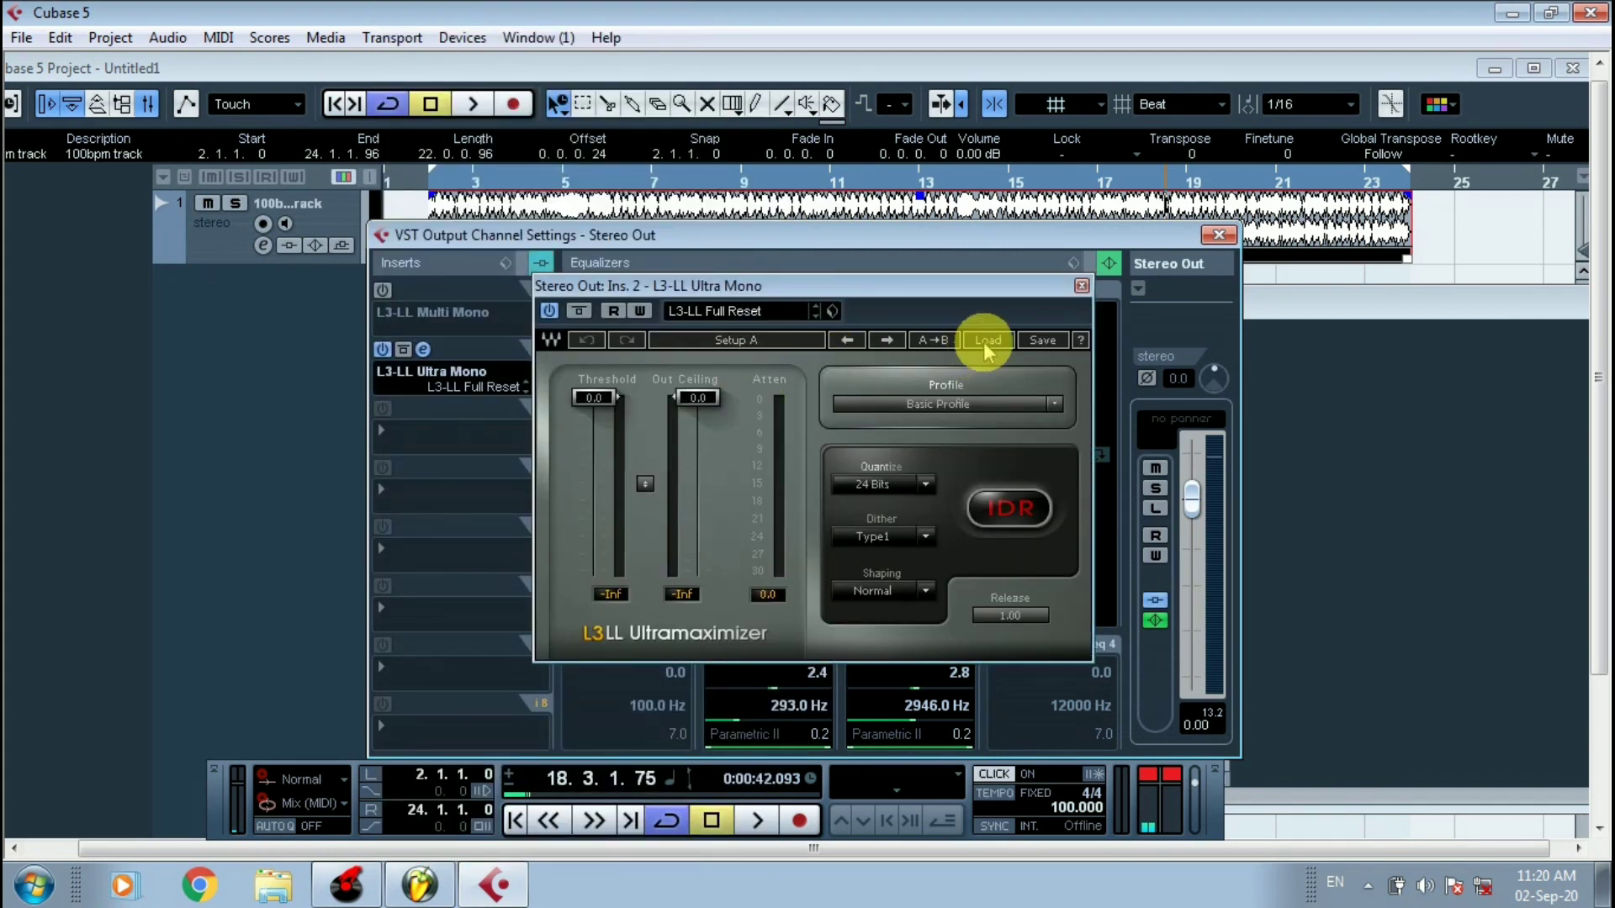
# Load the 16bit Moderate Limiting preset into L3-LL Ultra Mono and compare the sound with the insert off and on during playback.
pyautogui.click(990, 341)
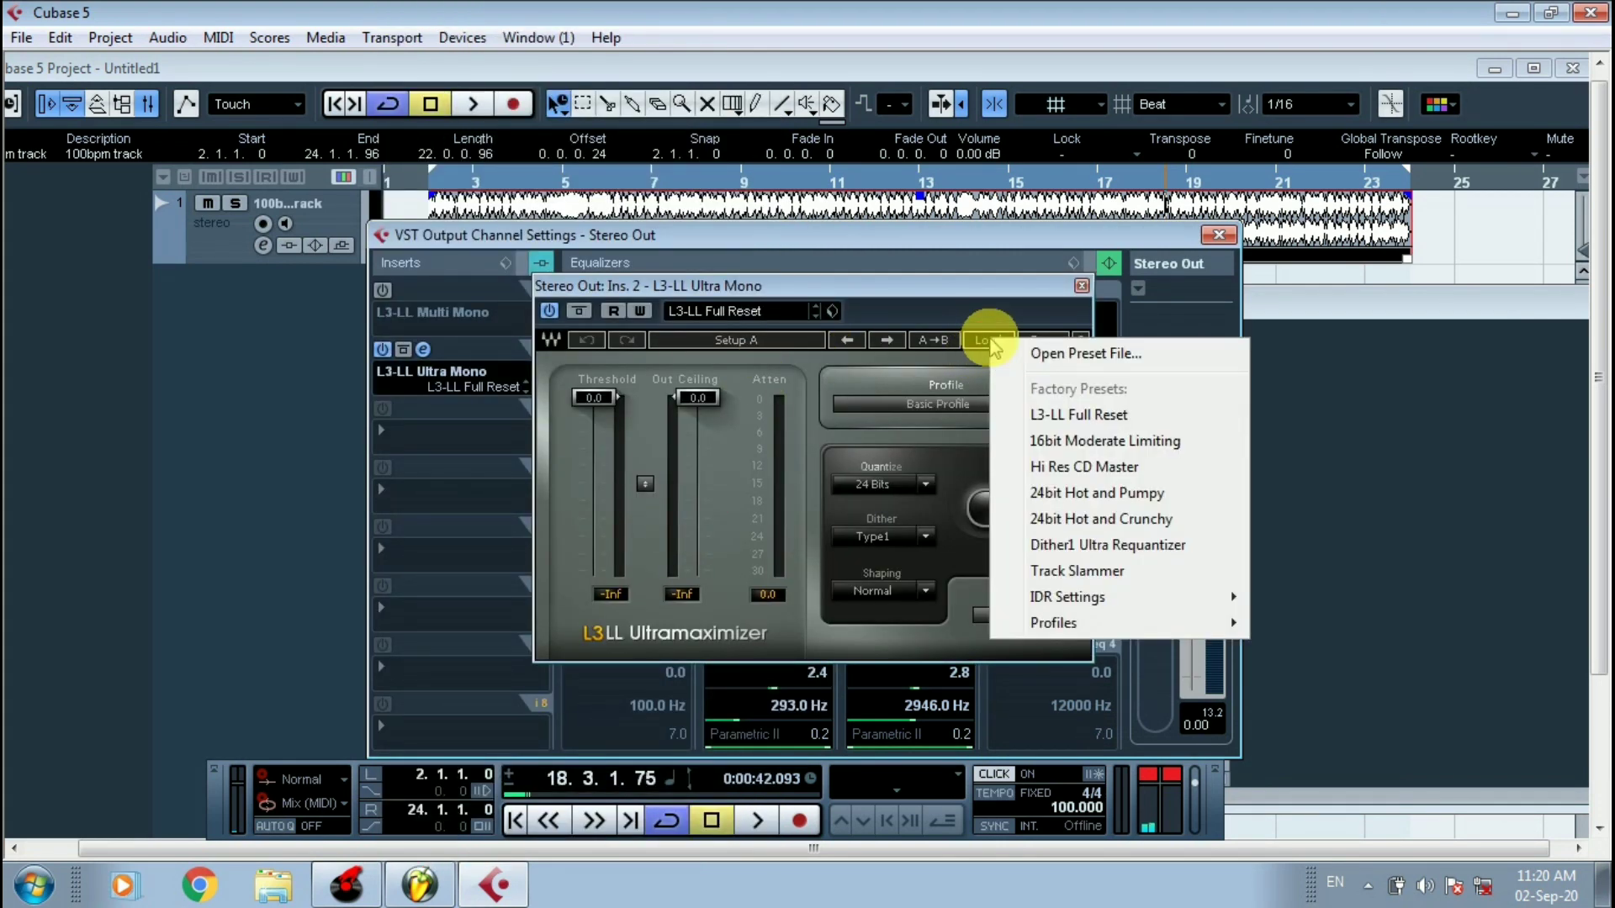
pyautogui.click(1021, 439)
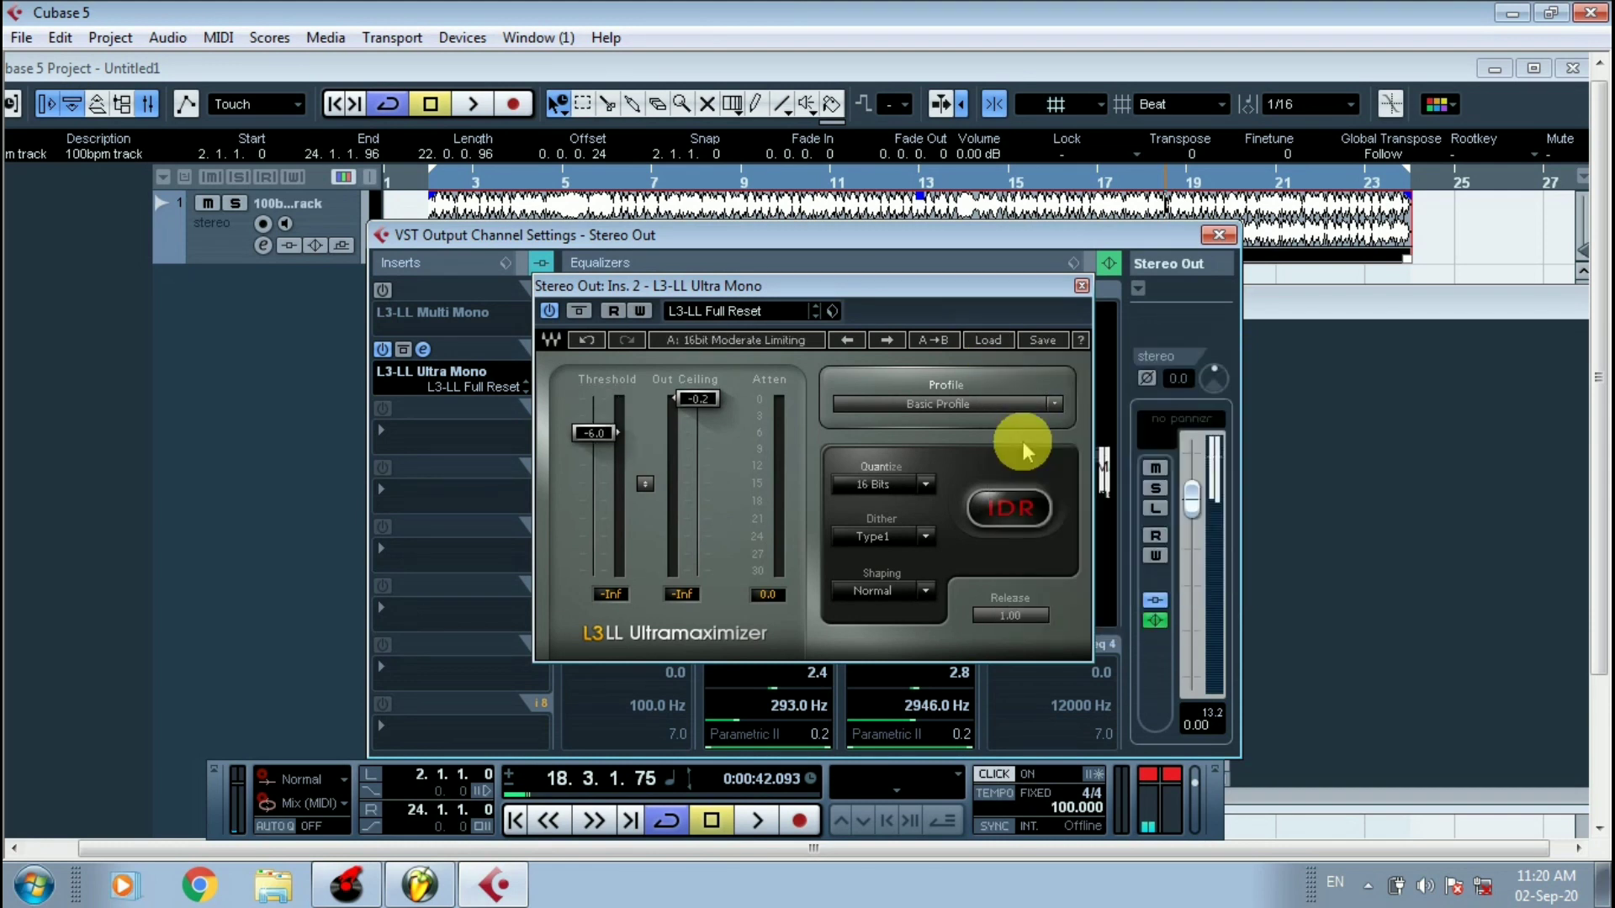
pyautogui.moveTo(935, 295); pyautogui.dragTo(944, 368)
pyautogui.press('space')
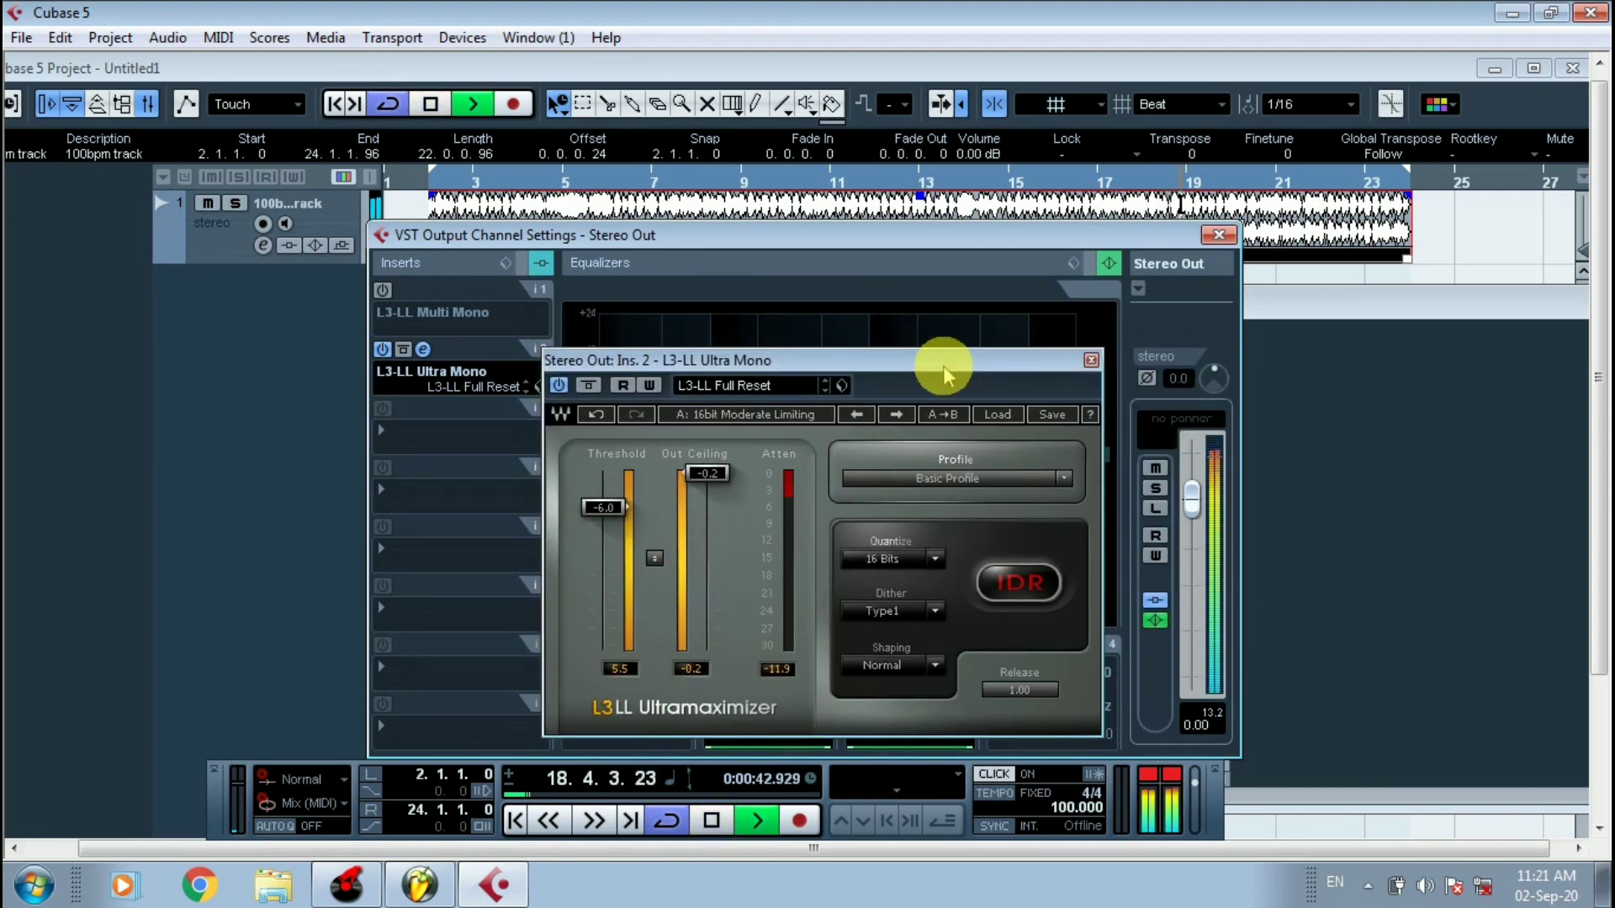
pyautogui.click(558, 385)
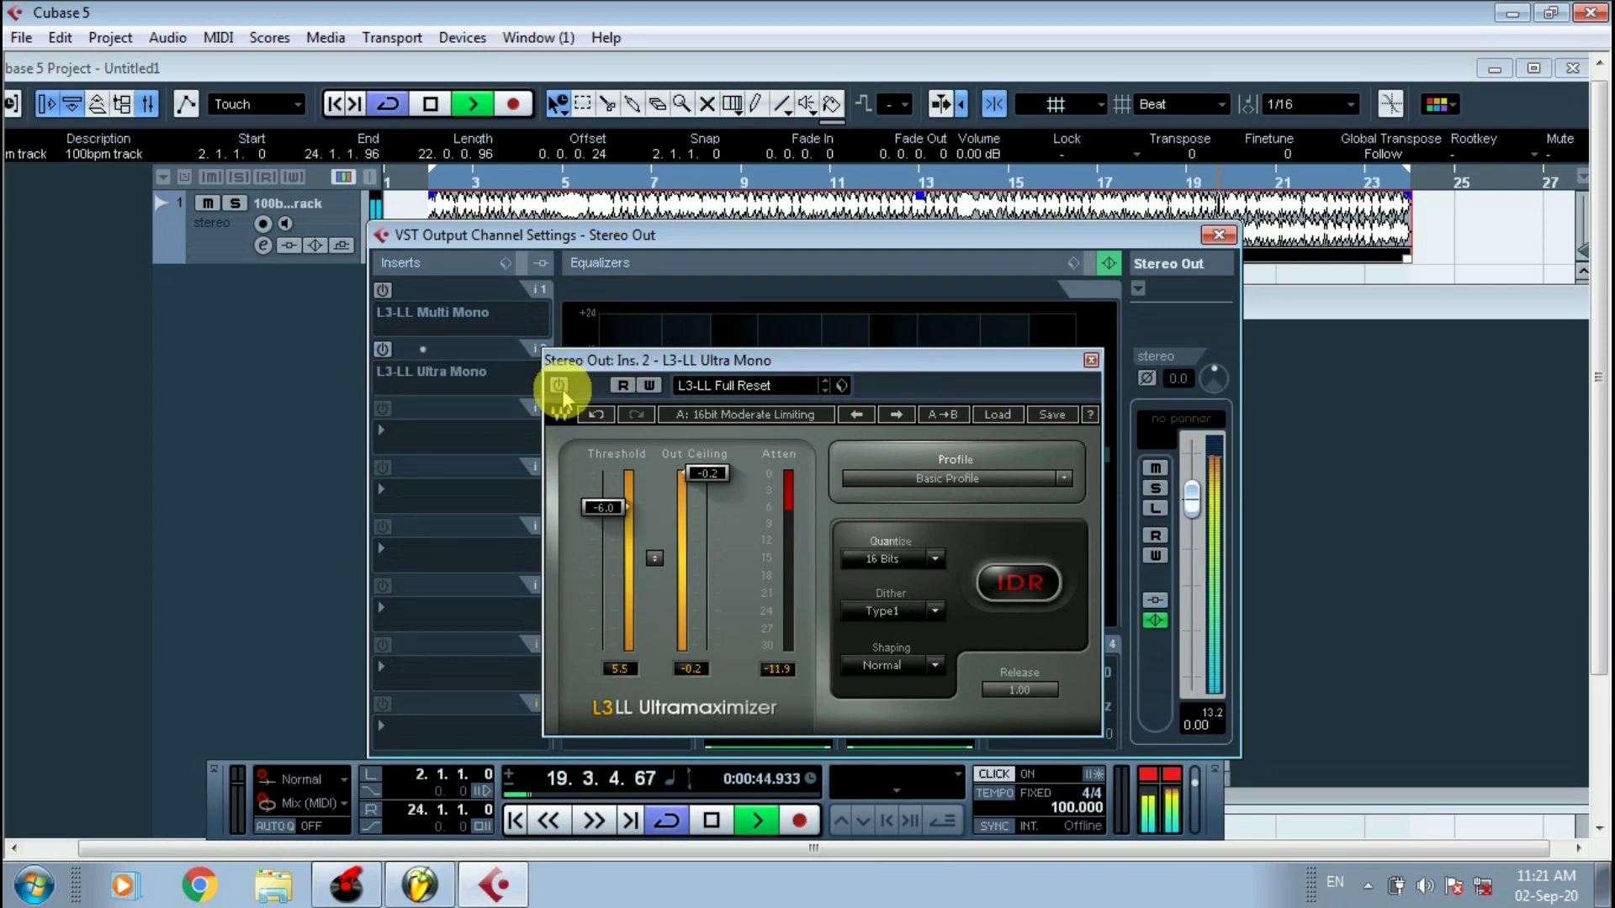
pyautogui.click(559, 386)
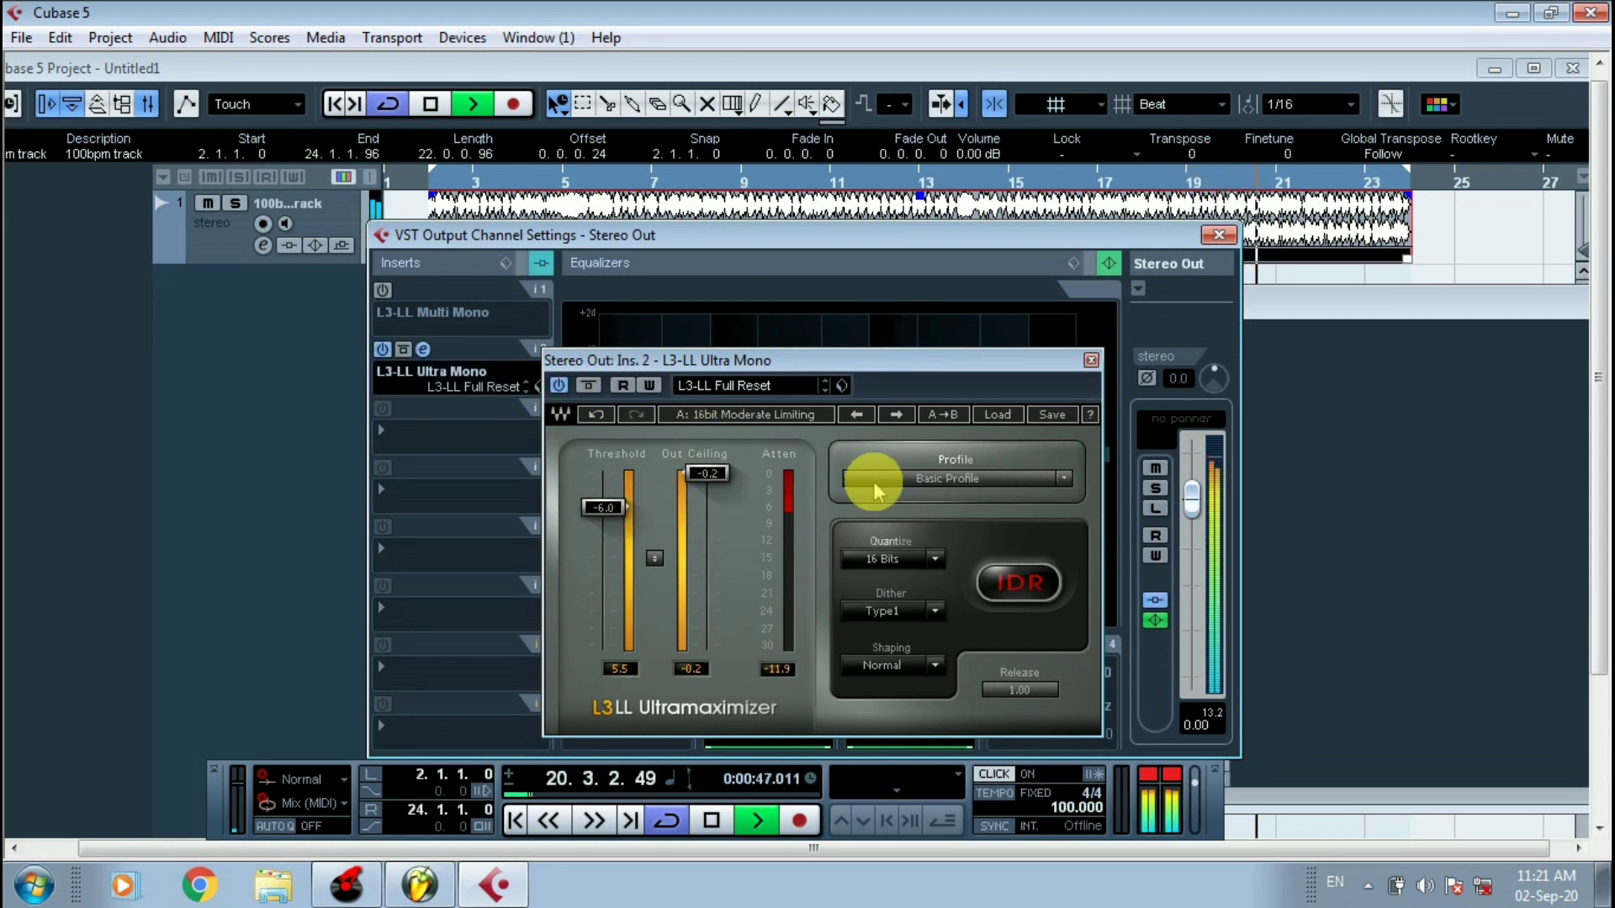
# Load the 24bit Hot and Crunchy factory preset into L3-LL Ultra Mono and set the threshold to -4.0.
pyautogui.click(997, 414)
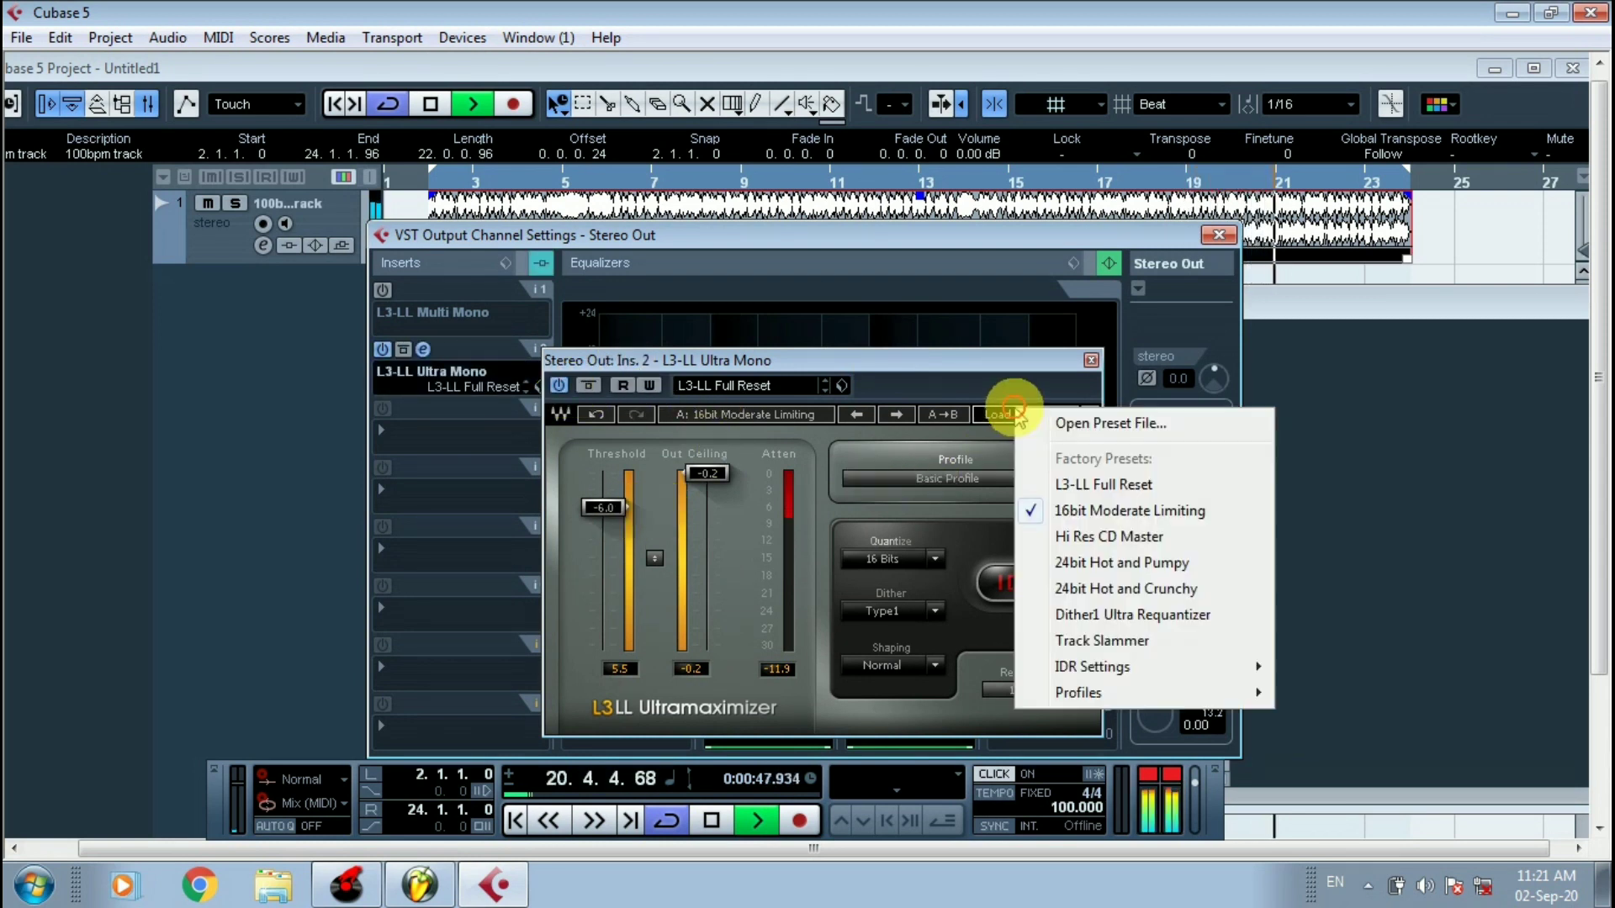
pyautogui.click(1072, 589)
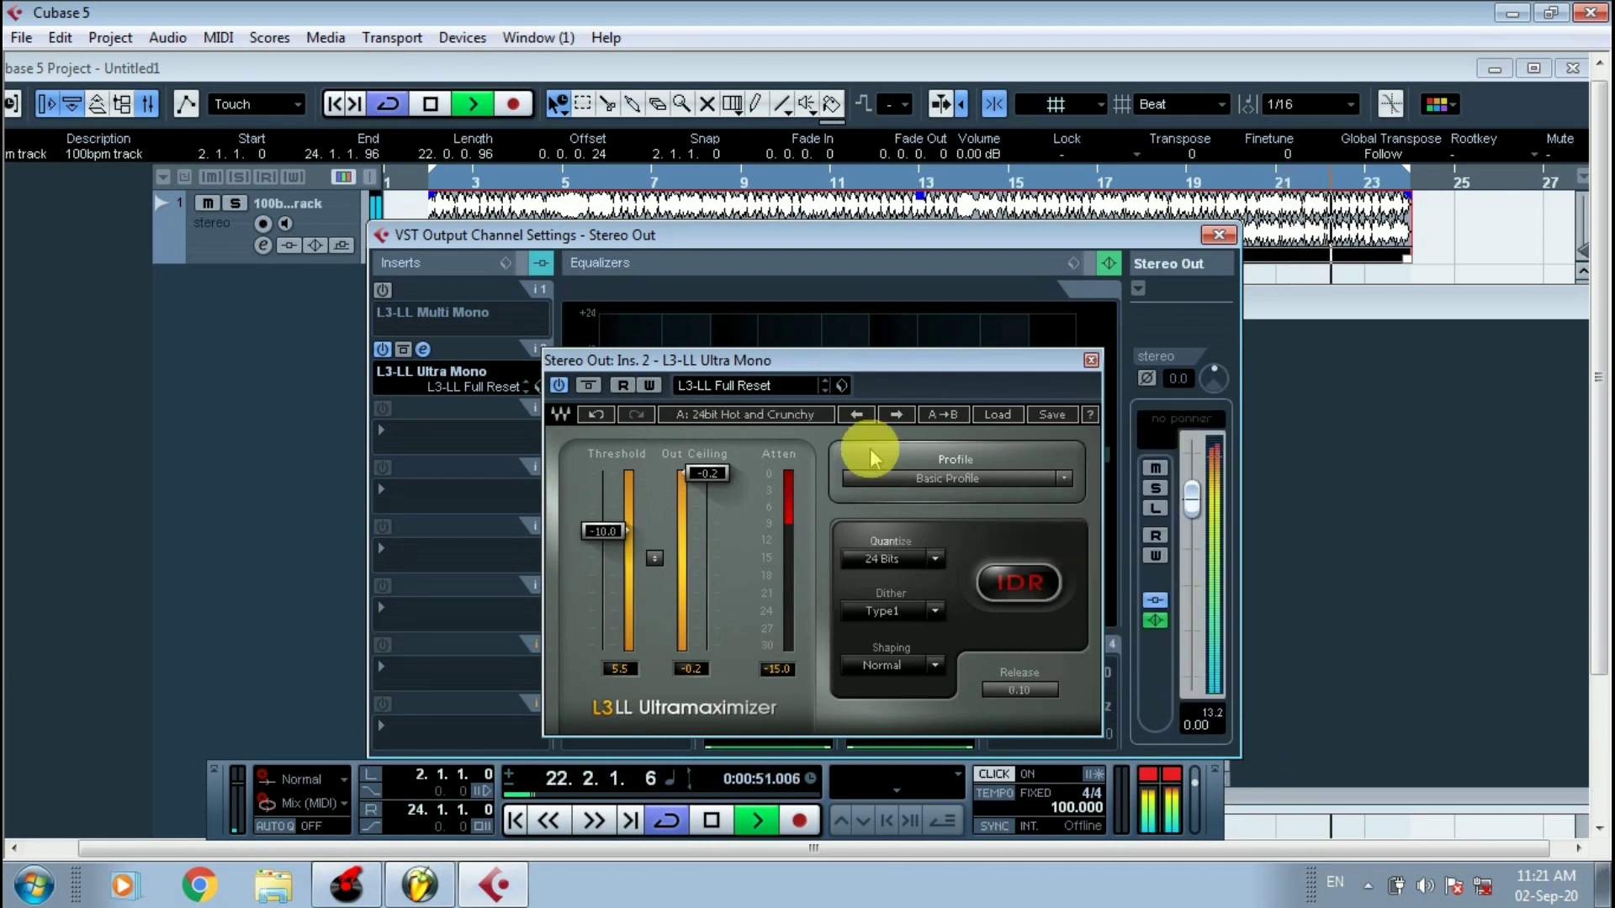
pyautogui.moveTo(603, 539); pyautogui.dragTo(602, 485)
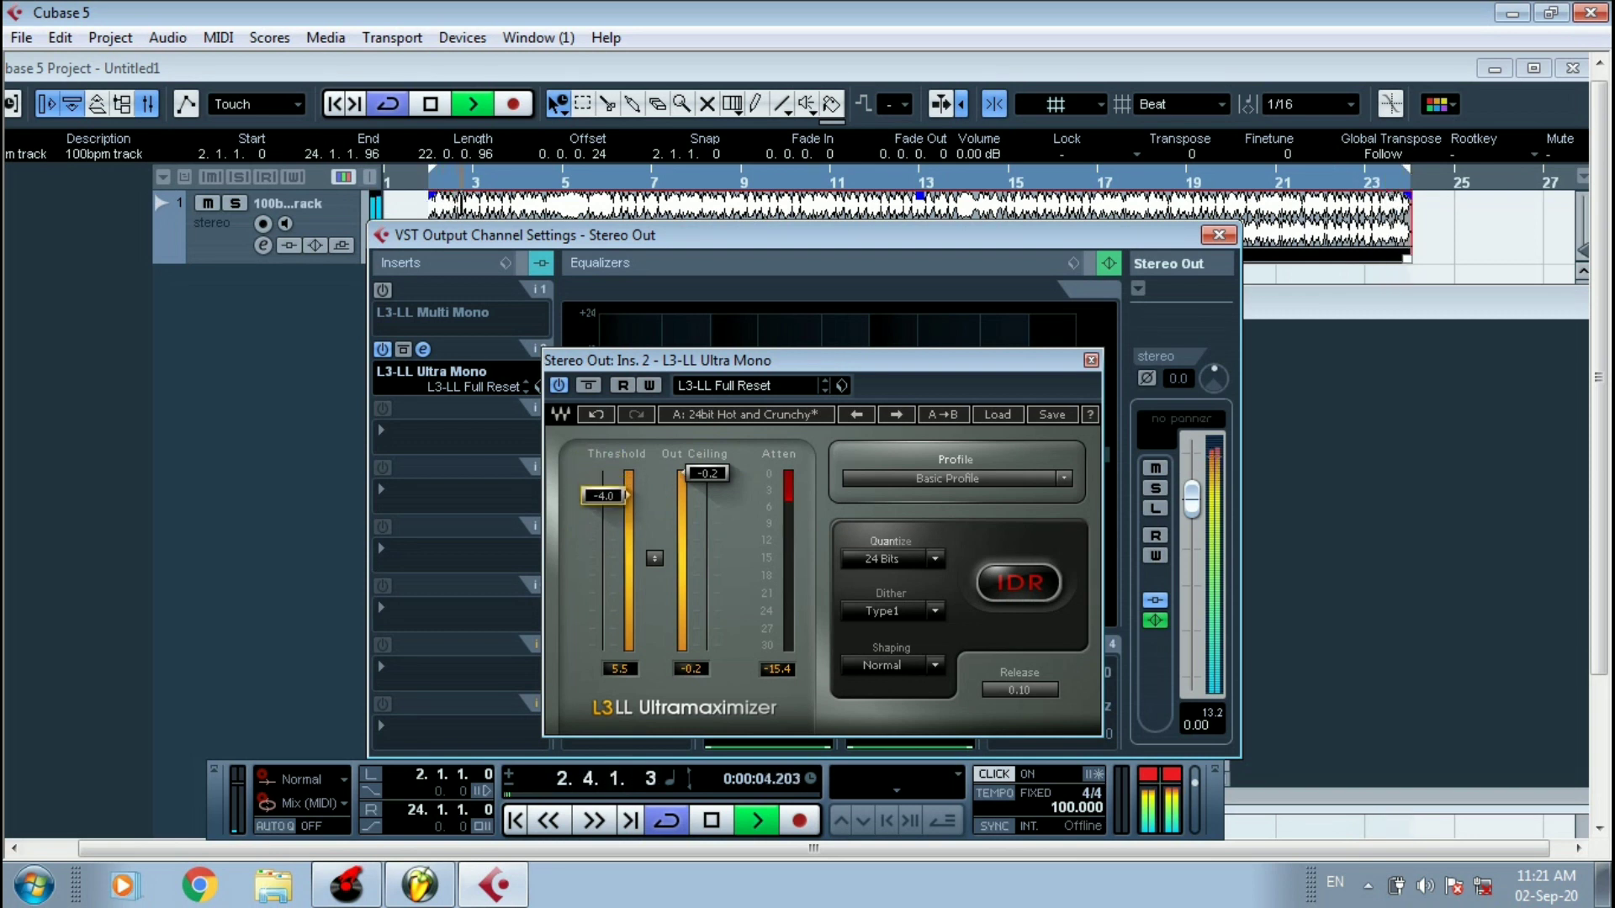
pyautogui.click(602, 497)
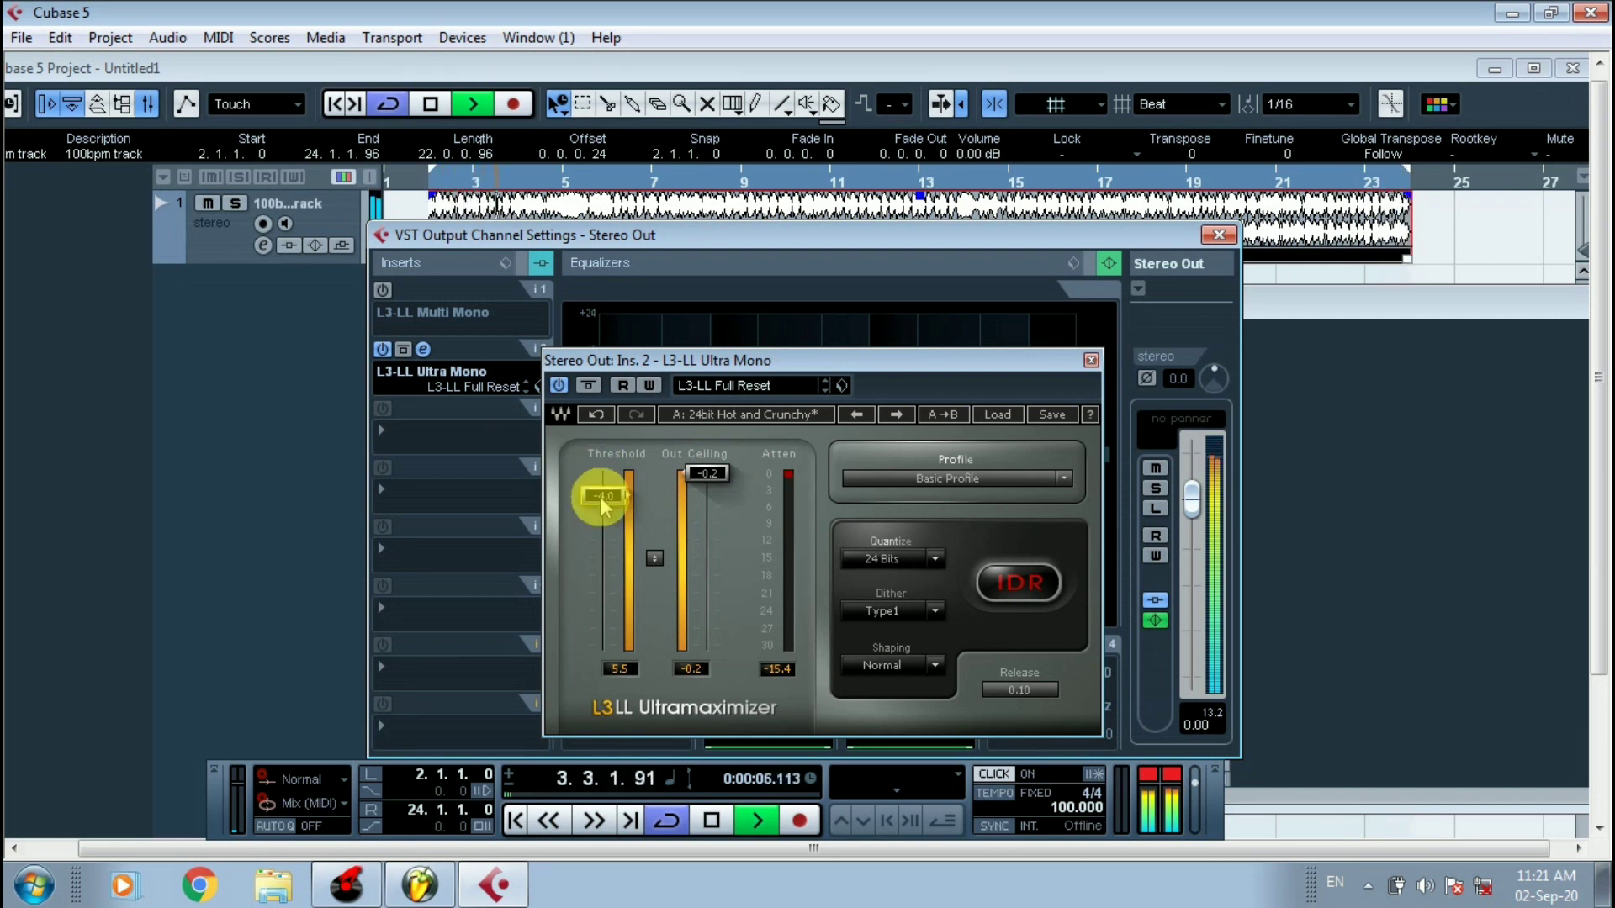
pyautogui.click(984, 343)
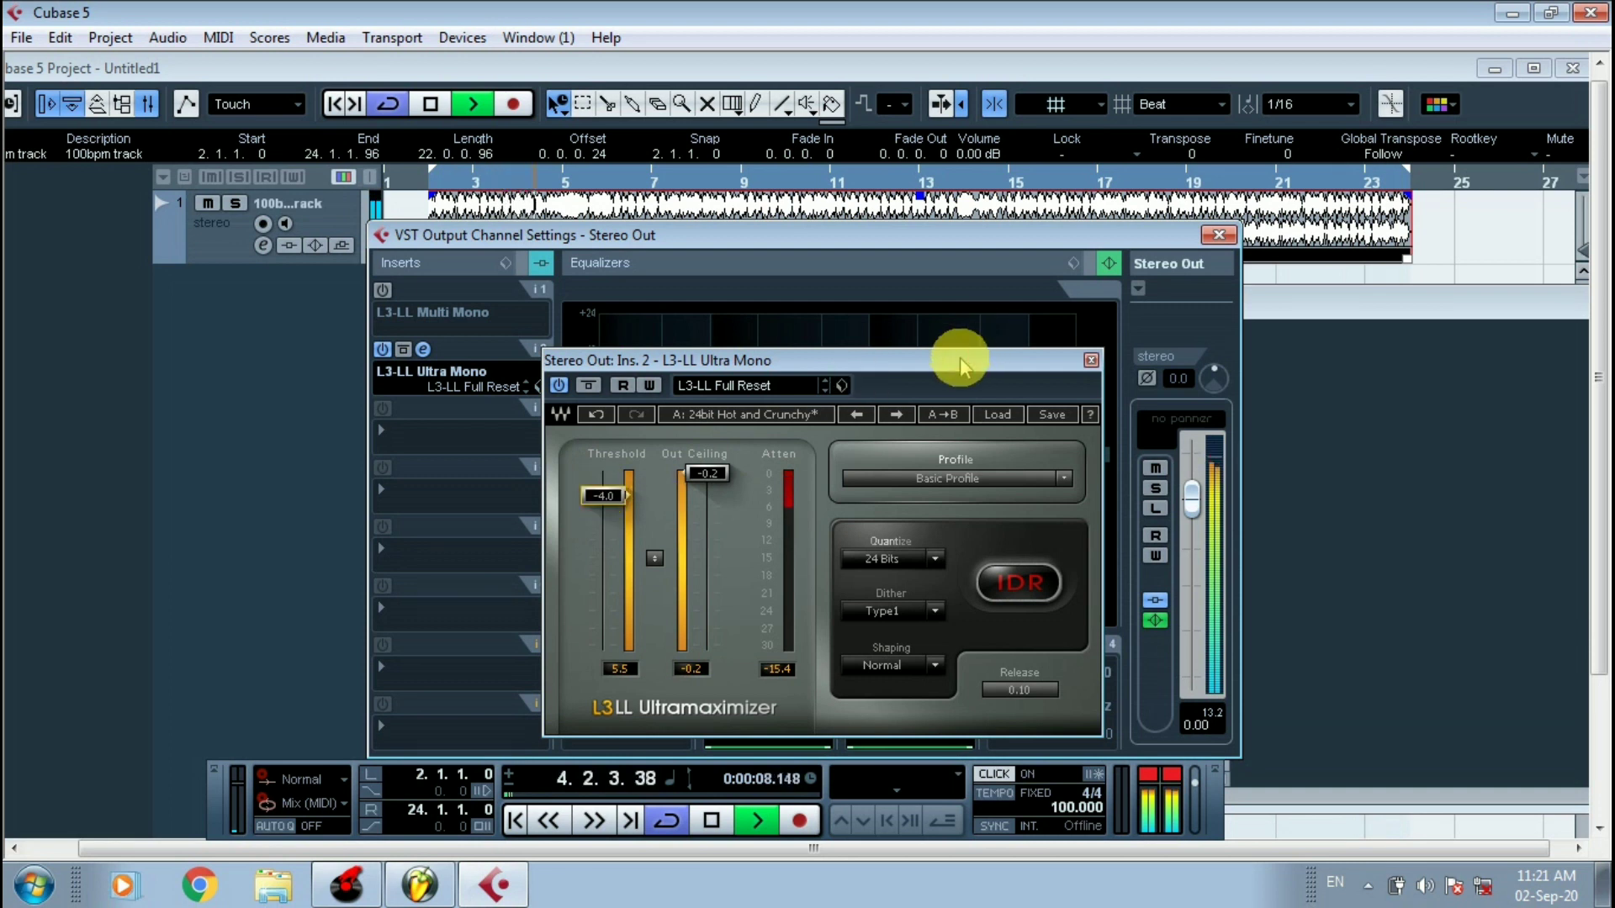
# Compare the sound with the L3-LL Ultra Mono insert off and on, and set its threshold to -4.5.
pyautogui.click(552, 387)
pyautogui.click(555, 387)
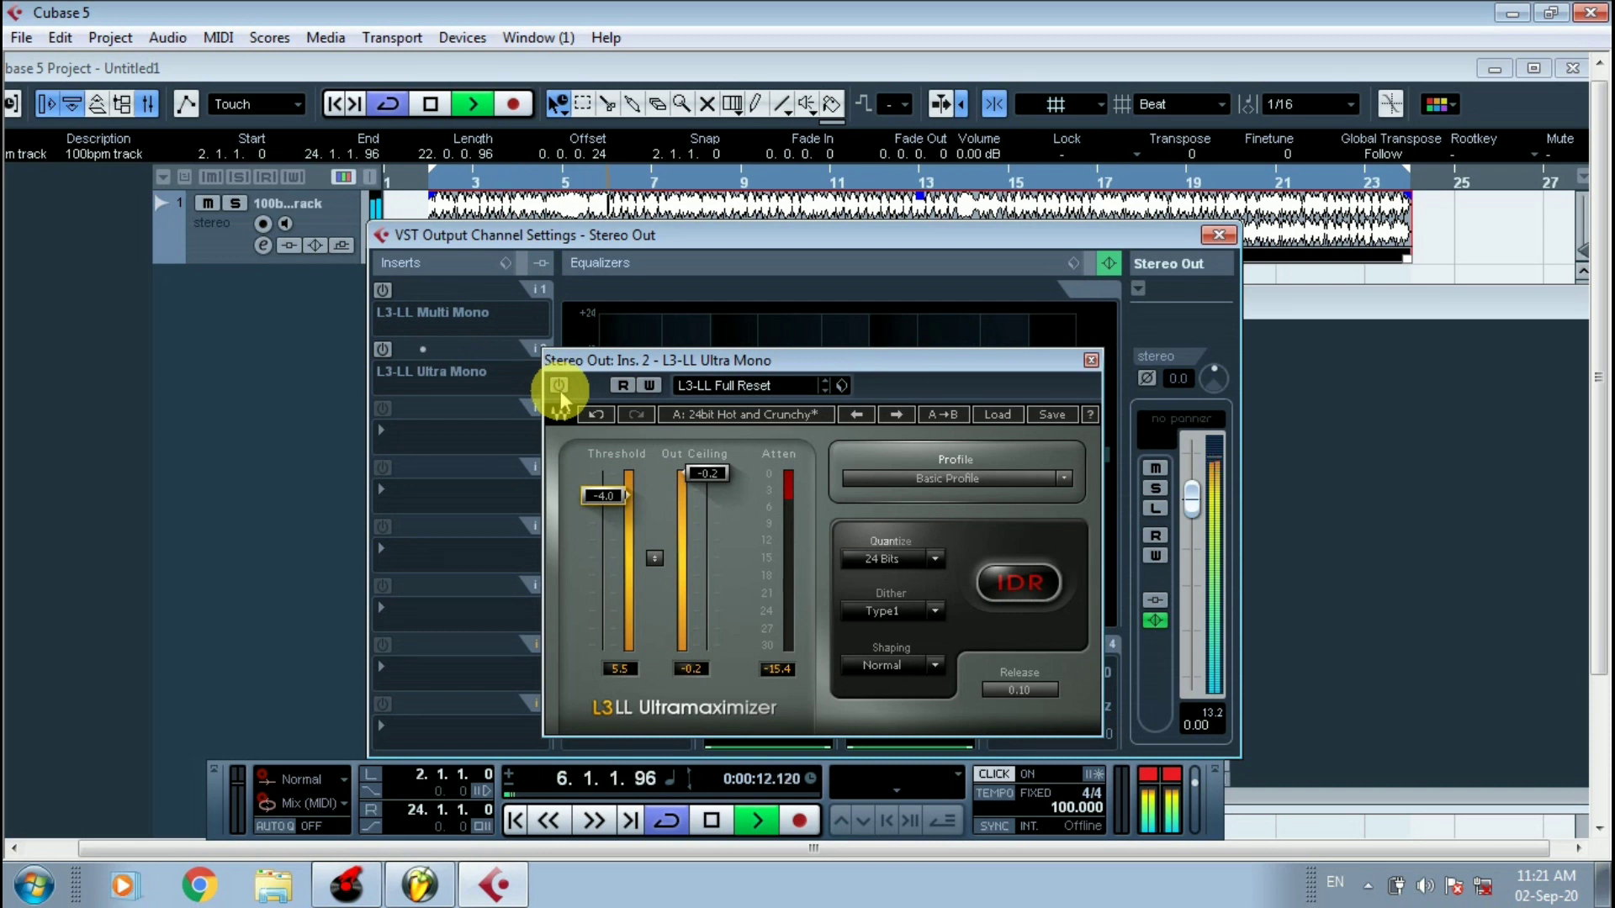
pyautogui.click(558, 389)
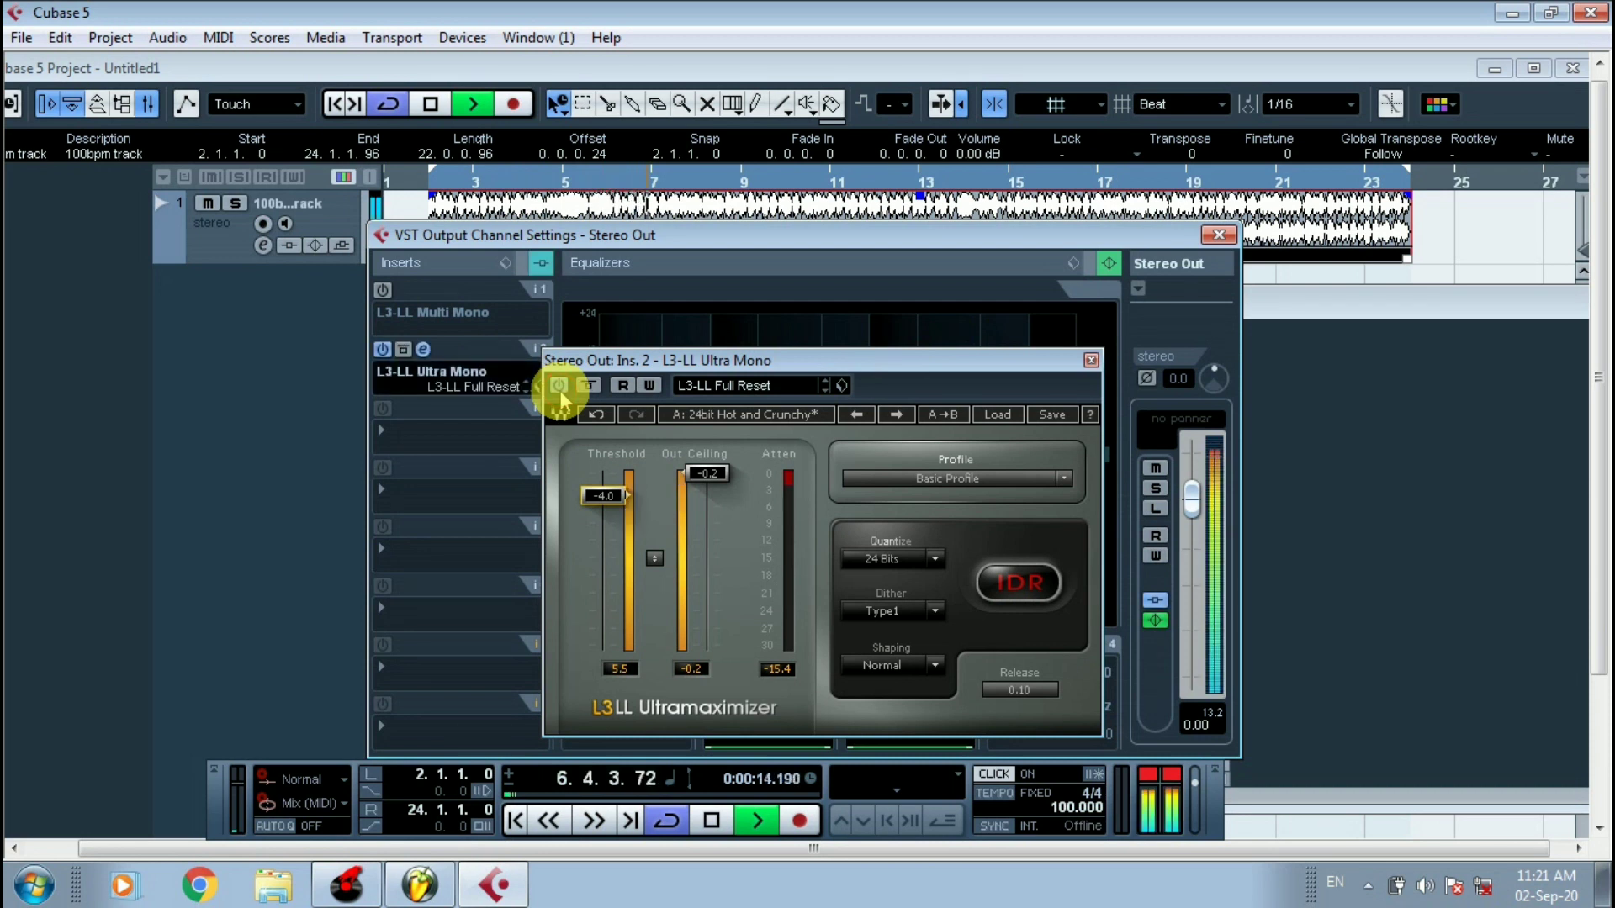
pyautogui.moveTo(606, 495); pyautogui.dragTo(605, 497)
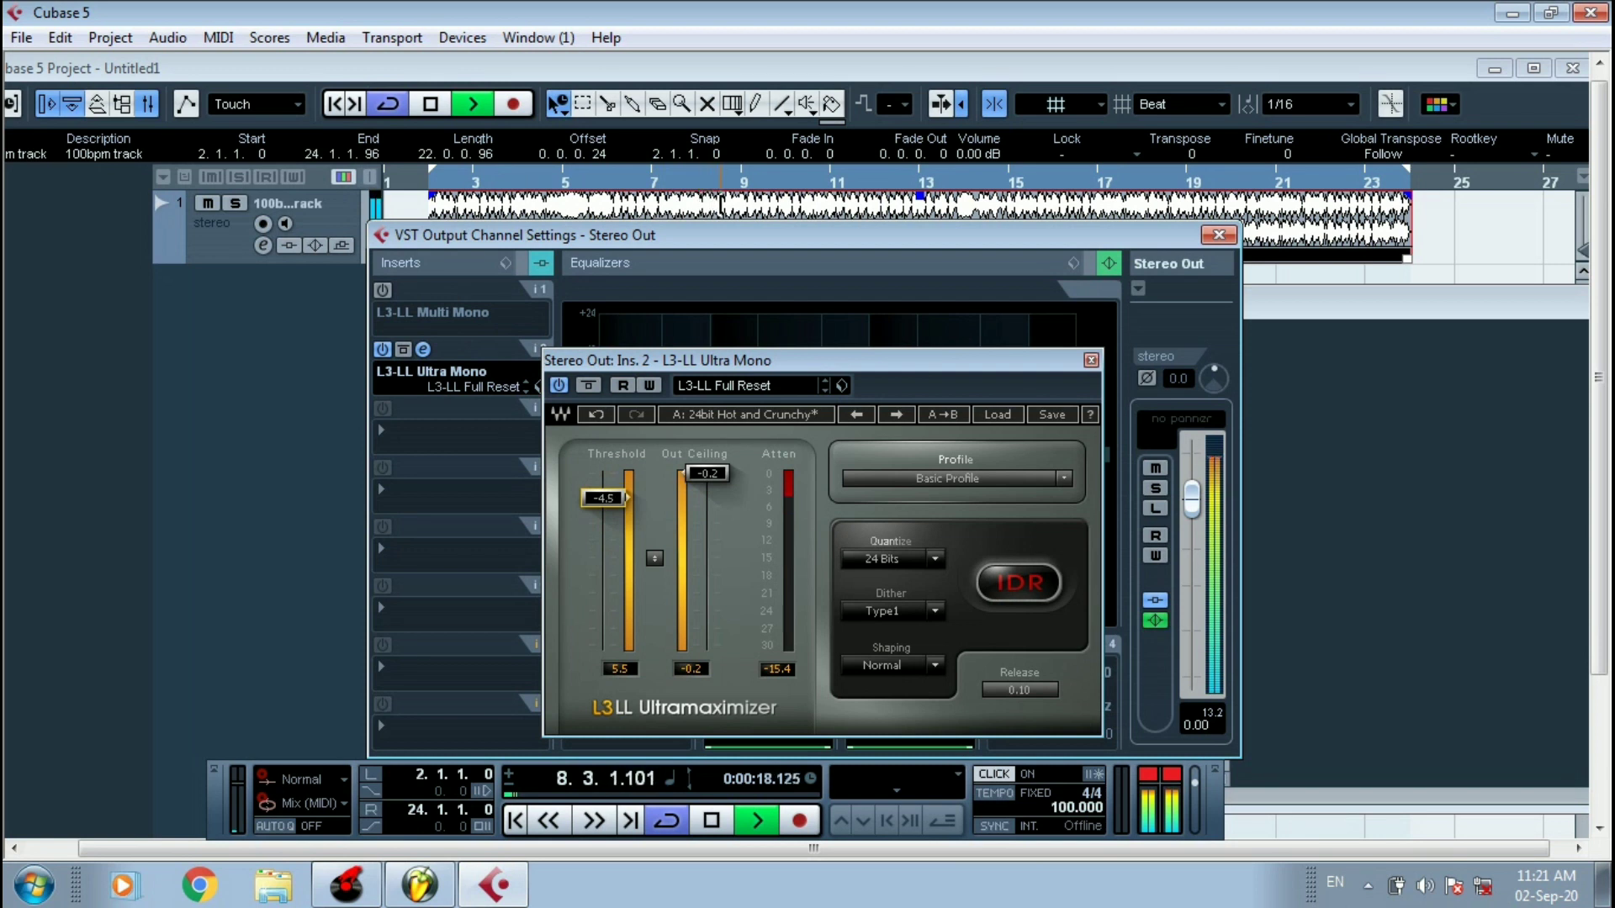
# Load the Hi Res CD Master factory preset into L3-LL Ultra Mono and audition it with the threshold at -5.0.
pyautogui.click(995, 415)
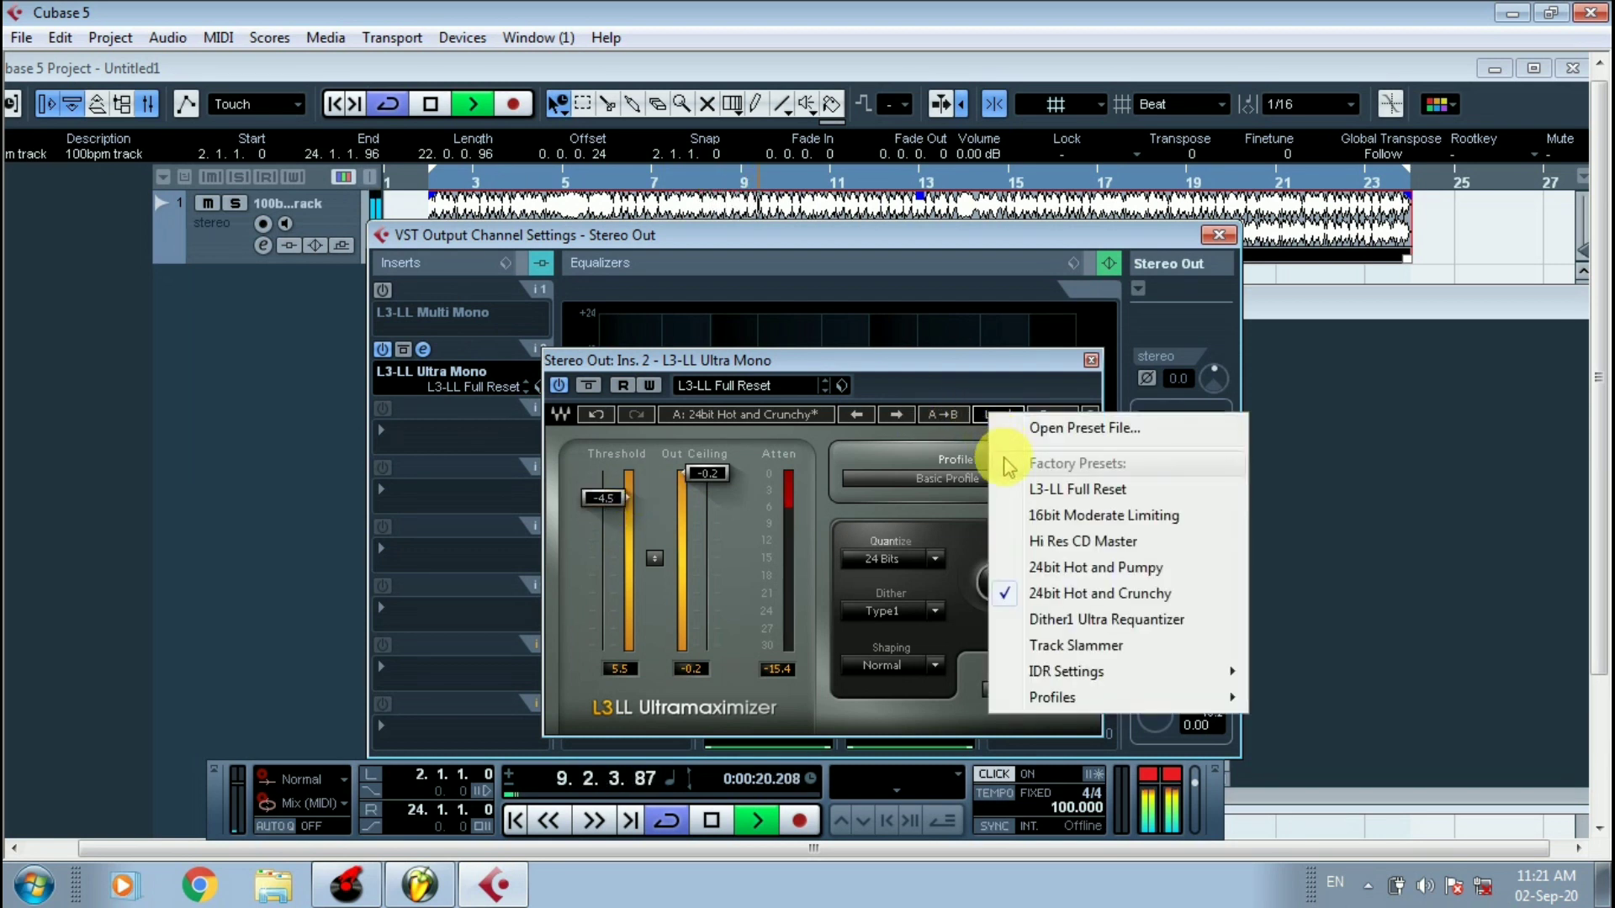
pyautogui.click(1081, 541)
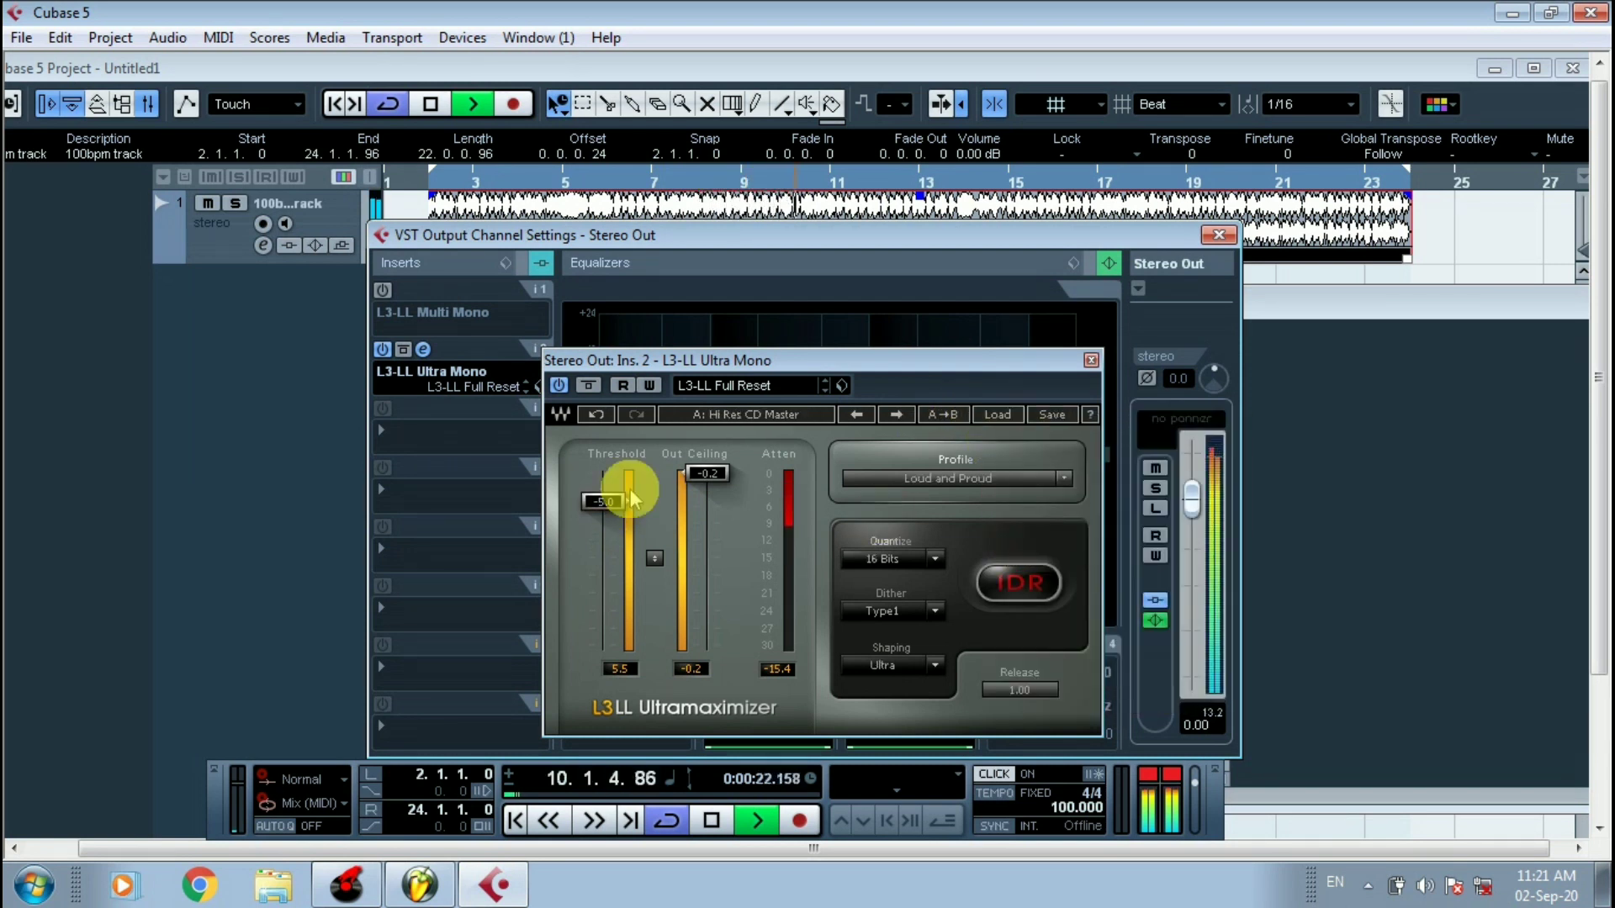
pyautogui.moveTo(627, 494); pyautogui.dragTo(617, 503)
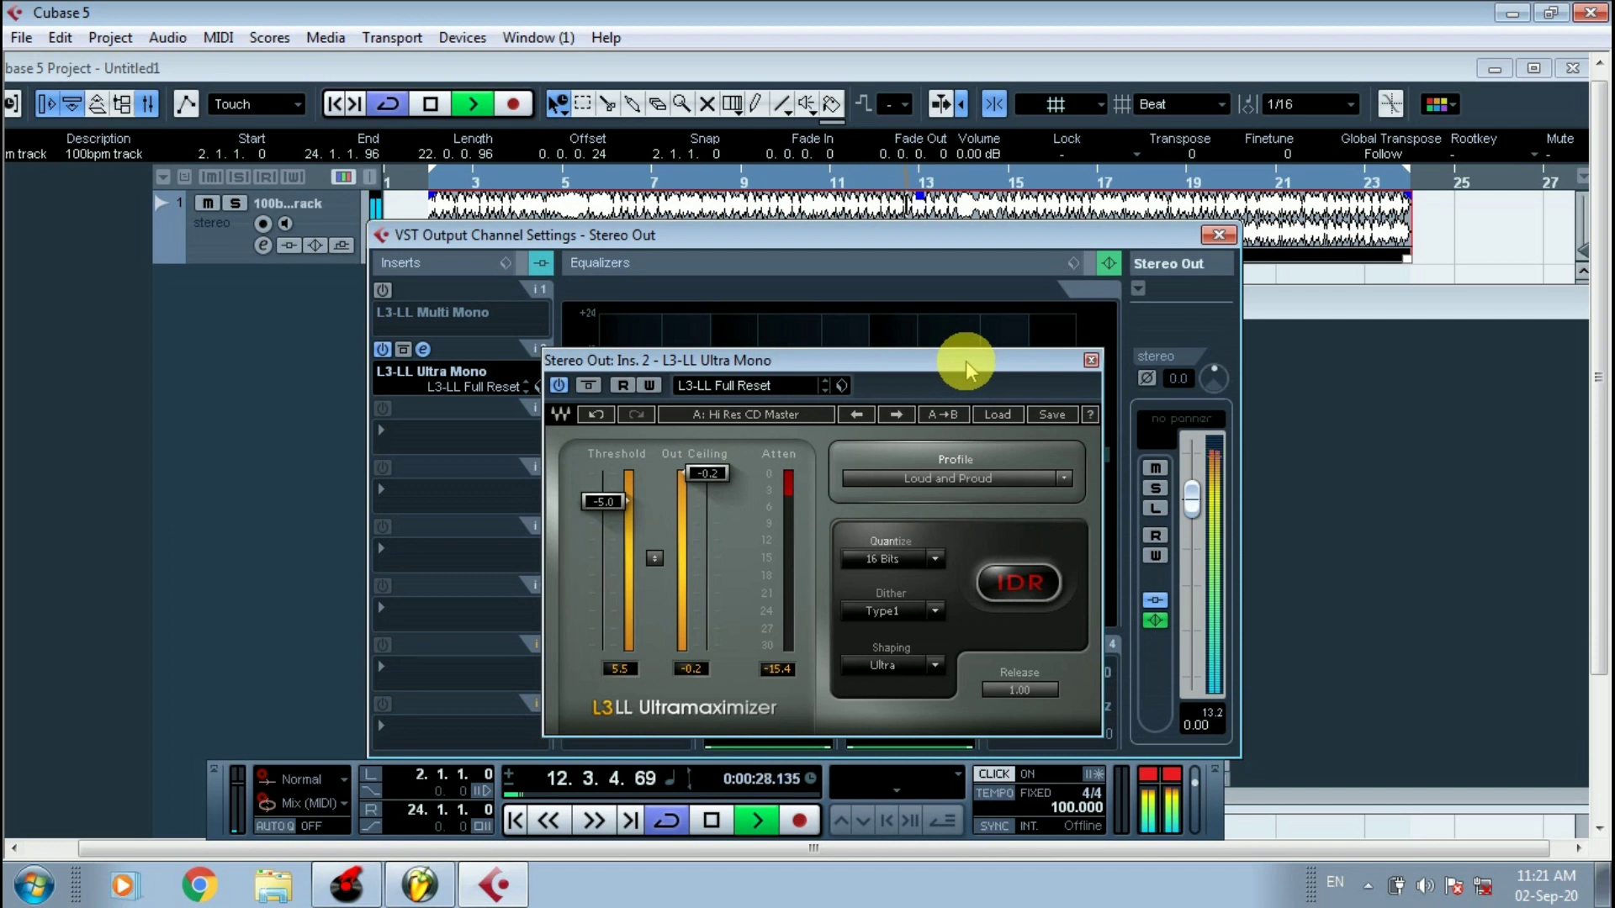
pyautogui.click(995, 417)
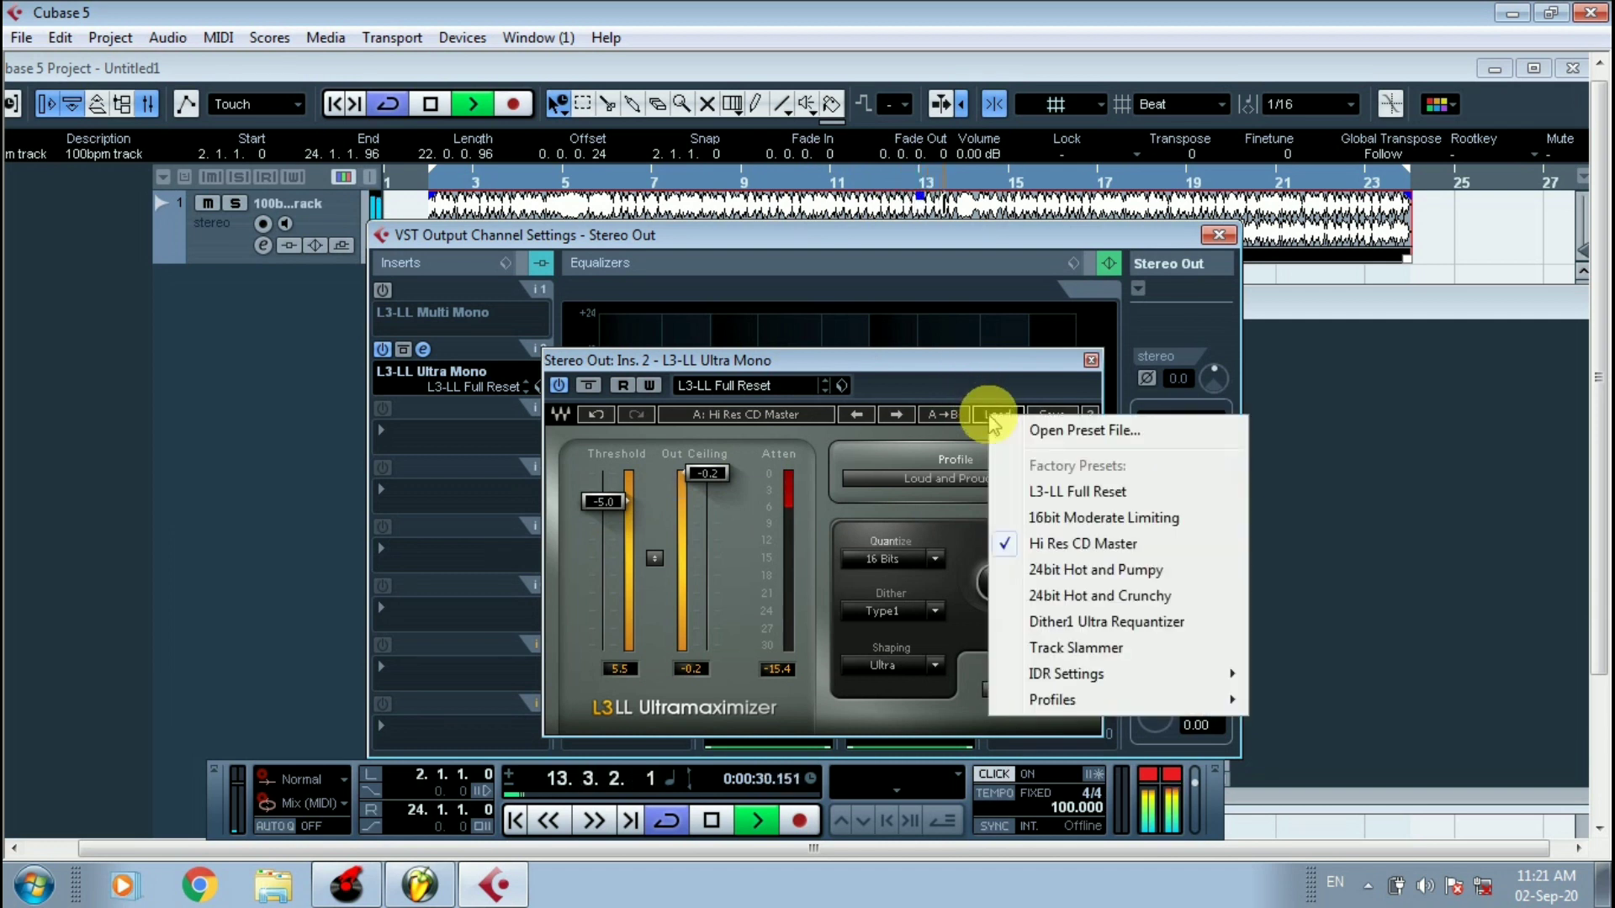
pyautogui.click(952, 356)
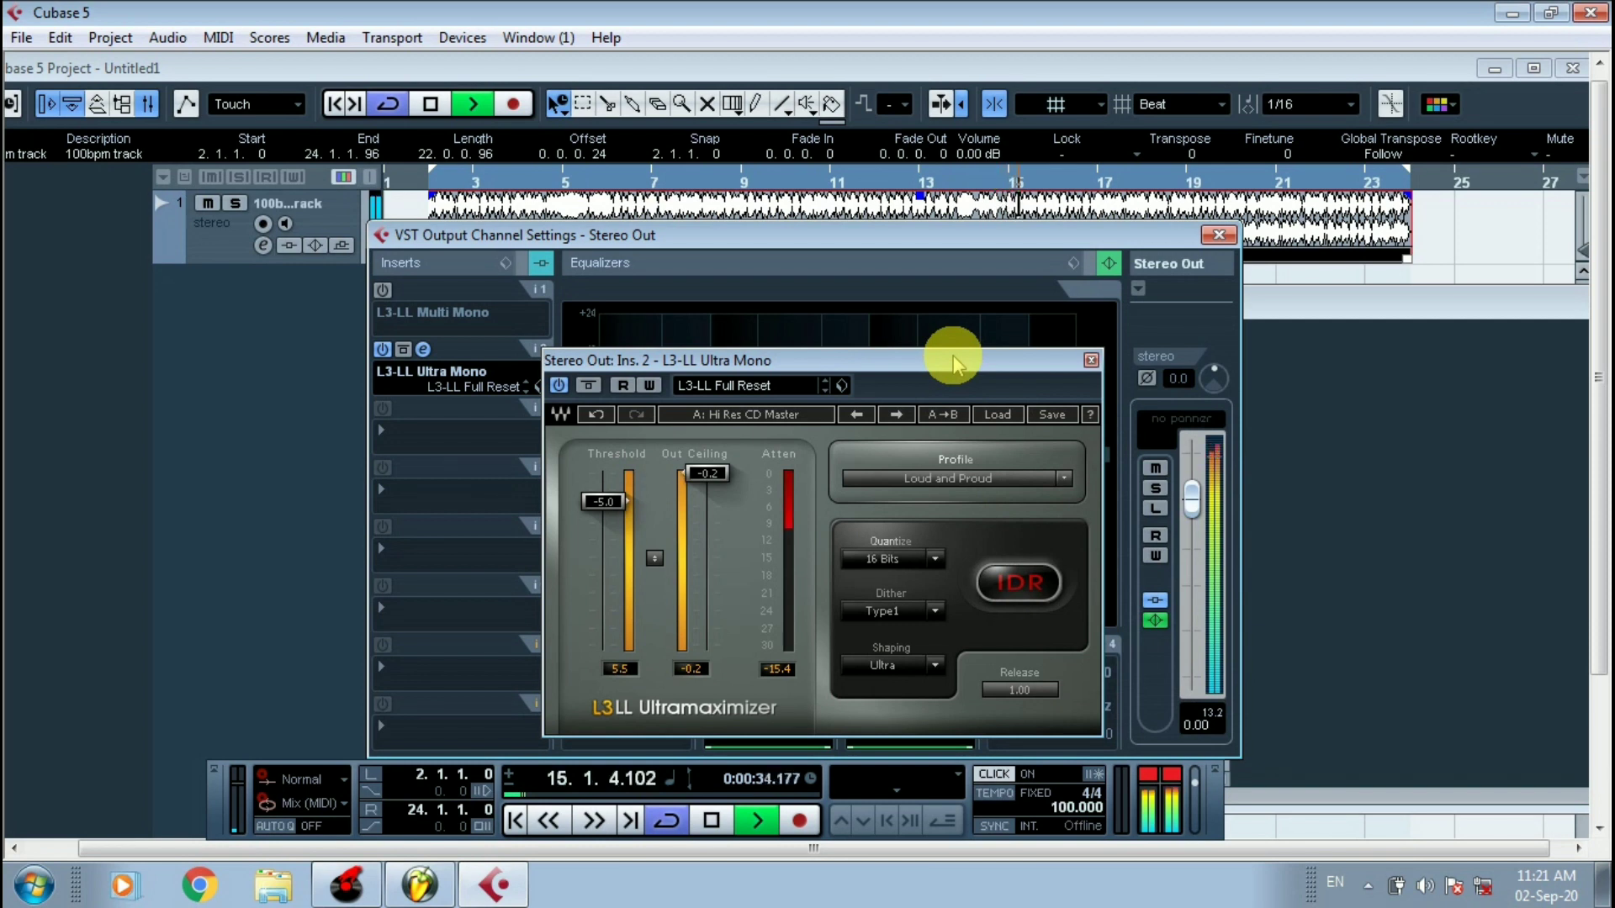
pyautogui.press('space')
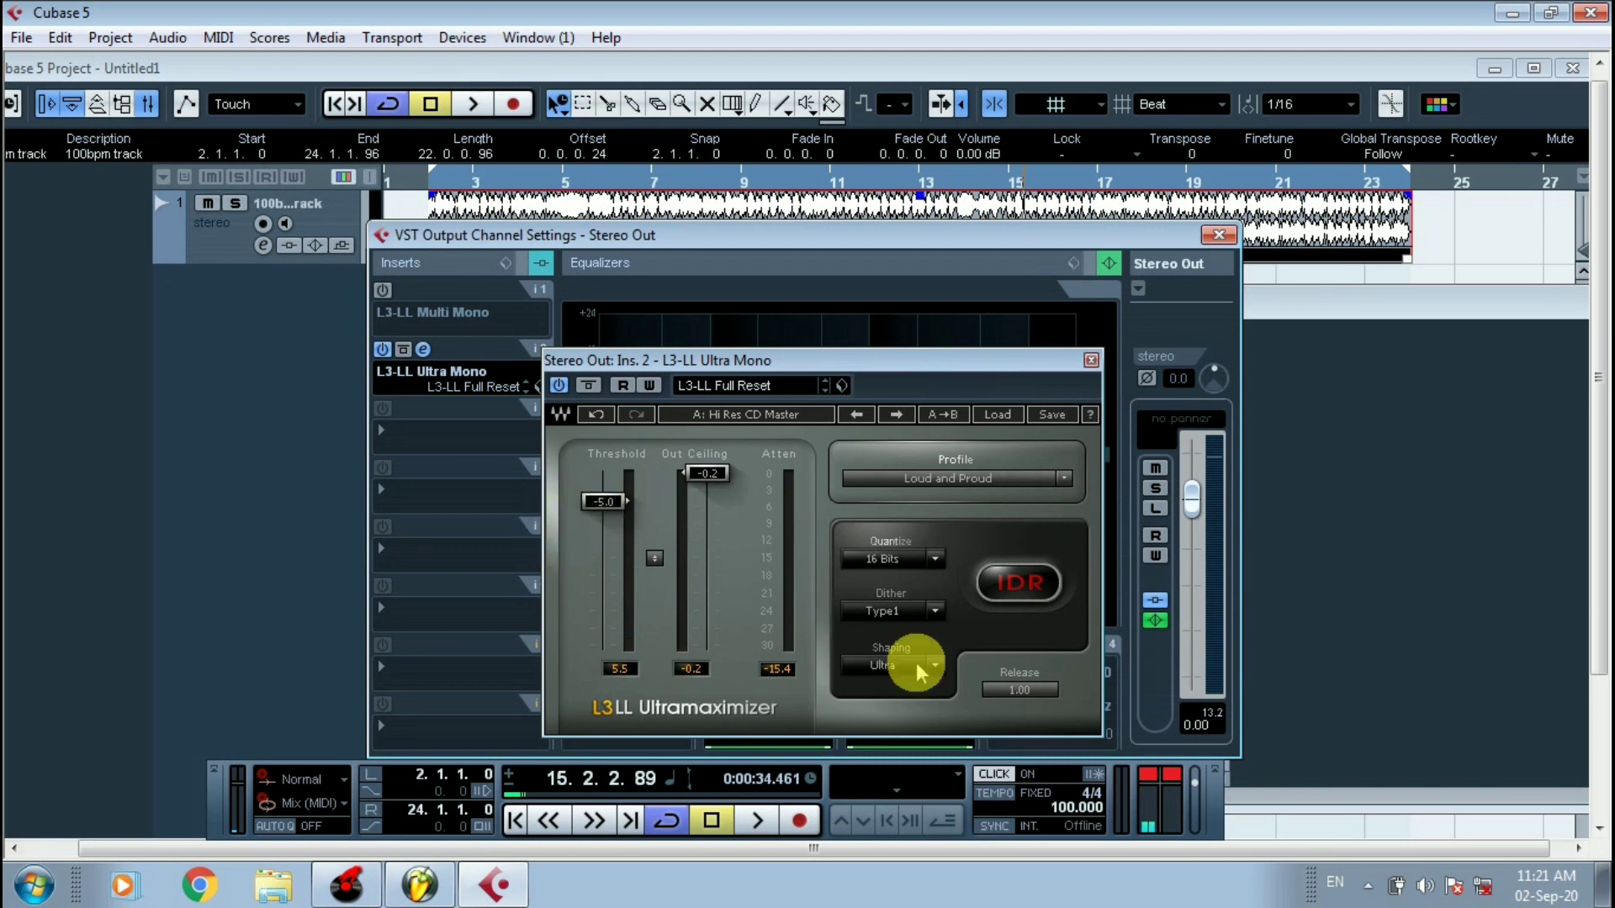
# Compare the Normal and Ultra shaping options of L3-LL Ultra Mono during playback, finishing on Ultra with playback stopped.
pyautogui.scroll(-2, 916, 663)
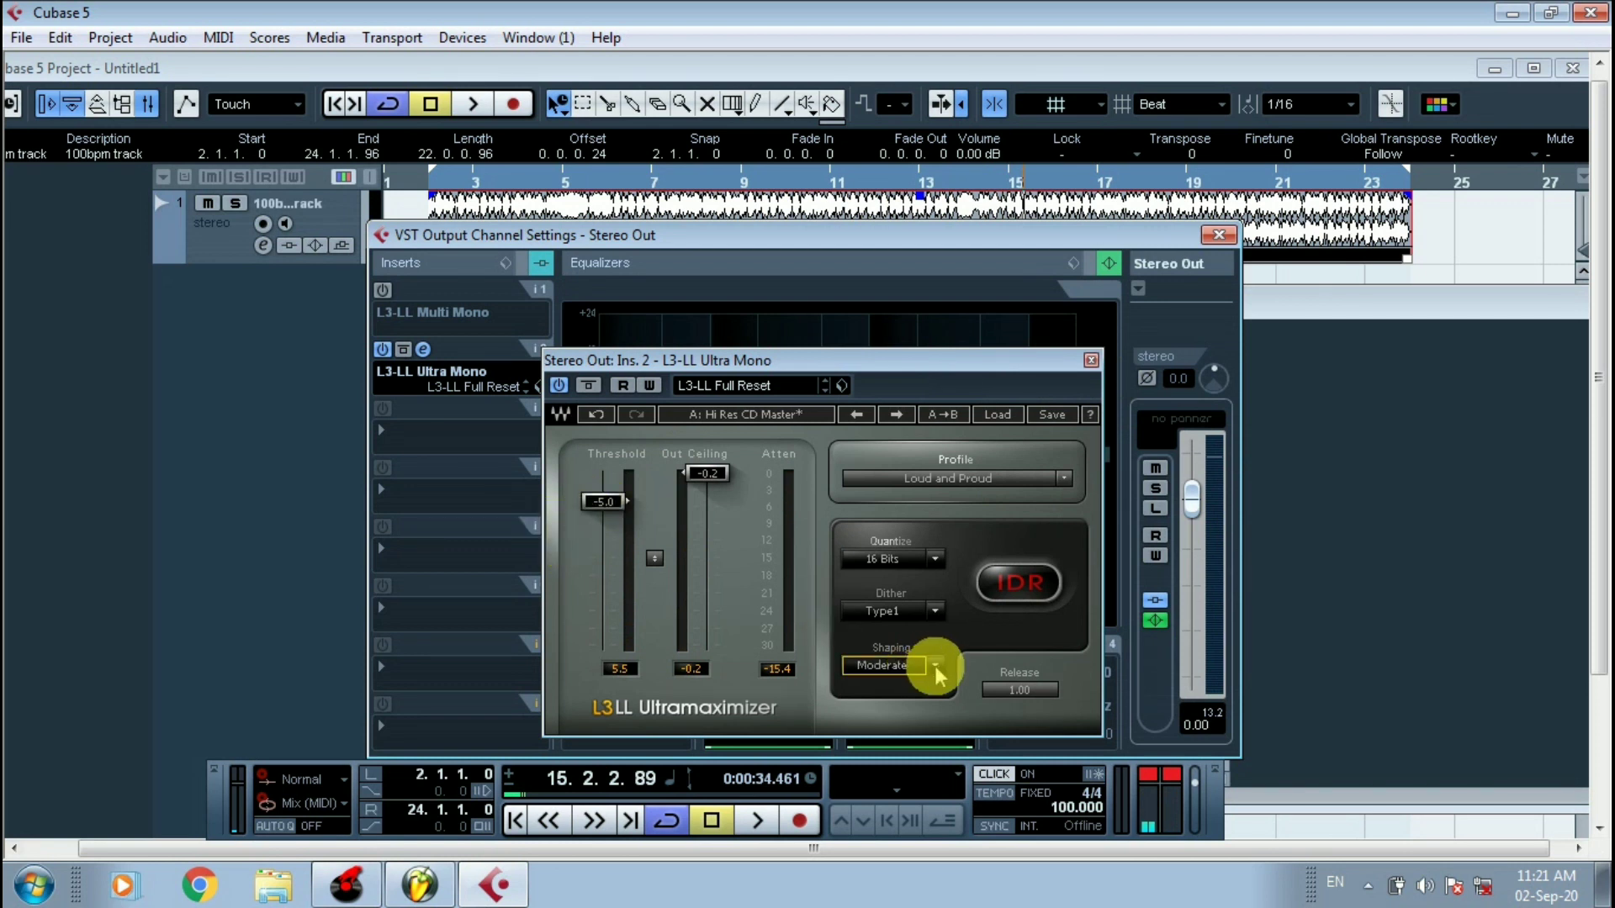
pyautogui.click(936, 666)
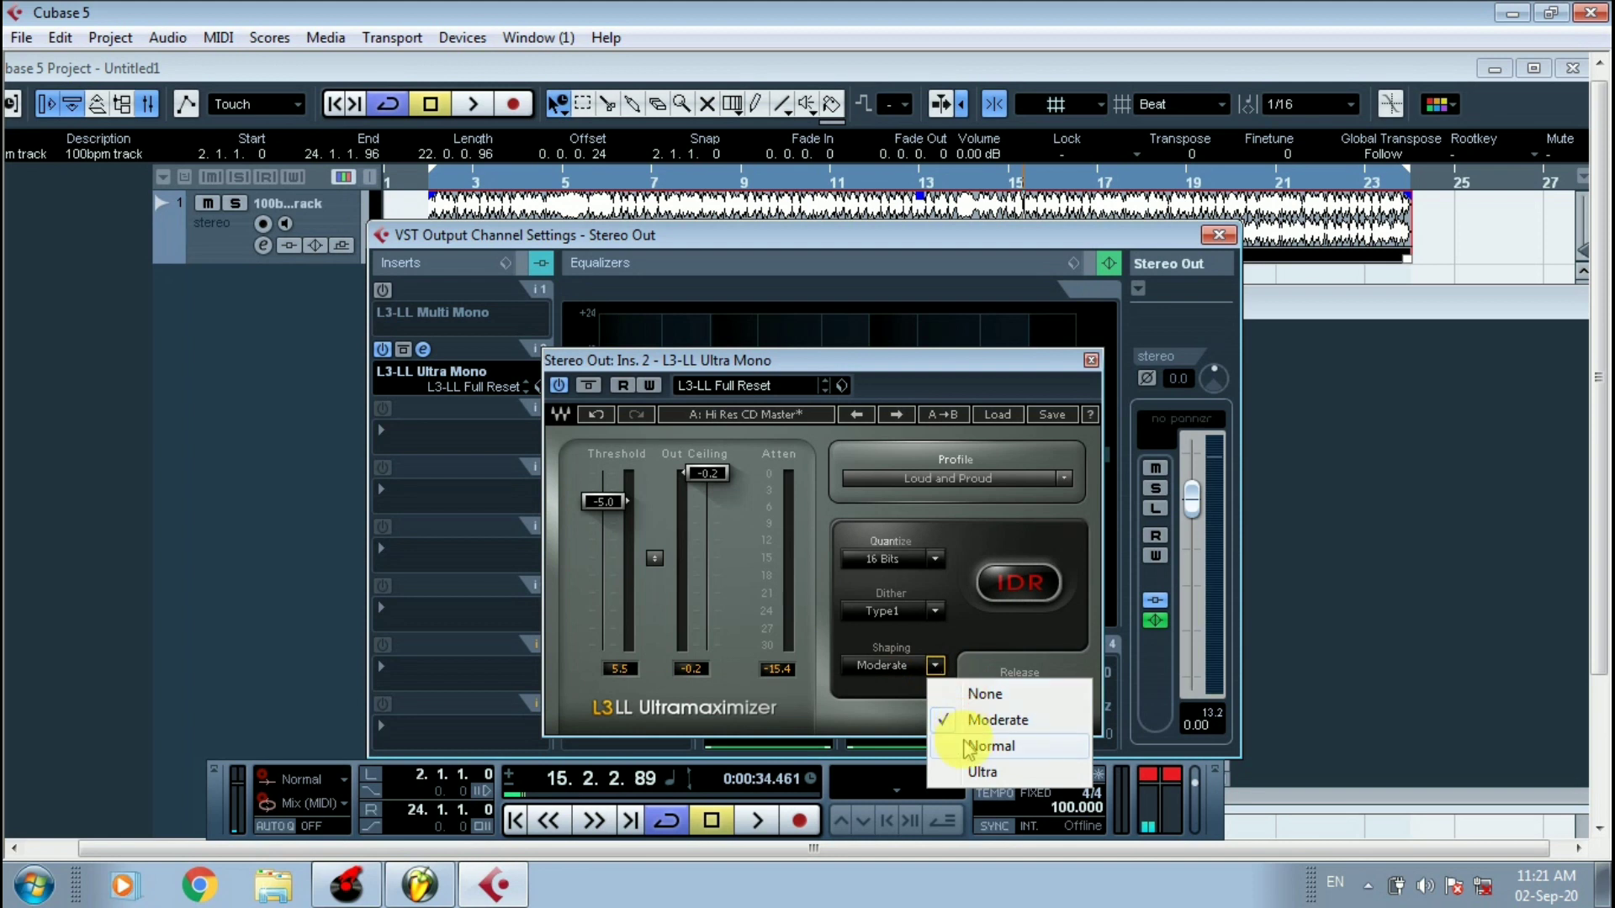
pyautogui.click(976, 771)
pyautogui.press('space')
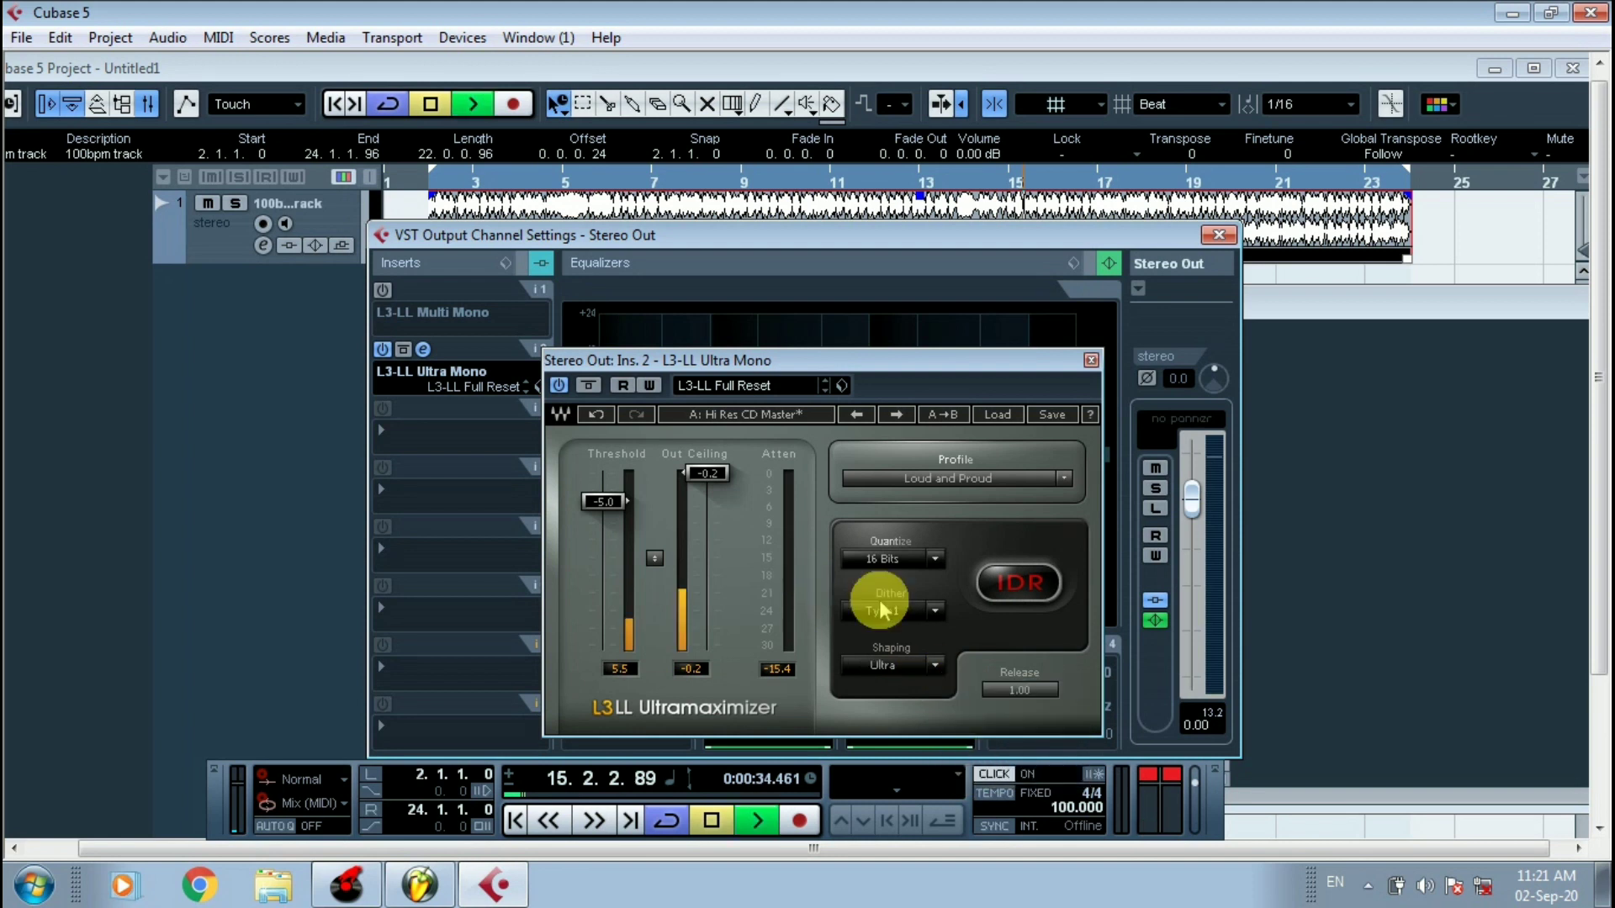
pyautogui.click(935, 664)
pyautogui.click(964, 749)
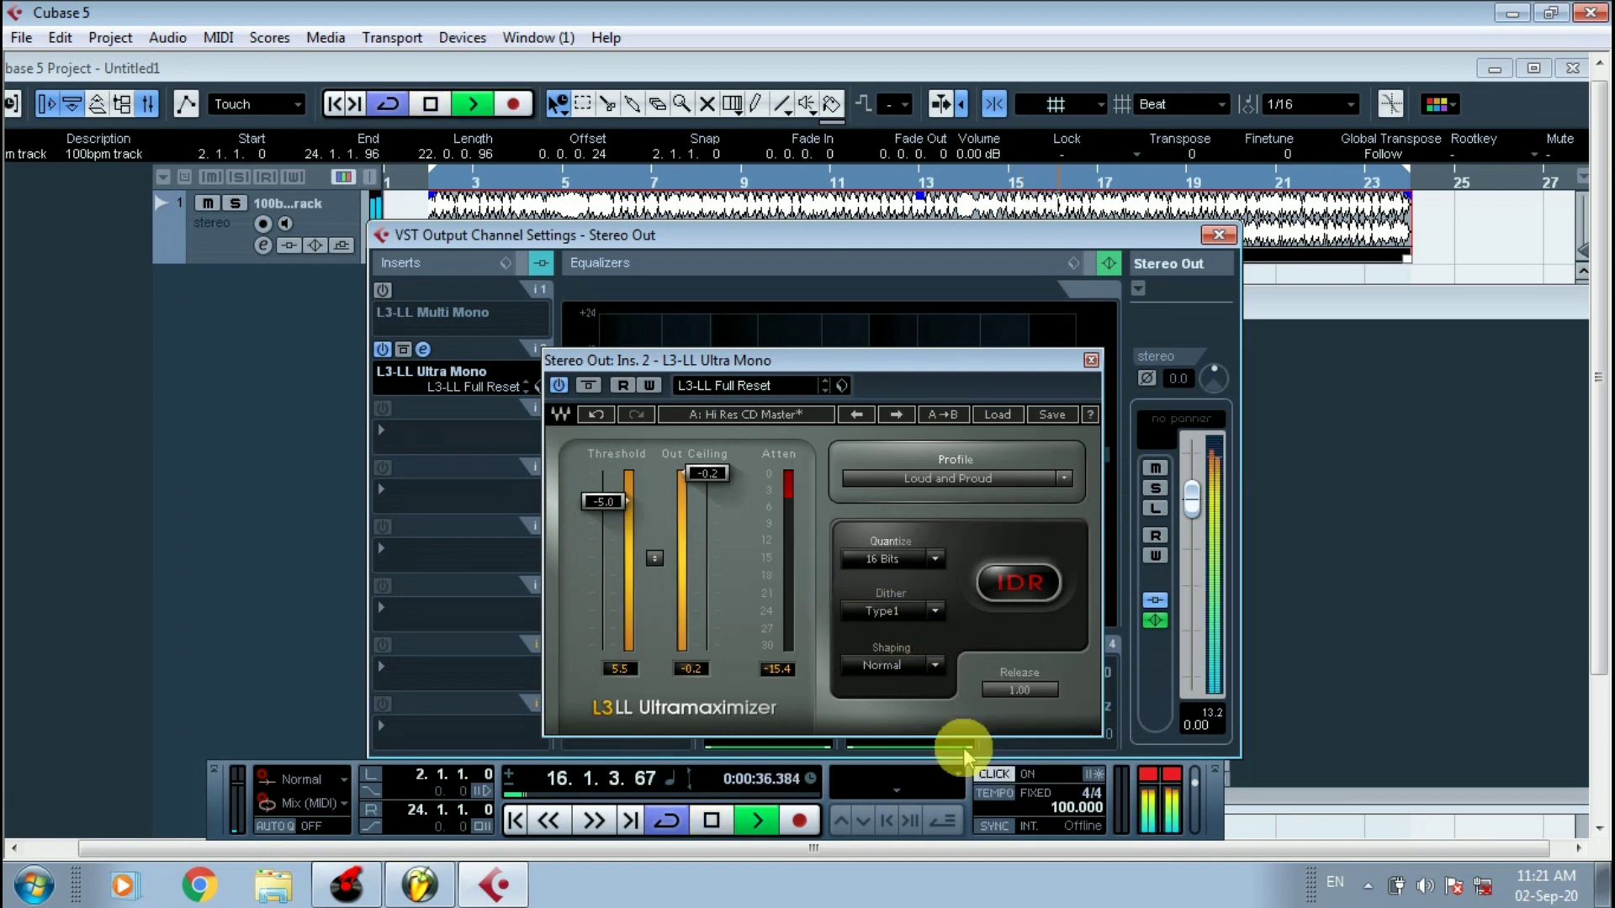
pyautogui.click(935, 666)
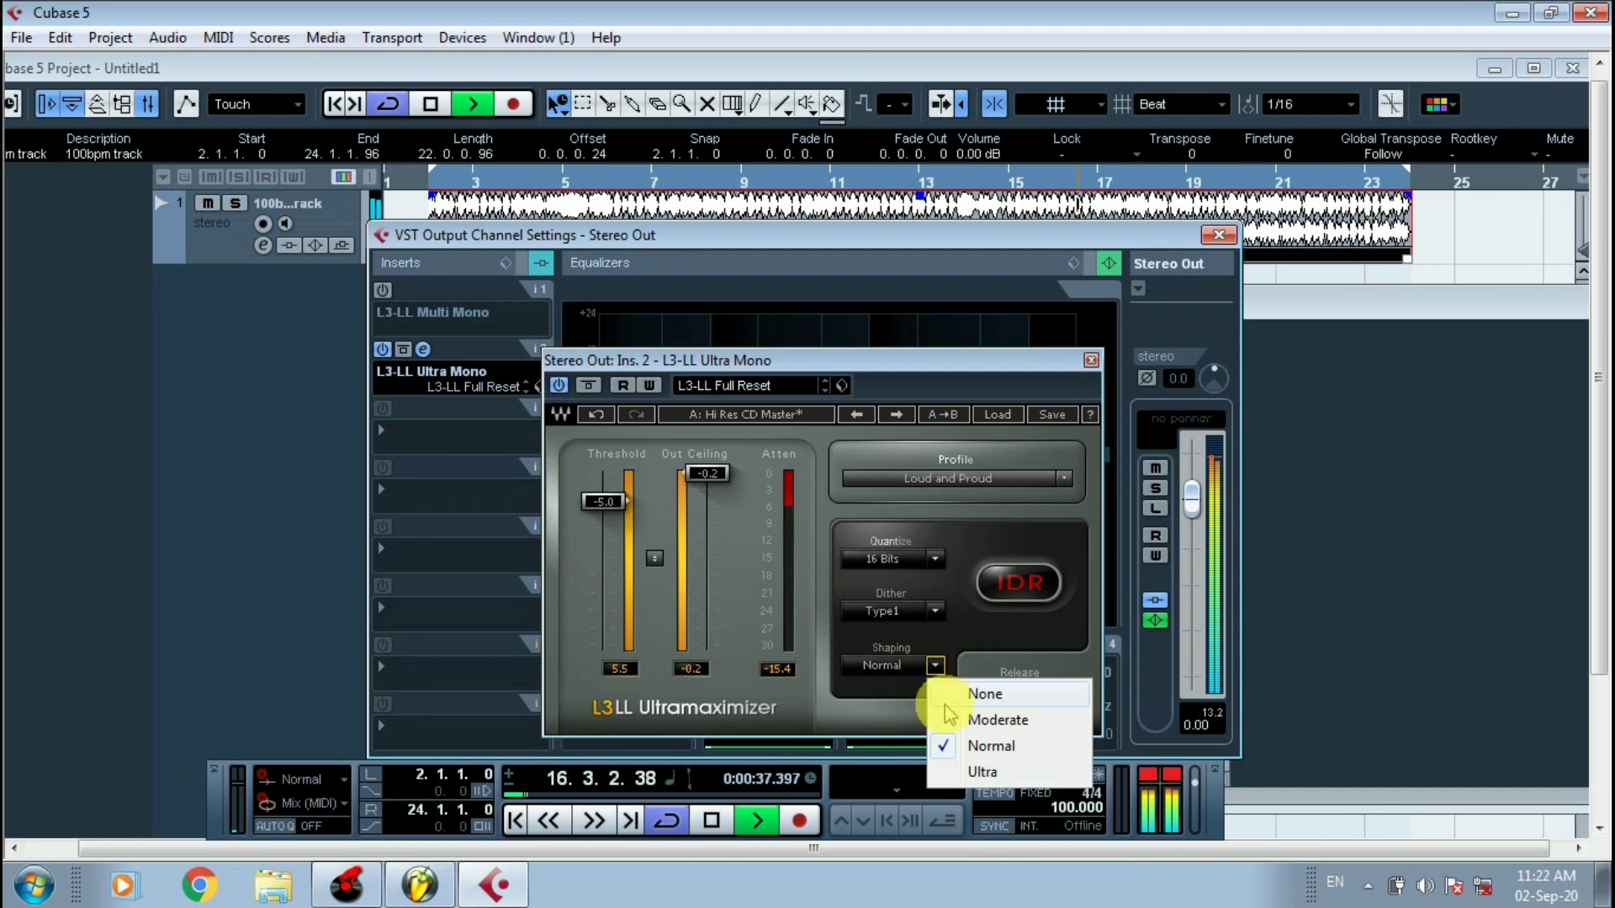
pyautogui.click(957, 775)
pyautogui.press('space')
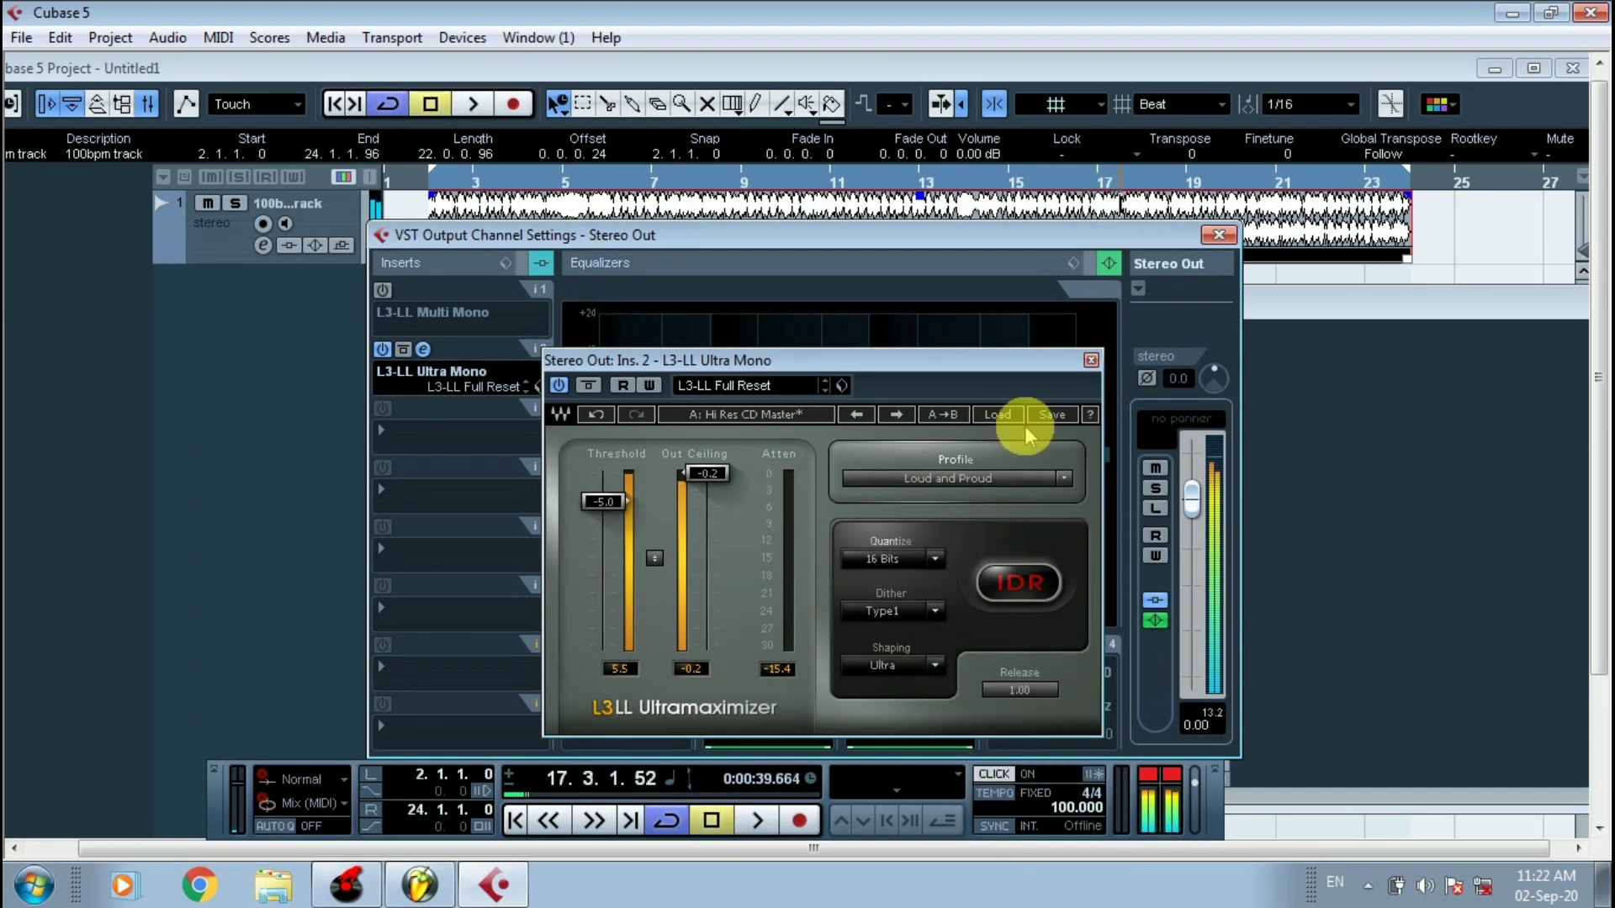
# Close the L3-LL Ultra Mono window and move the playback position to the start of the track at bar 2.
pyautogui.click(1091, 360)
pyautogui.press('F3')
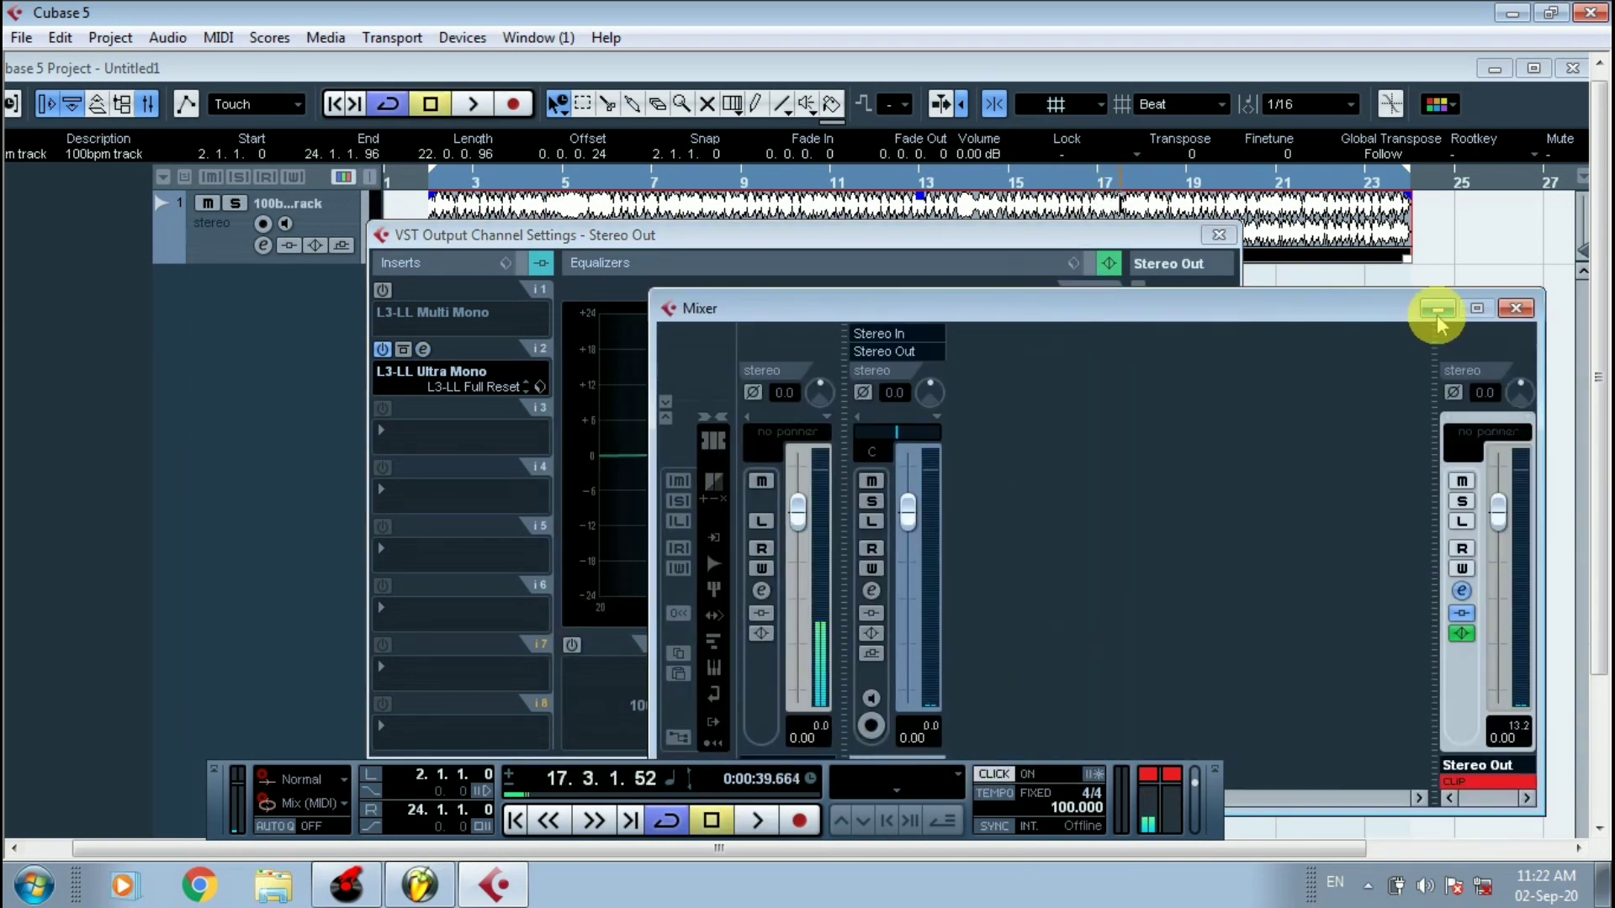
pyautogui.click(1515, 308)
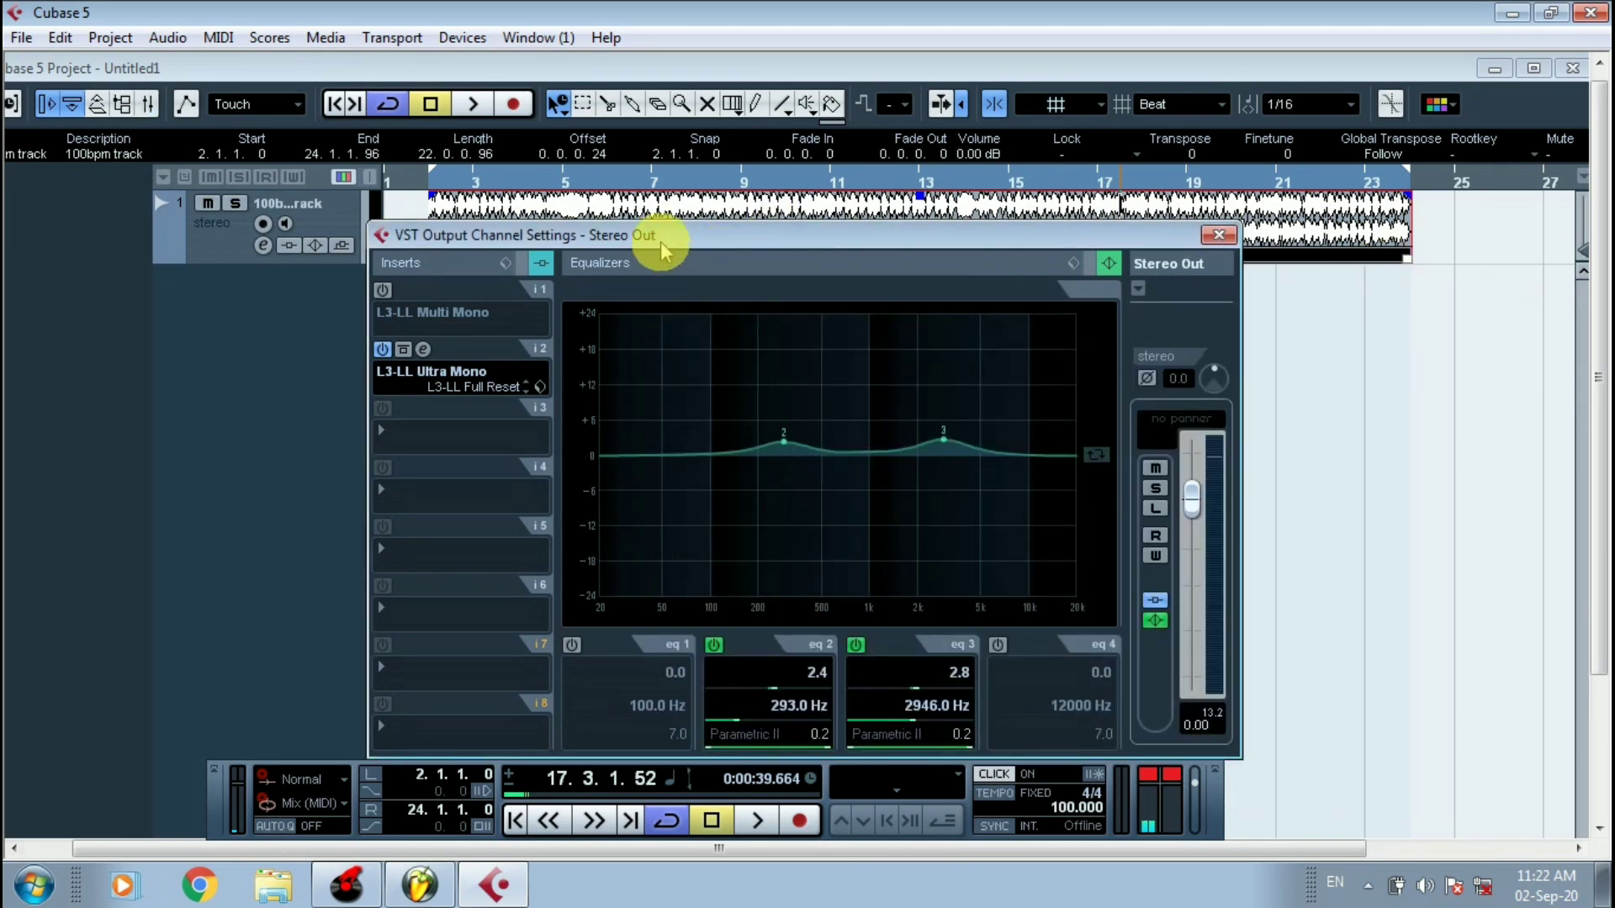
pyautogui.moveTo(662, 250); pyautogui.dragTo(720, 325)
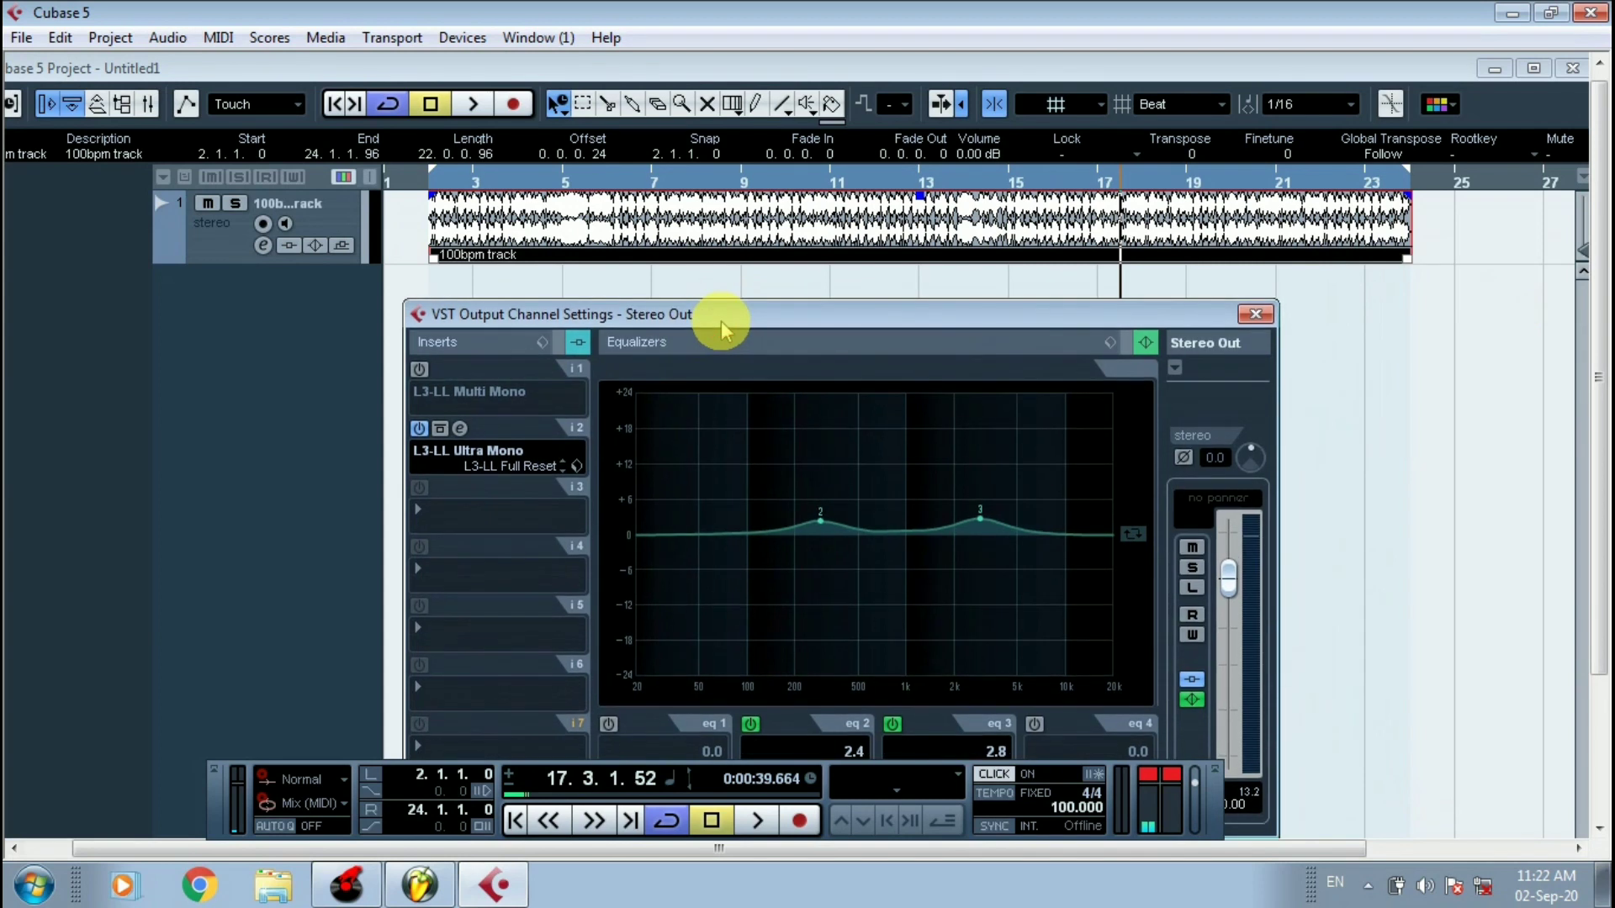
pyautogui.click(429, 189)
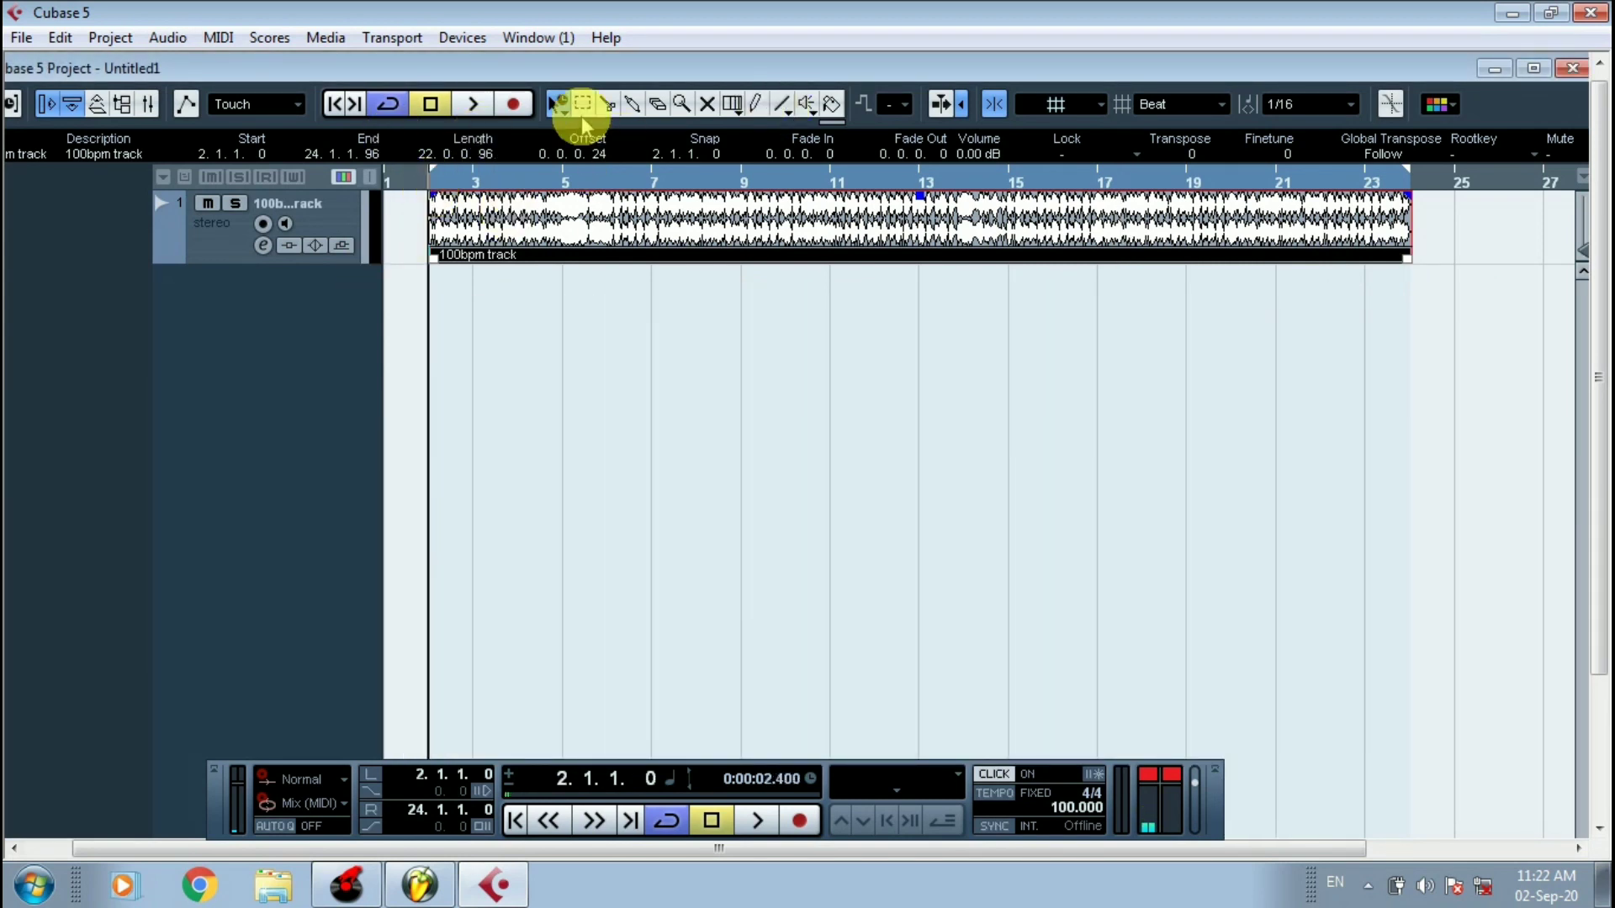
# Reopen the Stereo Out channel settings from the mixer, close the mixer, and move the settings window clear of the track.
pyautogui.click(467, 41)
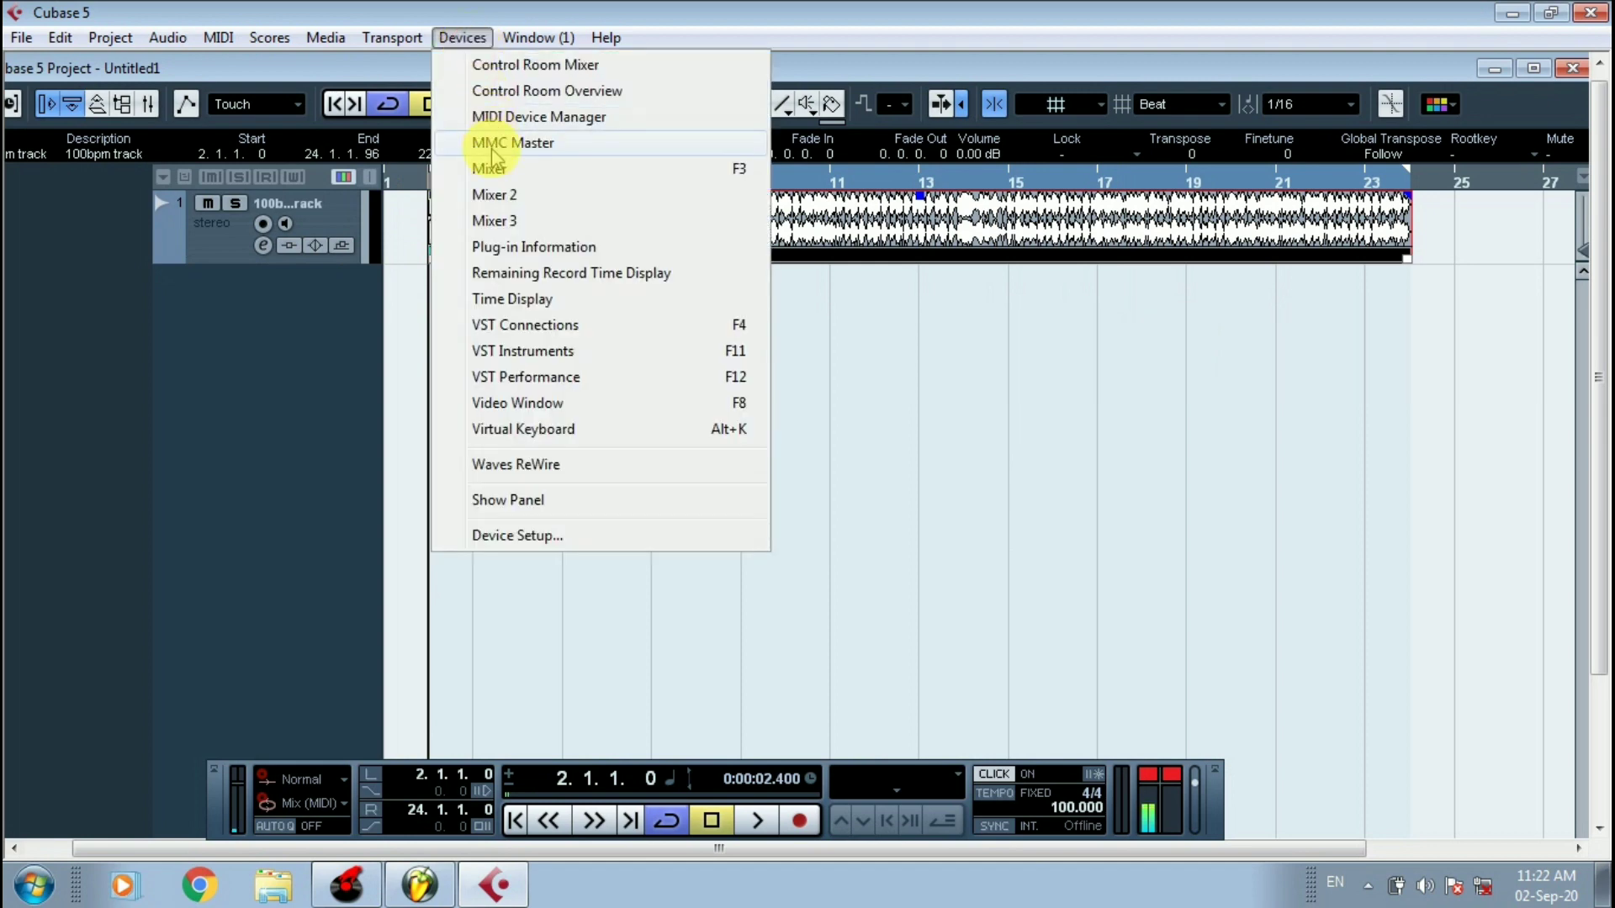
pyautogui.click(479, 162)
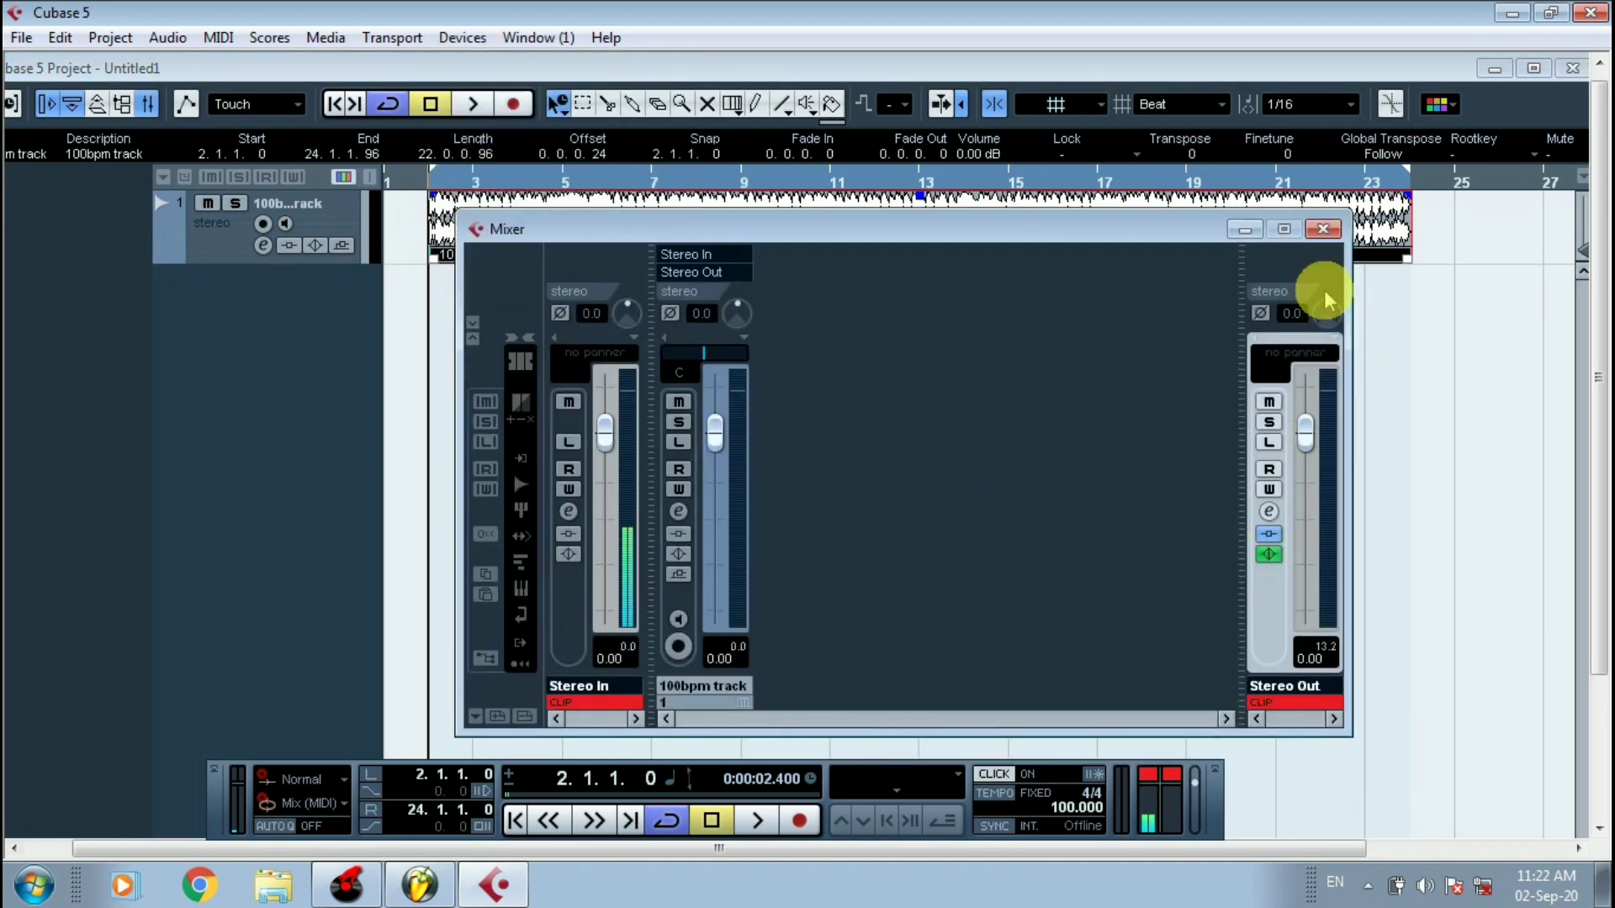
pyautogui.click(1269, 513)
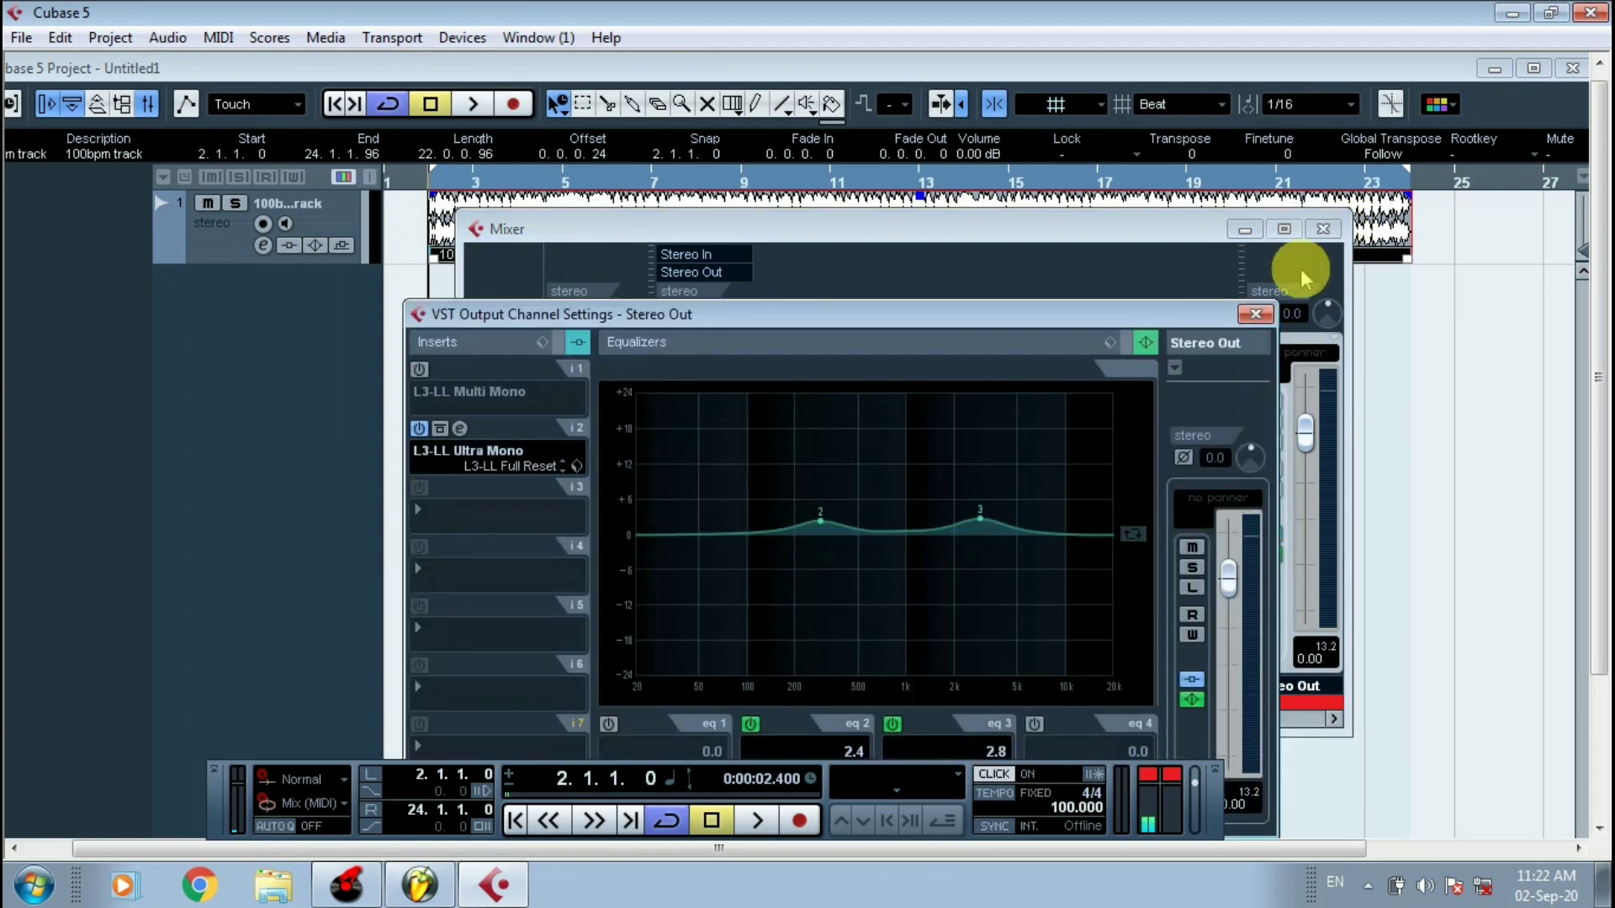
pyautogui.click(1323, 228)
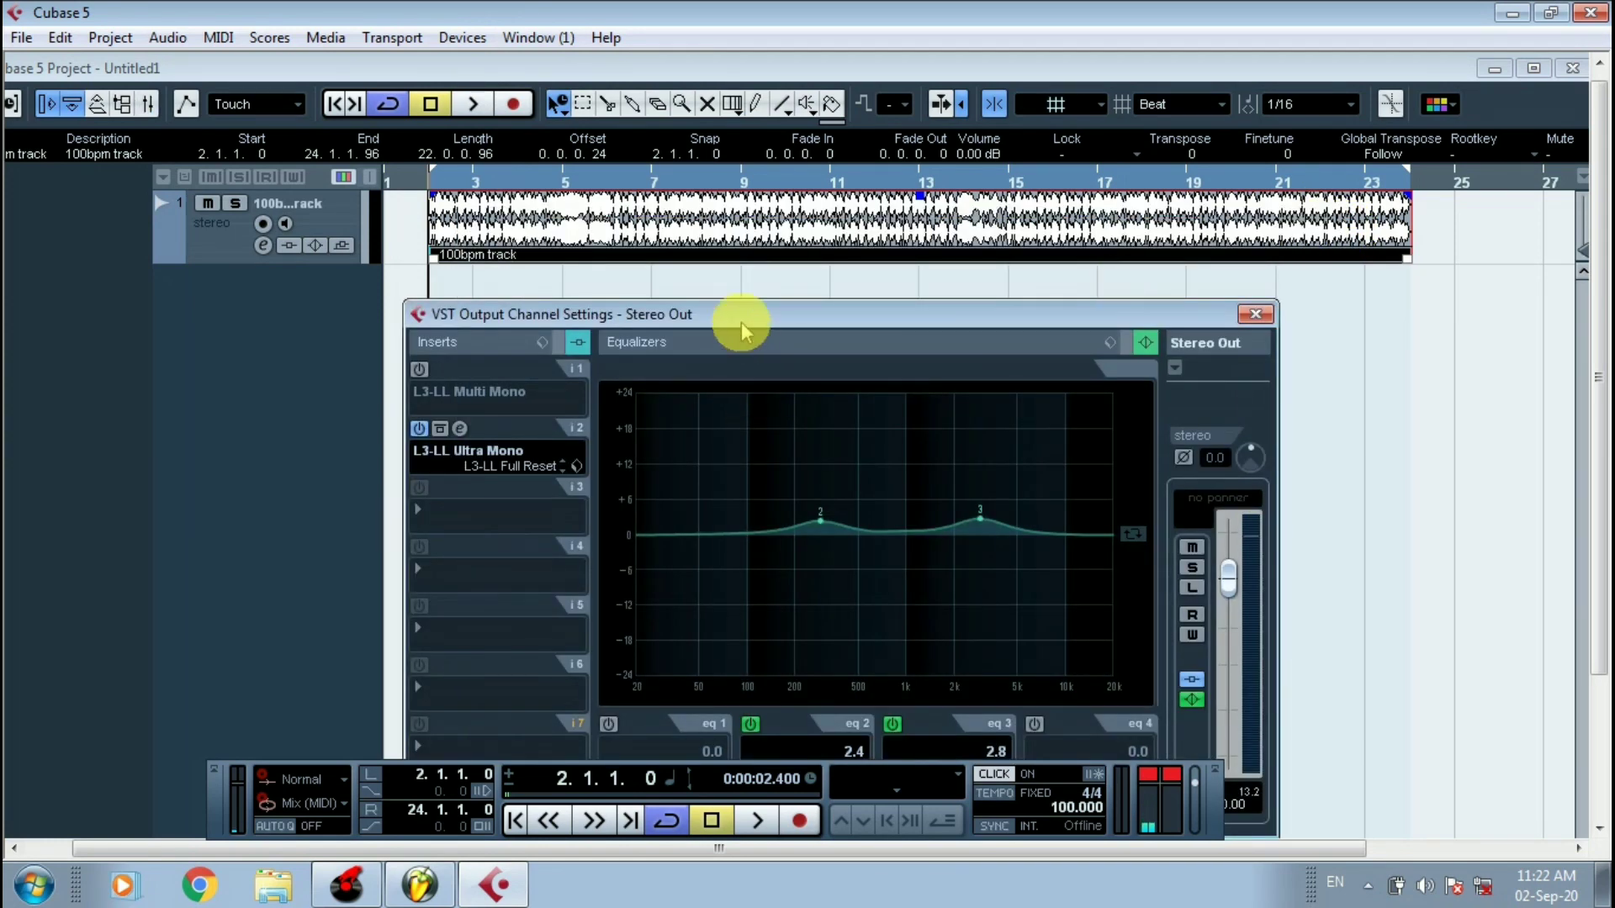
pyautogui.moveTo(742, 330); pyautogui.dragTo(923, 329)
# Turn off the L3-LL Ultra Mono insert and, during playback, audition L3-LL Multi Mono and L3-LL Ultra Mono individually against the bypassed sound.
pyautogui.click(601, 427)
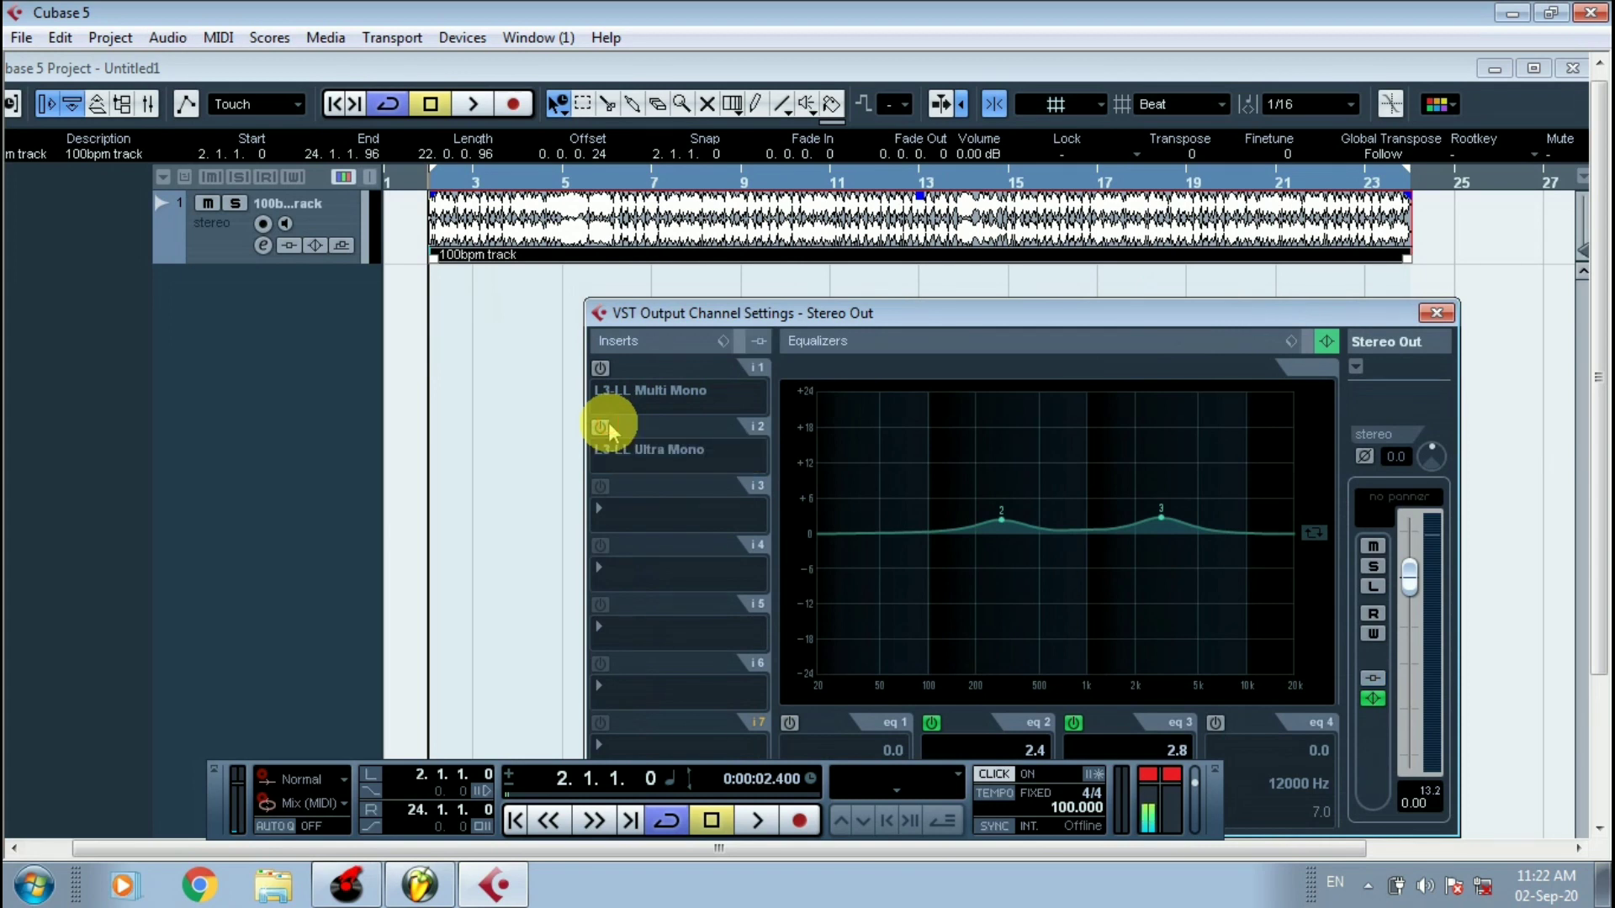
pyautogui.press('space')
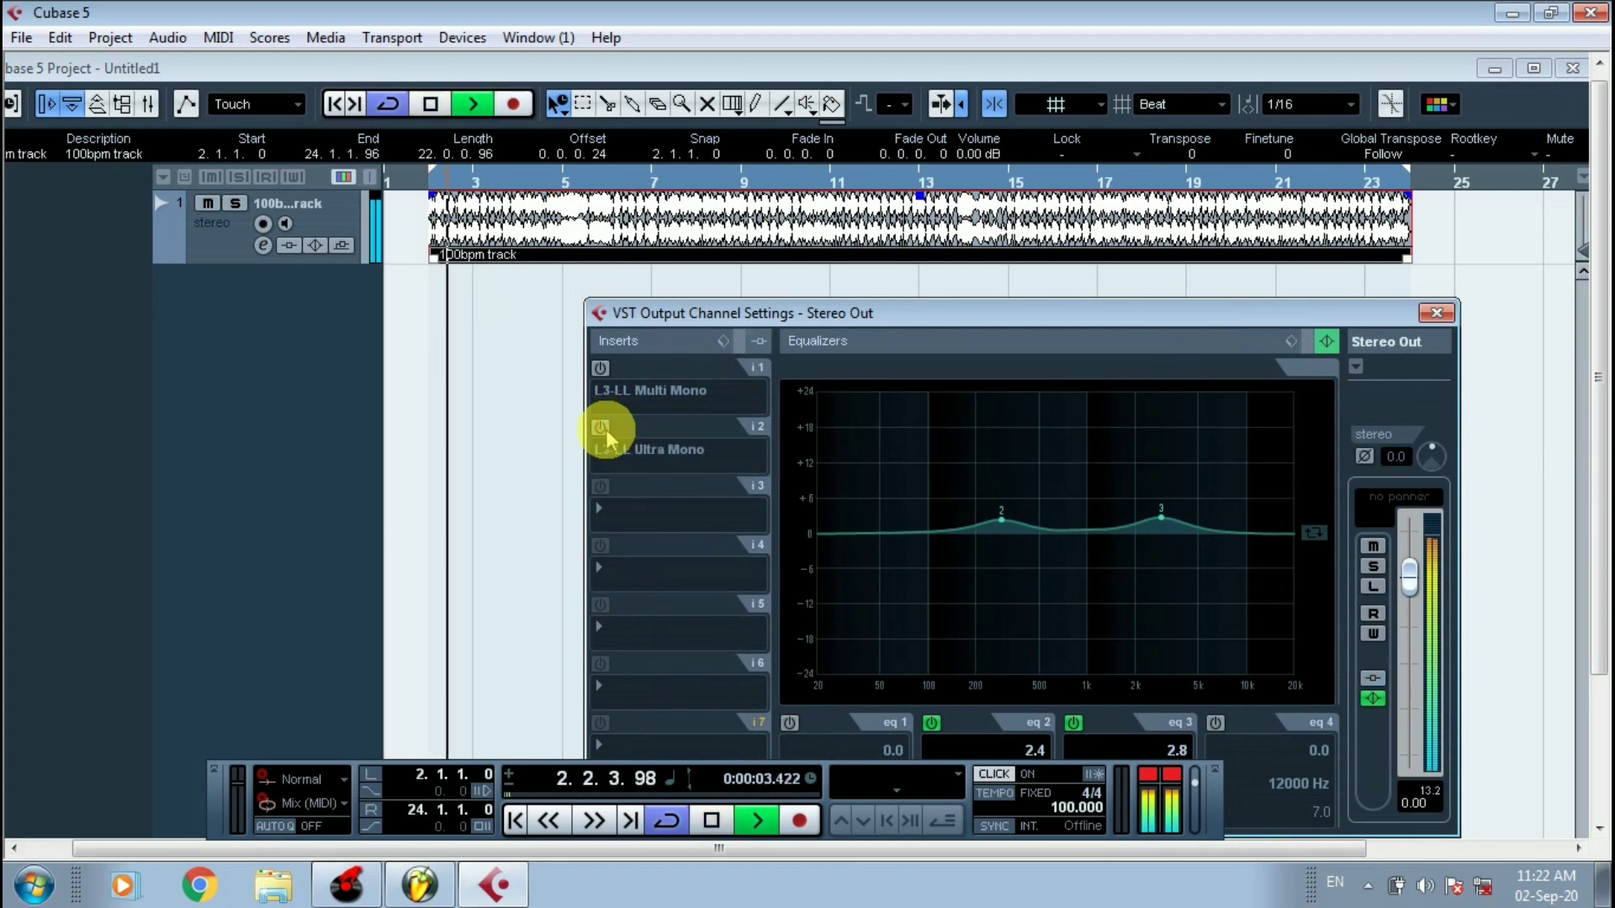
pyautogui.click(600, 369)
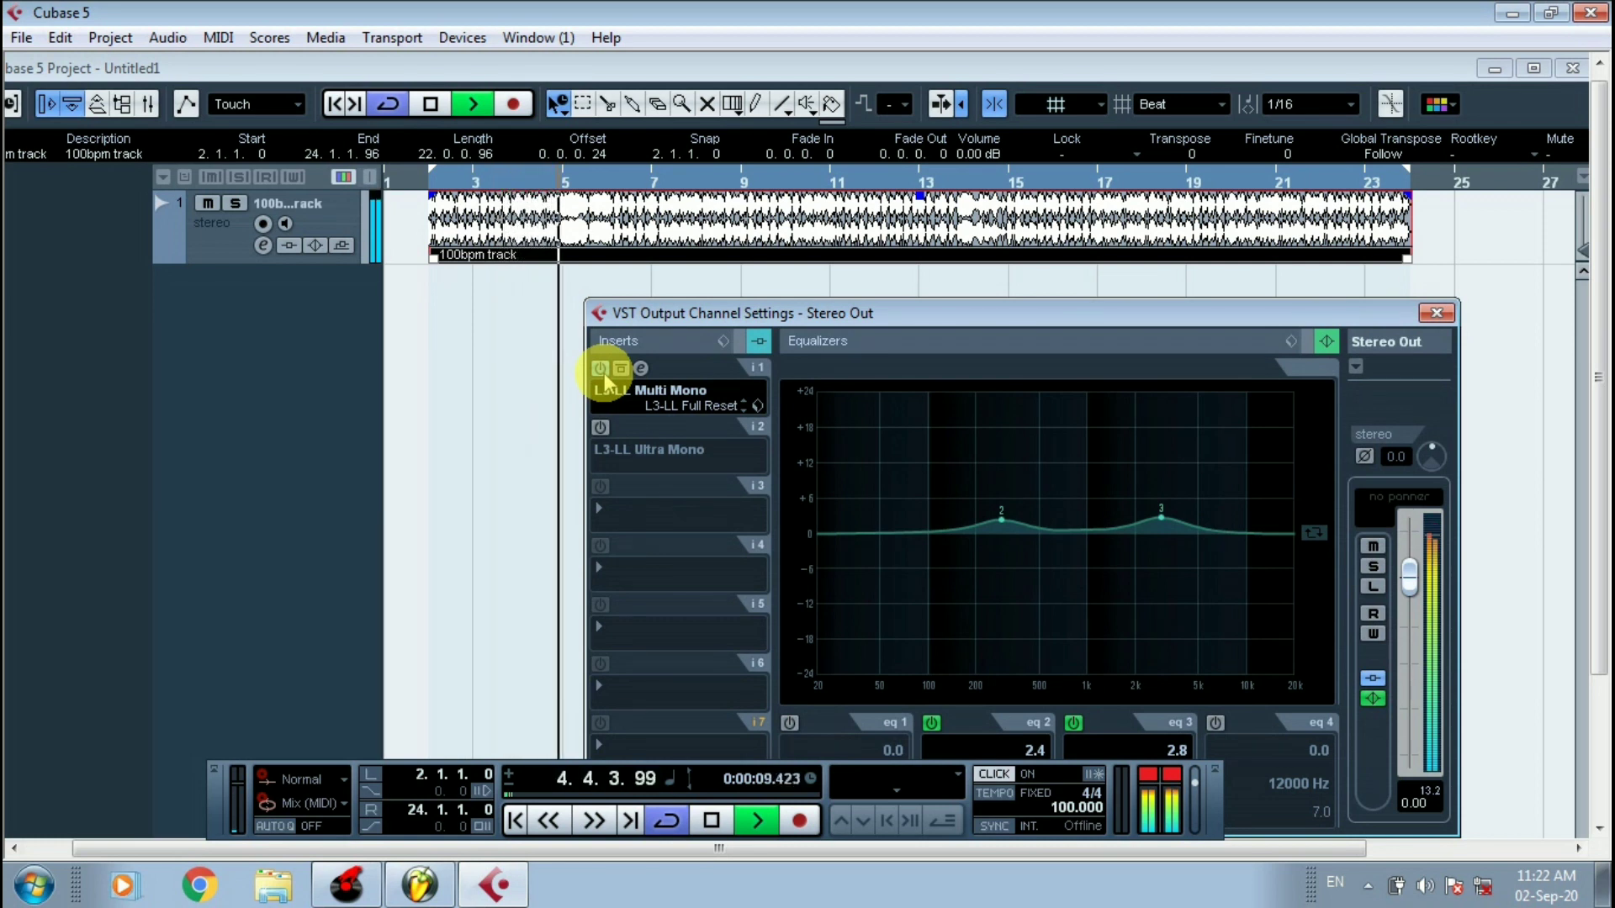
pyautogui.click(601, 370)
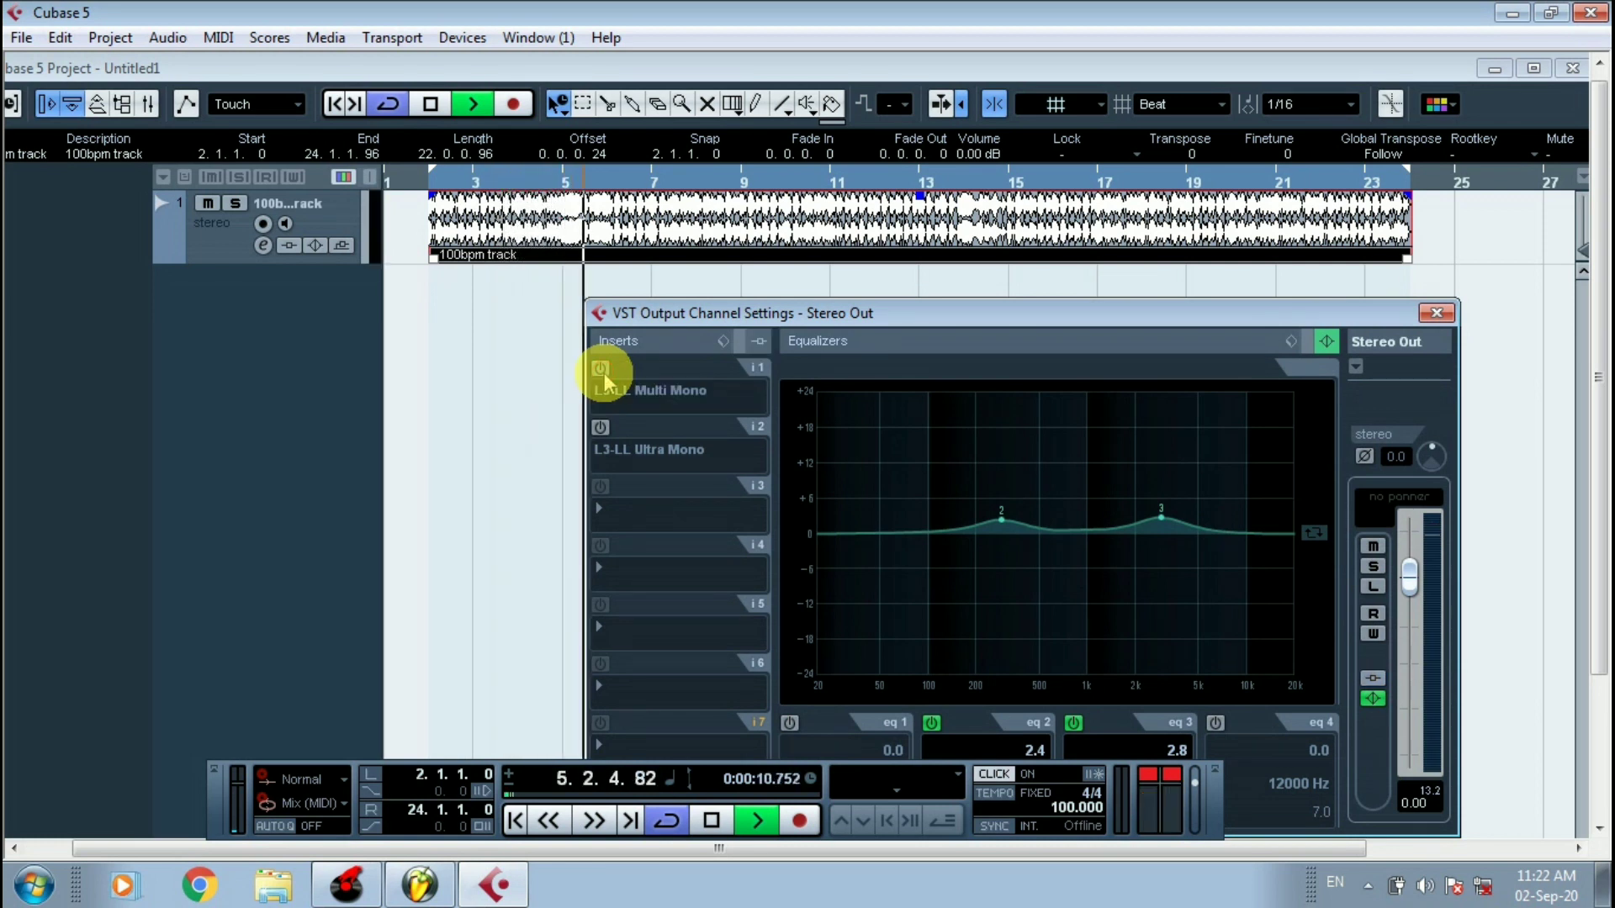
pyautogui.click(600, 427)
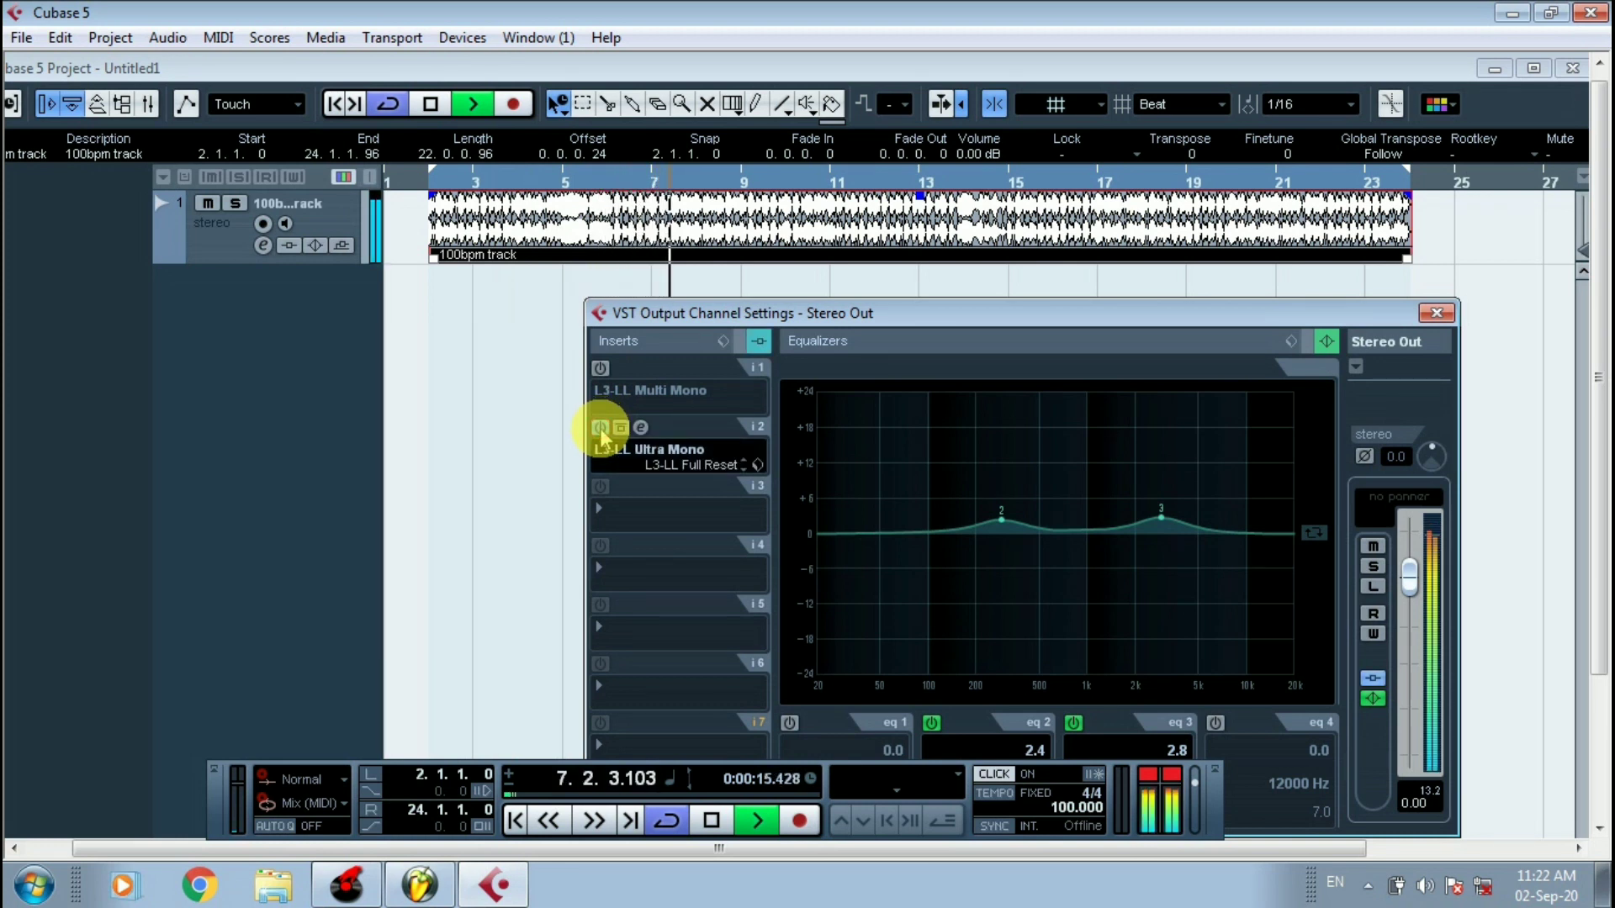
pyautogui.click(600, 428)
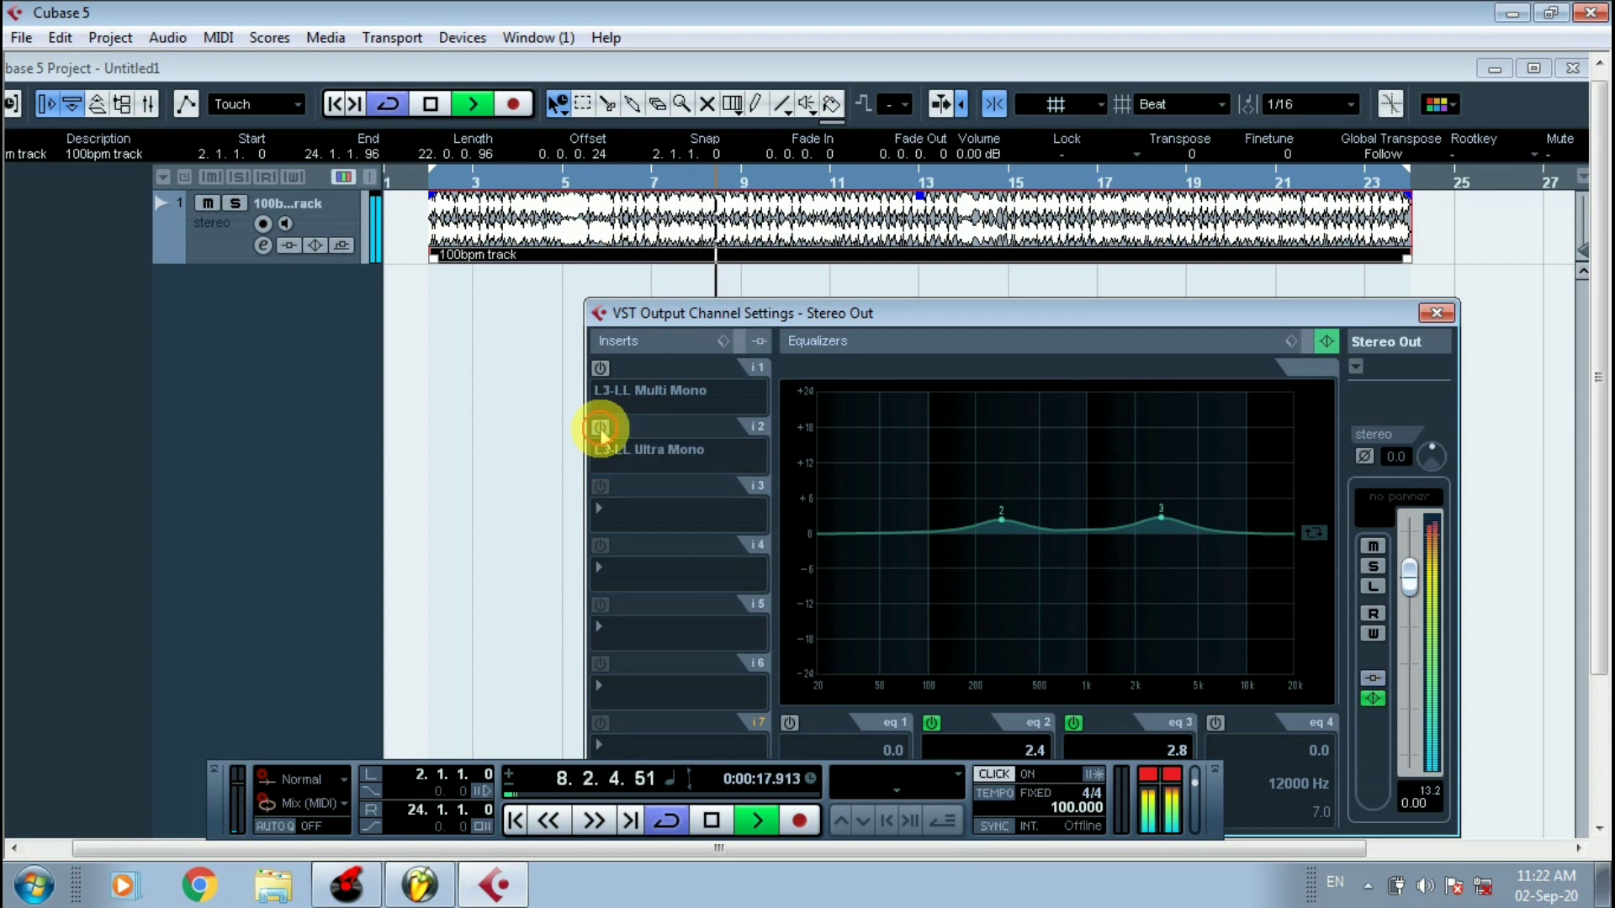
# Compare the playback with L3-LL Multi Mono alone, both inserts together, and both inserts off, and stop playback.
pyautogui.click(601, 369)
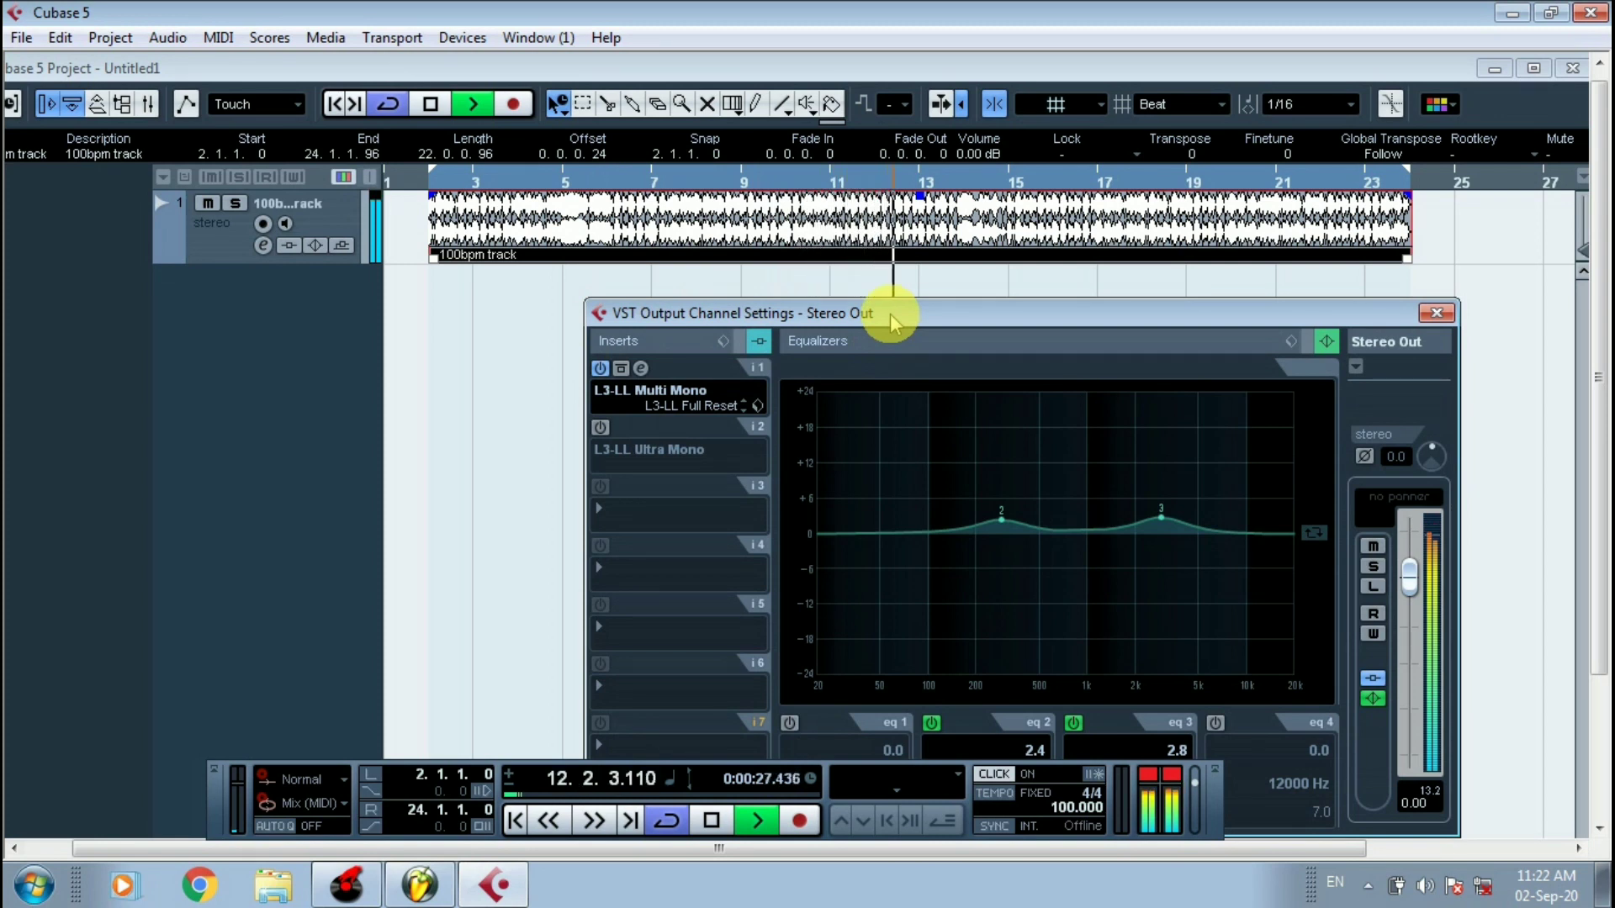
pyautogui.click(600, 369)
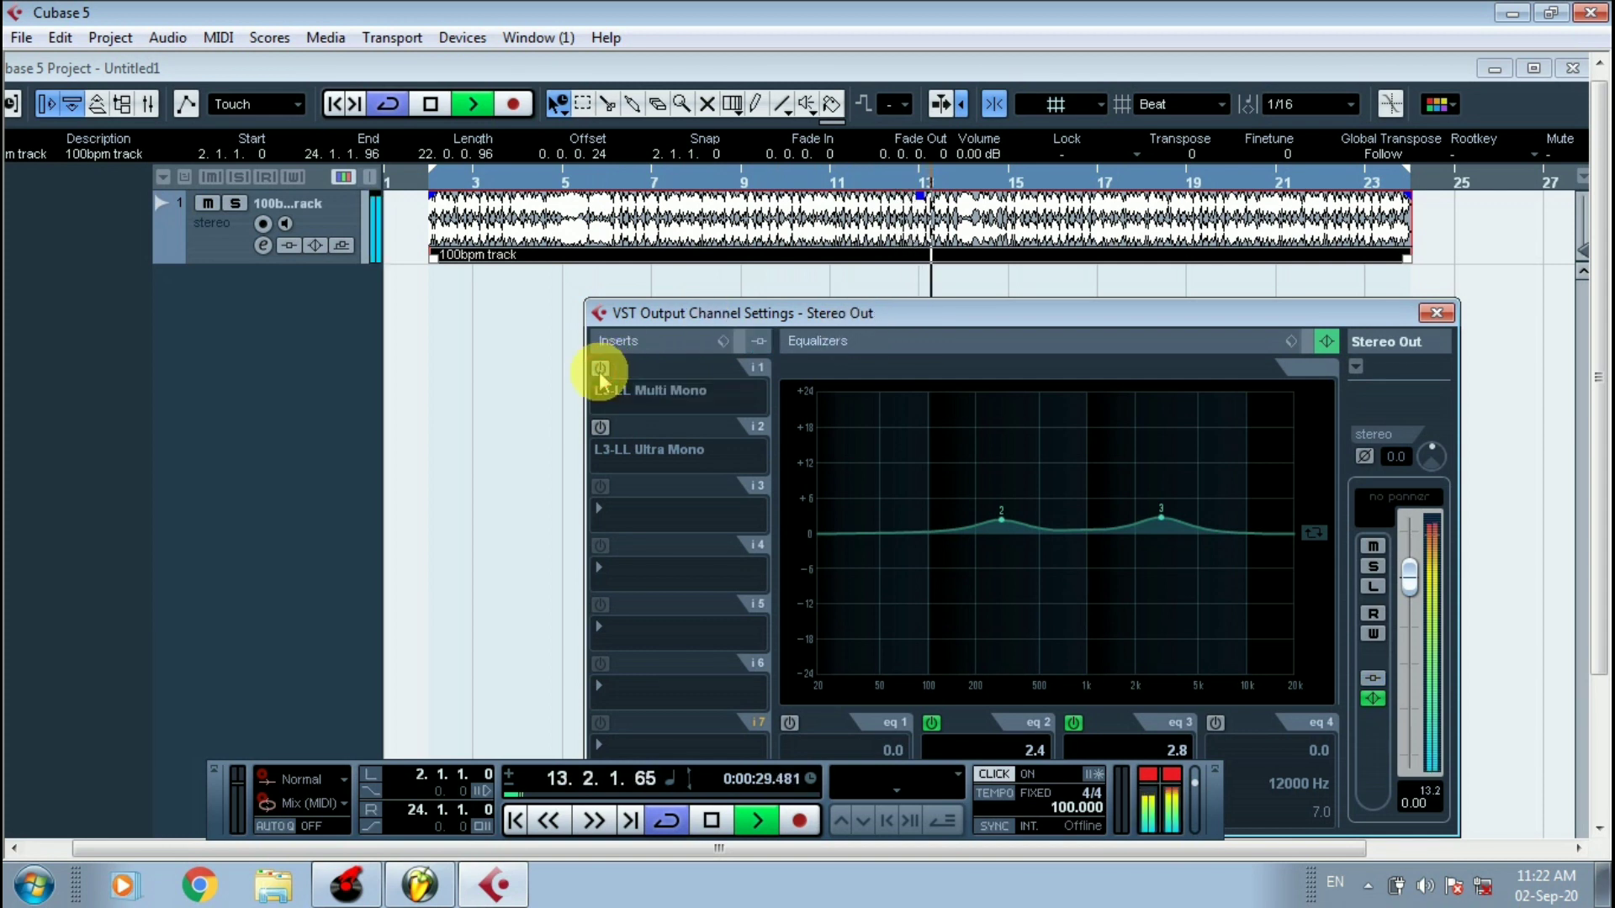
pyautogui.click(600, 369)
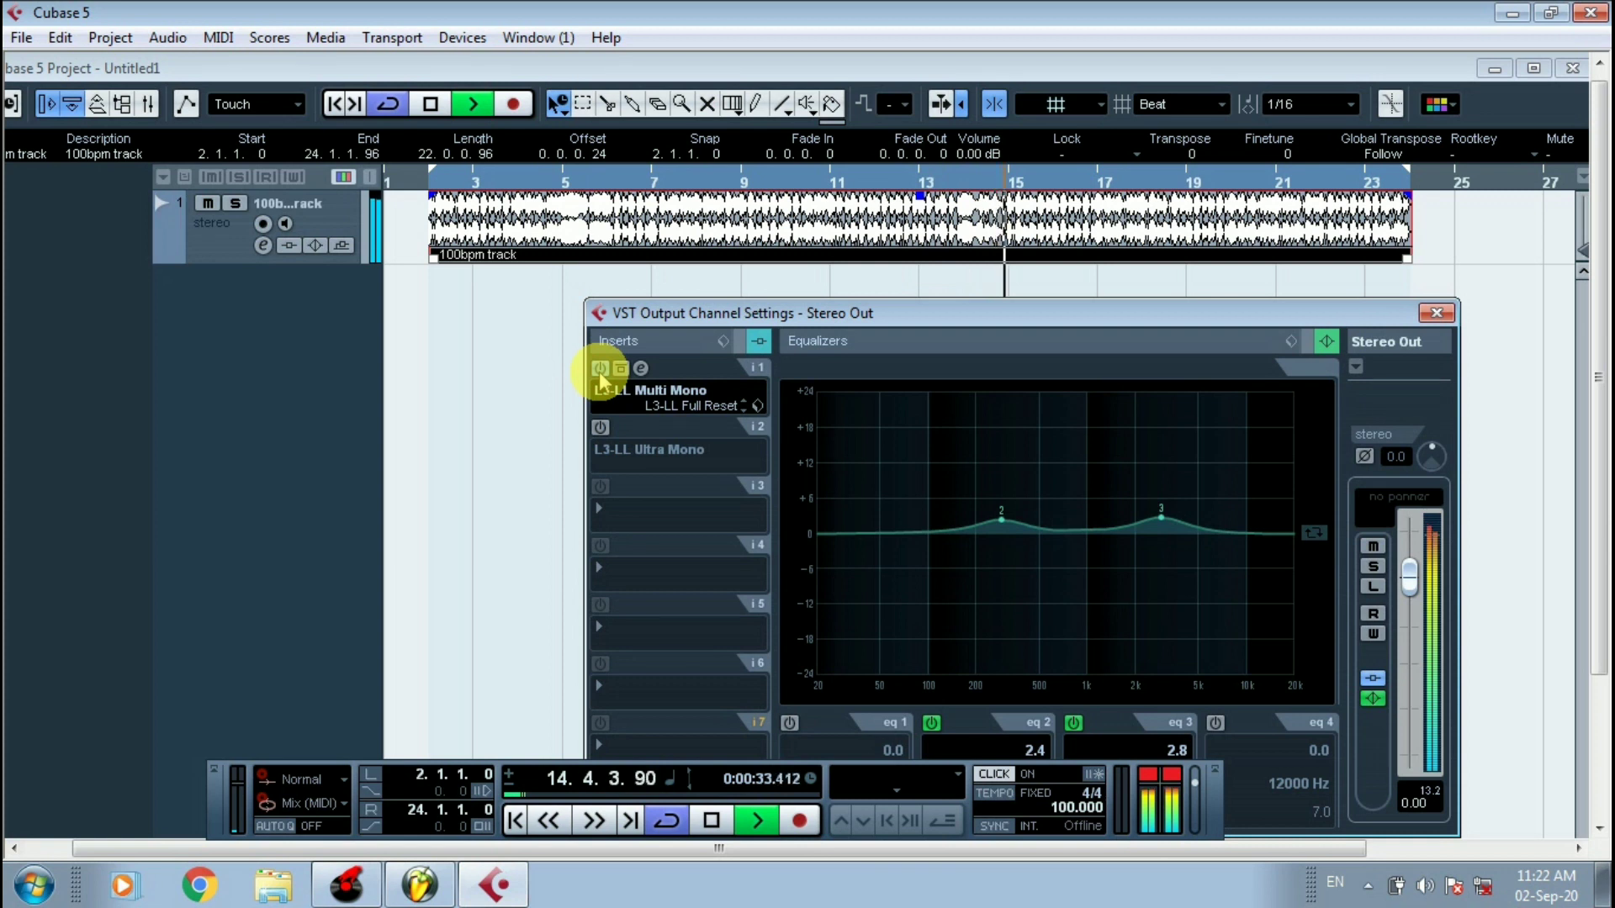
pyautogui.click(601, 428)
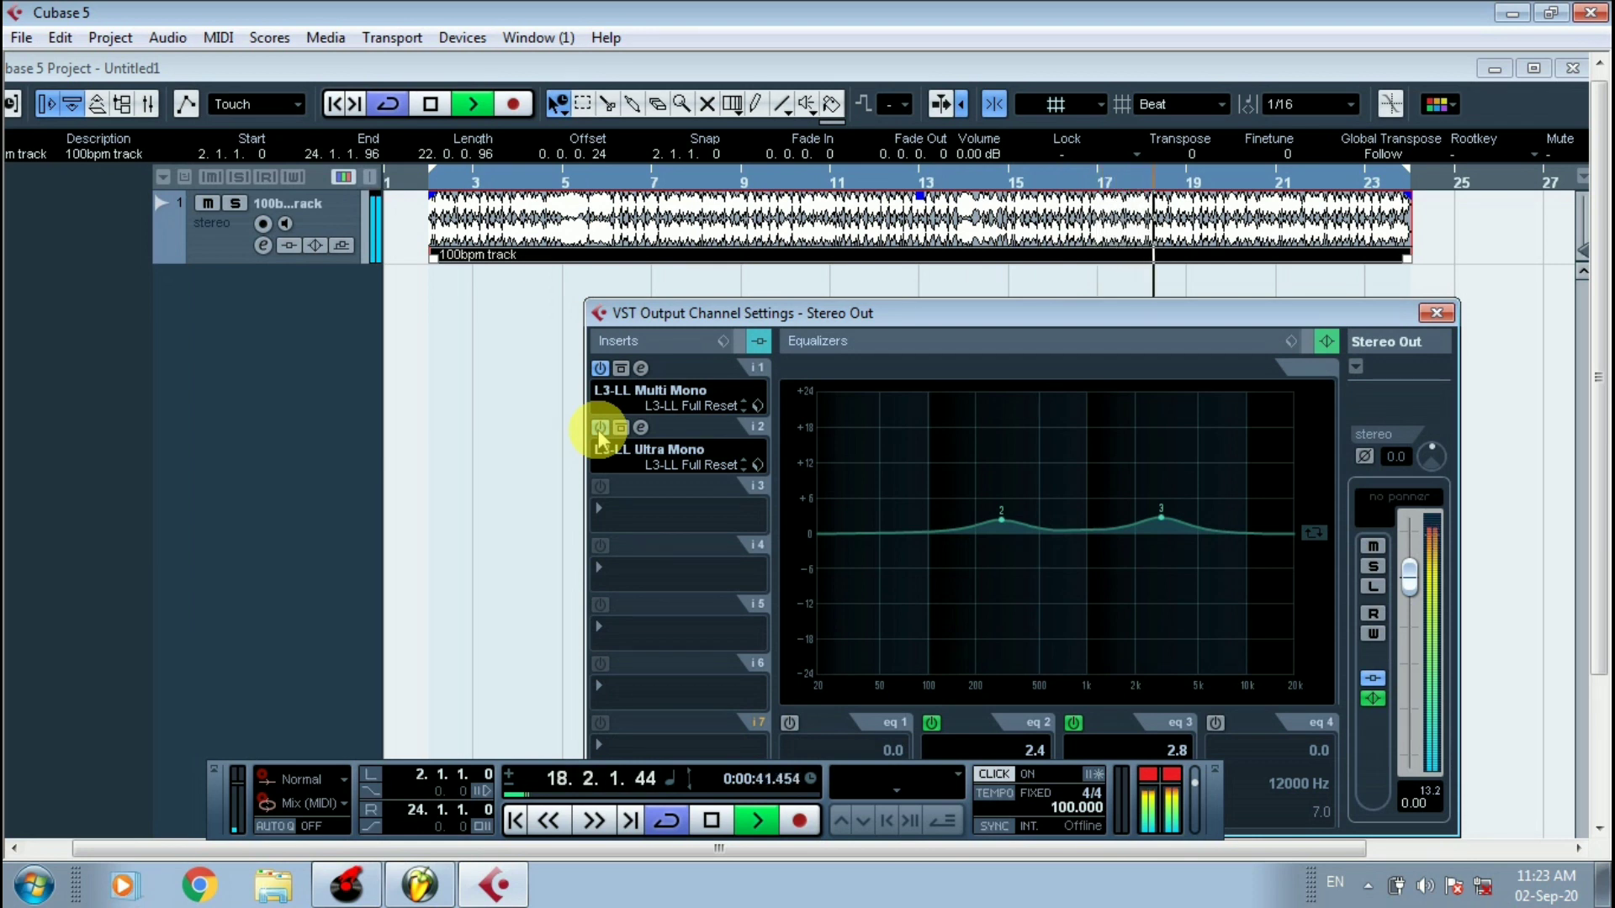
pyautogui.click(601, 428)
pyautogui.click(601, 368)
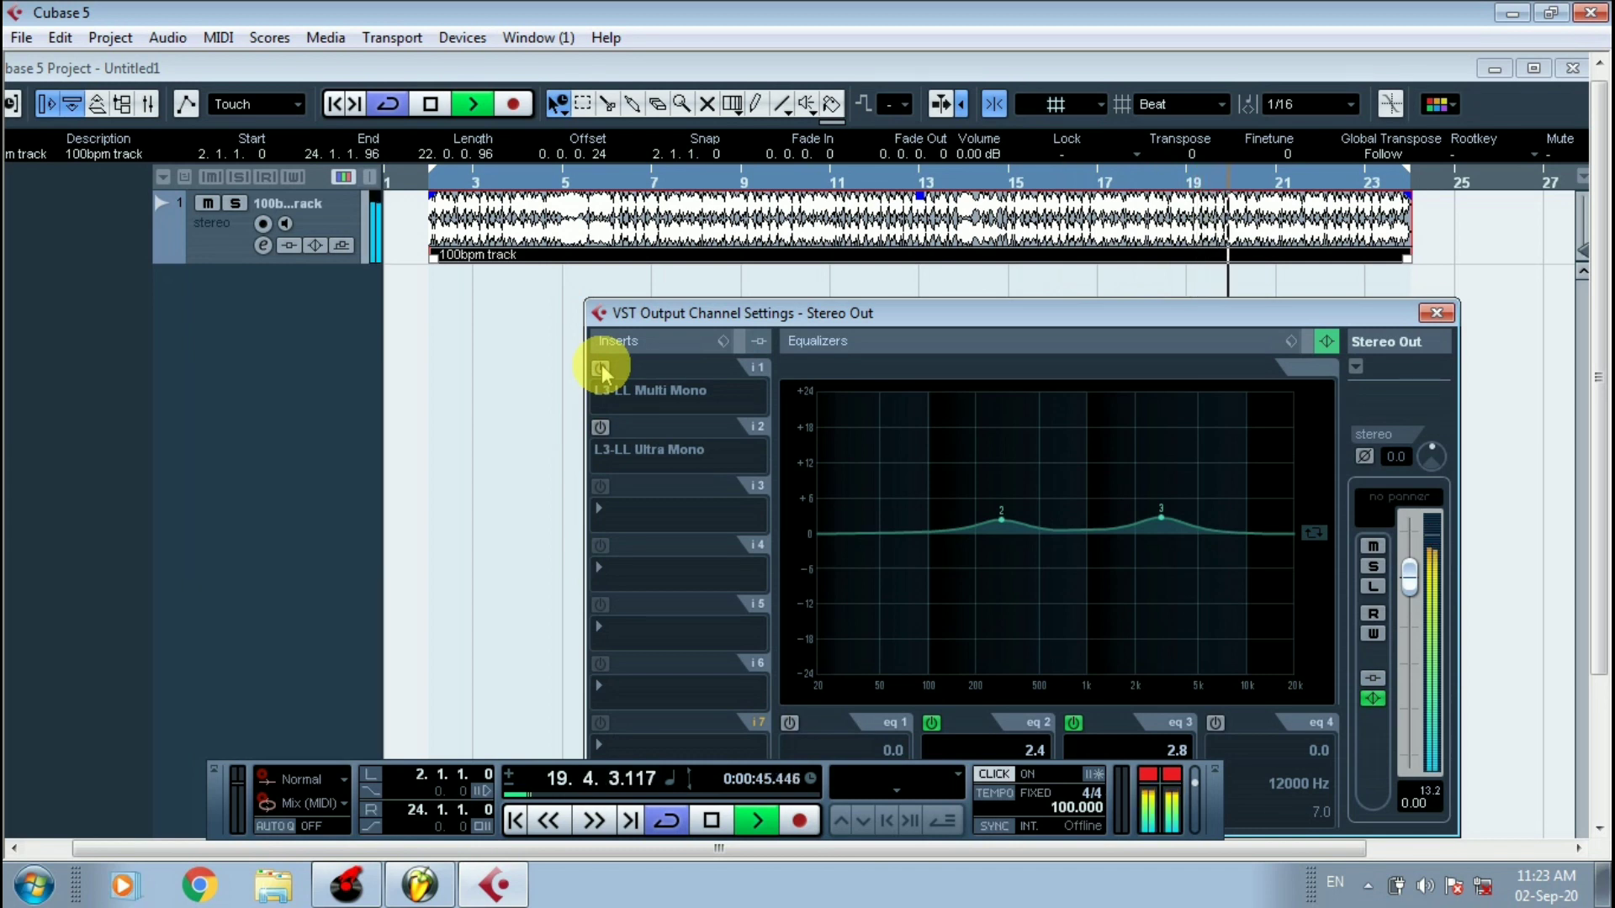
pyautogui.press('space')
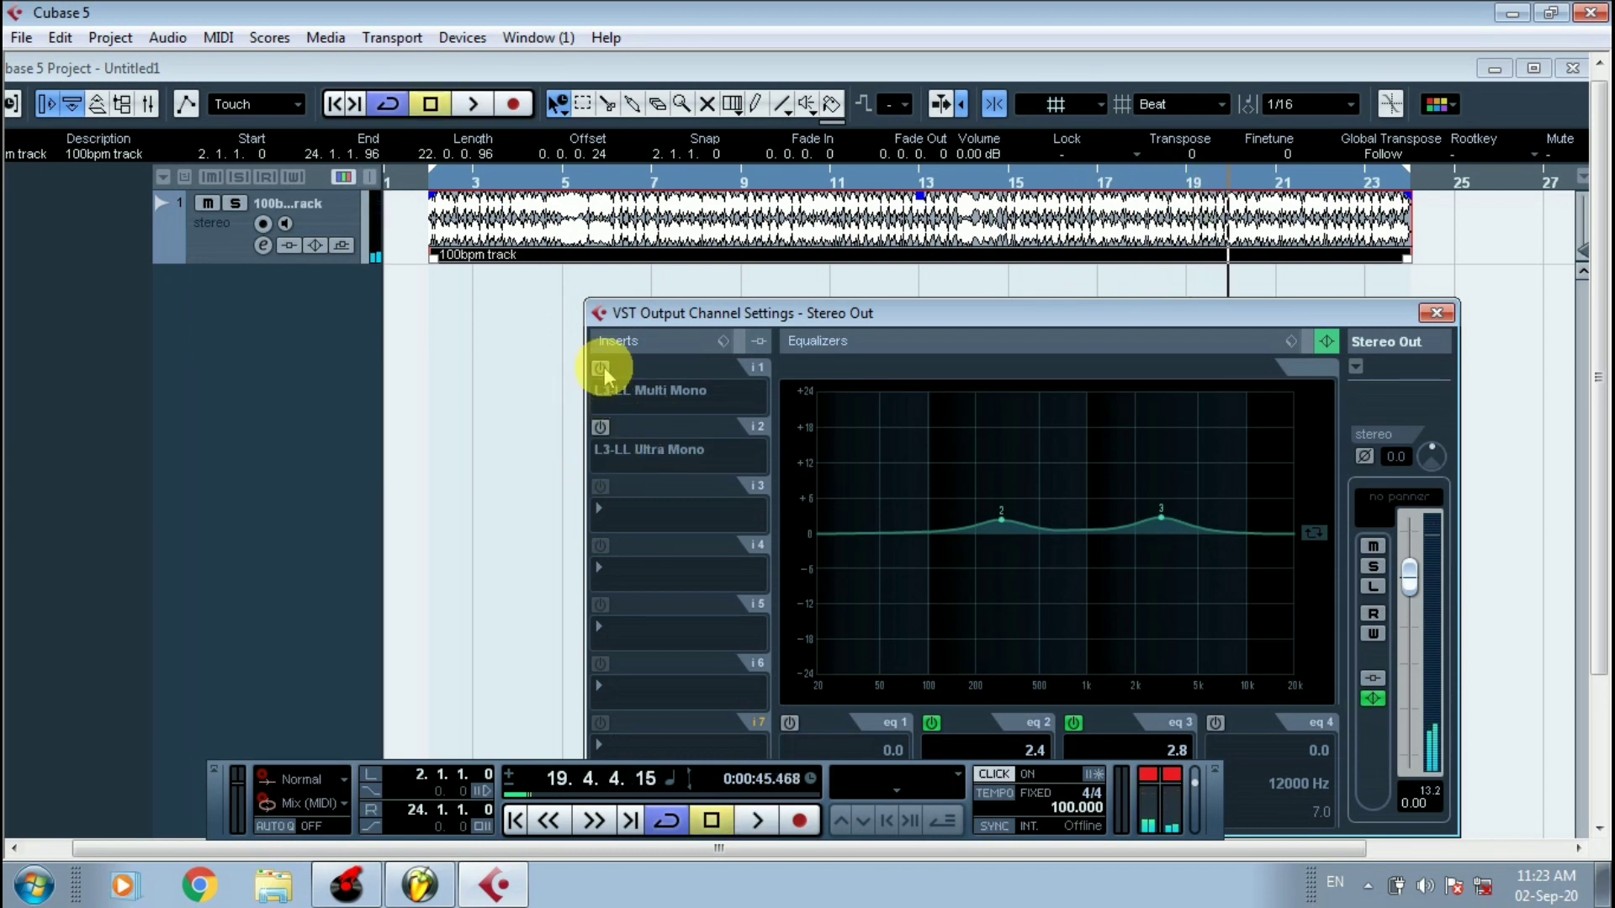
# Turn on the L3-LL Multi Mono insert in slot 1 and open its plug-in window.
pyautogui.click(600, 369)
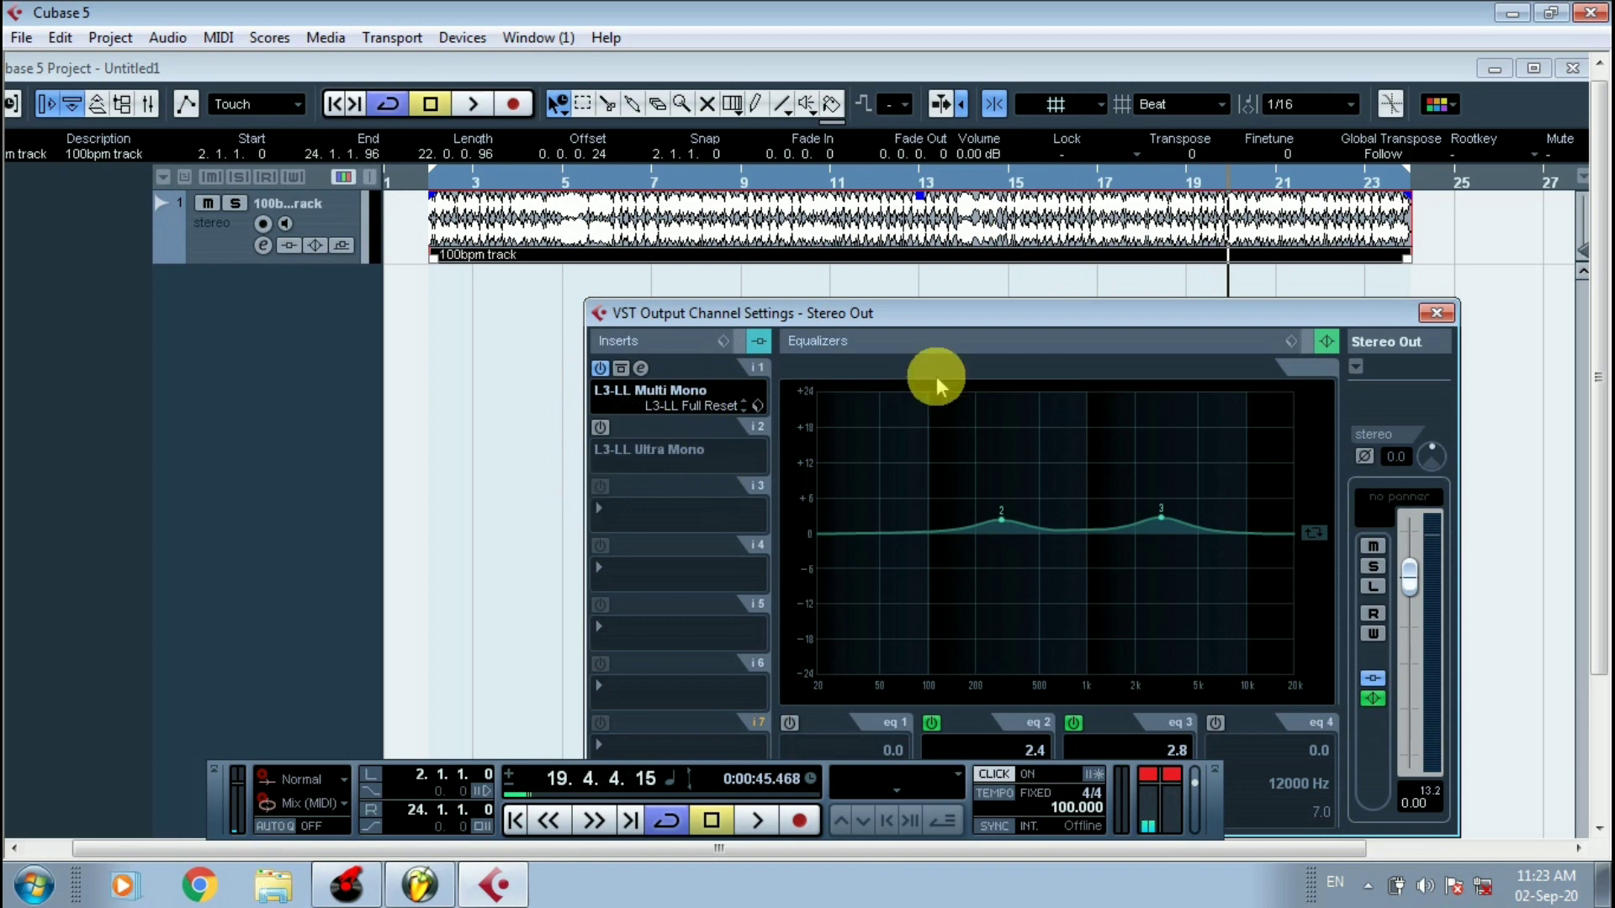
pyautogui.moveTo(1080, 318); pyautogui.dragTo(894, 314)
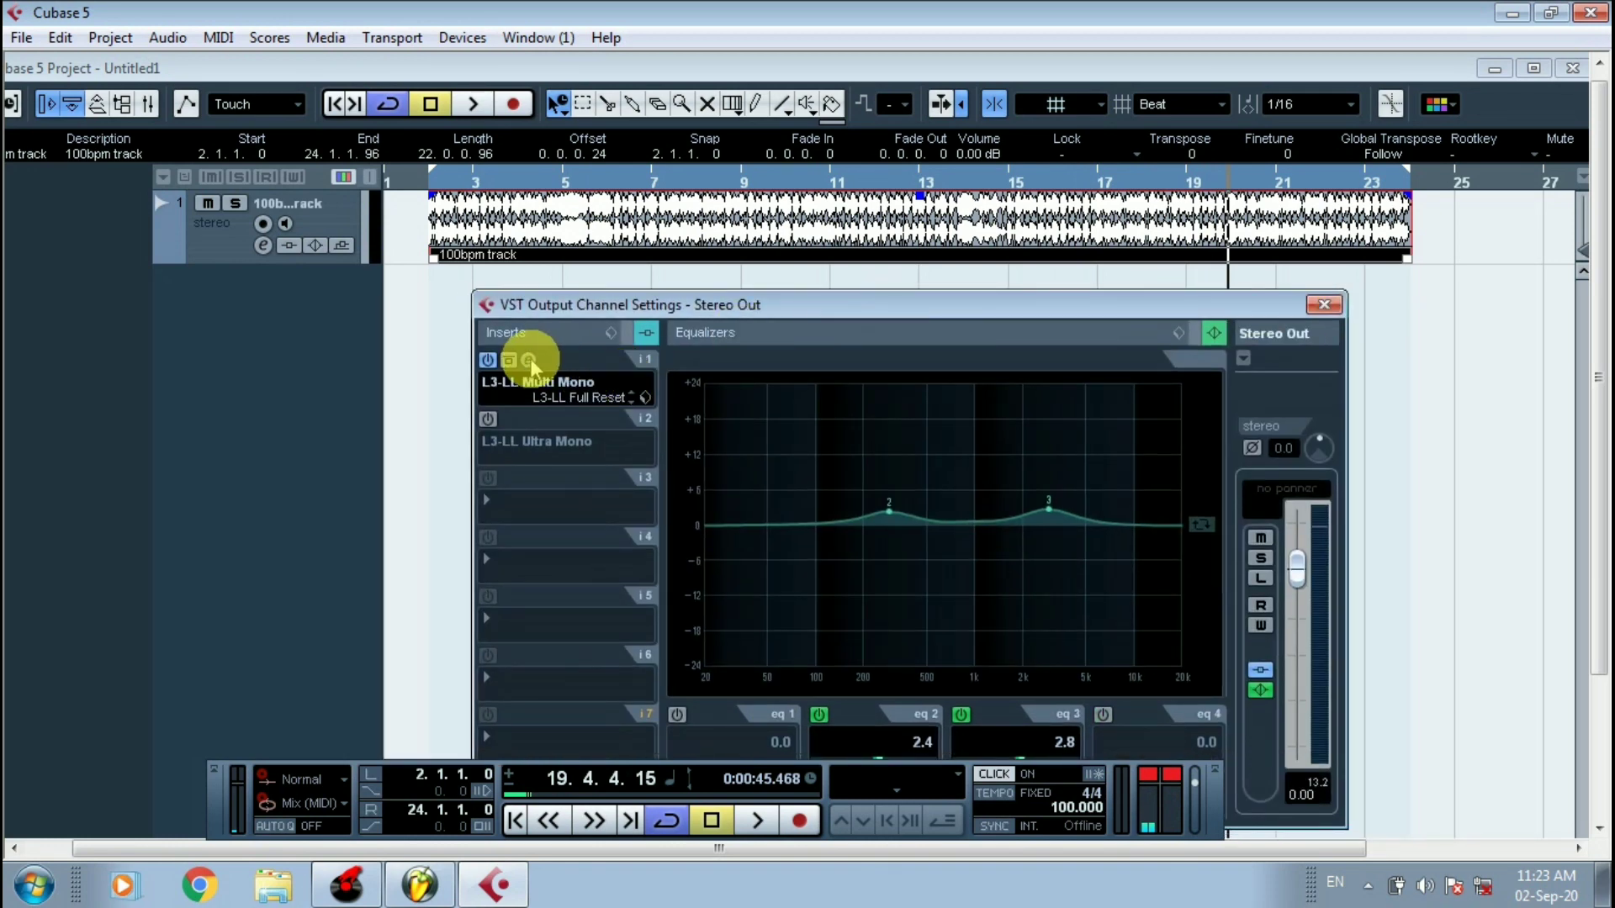
pyautogui.click(523, 363)
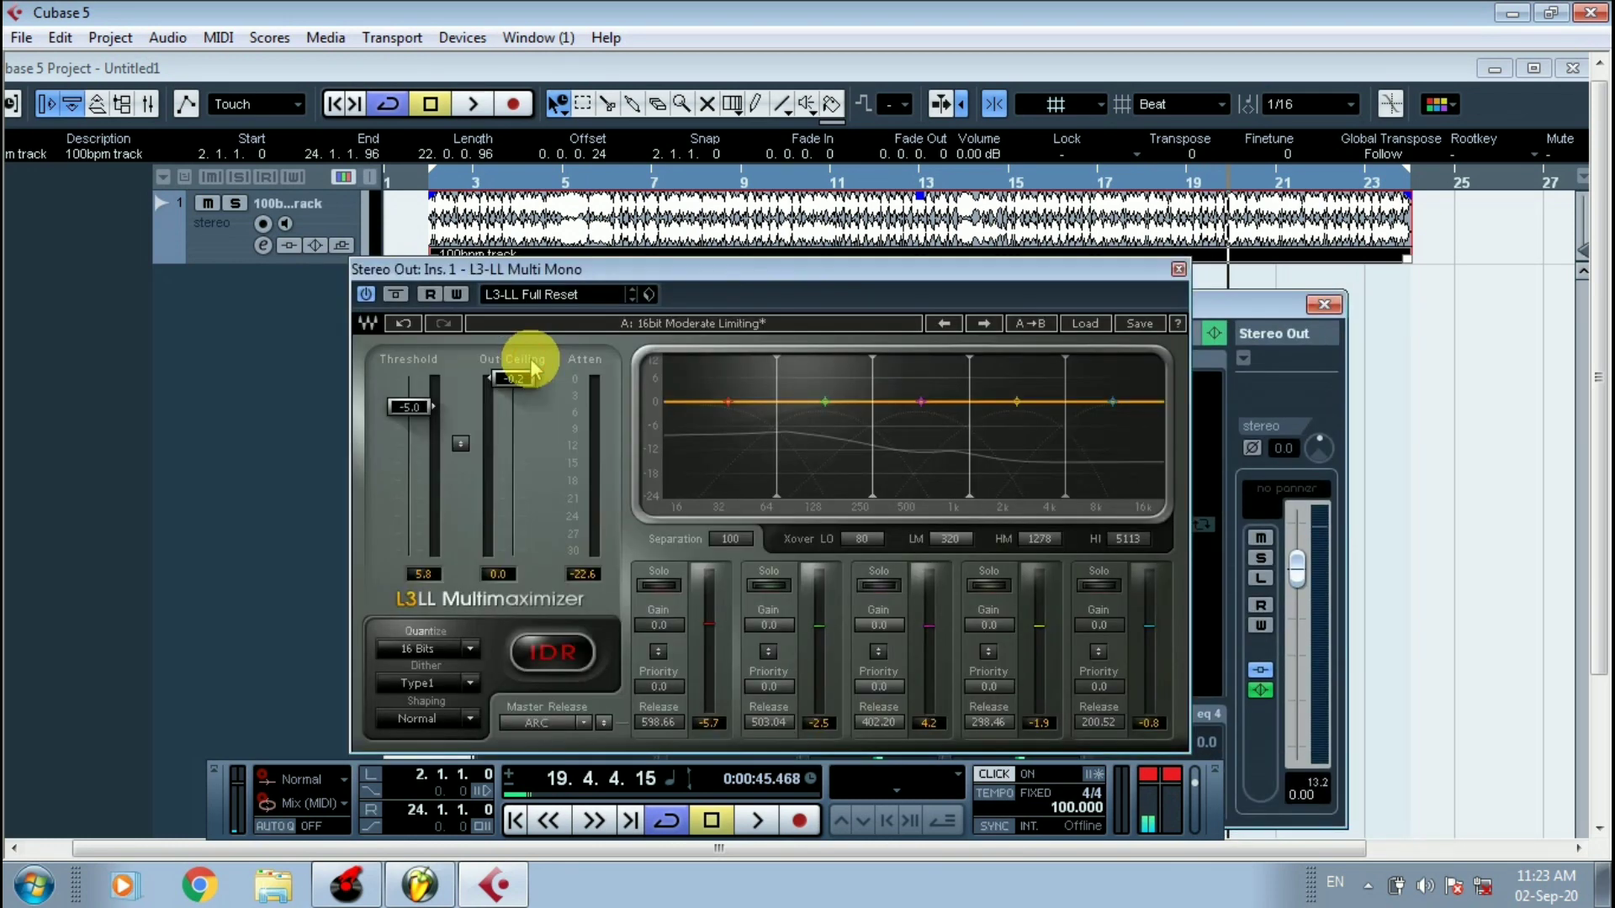
# Set the L3-LL Multimaximizer threshold to -4.0 and move its plug-in window clear of the Stereo Out insert slots.
pyautogui.click(409, 407)
pyautogui.moveTo(409, 407); pyautogui.dragTo(409, 406)
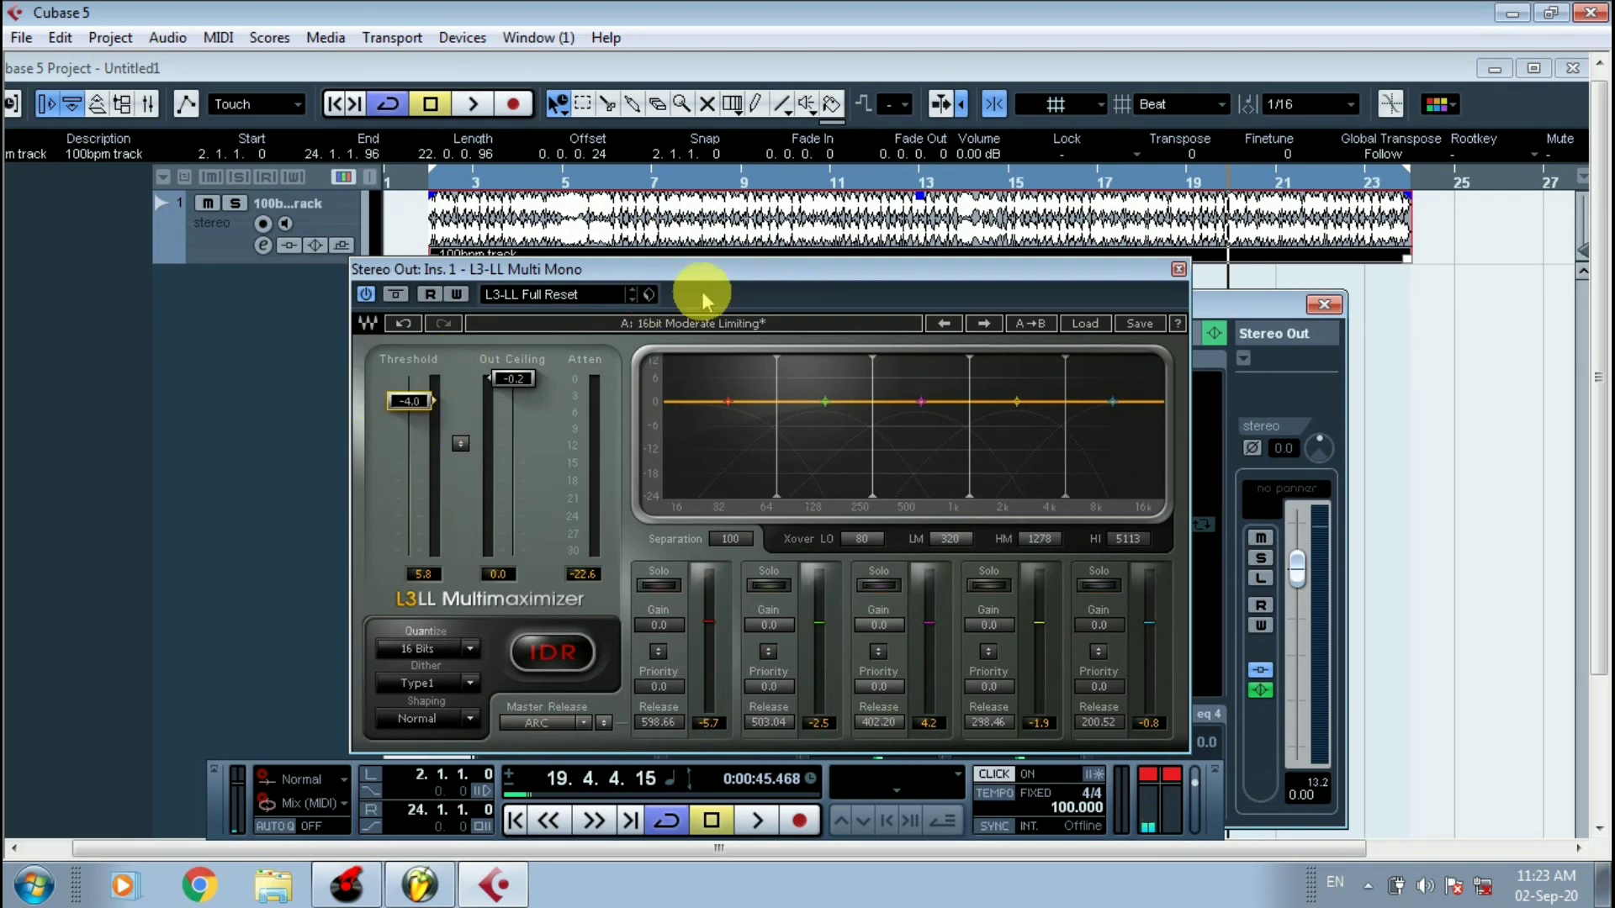
pyautogui.moveTo(698, 270); pyautogui.dragTo(1101, 208)
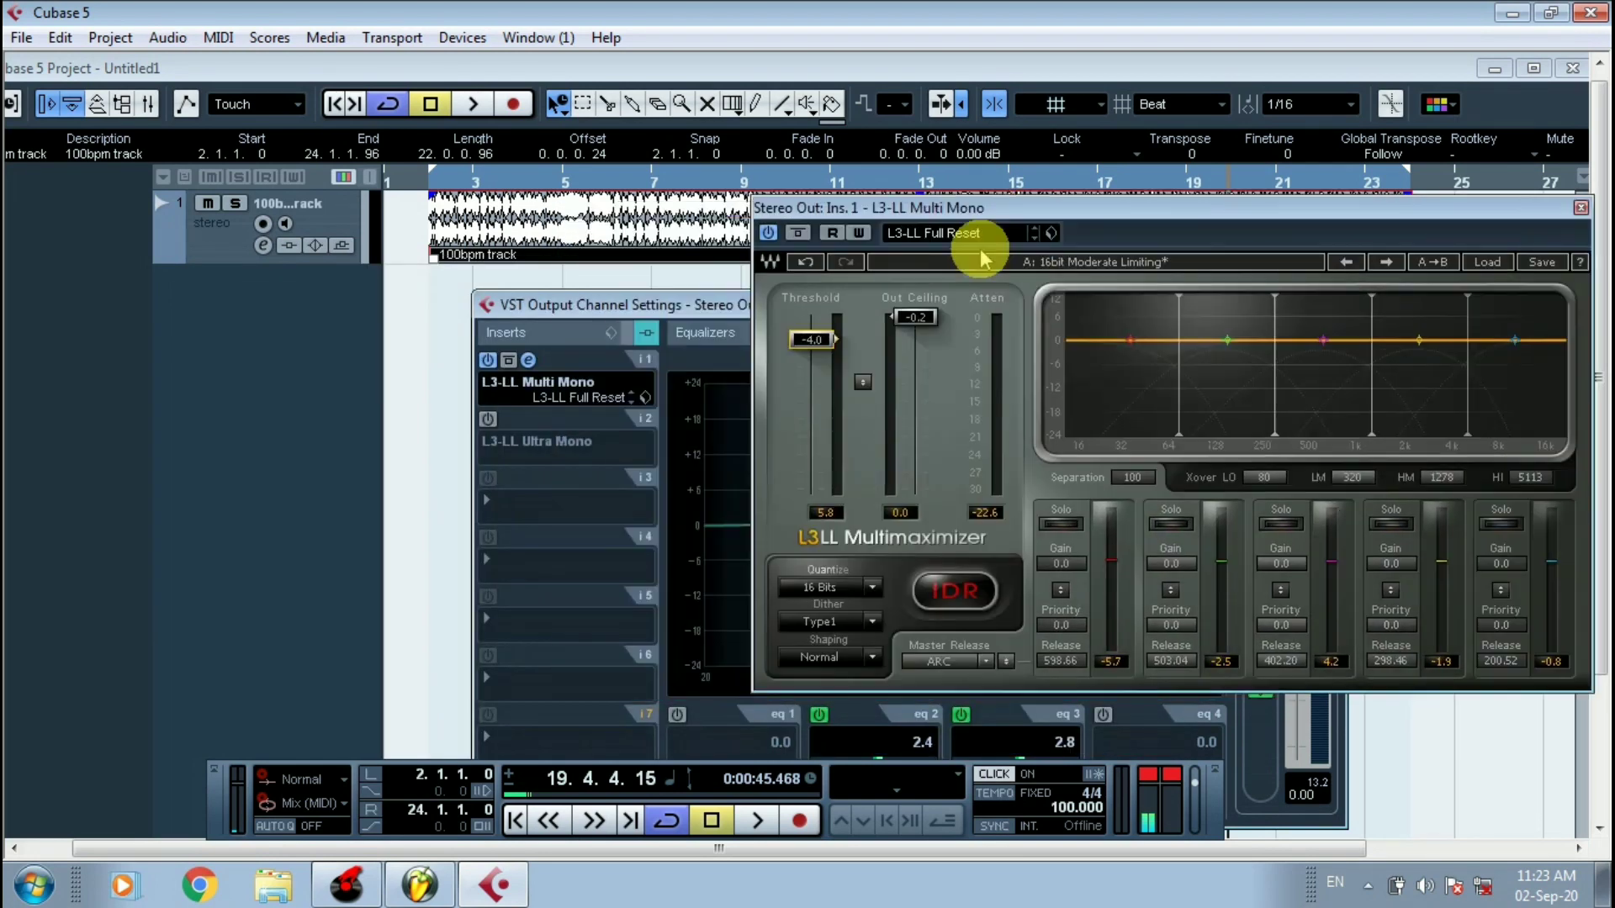
# Turn on the L3-LL Ultra Mono insert in slot 2, set its threshold to -3.5, and close its plug-in window.
pyautogui.click(529, 419)
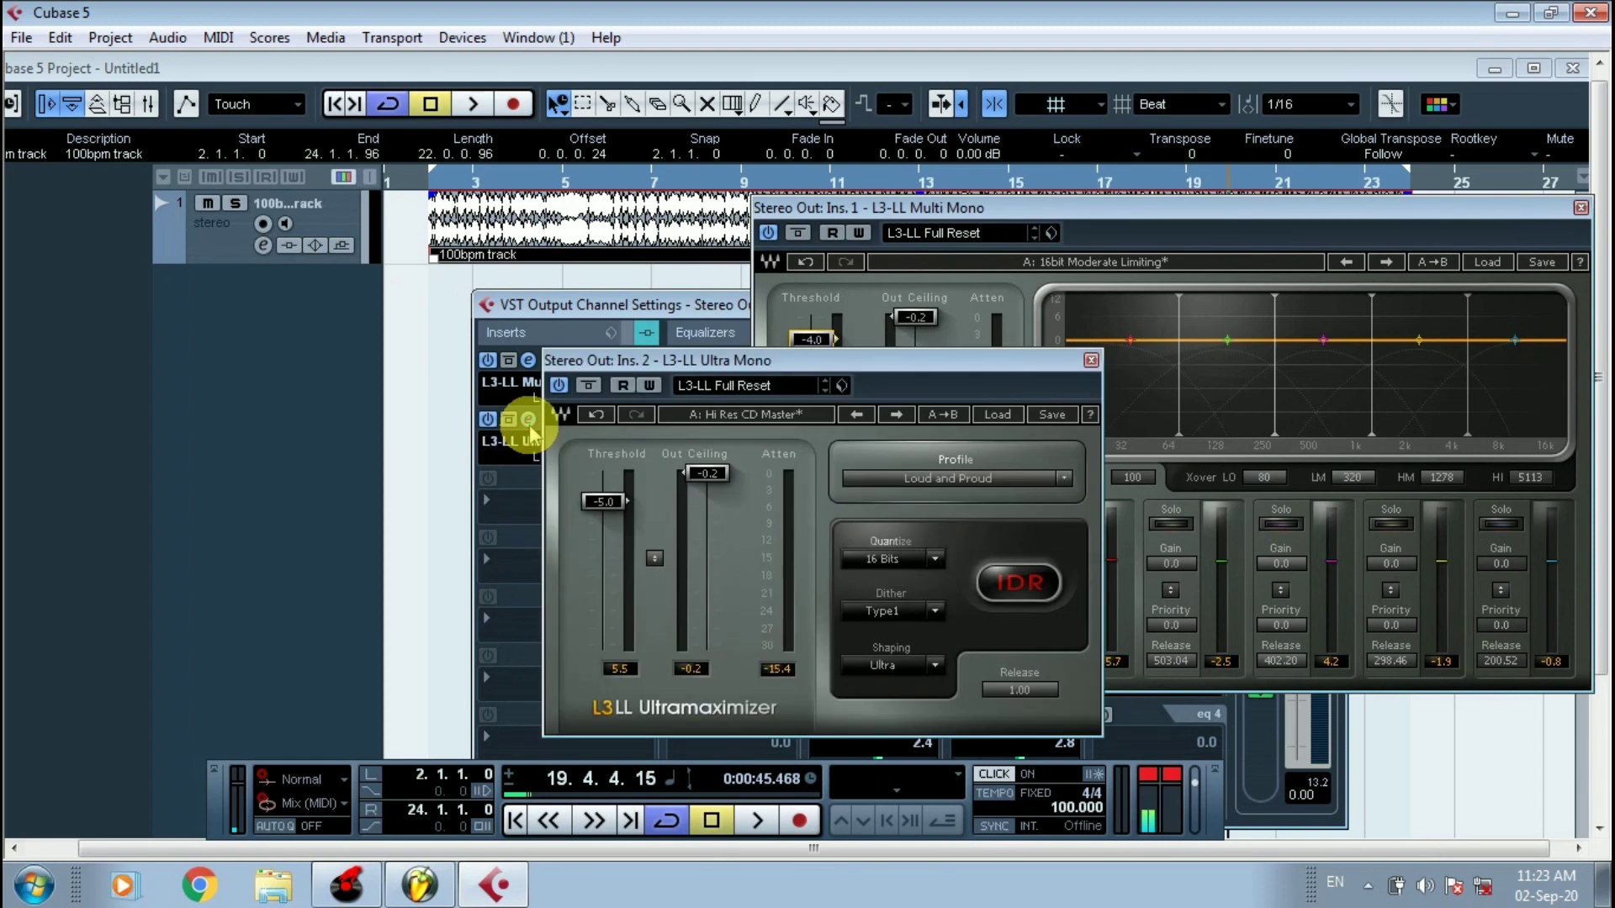
pyautogui.moveTo(584, 495); pyautogui.dragTo(599, 496)
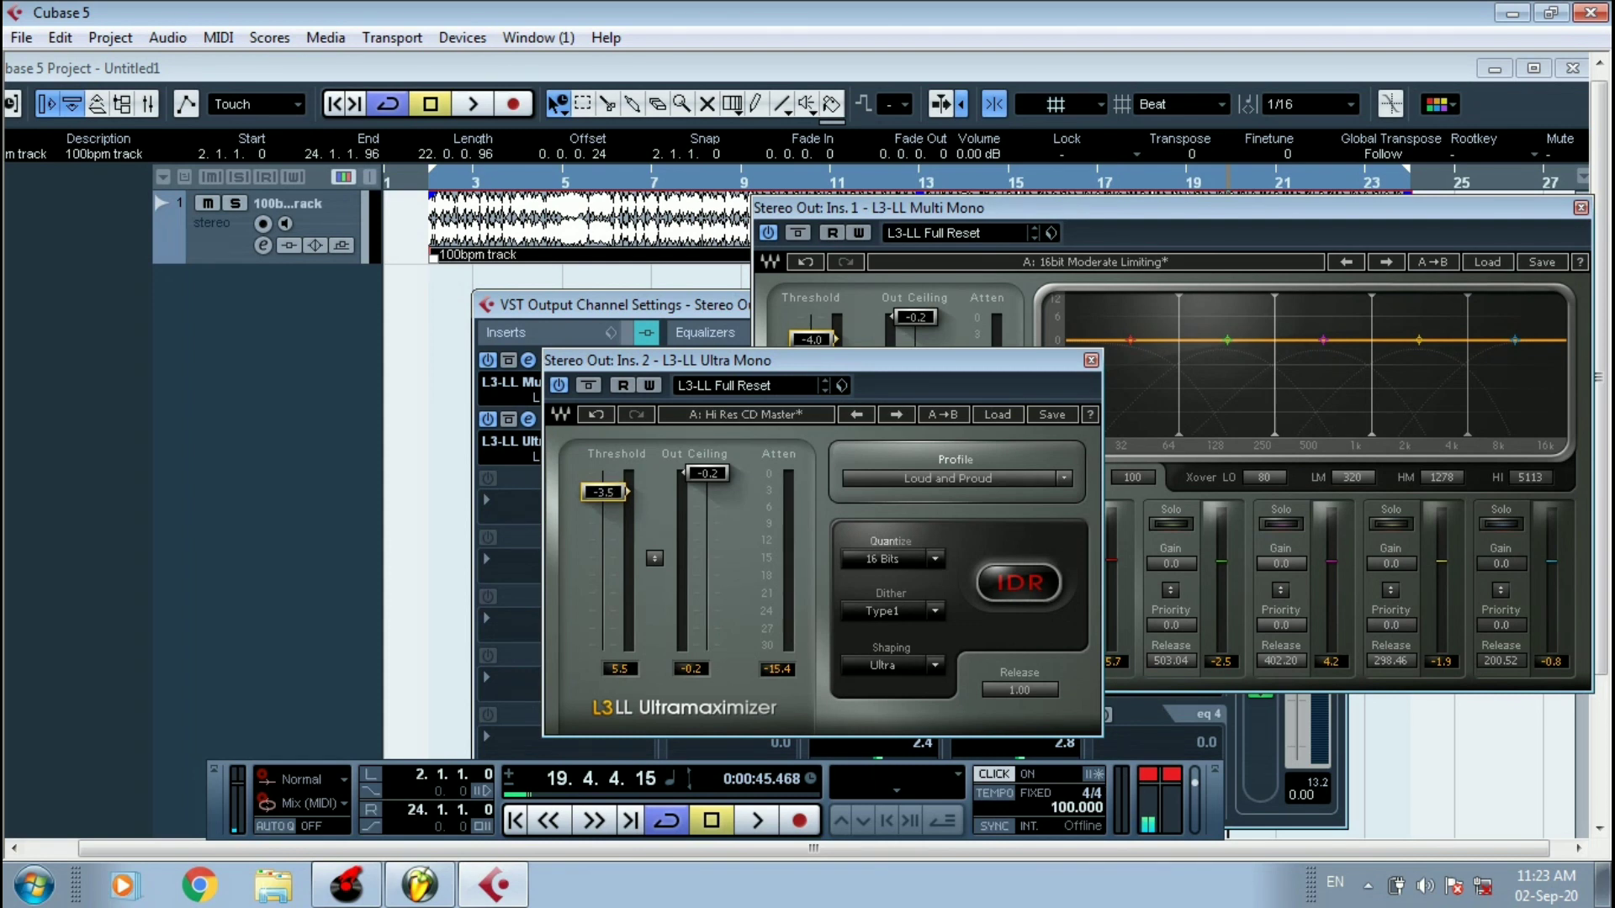
pyautogui.click(1091, 360)
# Play the track, compare L3-LL Multi Mono with the bypassed sound, and finish with only L3-LL Ultra Mono turned on.
pyautogui.click(487, 418)
pyautogui.press('space')
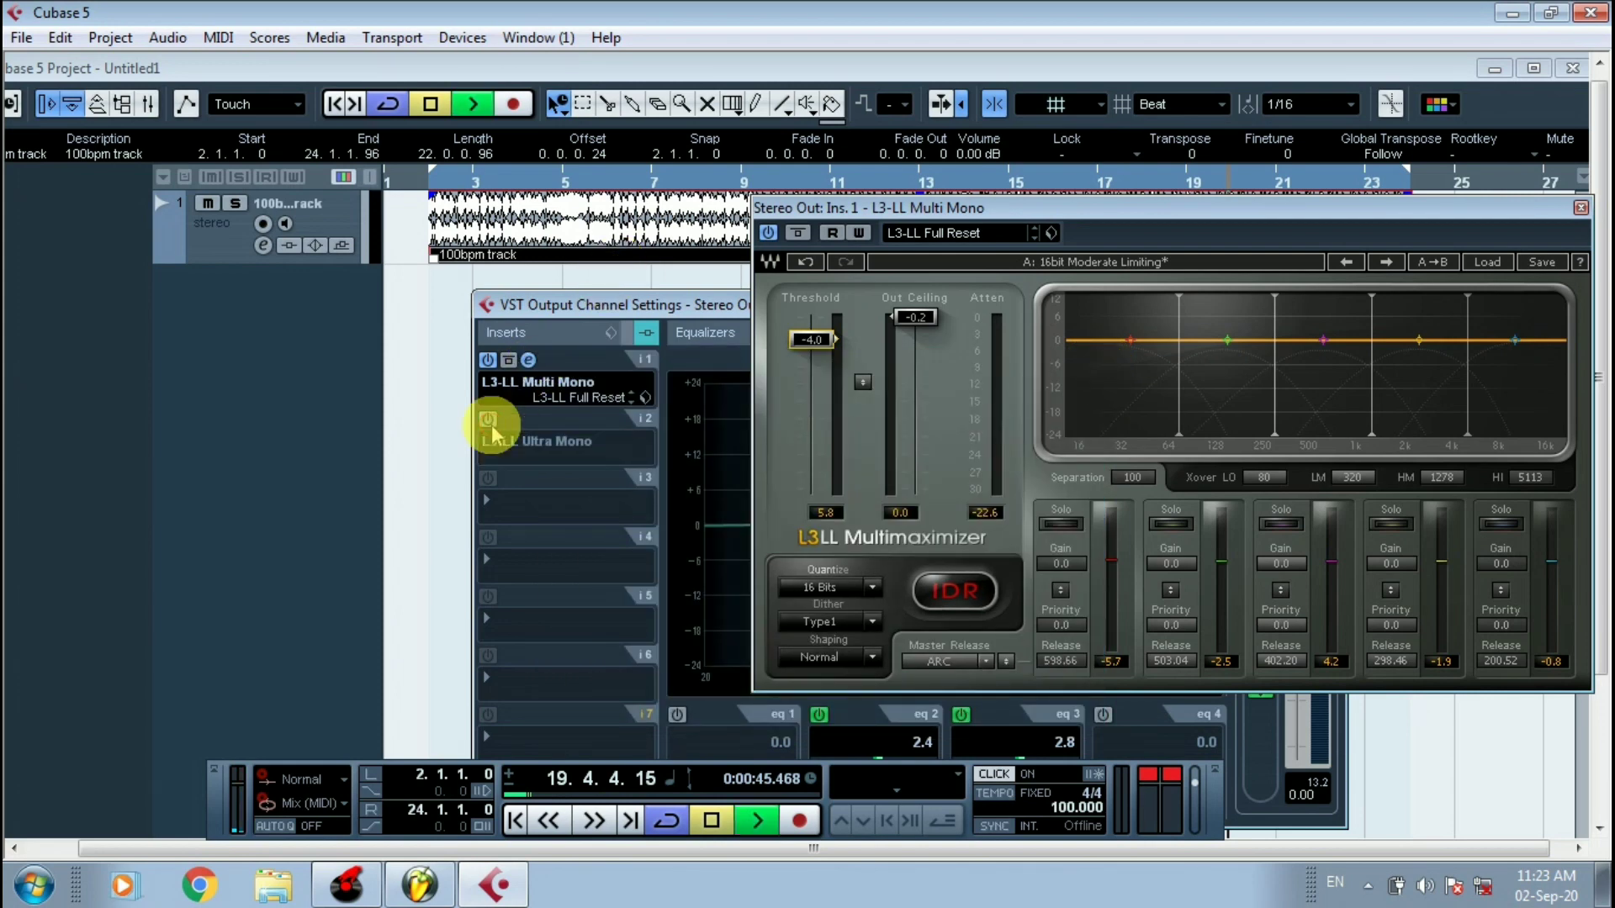
pyautogui.click(487, 418)
pyautogui.click(488, 360)
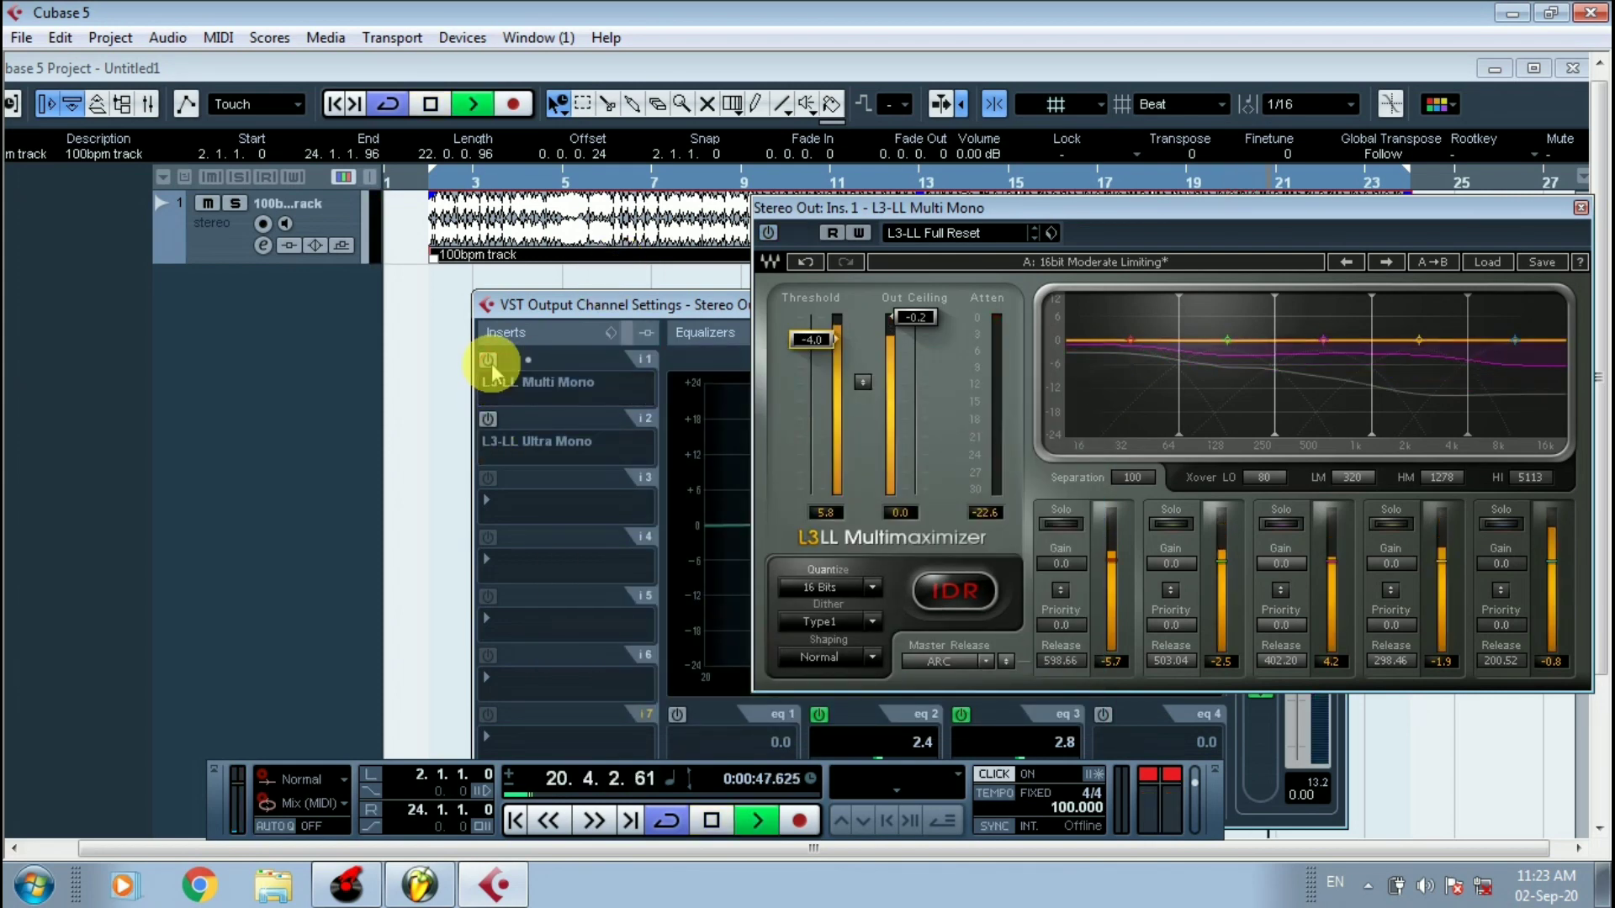
pyautogui.click(487, 360)
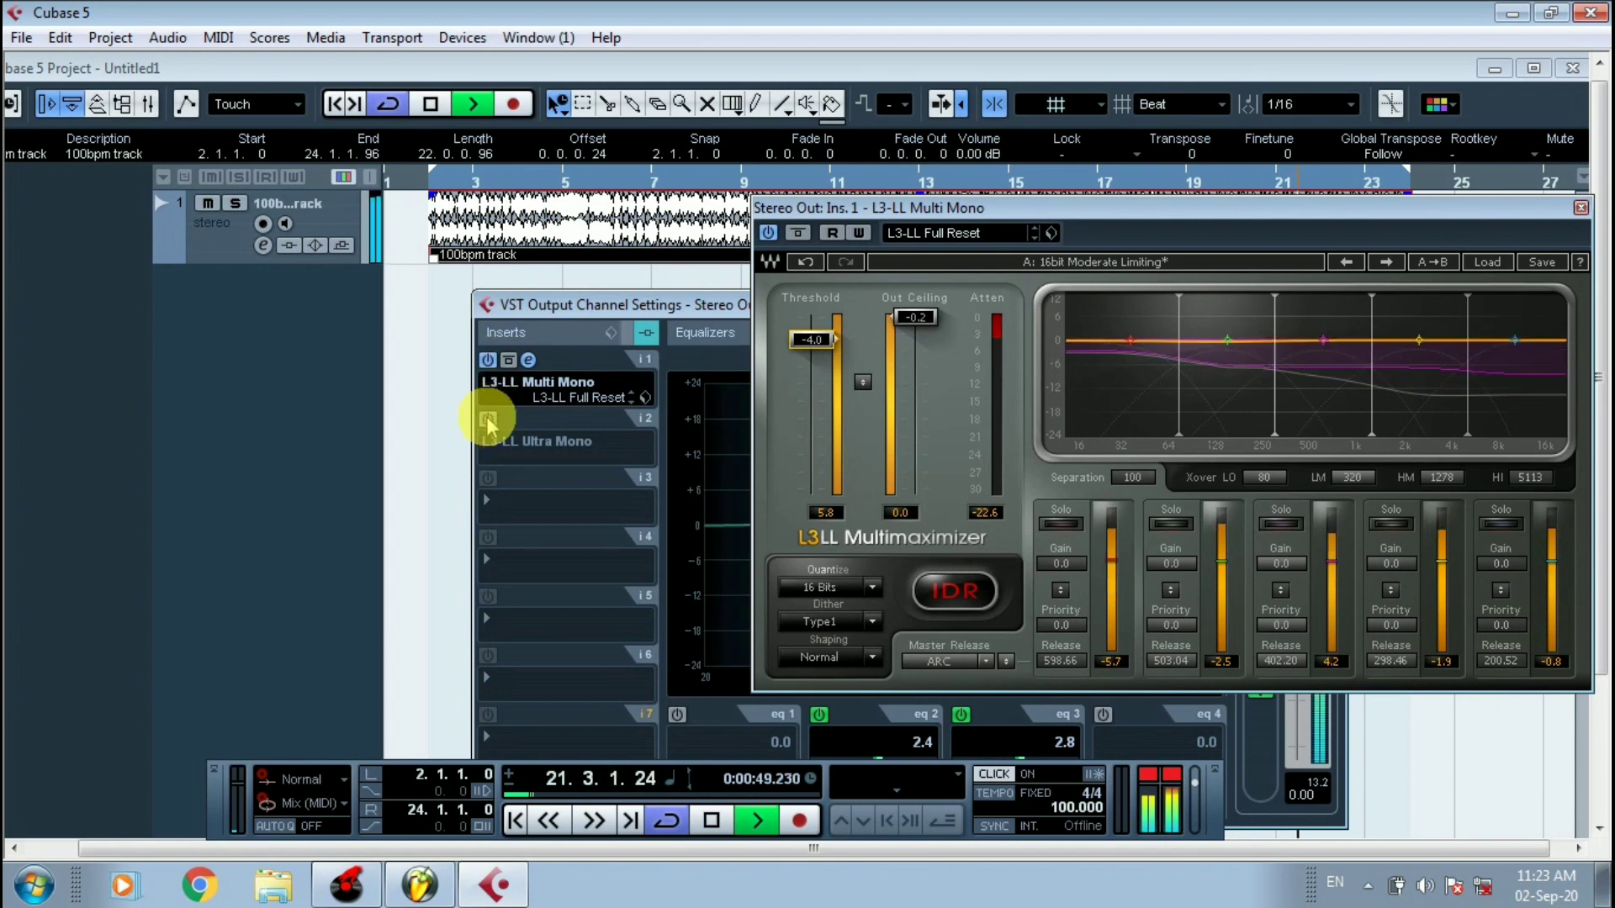
pyautogui.click(488, 360)
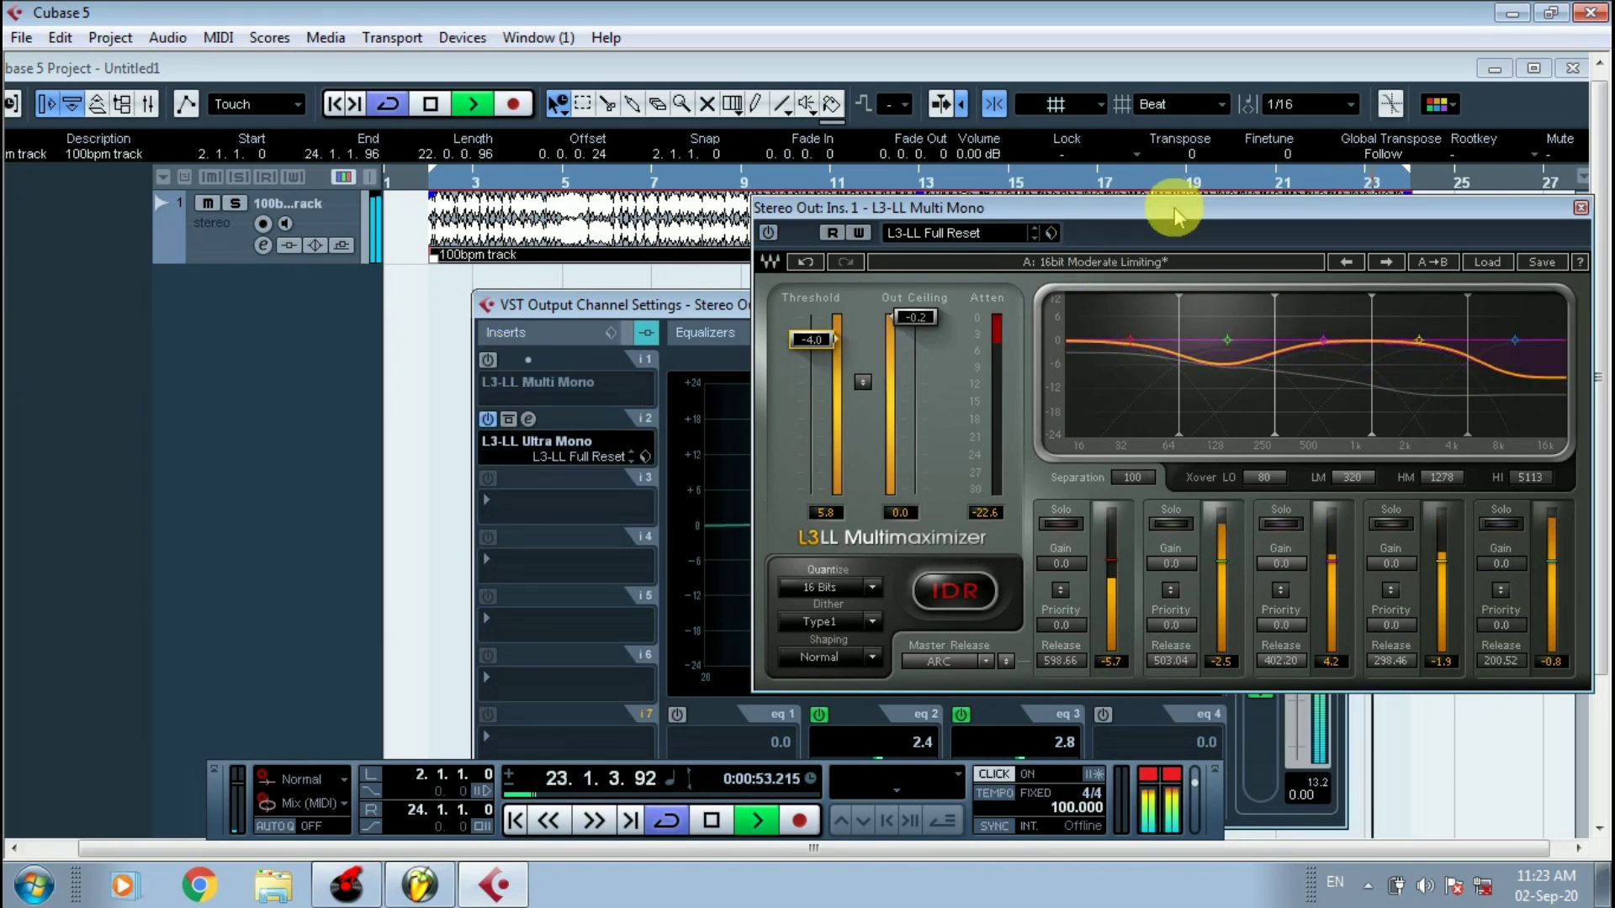
# Close the L3-LL Multi Mono plug-in window and the Stereo Out channel settings while playback continues.
pyautogui.moveTo(1169, 210); pyautogui.dragTo(1051, 286)
pyautogui.click(1388, 345)
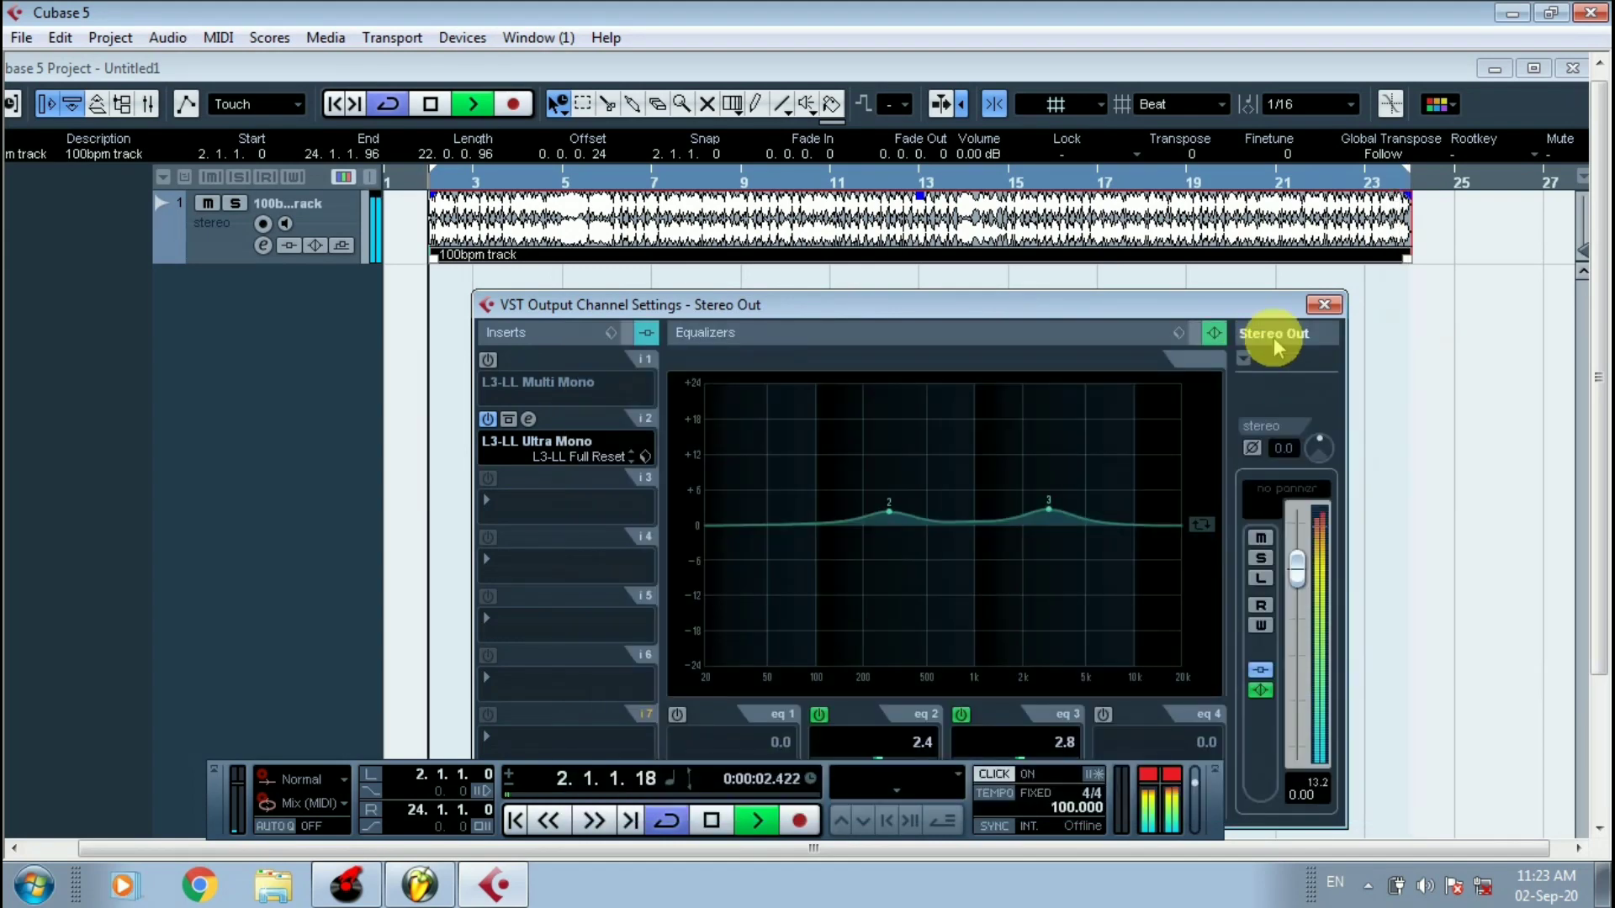
pyautogui.click(1322, 305)
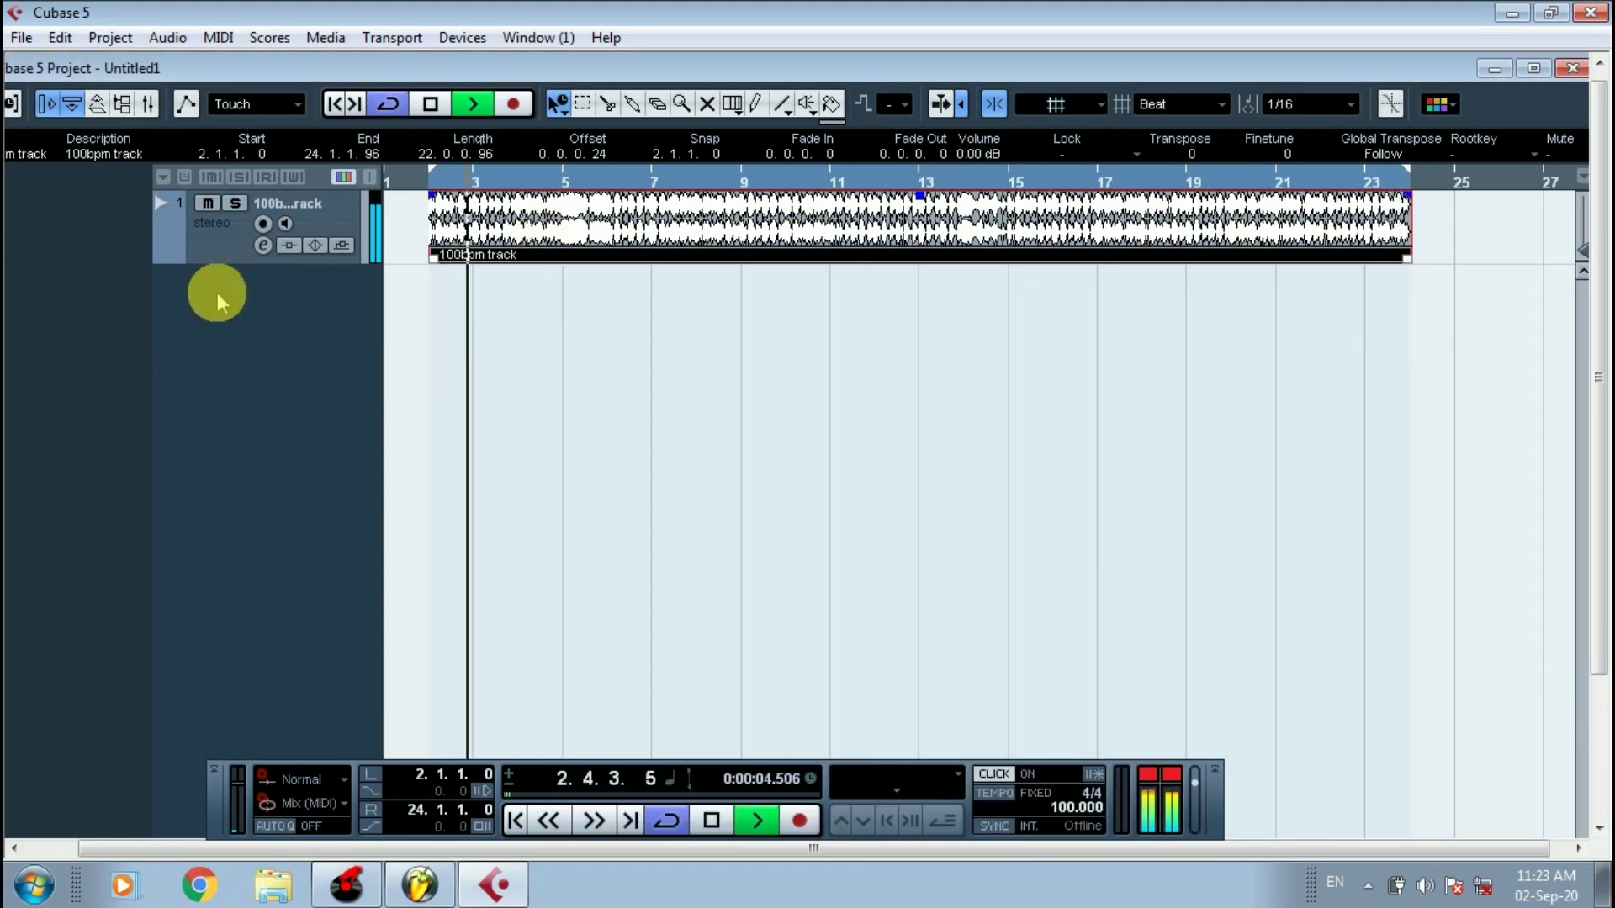